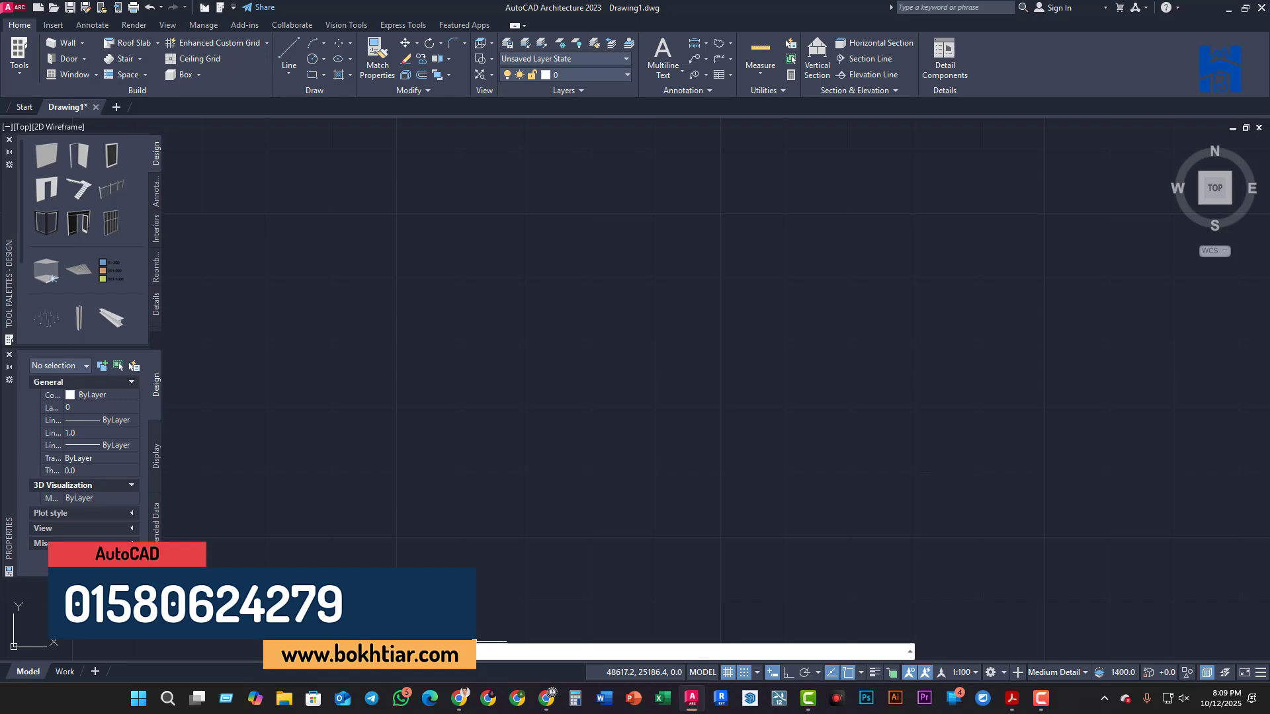
Set the drawing units to Inches in Drawing Setup and rescale both modelspace and paperspace objects to match
text(un)
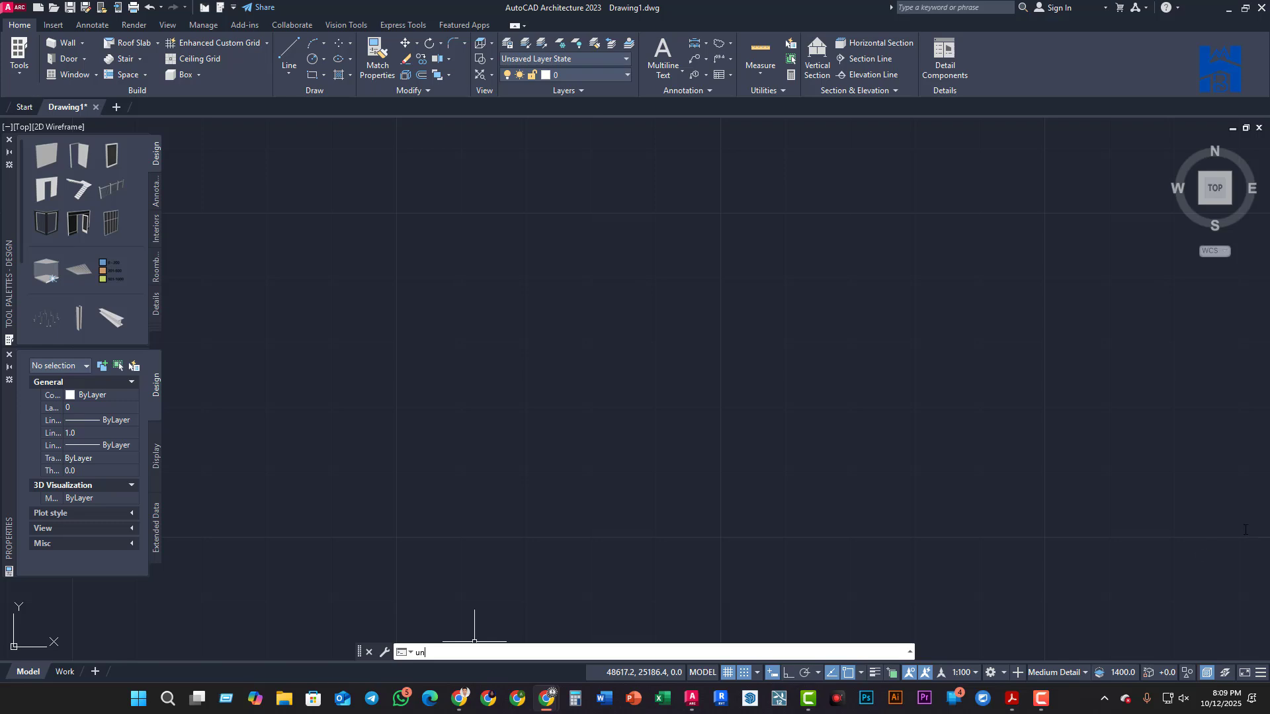
click(668, 656)
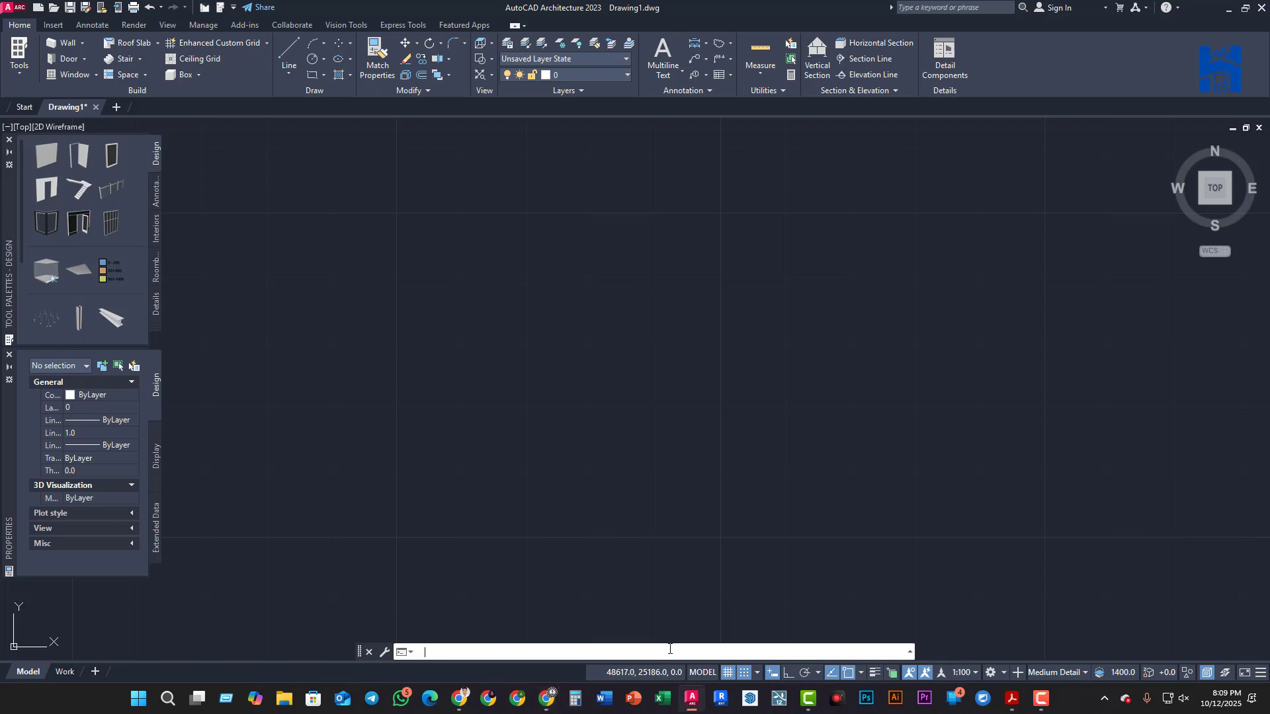
text(un)
key(Return)
key(Escape)
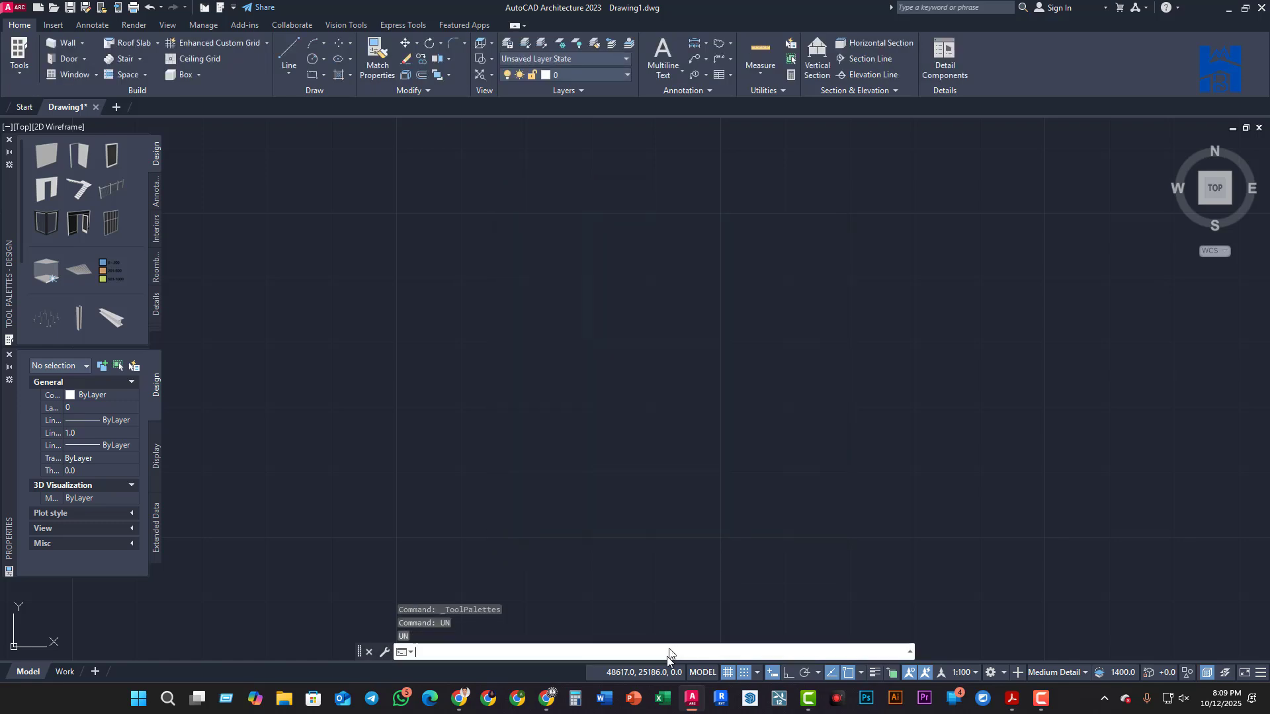
text(un)
key(Return)
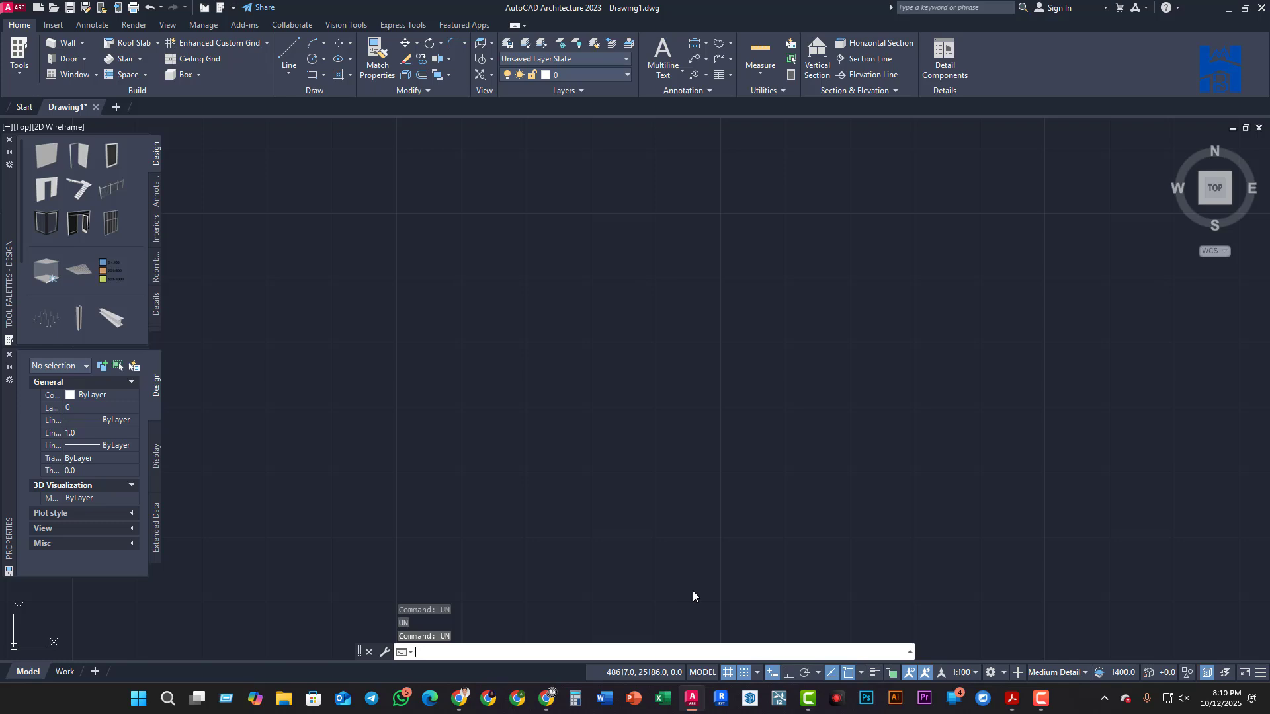
key(Return)
click(570, 244)
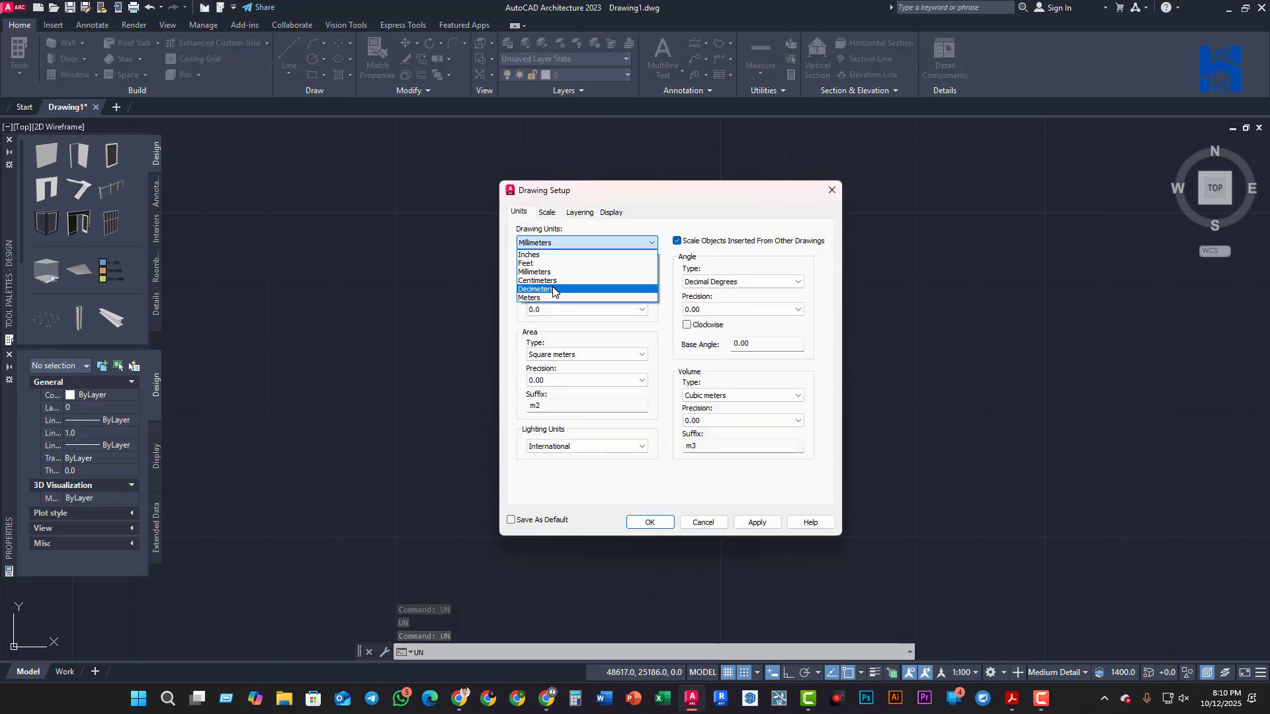
click(558, 255)
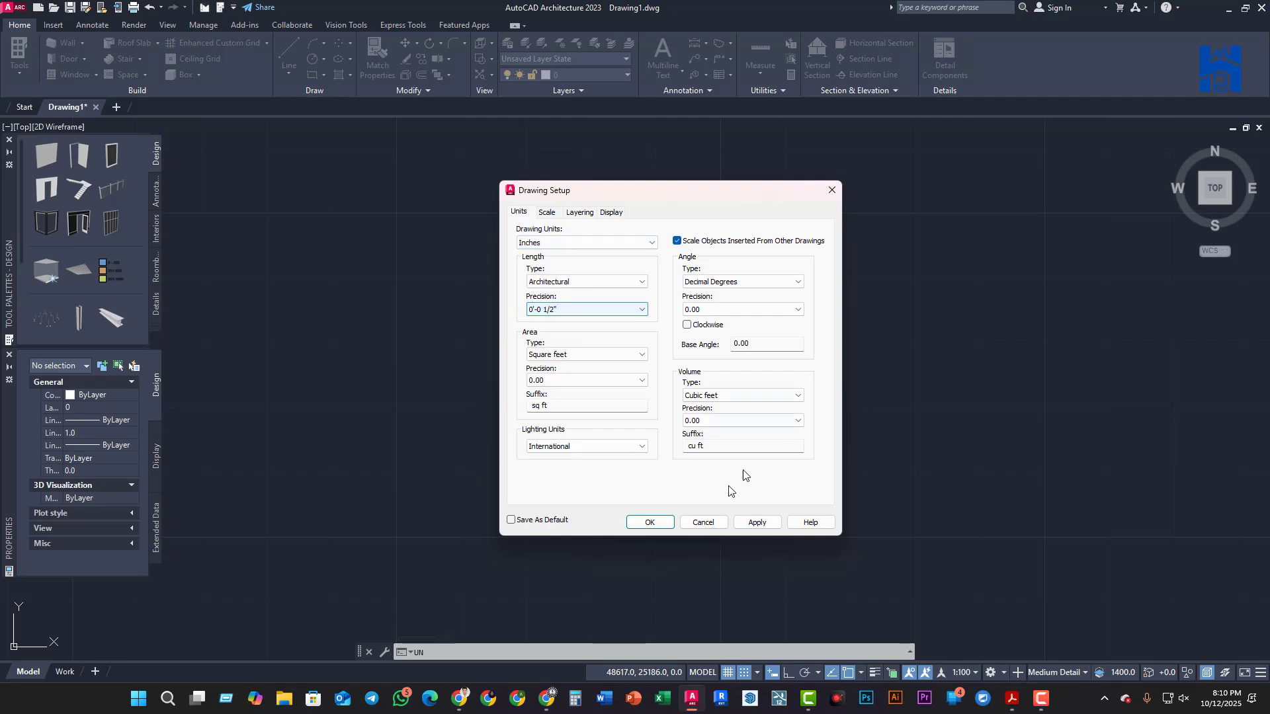
click(651, 522)
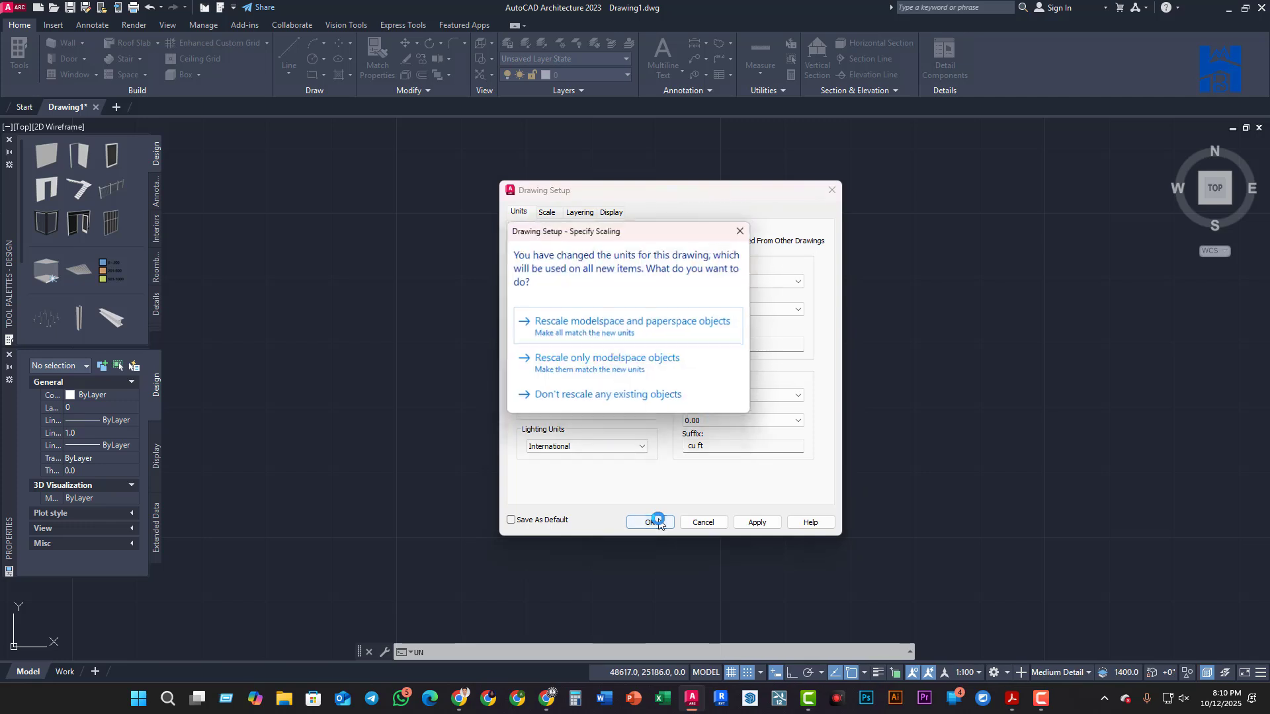
click(617, 329)
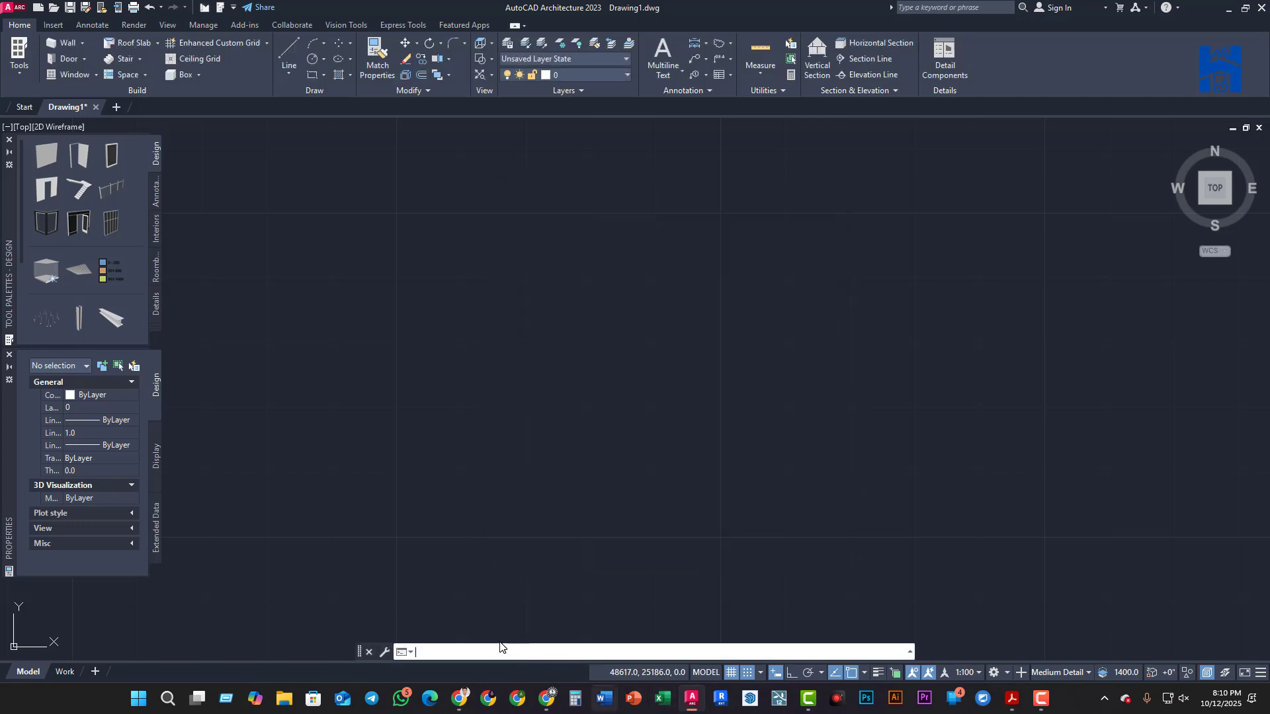
key(Escape)
key(Escape)
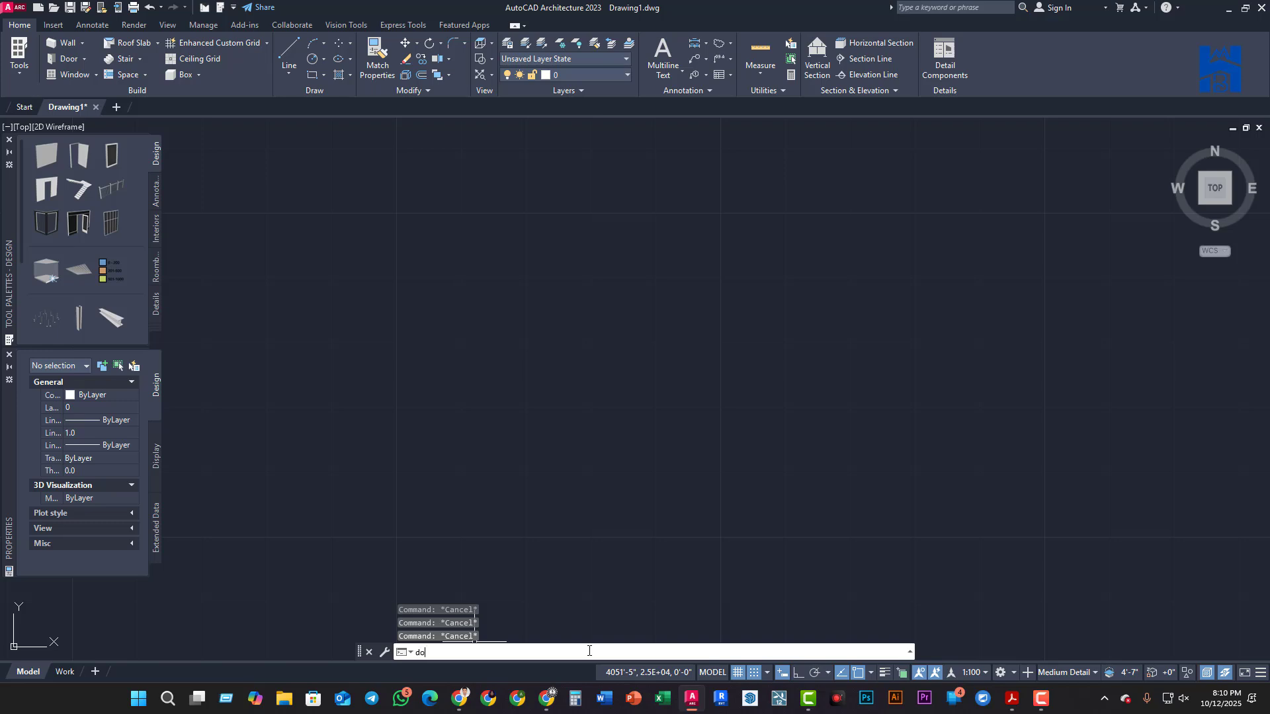
Override the current Annotative-UK dimension style so its linear primary units use the Architectural format, and close the style manager
key(Return)
click(788, 318)
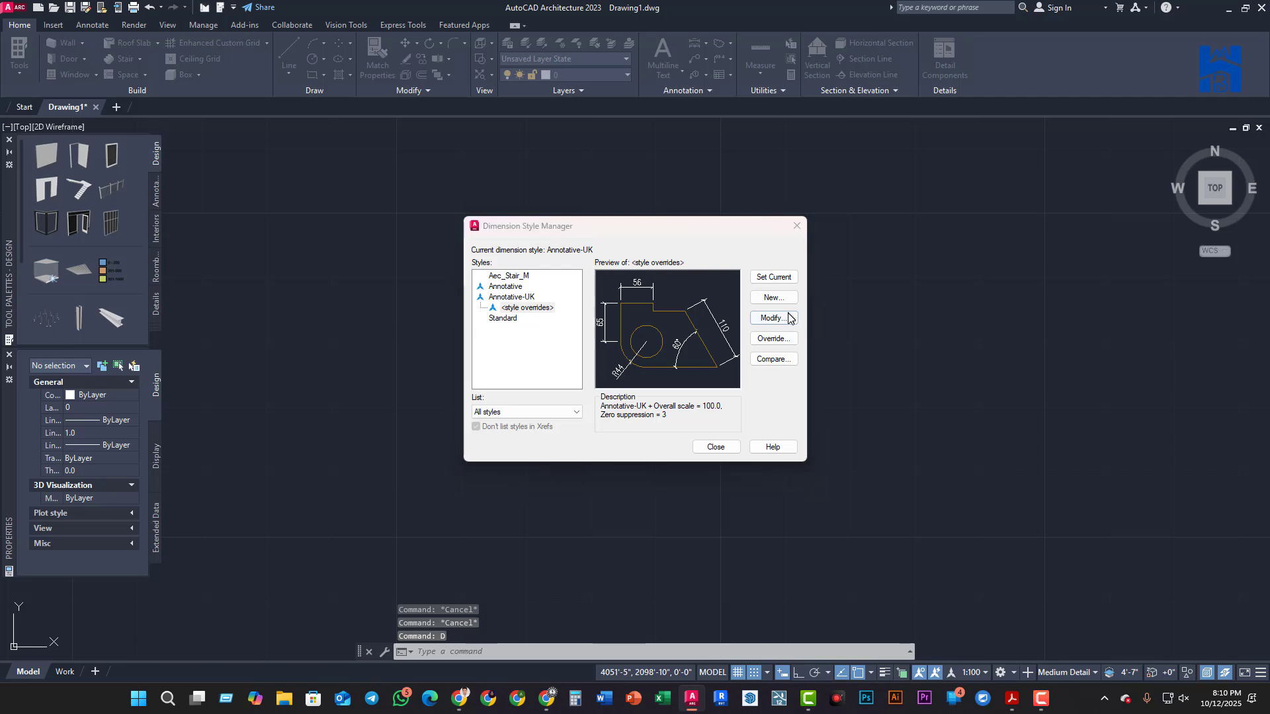
click(792, 338)
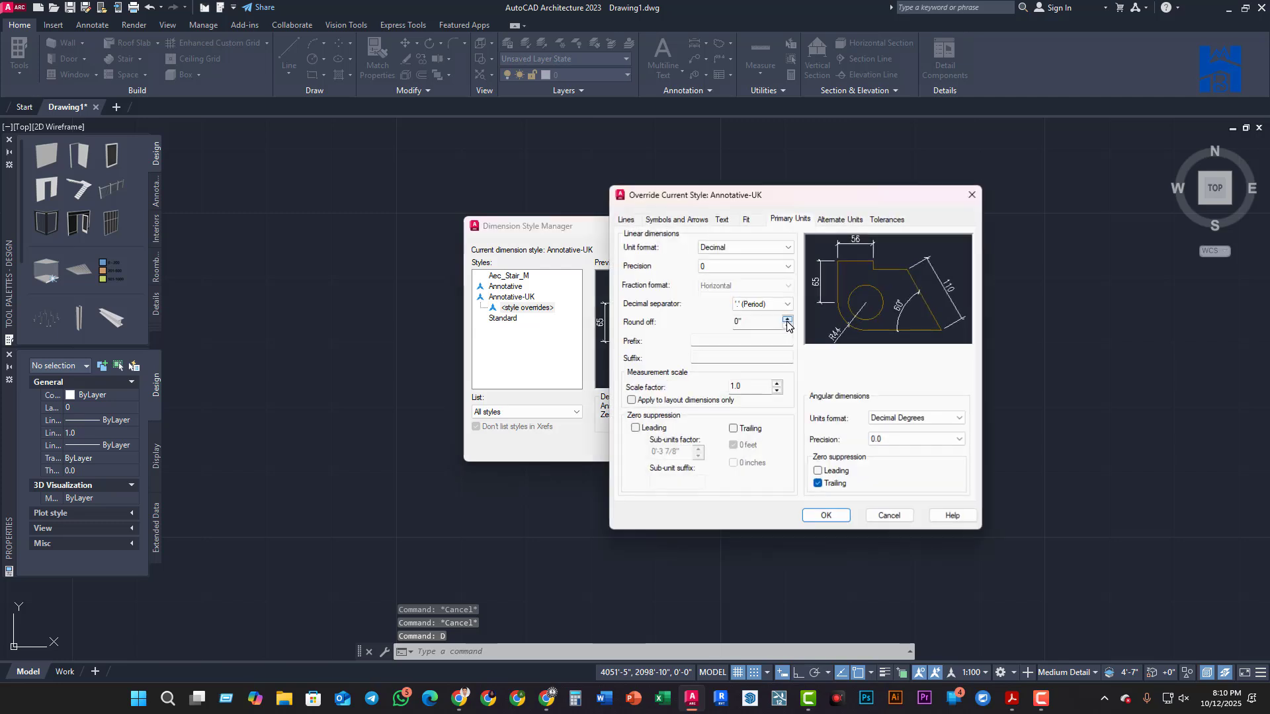
click(735, 248)
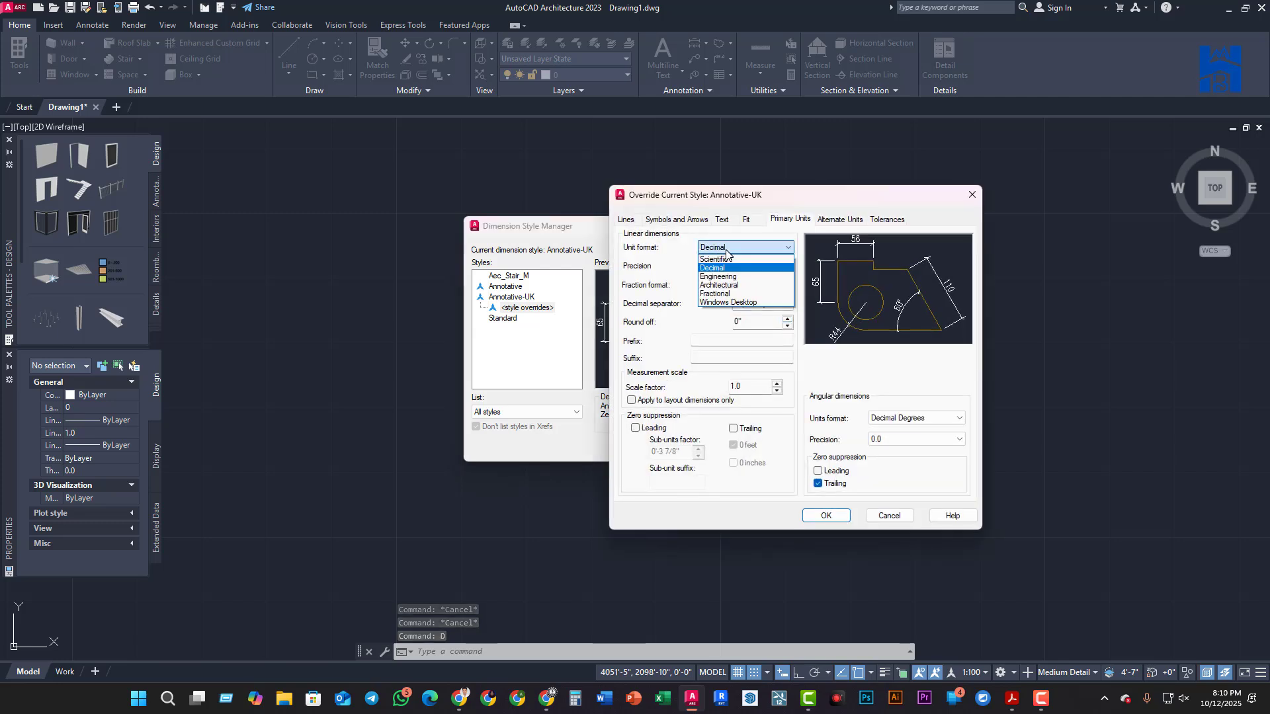
click(727, 285)
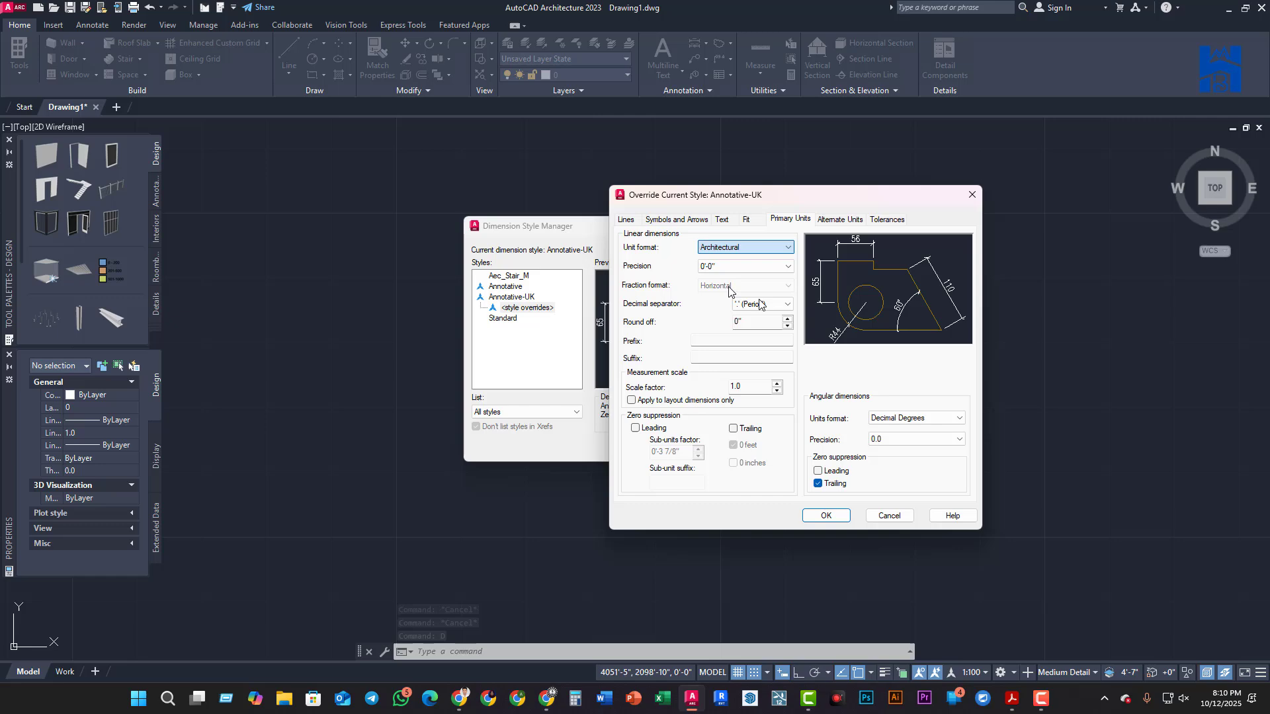
click(832, 517)
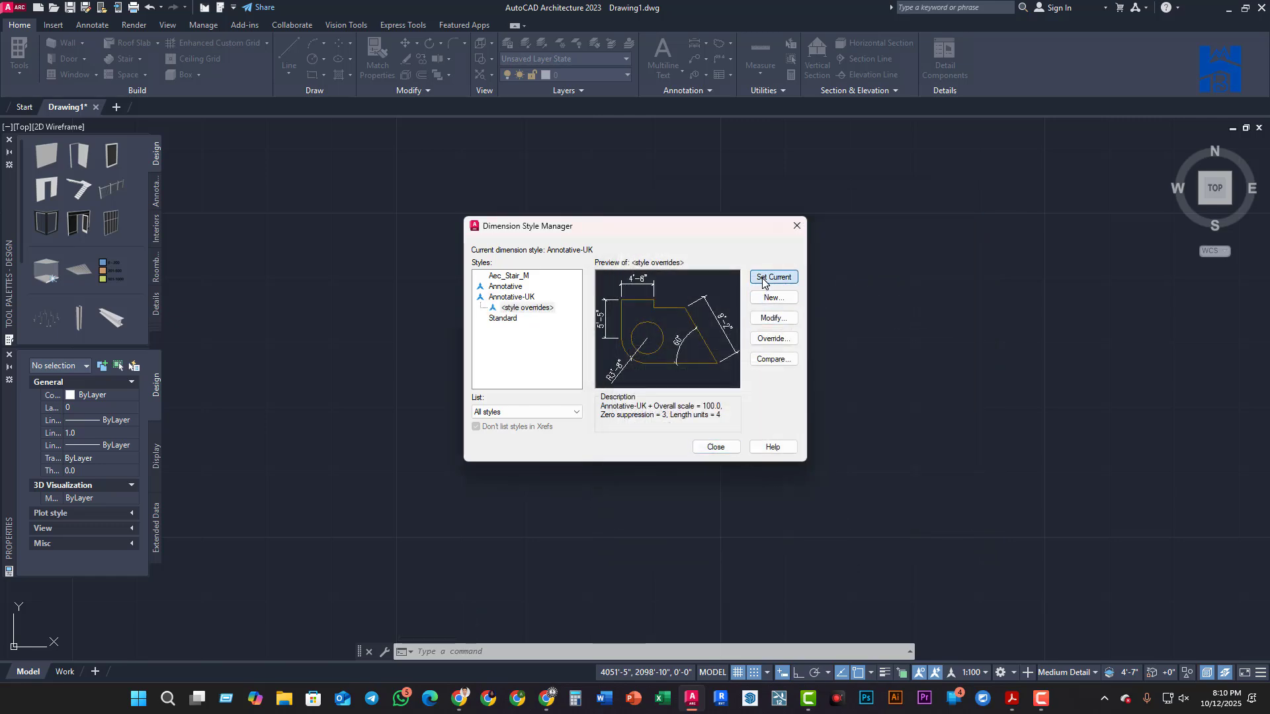
click(720, 447)
mouse_move(828, 368)
middle_down()
mouse_move(794, 472)
mouse_move(502, 493)
middle_up()
scroll(562, 439, down, 3)
middle_drag(562, 439, 493, 513)
mouse_move(566, 403)
middle_down()
mouse_move(510, 434)
mouse_move(556, 474)
middle_up()
scroll(571, 418, down, 3)
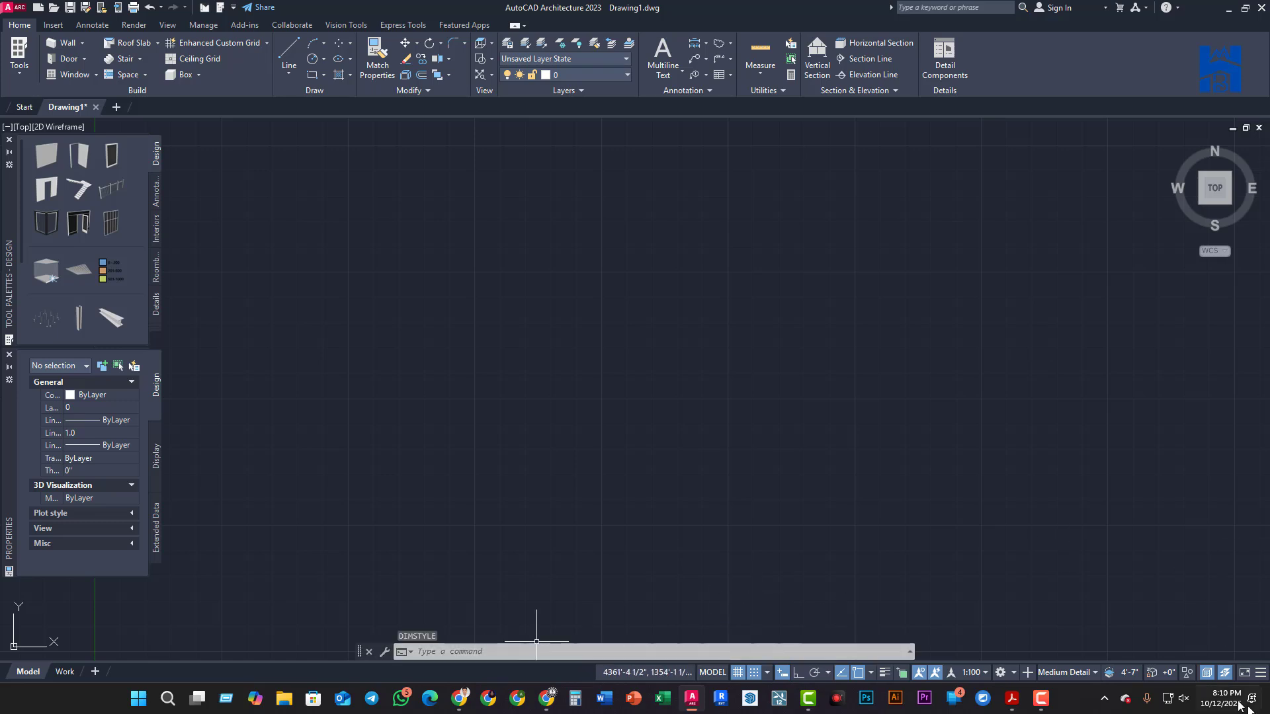
click(1013, 699)
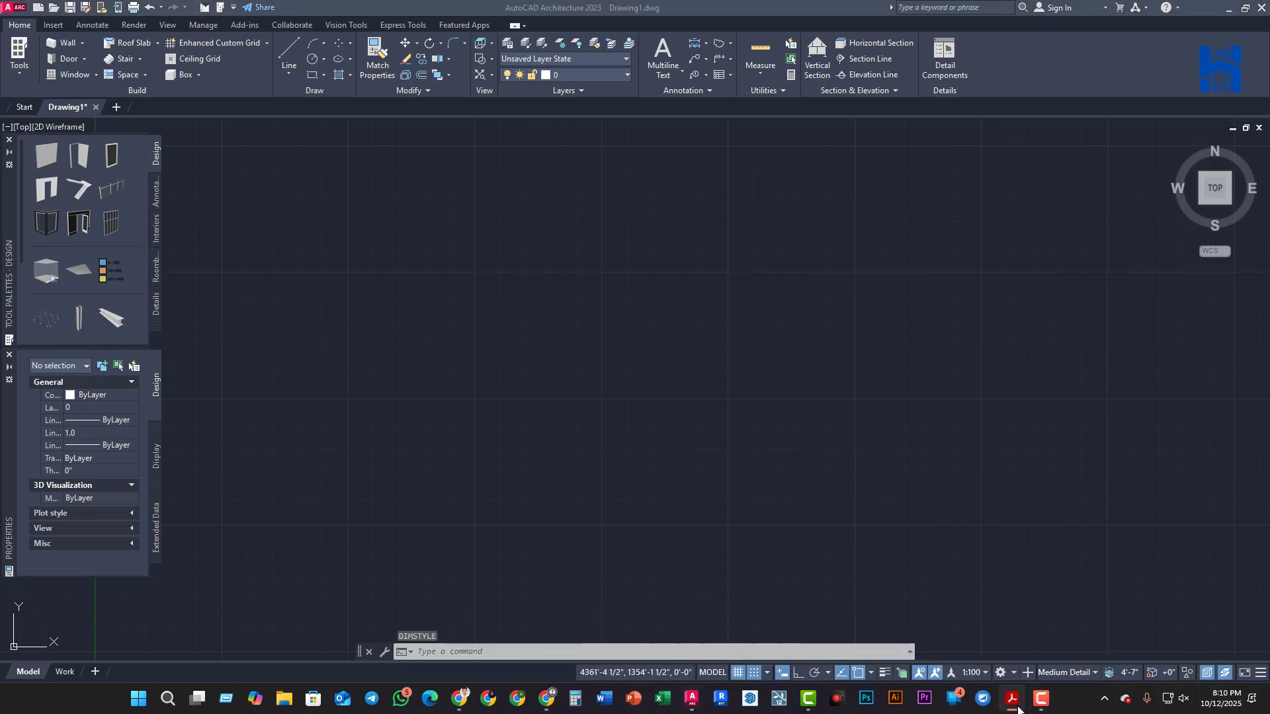
click(691, 699)
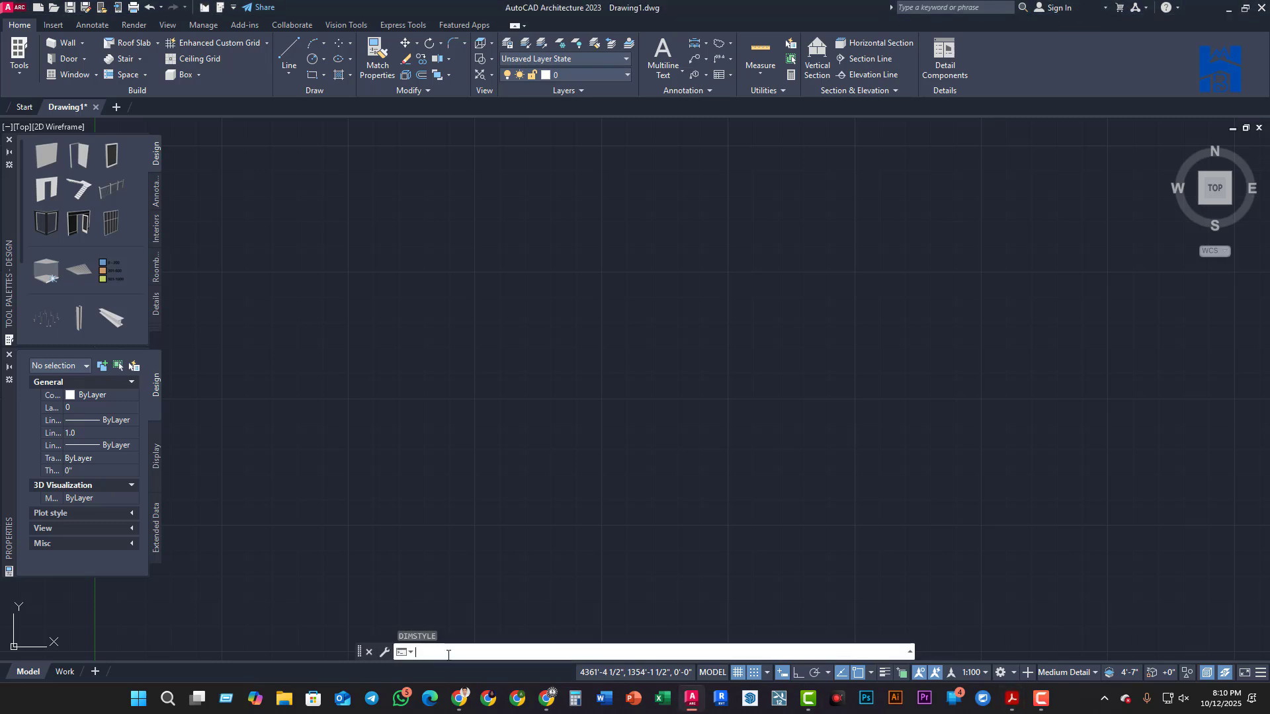
key(Escape)
key(Escape)
key(Escape)
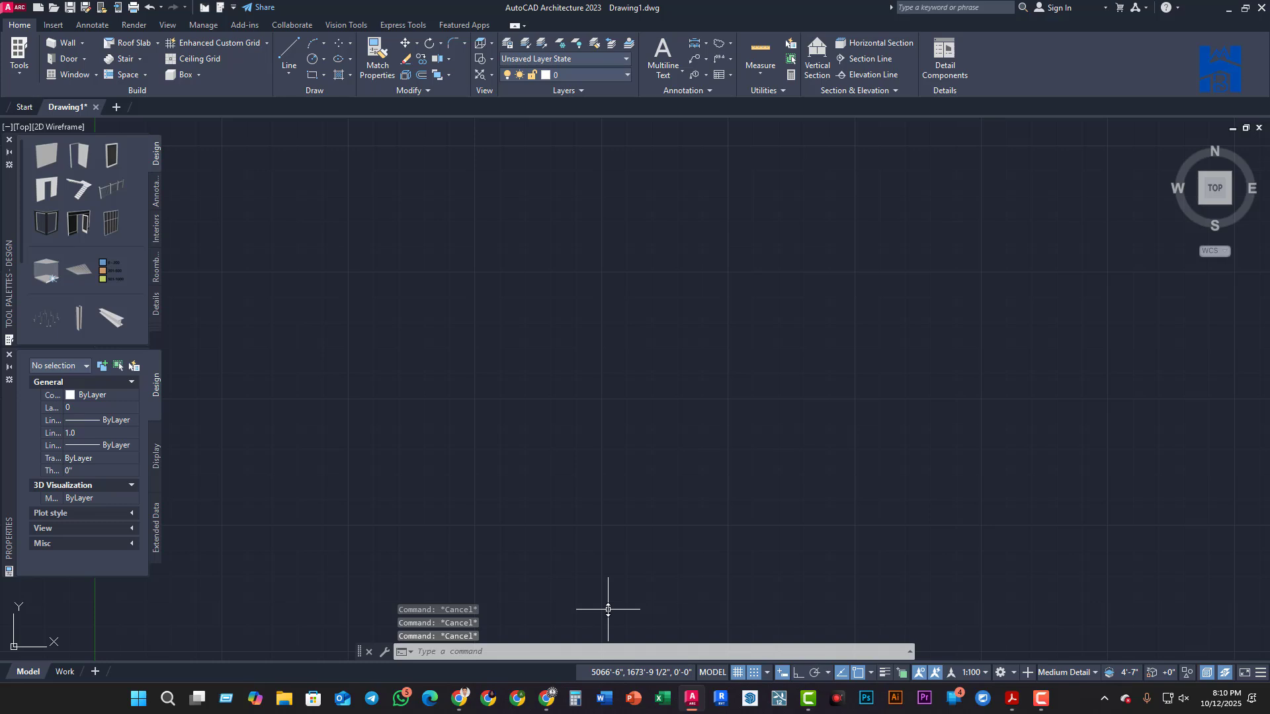
Toggle 2D object snap off and on several times, leaving it switched on
key(F3)
key(F3)
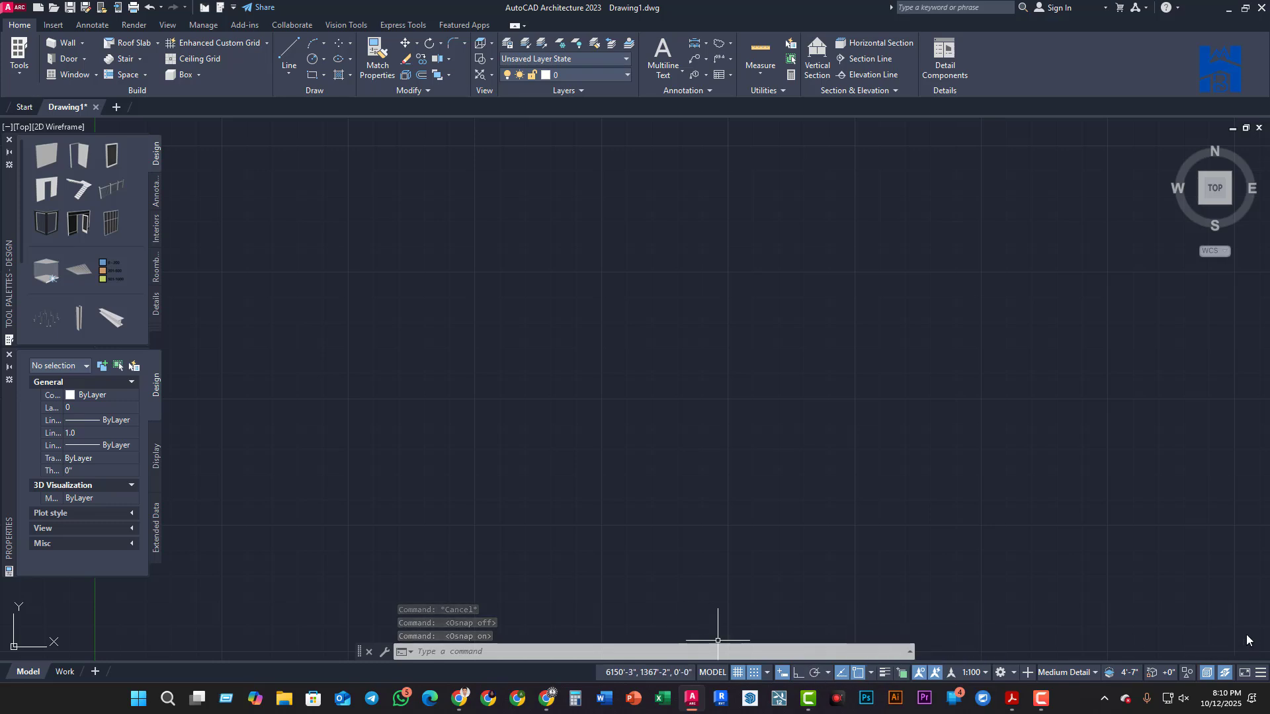
click(1041, 699)
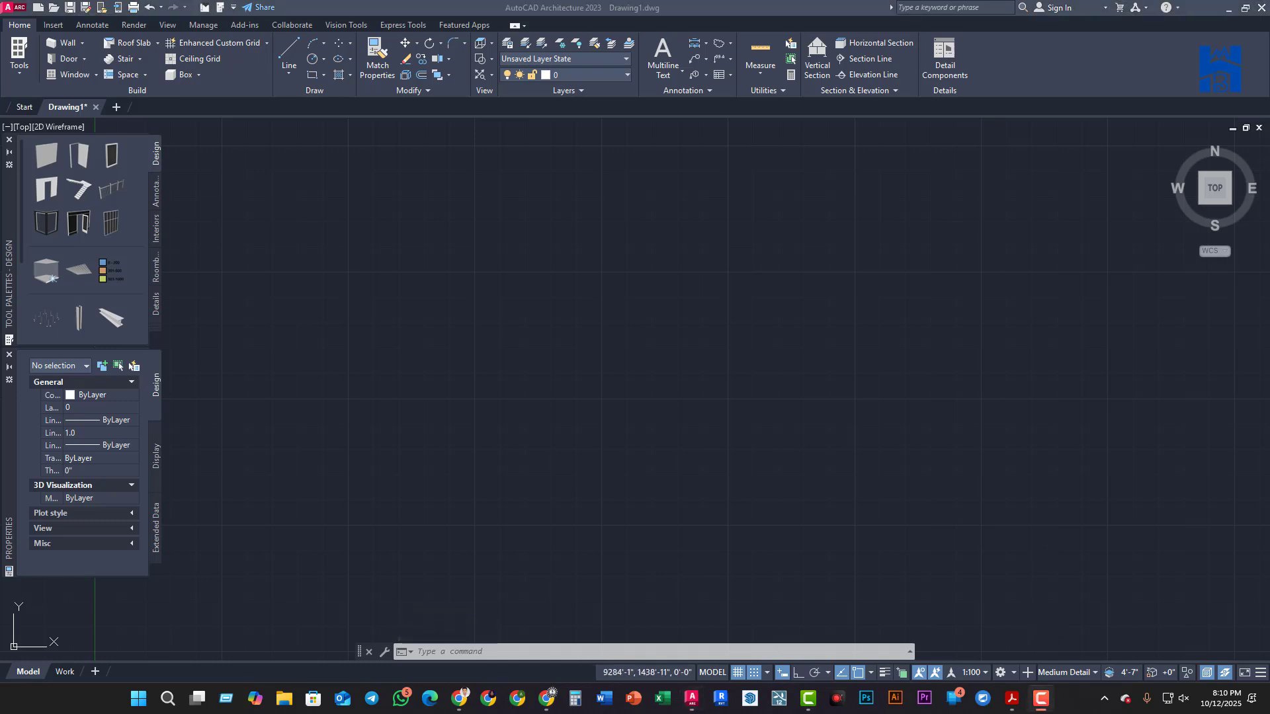
click(860, 672)
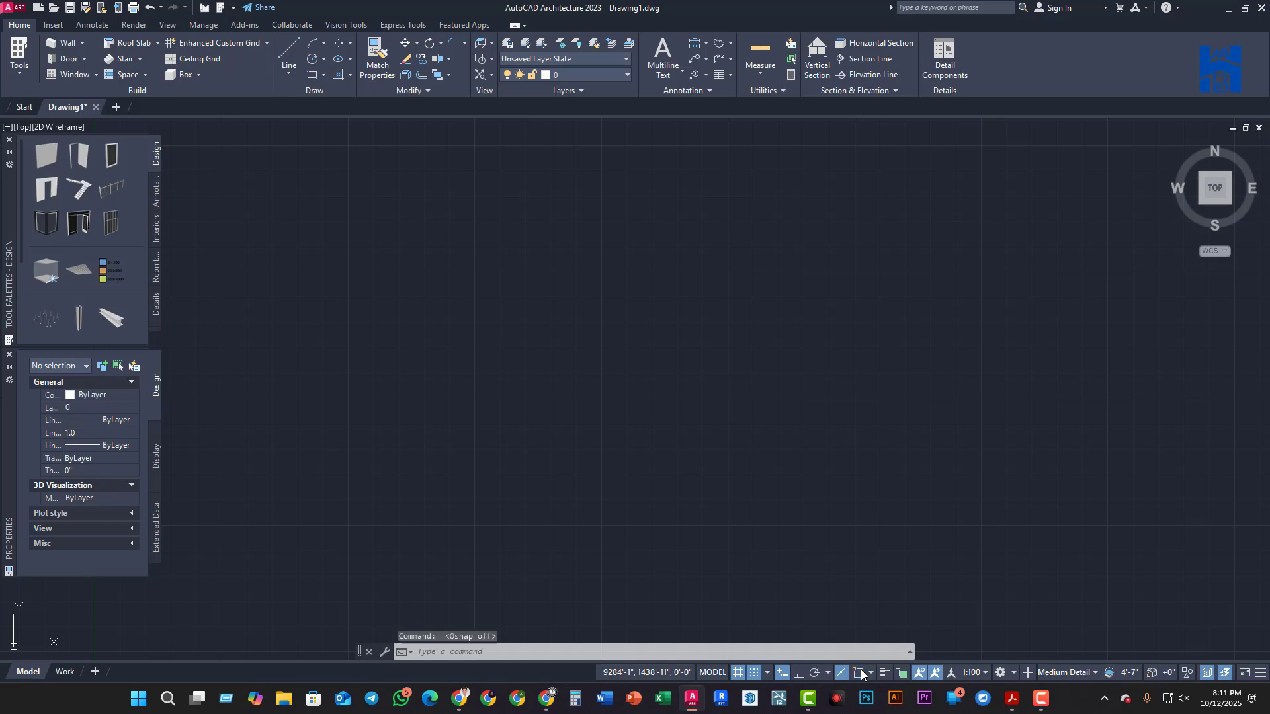
click(860, 673)
click(859, 673)
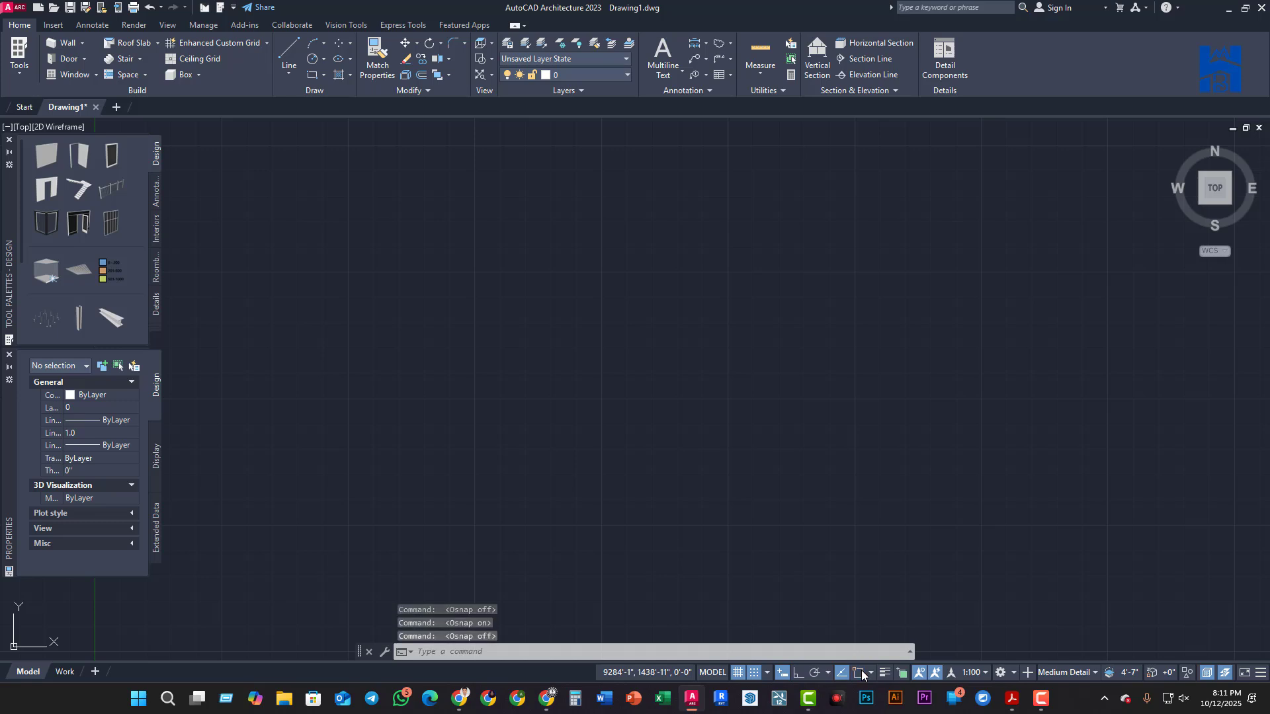
click(859, 672)
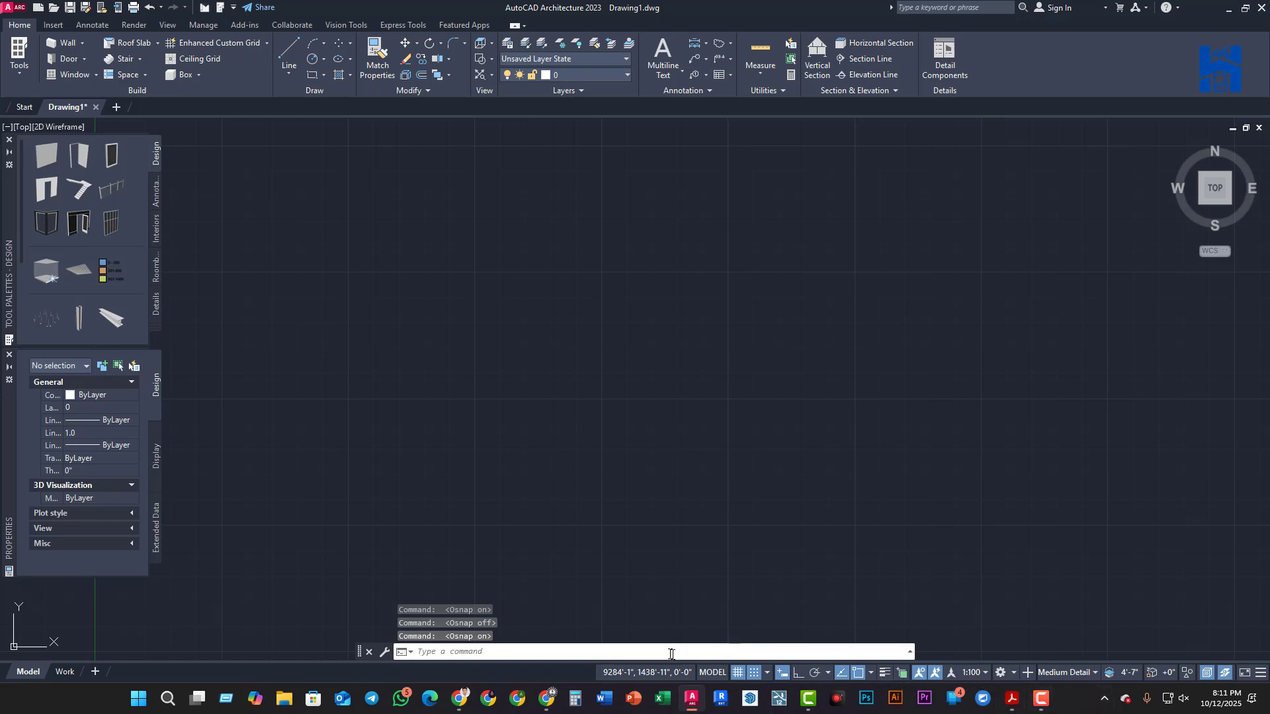
click(1260, 673)
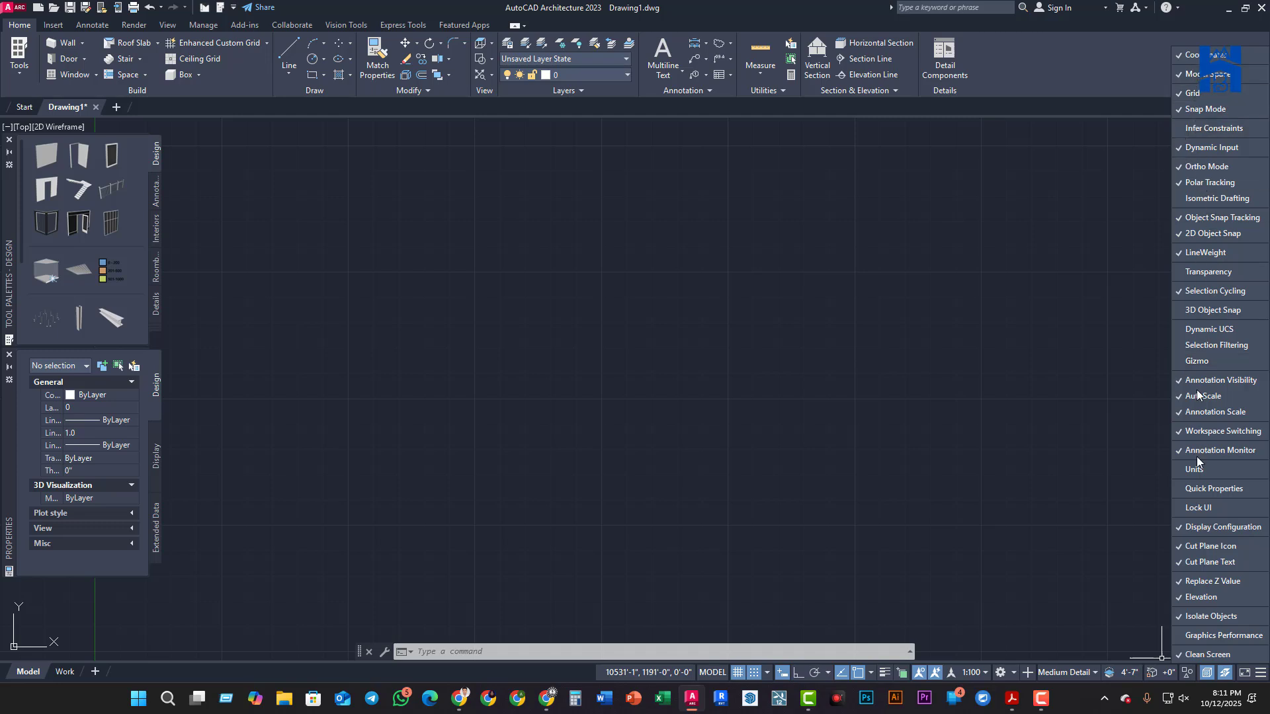
click(1260, 675)
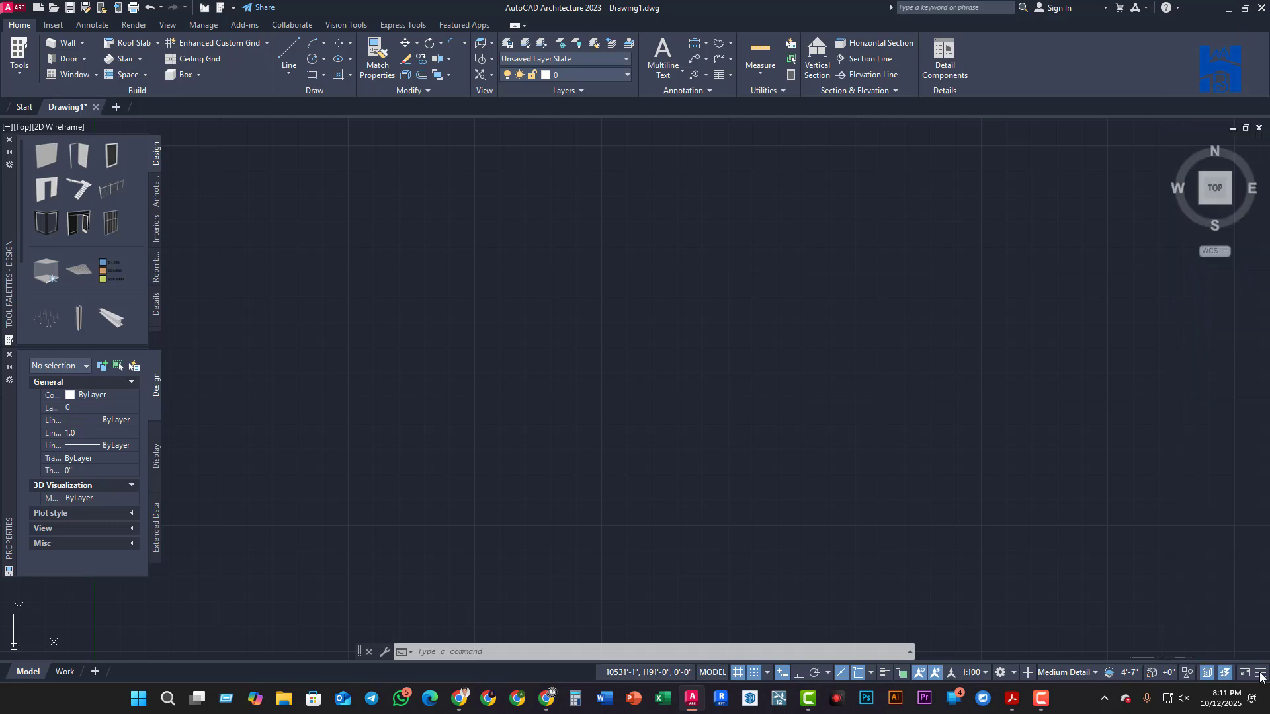
click(1261, 675)
click(1262, 675)
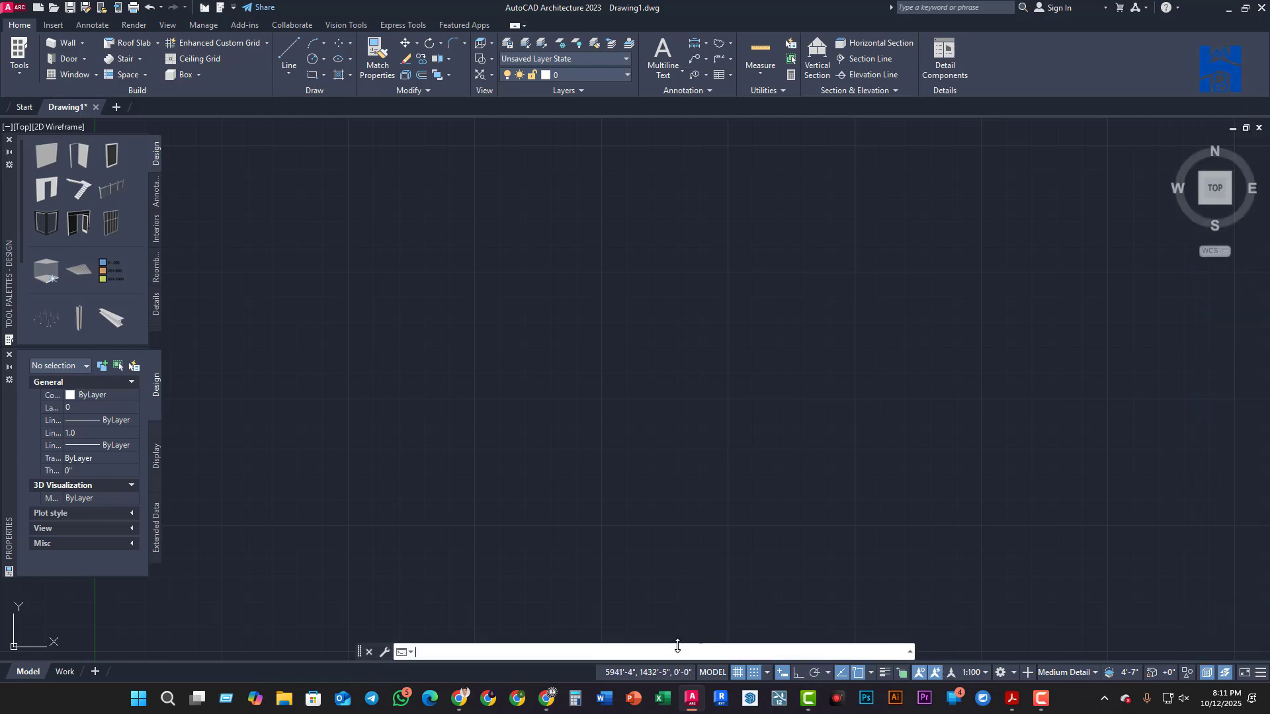
Switch object snap off and back on again, and clear any active command
key(F3)
key(F3)
key(F3)
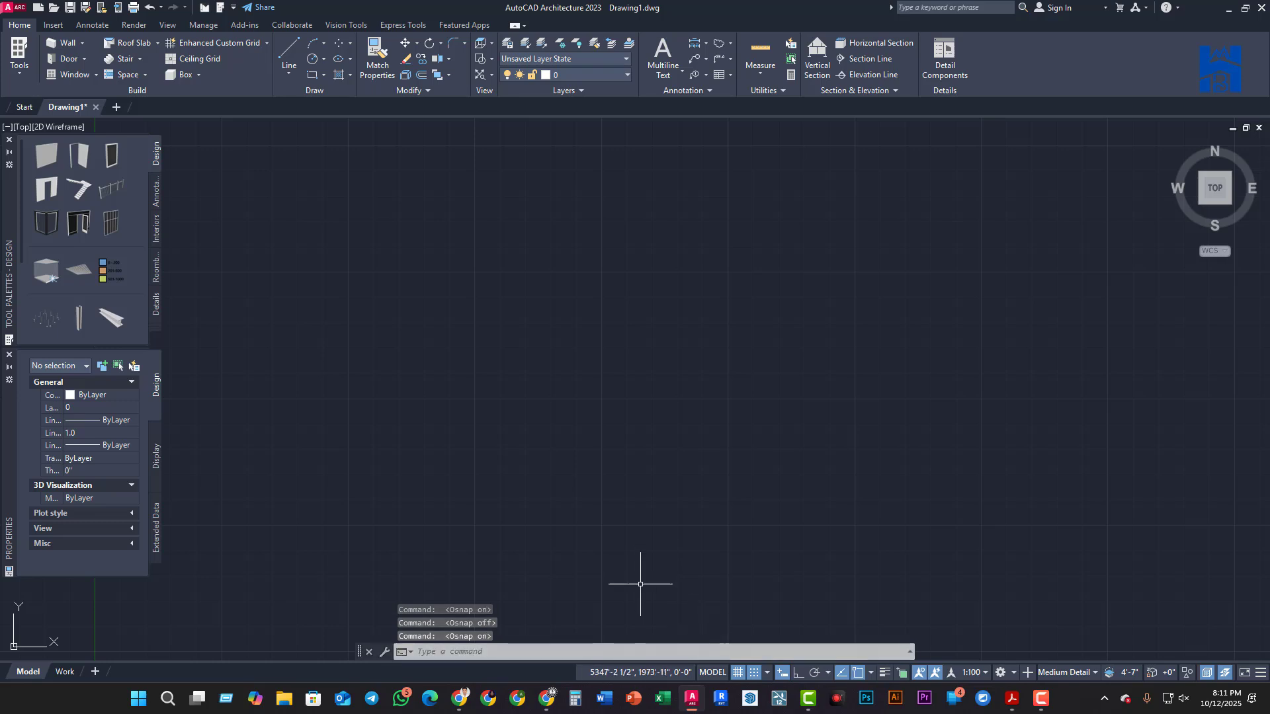
key(Escape)
key(Escape)
key(Escape)
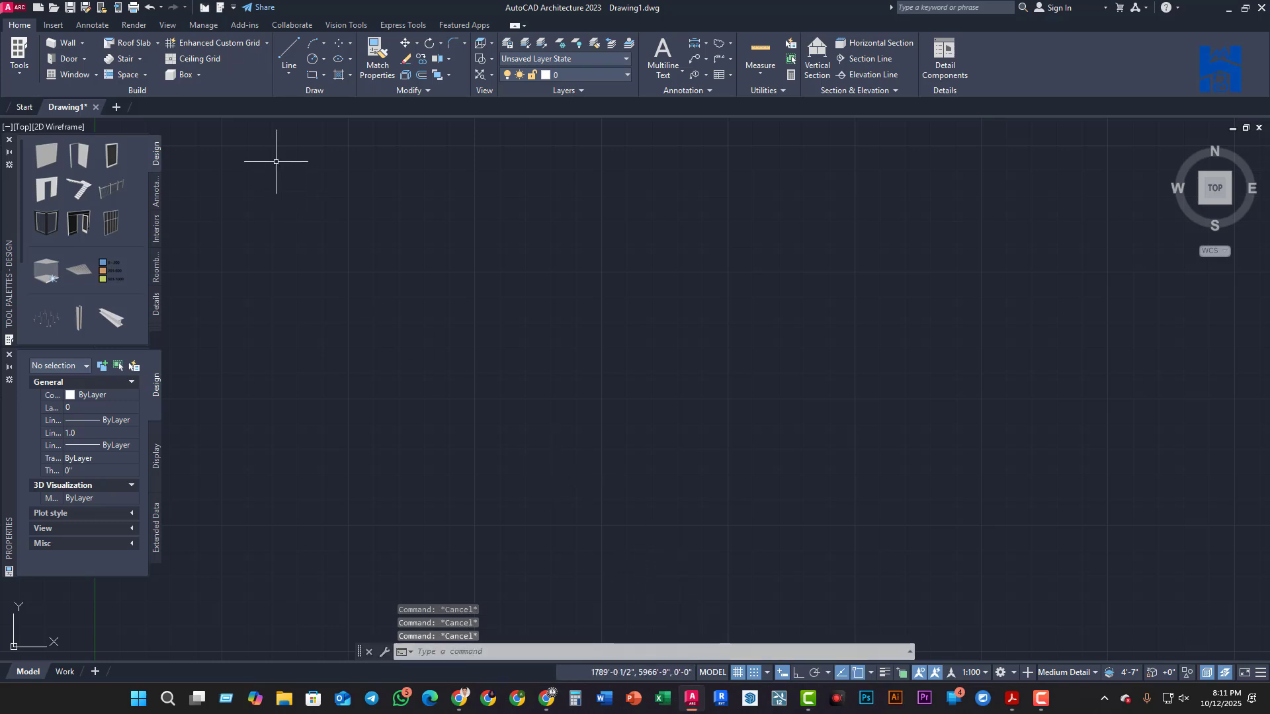
Draw a freehand horizontal rectangle in the middle of the empty drawing area
click(317, 79)
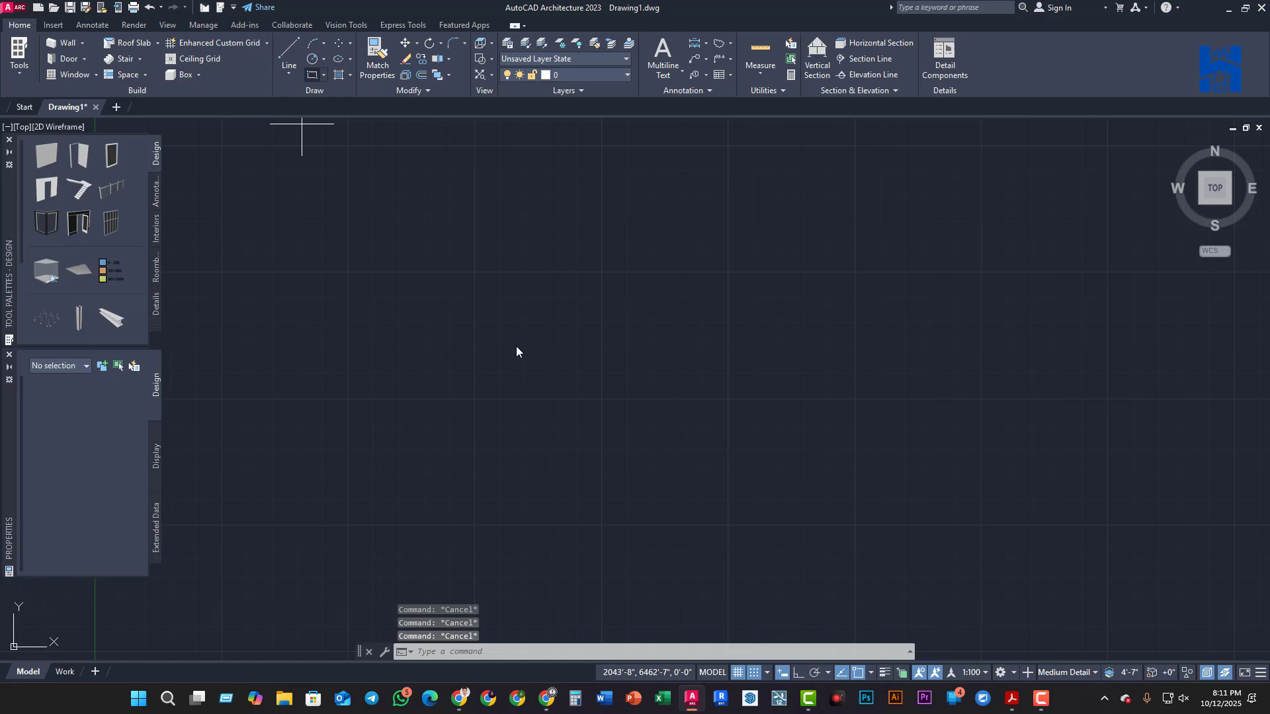
click(481, 273)
click(823, 491)
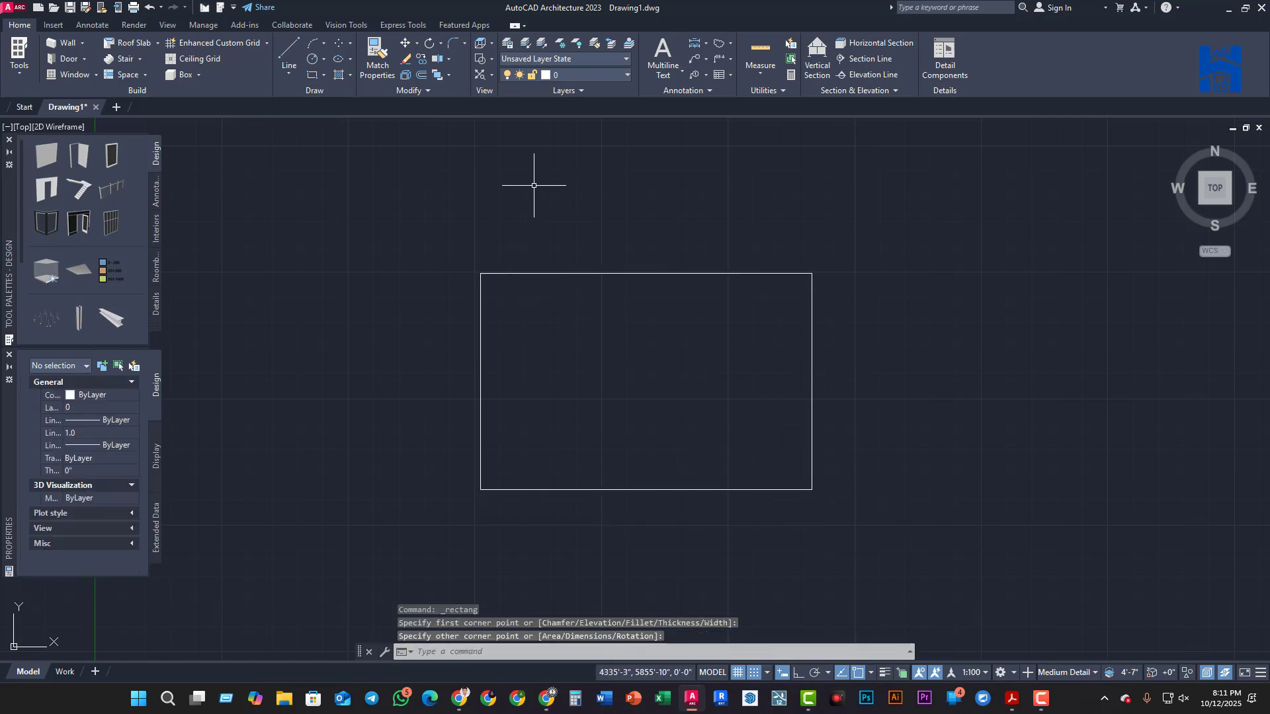
Select the rectangle with a small crossing selection over its left edge and clear the selection
scroll(443, 320, up, 2)
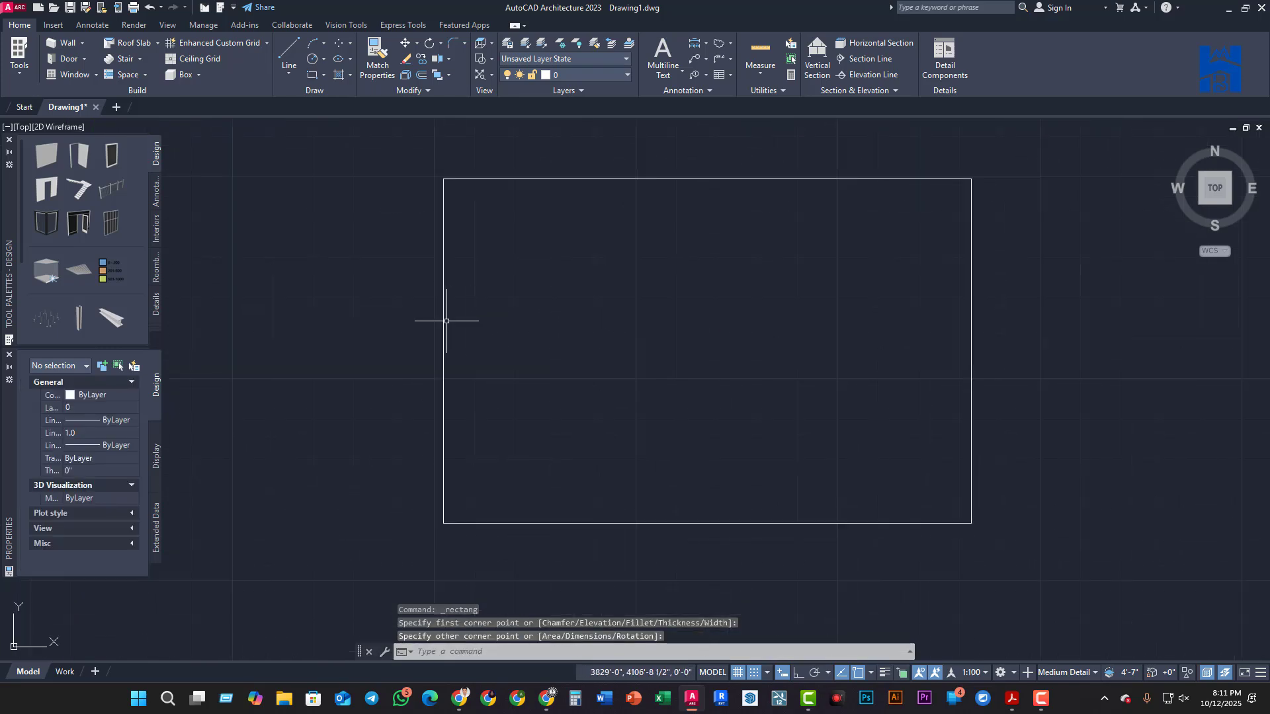
click(446, 317)
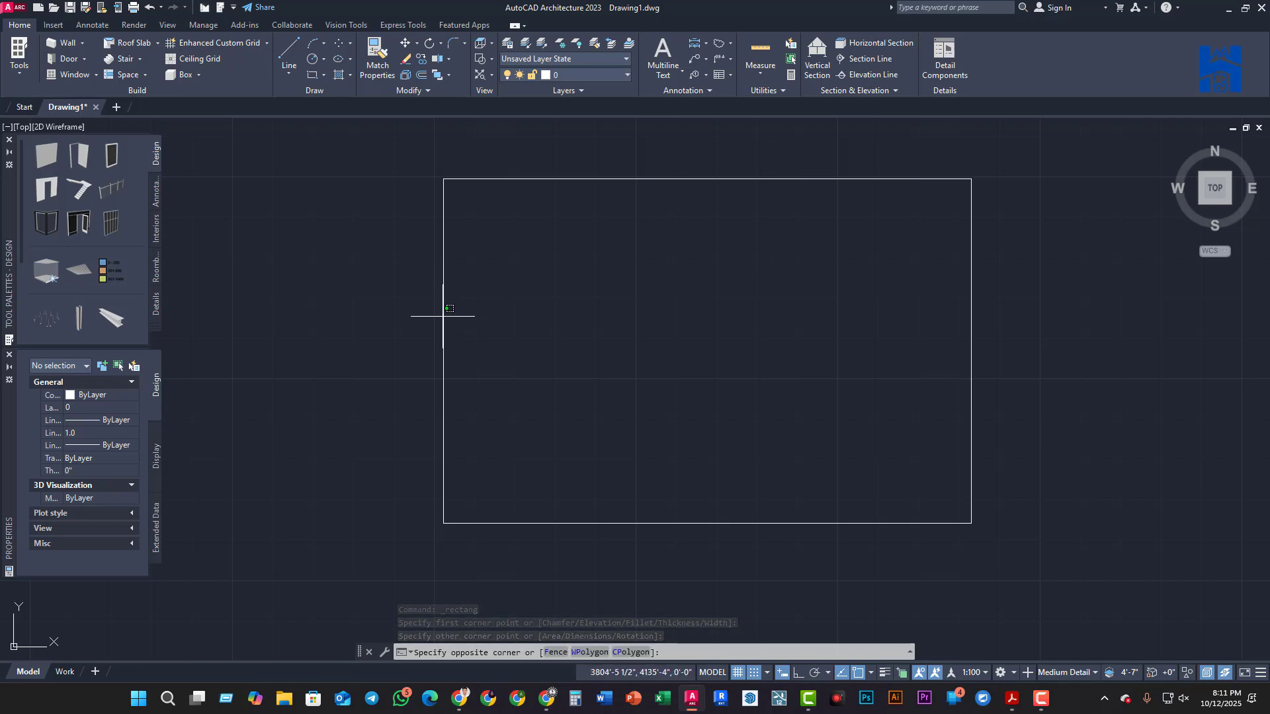
click(439, 318)
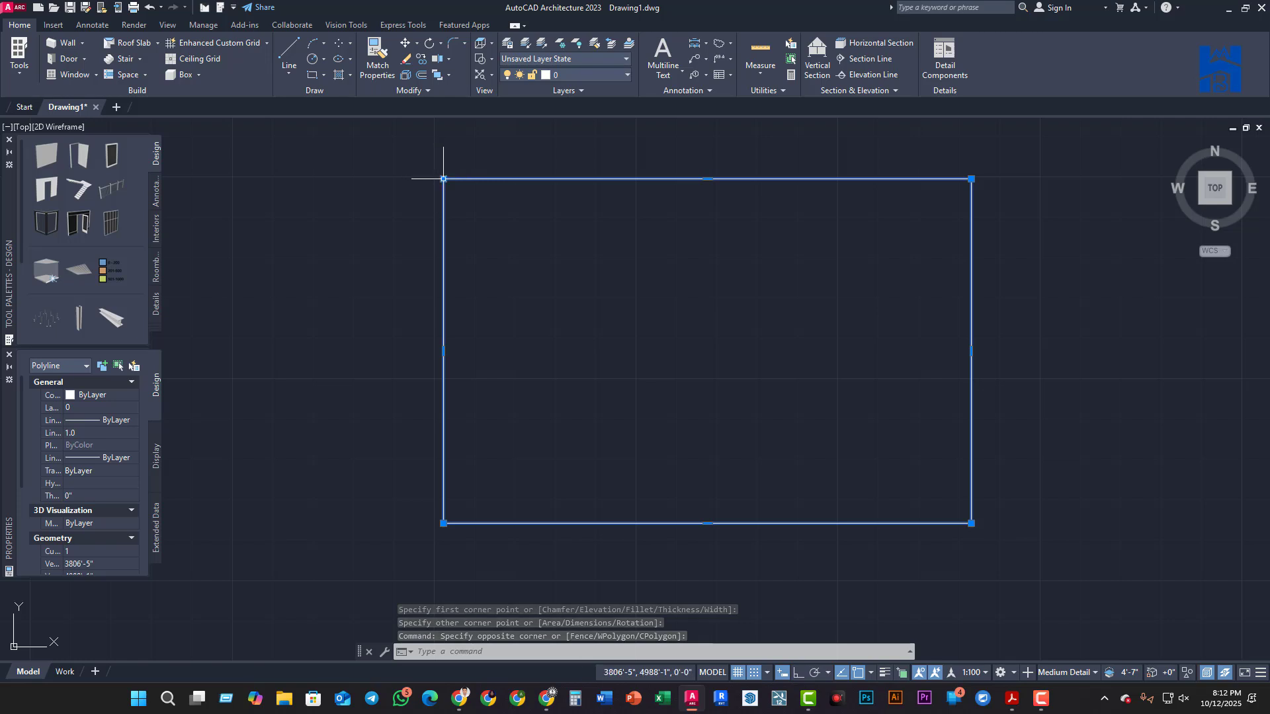
click(806, 556)
key(Escape)
middle_drag(811, 550, 771, 547)
scroll(572, 476, down, 2)
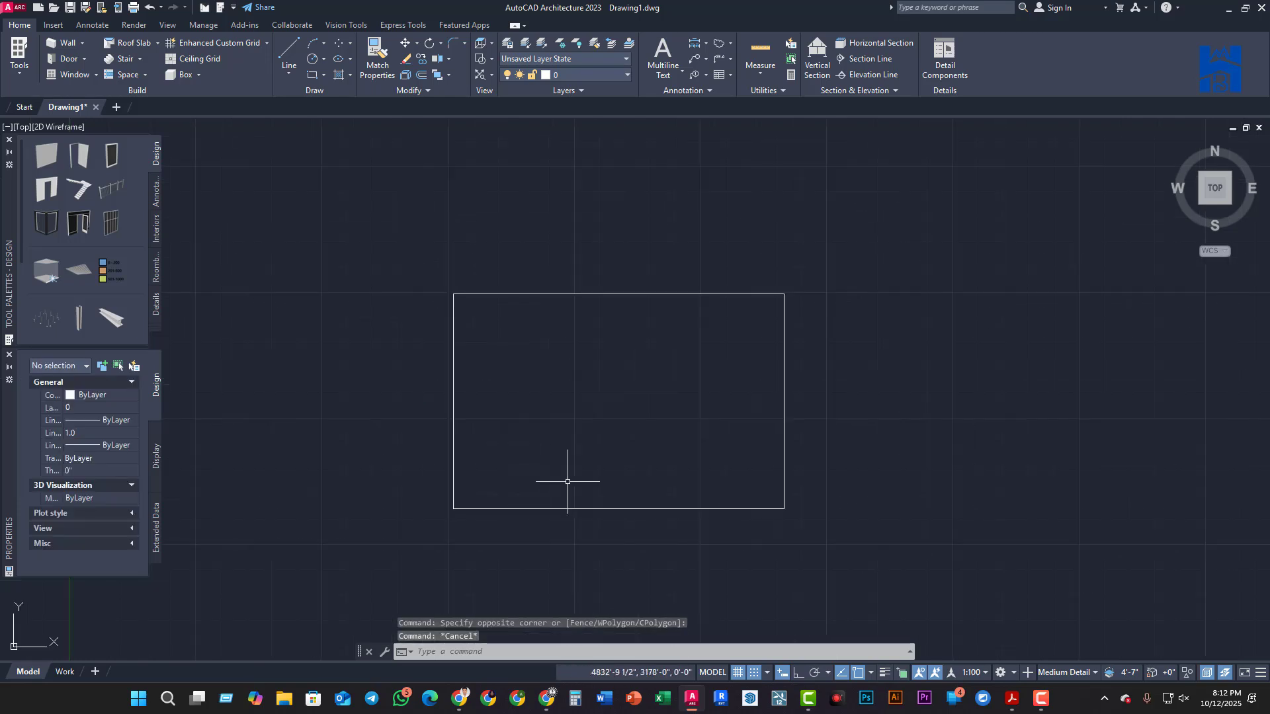
Select the rectangle with a crossing selection drawn around the whole shape, and clear the selection
click(840, 564)
click(440, 277)
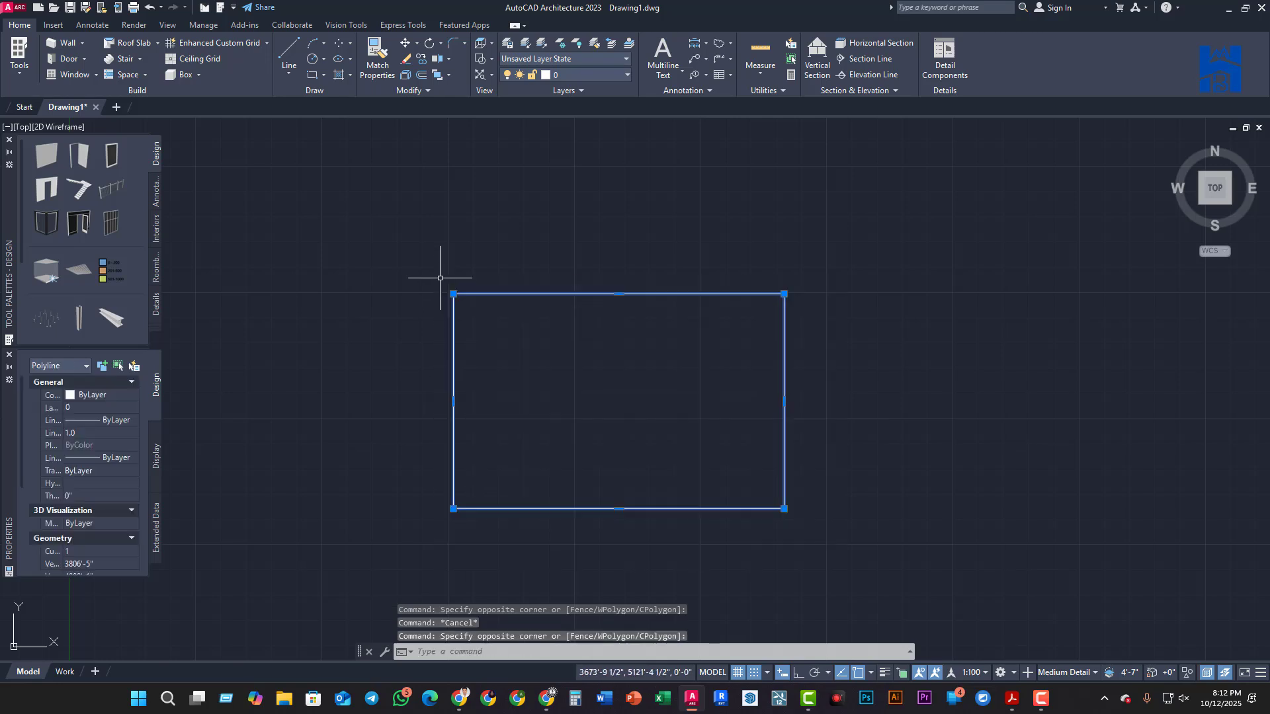
key(Escape)
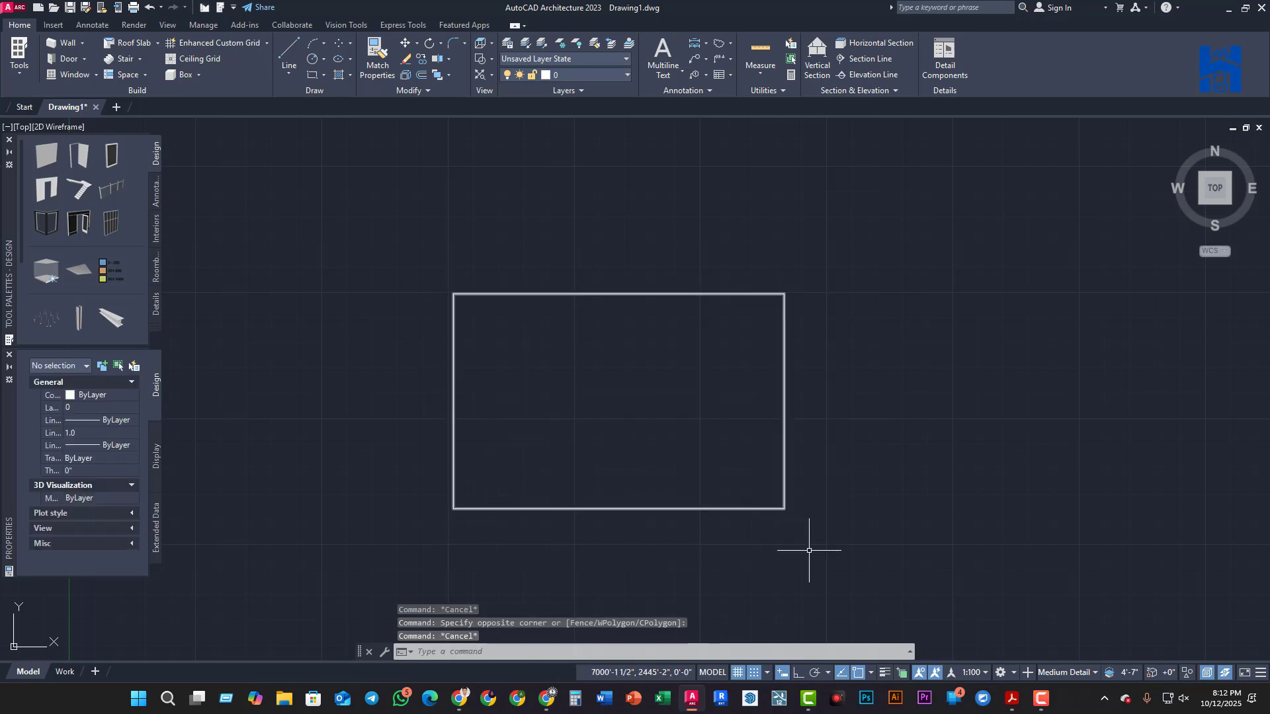
Try to move the rectangle with its upper-left corner as the snapped base point, and cancel the move
click(811, 552)
click(391, 202)
click(507, 656)
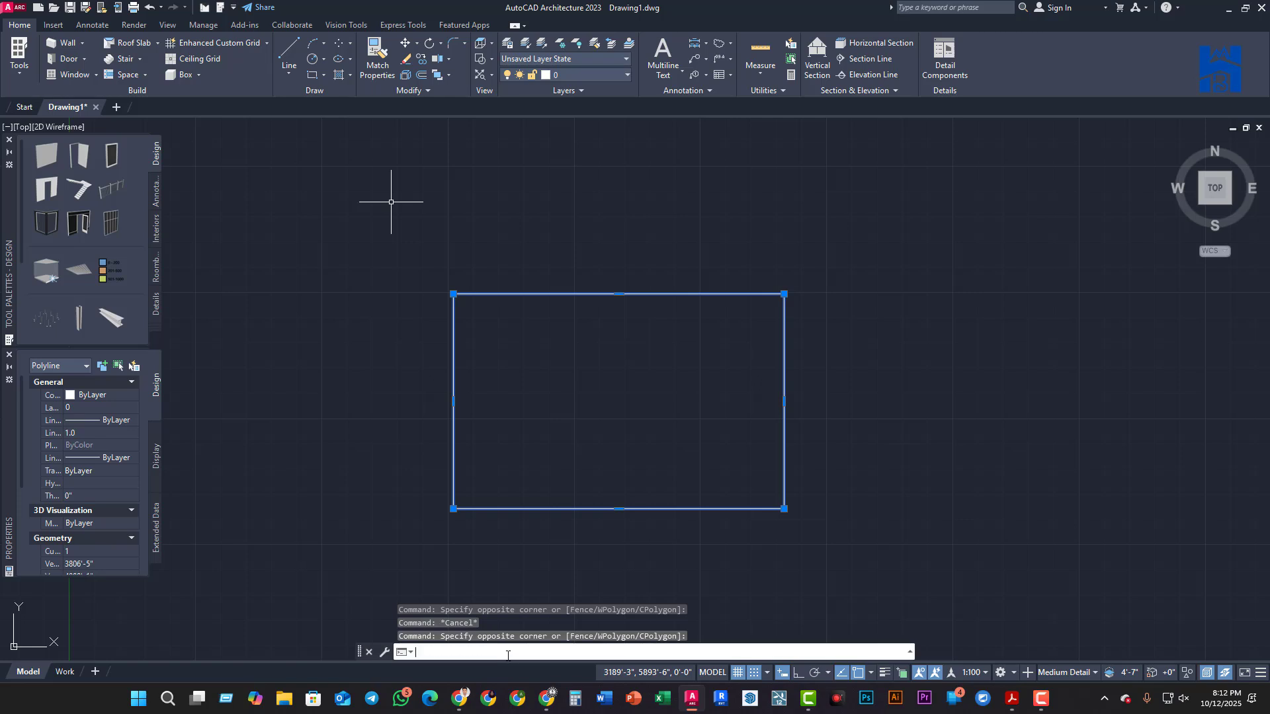
text(m)
key(Return)
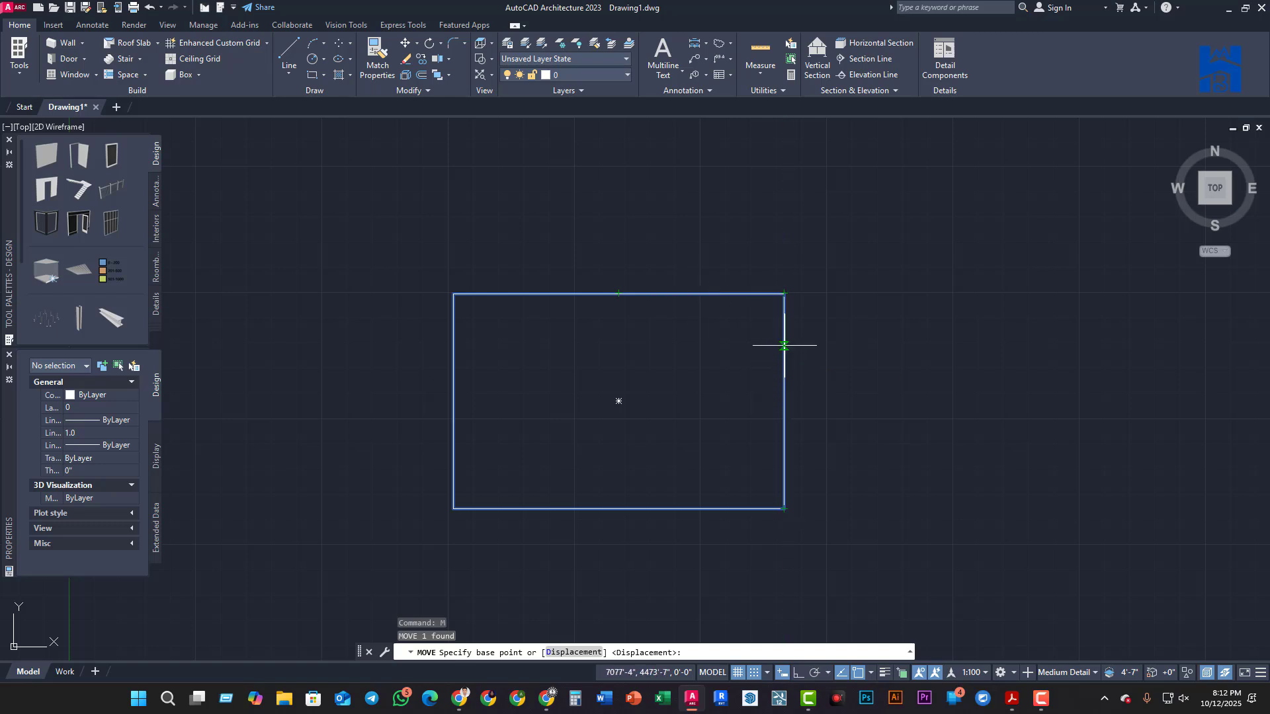
click(453, 294)
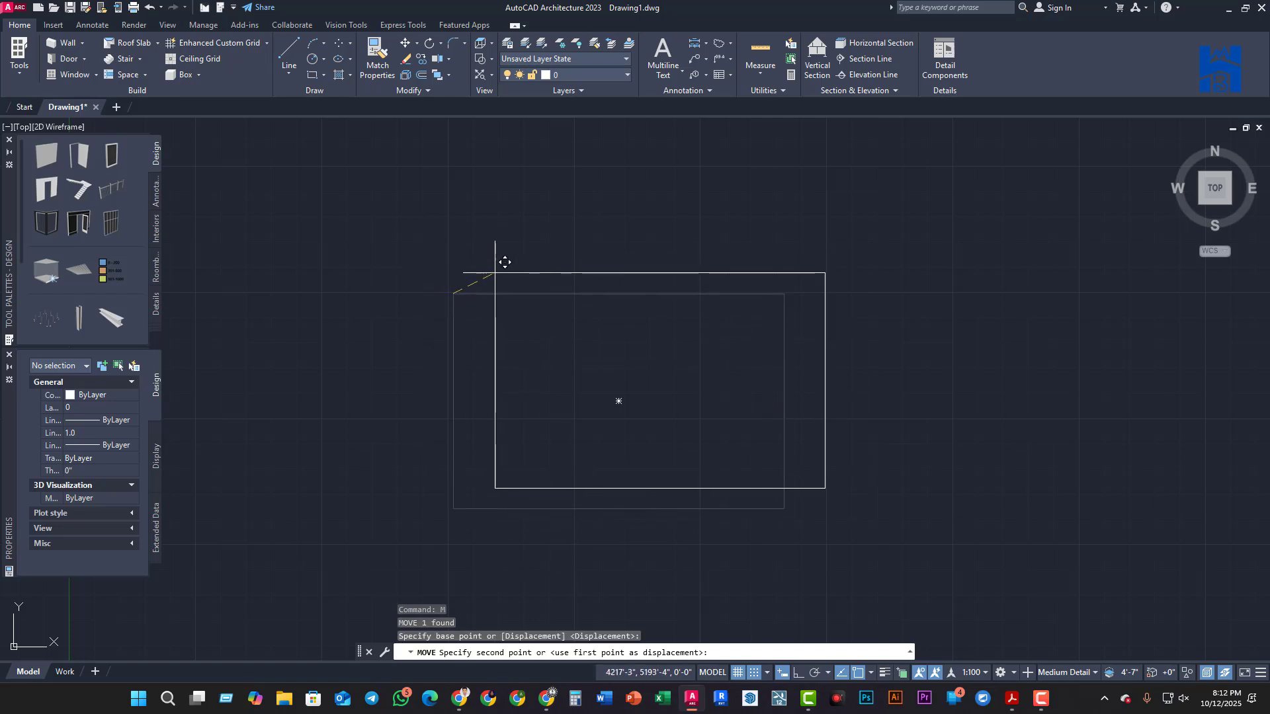
key(Escape)
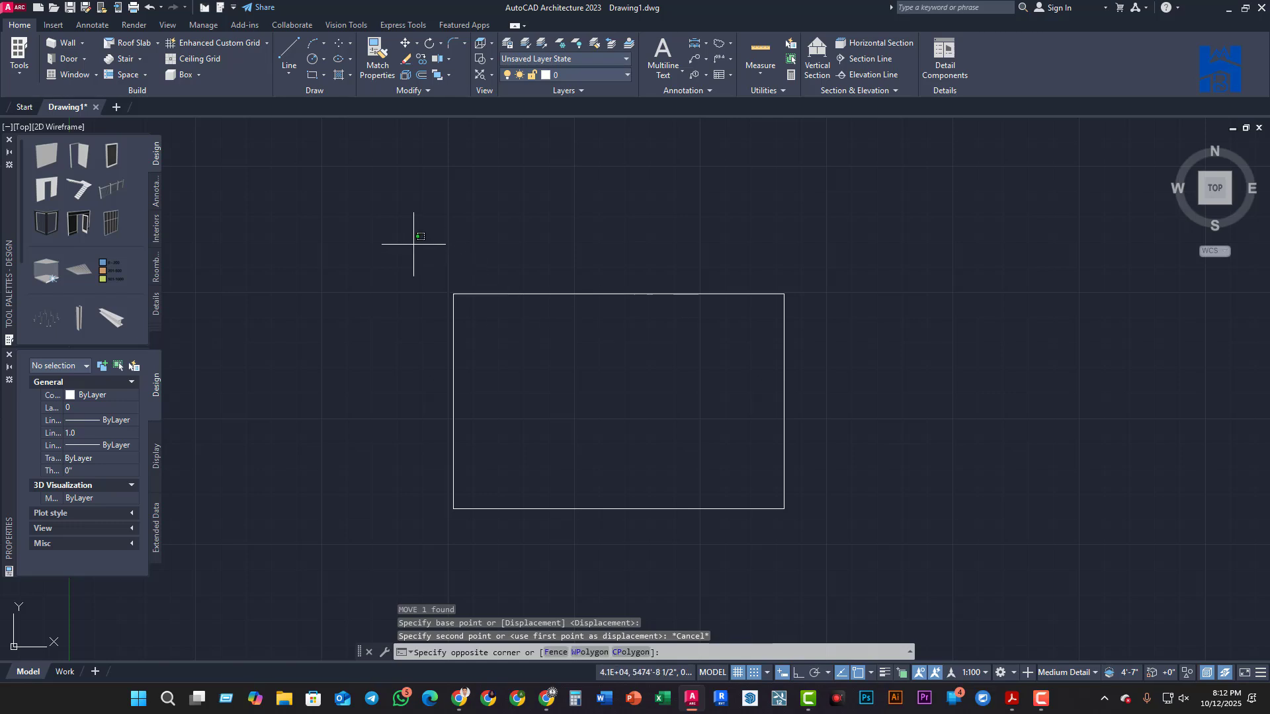
Select the rectangle with a window selection enclosing it completely, and deselect it
click(413, 244)
click(945, 578)
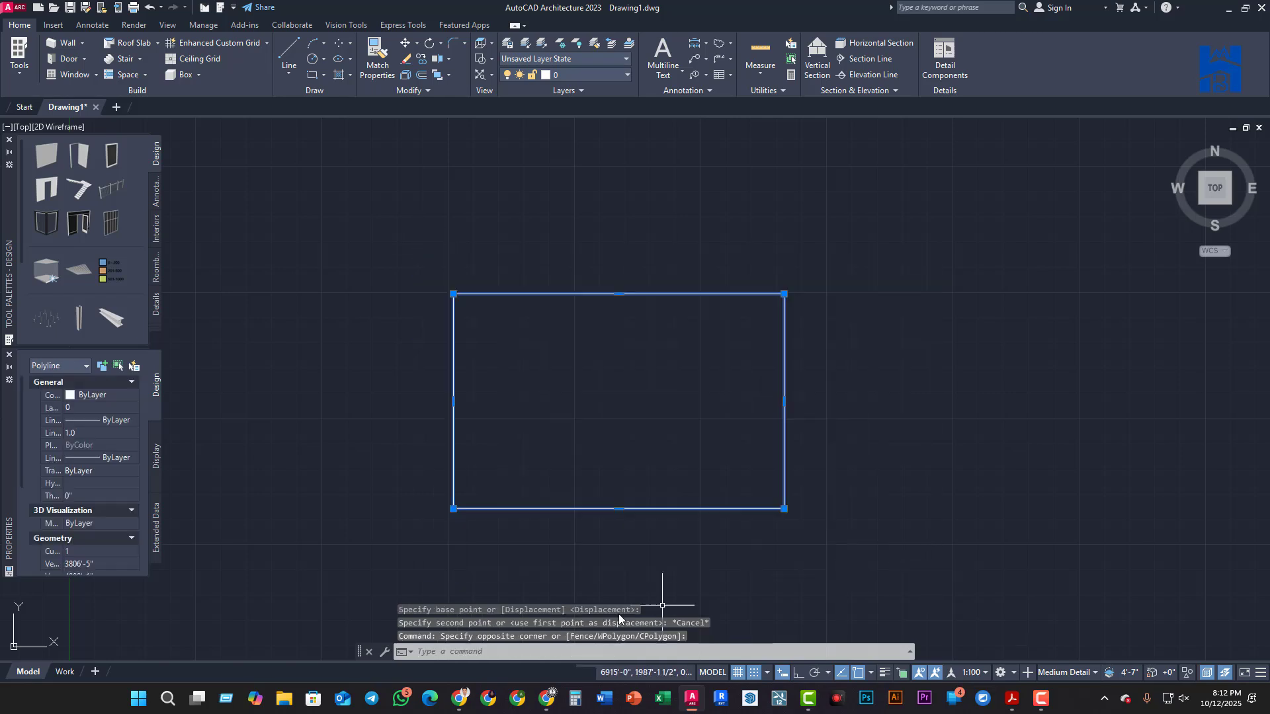
key(Escape)
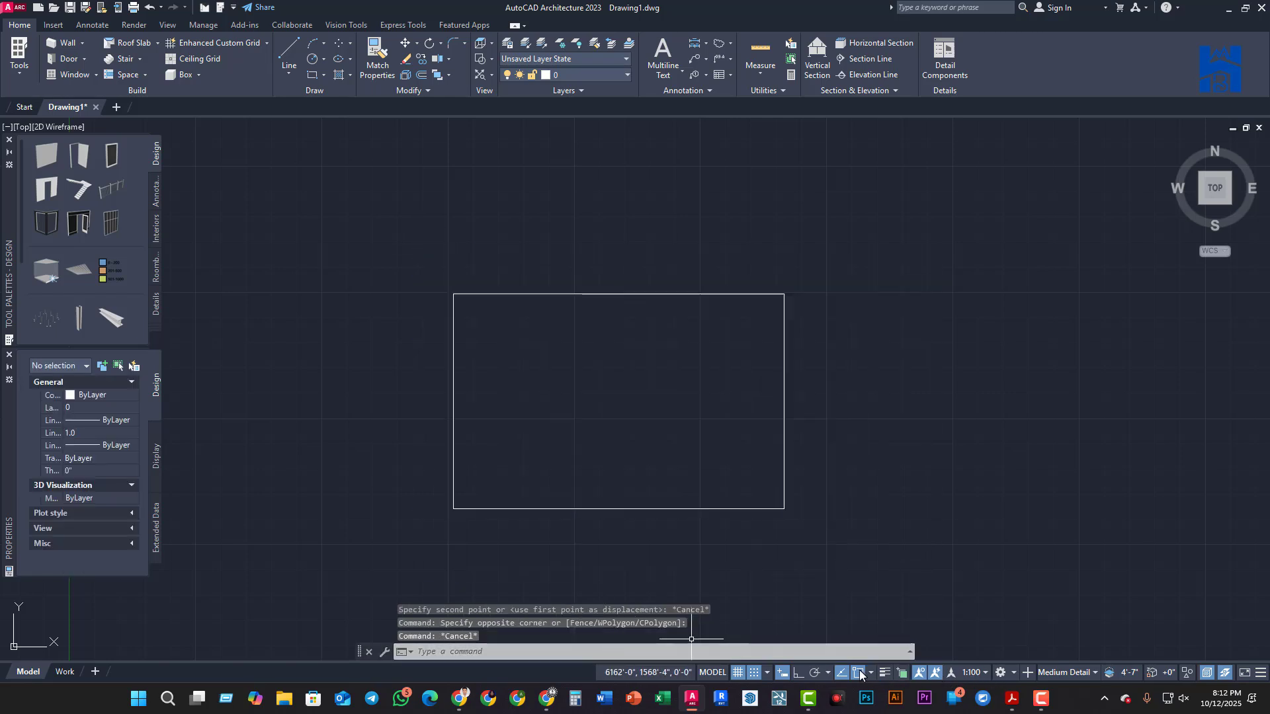
Switch object snap off and review the list of object snap modes without changing any of them
click(860, 673)
click(870, 673)
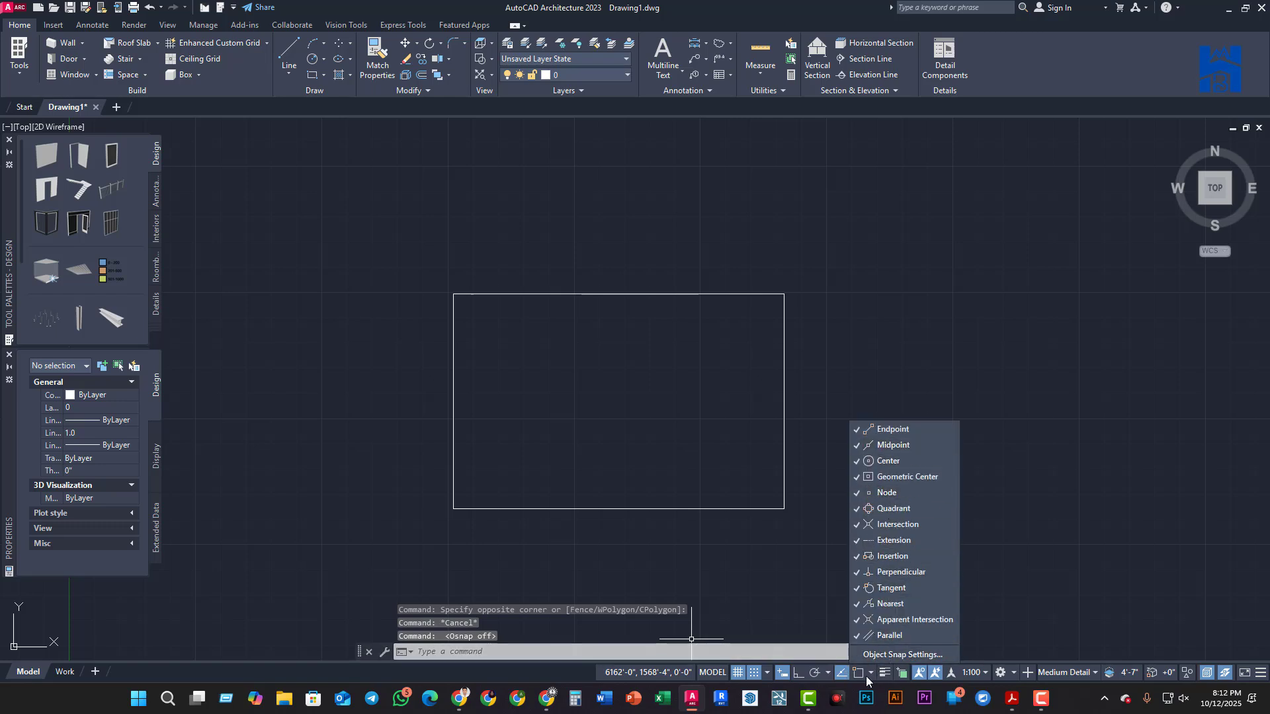
click(870, 674)
click(870, 673)
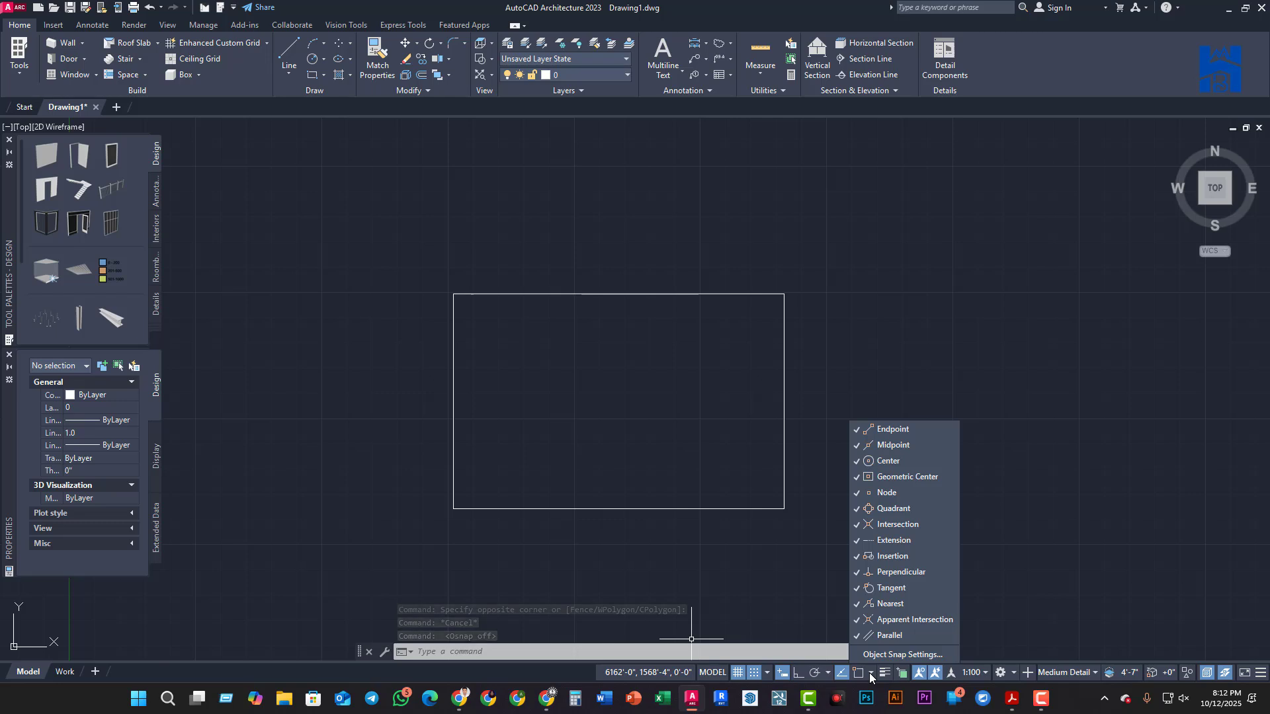
click(869, 674)
click(869, 673)
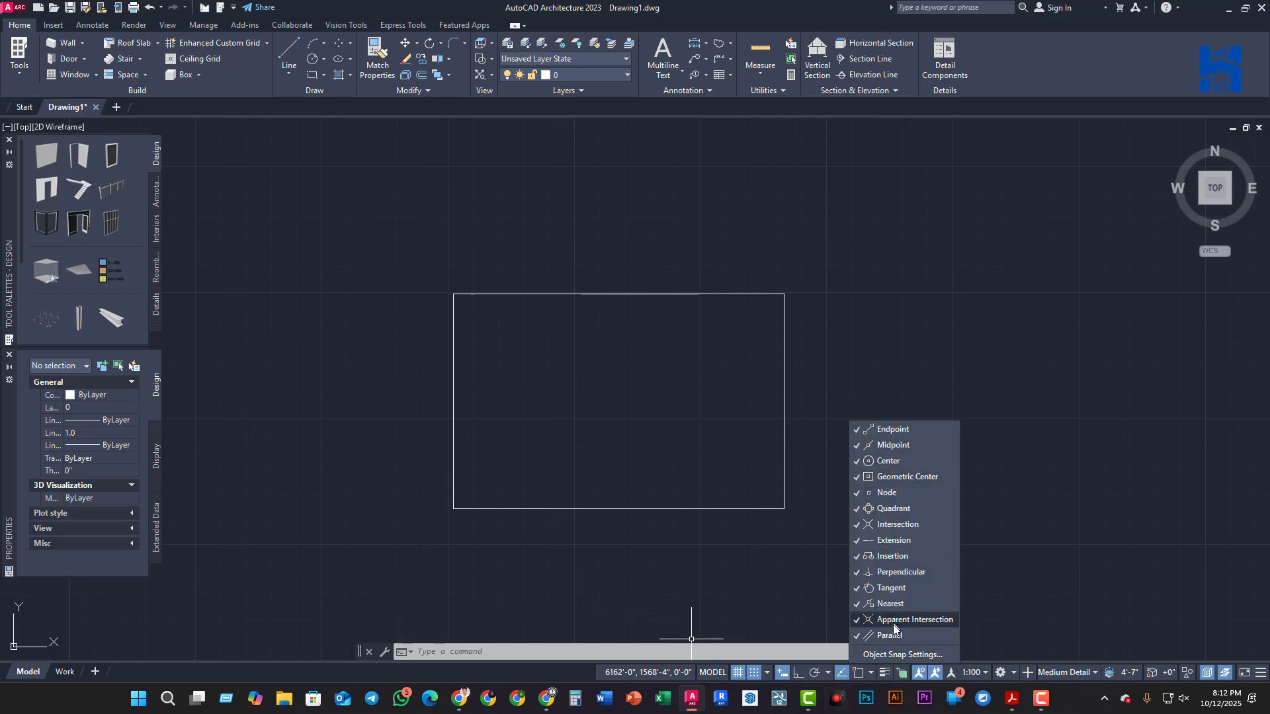
click(869, 673)
Start moving the rectangle with object snap off, switch object snap on while choosing the base point, and cancel the move
click(387, 230)
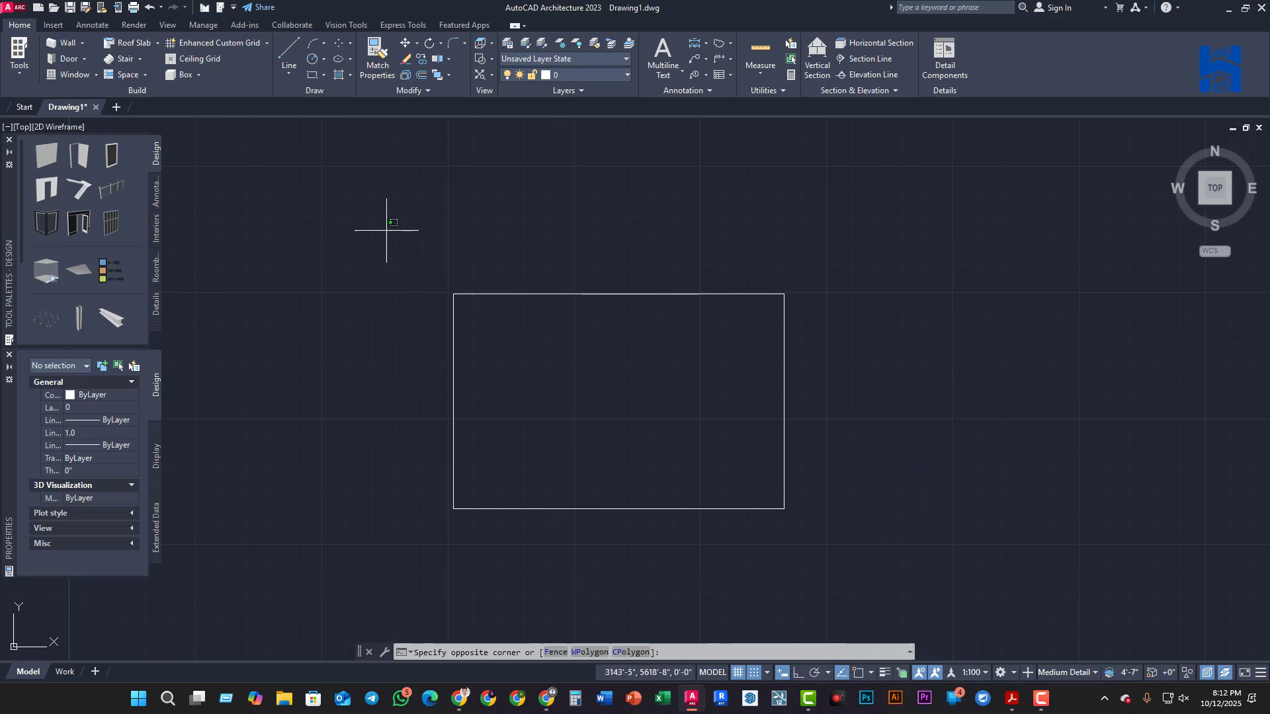
click(857, 548)
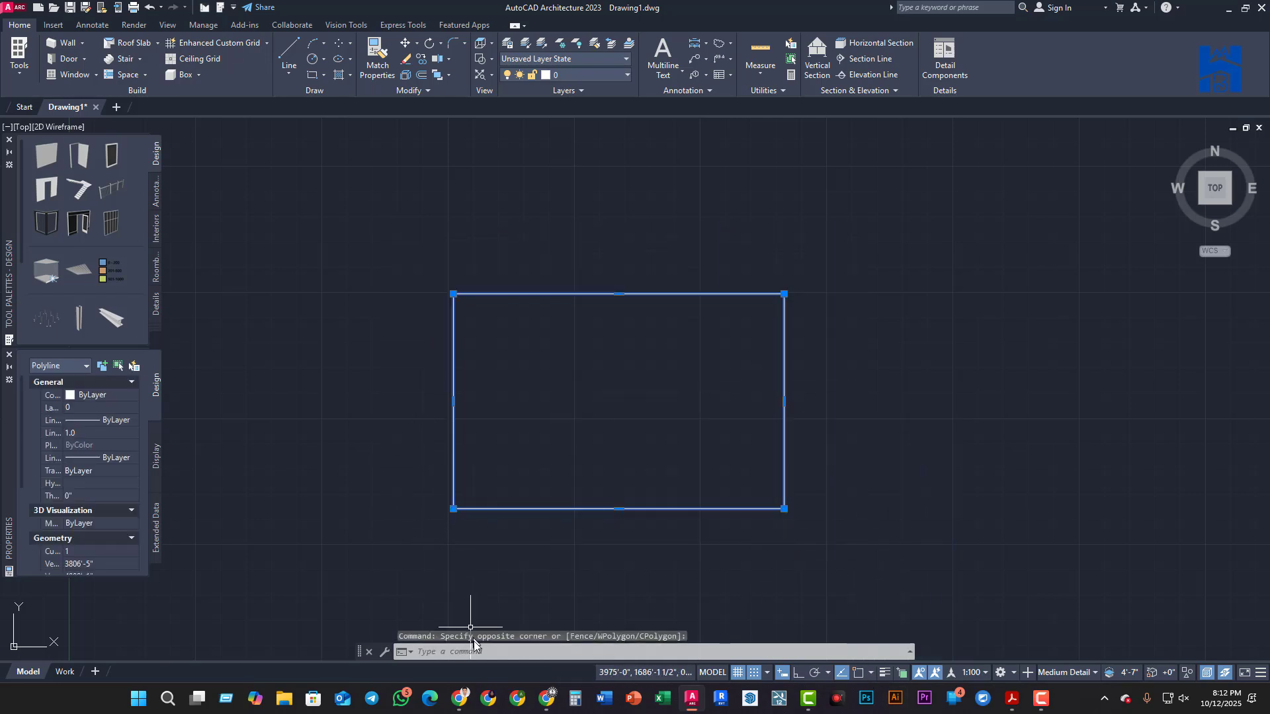
text(m)
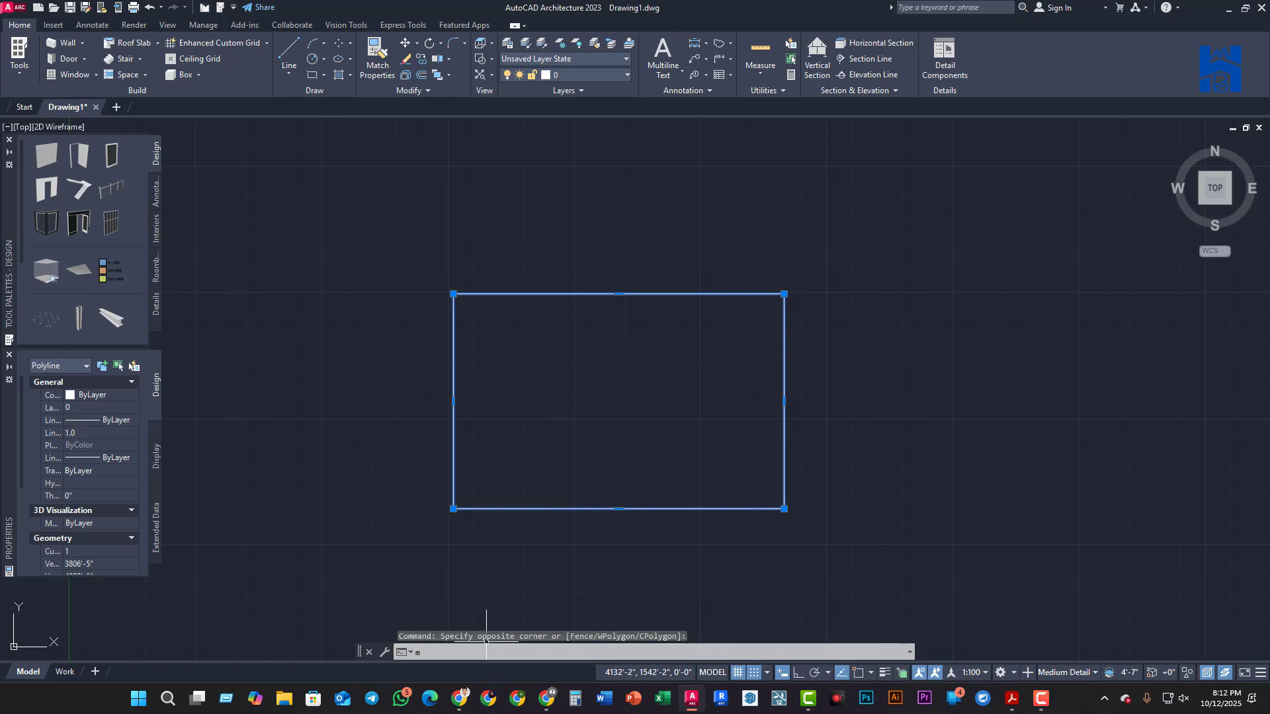
key(Return)
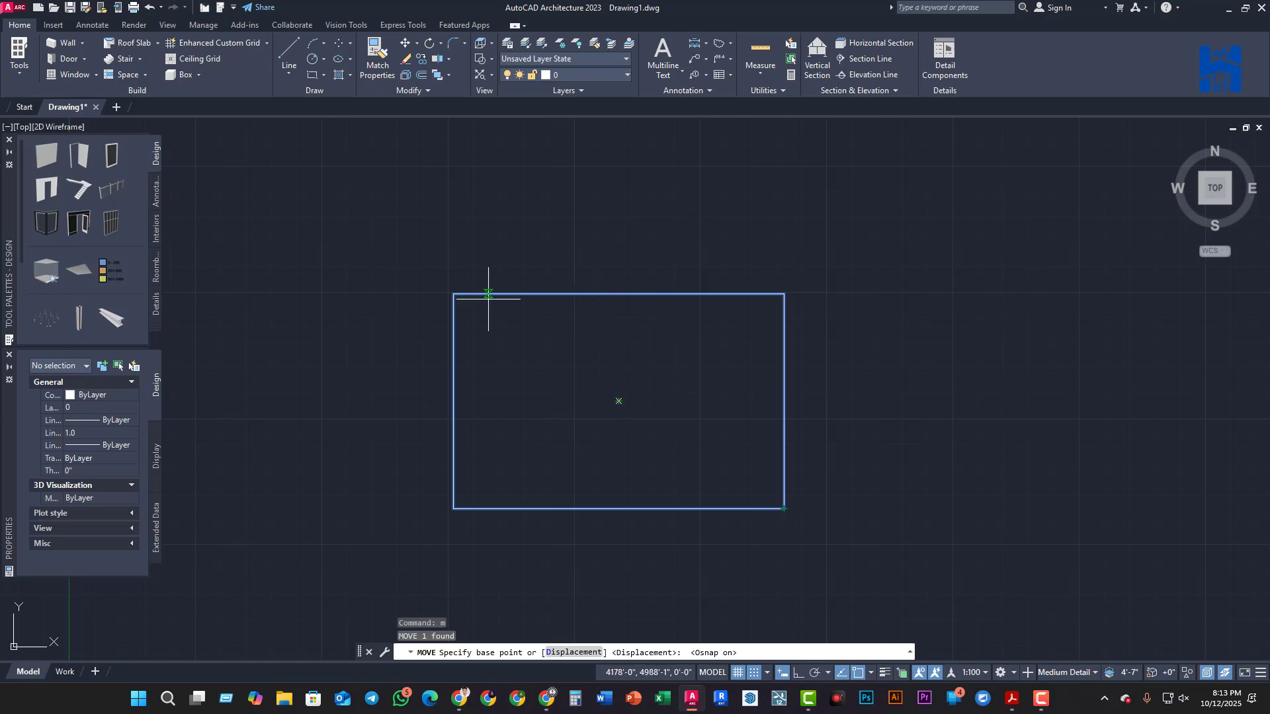
key(Escape)
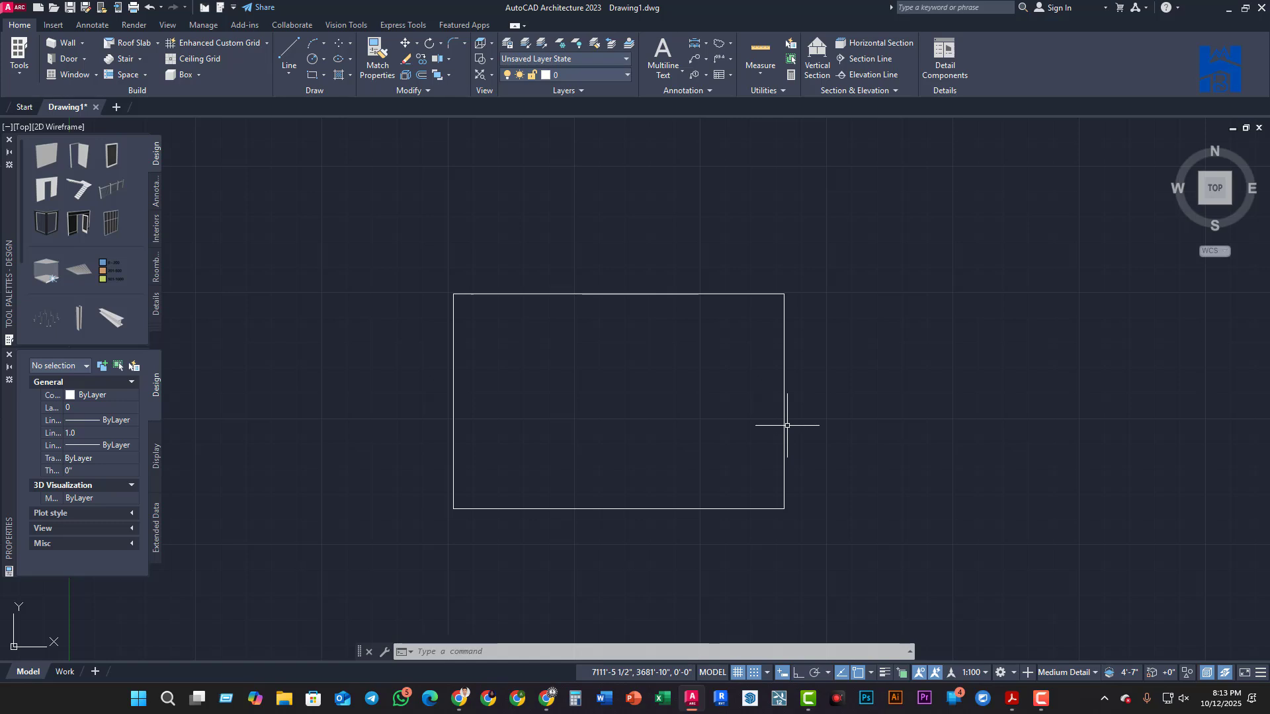
mouse_move(786, 422)
middle_down()
mouse_move(717, 461)
mouse_move(700, 523)
middle_up()
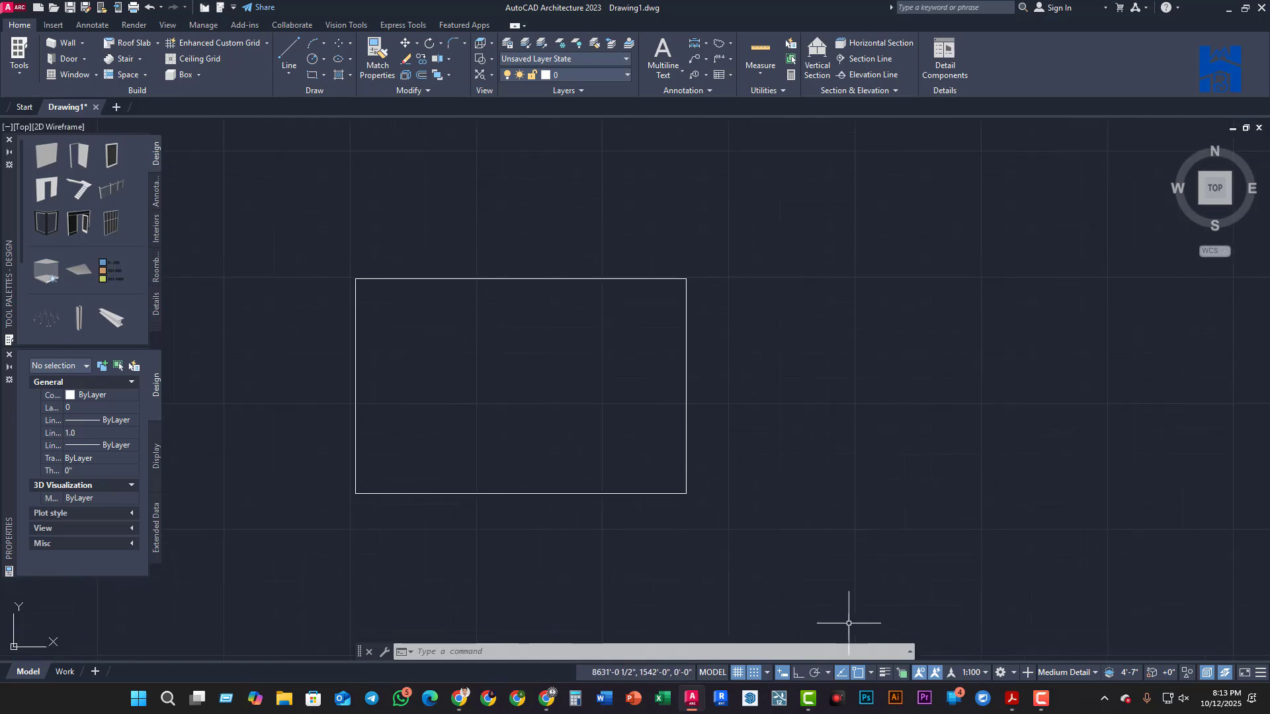
middle_drag(791, 533, 740, 522)
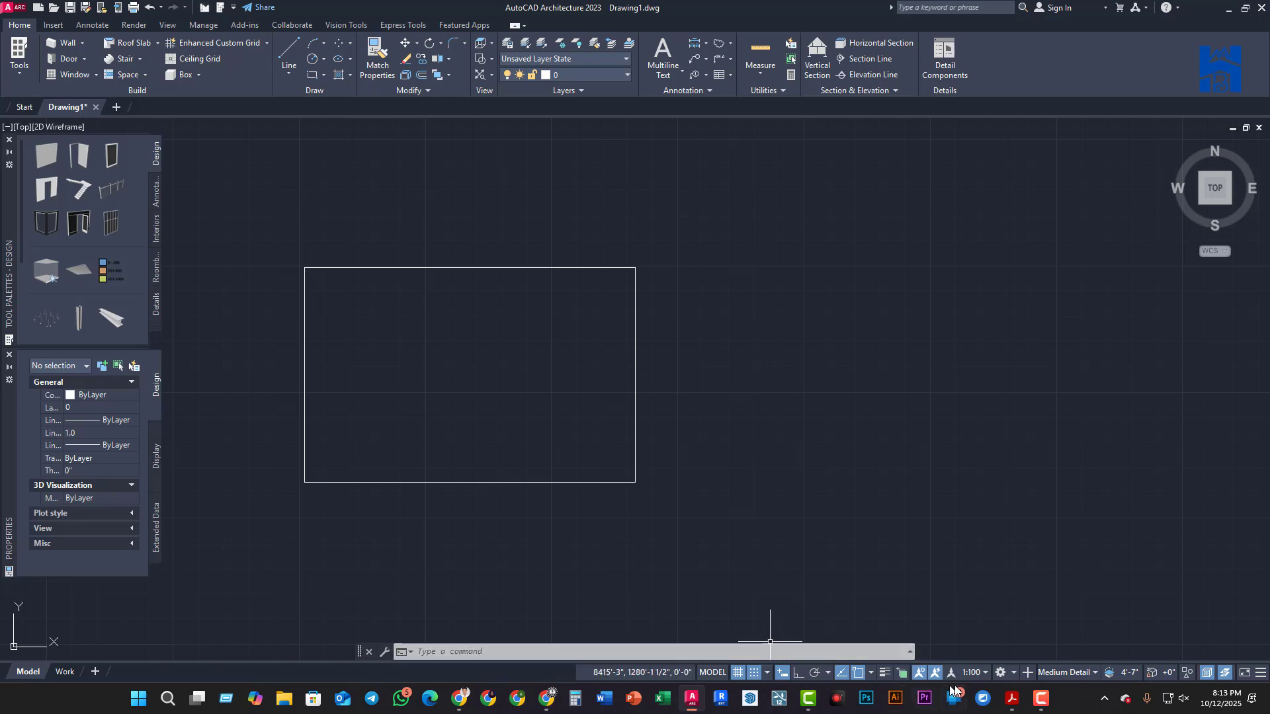
click(1042, 699)
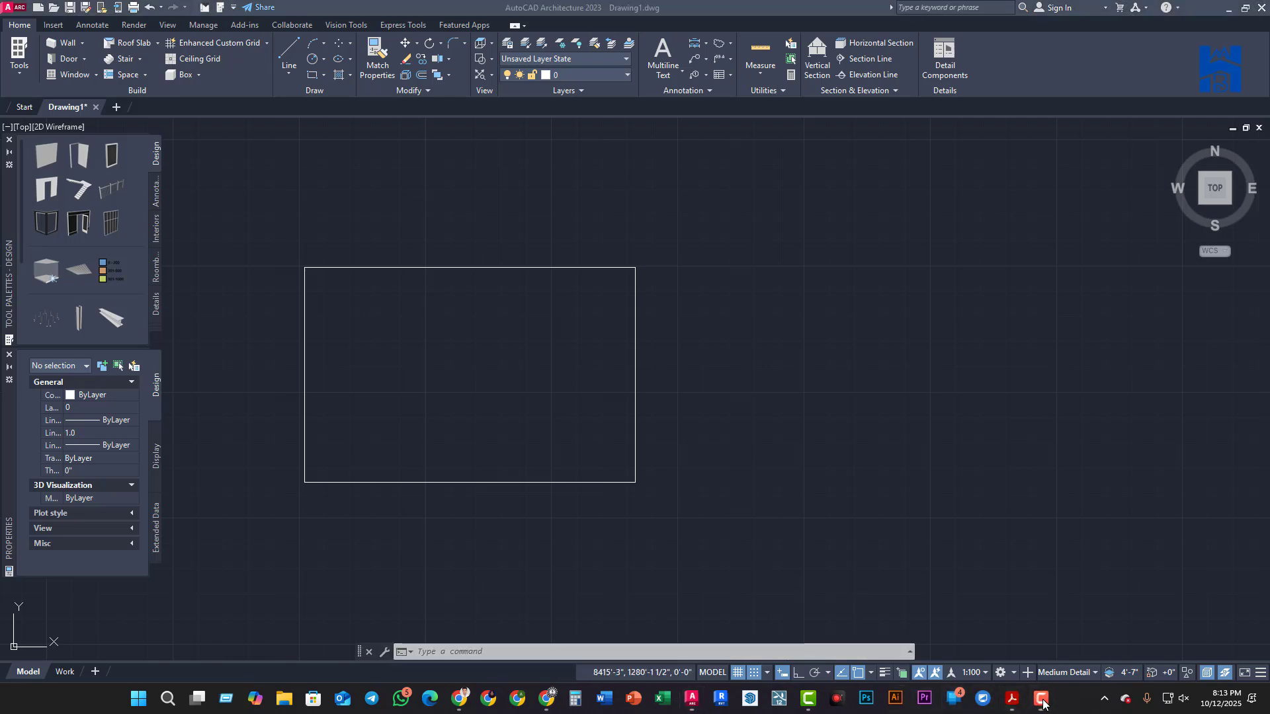
click(779, 650)
key(Escape)
key(Escape)
key(Escape)
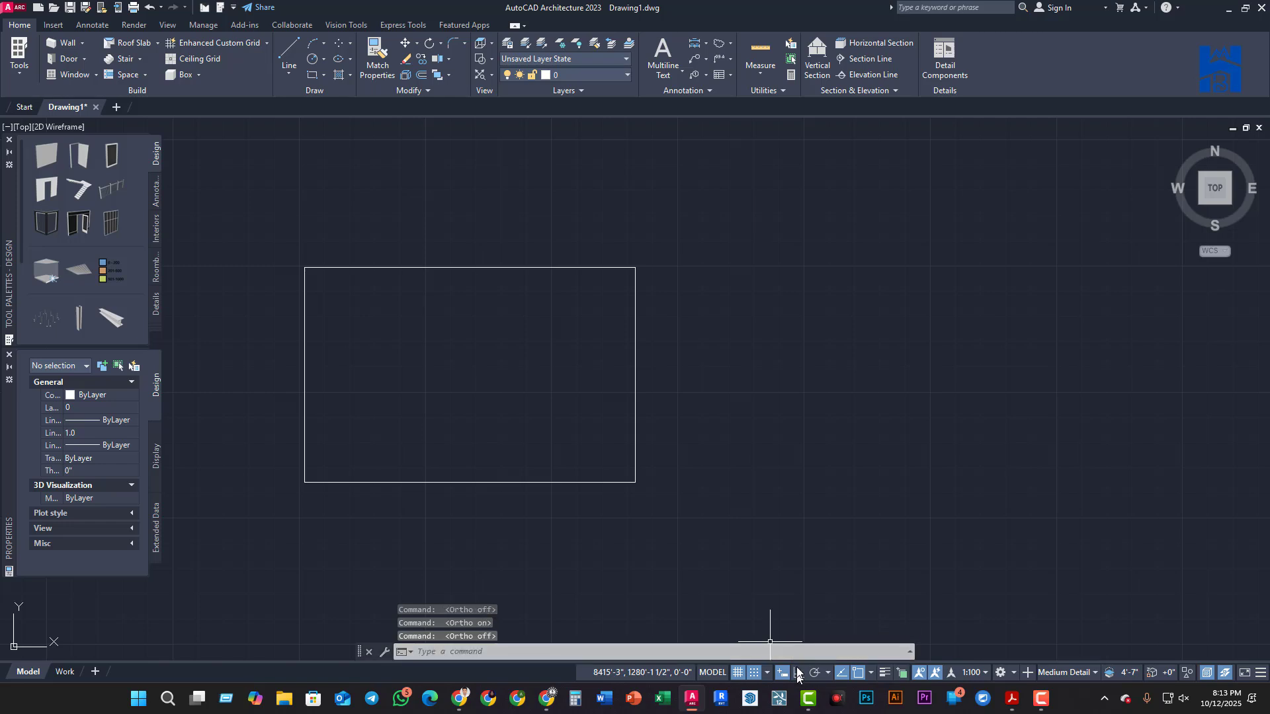
Start a line to the right of the rectangle, toggle Ortho mode on and off twice while directing it, and cancel the line
click(289, 53)
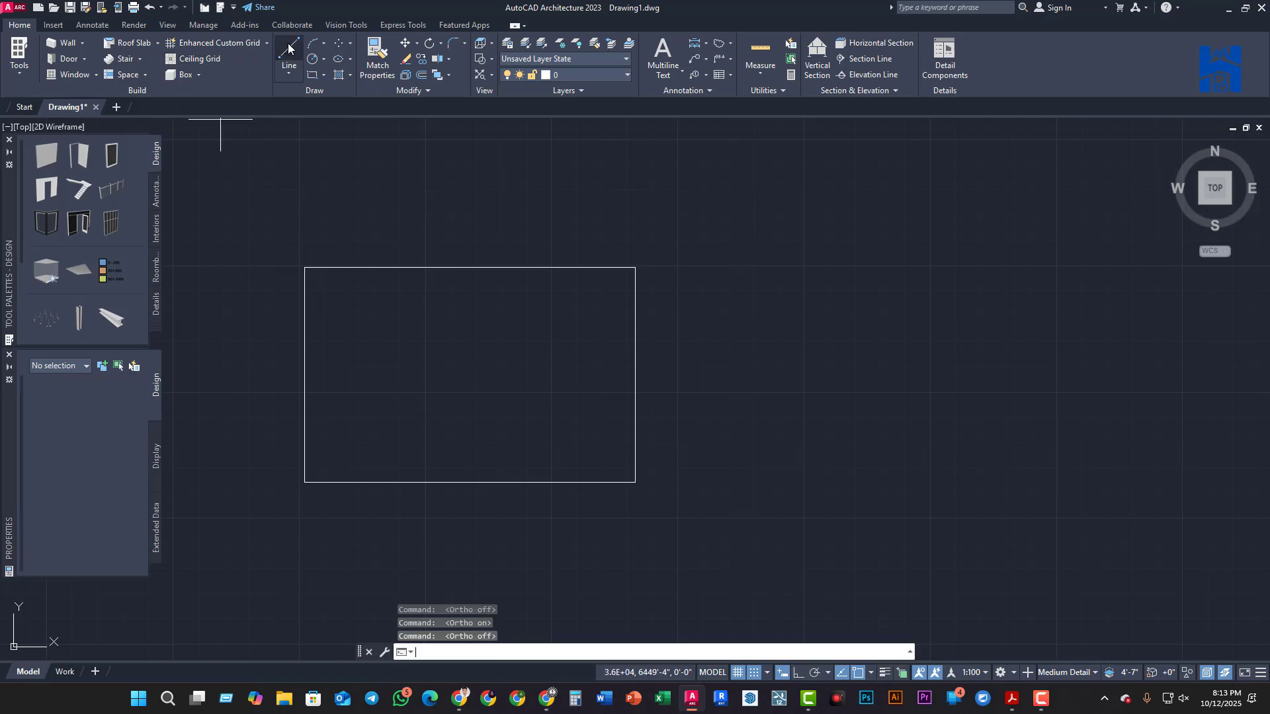
middle_drag(556, 375, 307, 363)
click(519, 359)
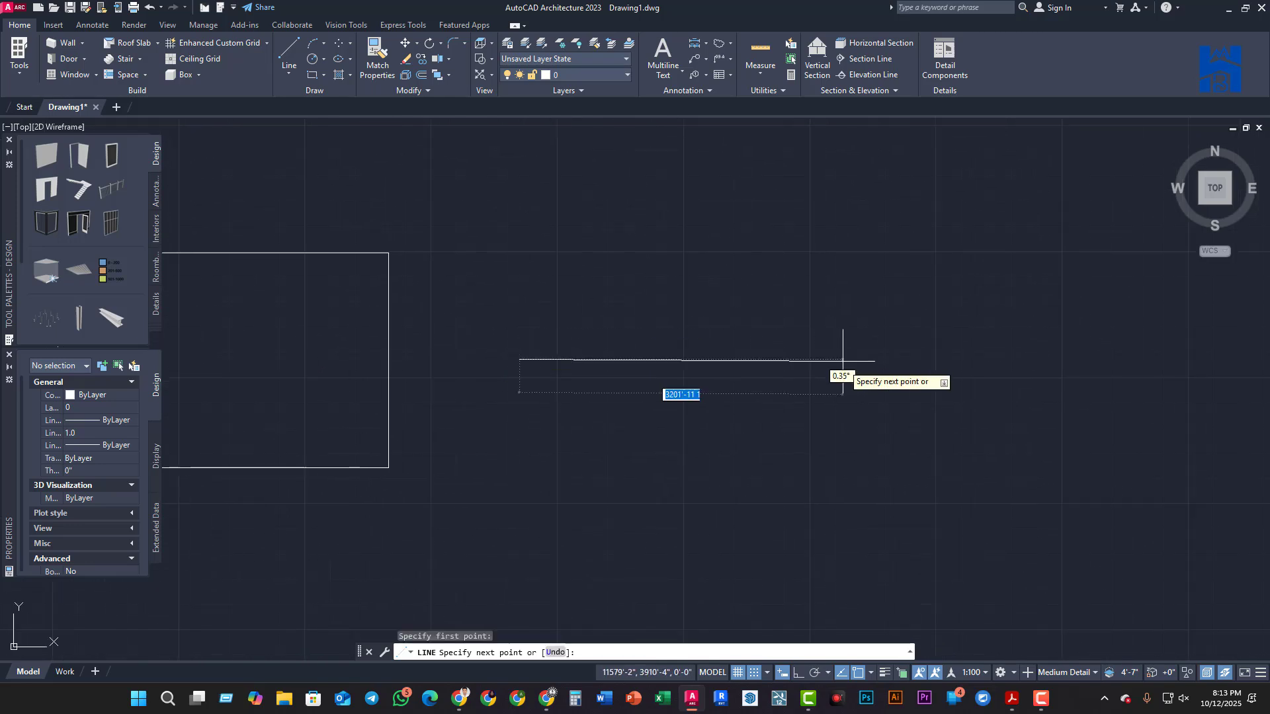
key(F8)
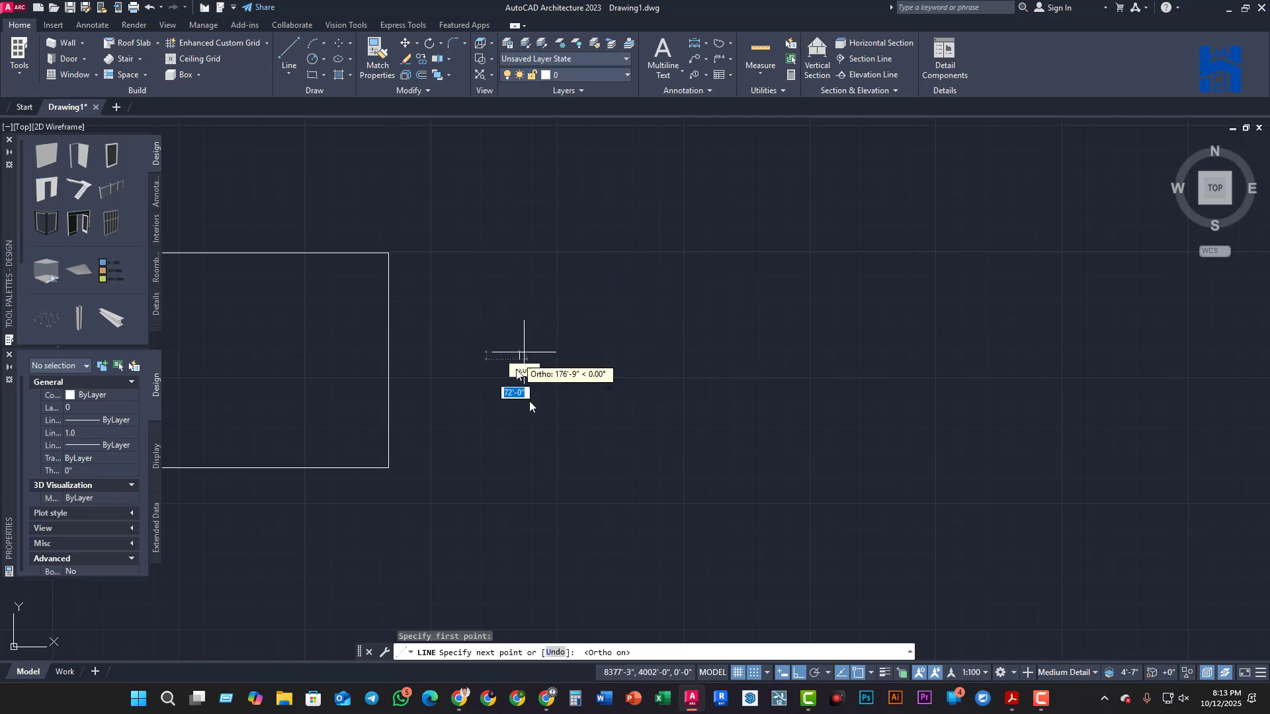
scroll(571, 353, up, 2)
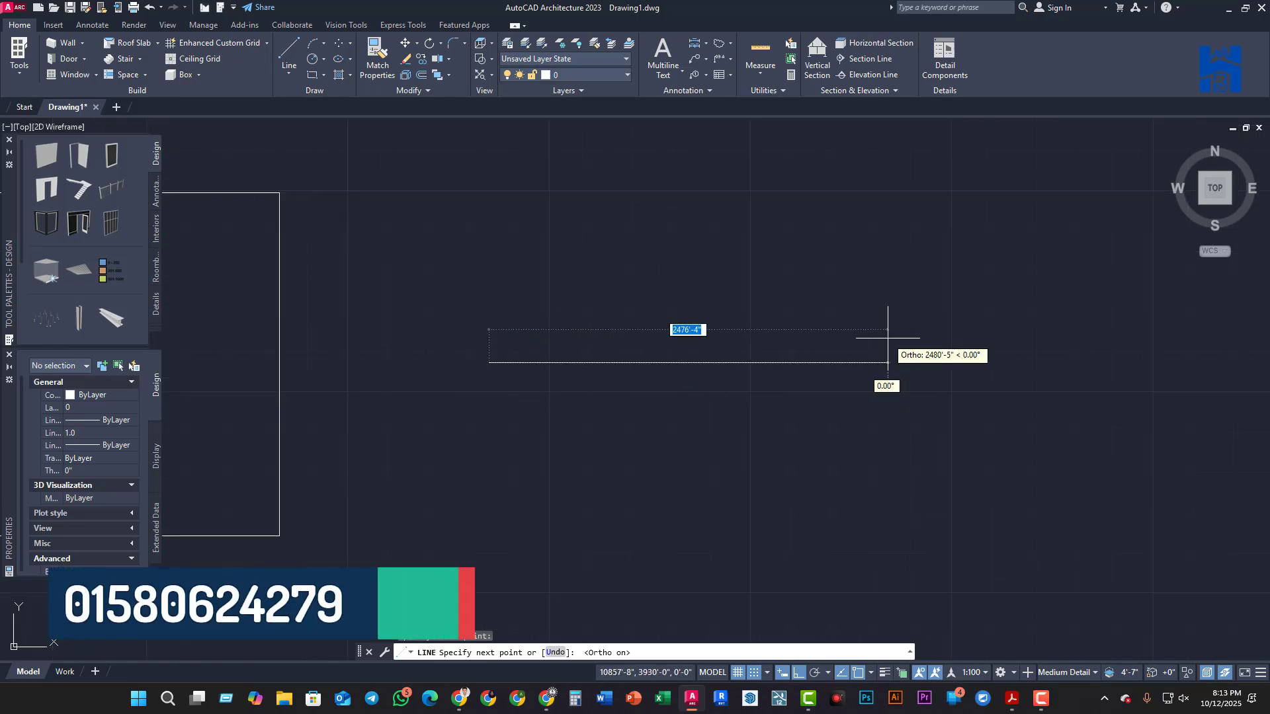
key(F8)
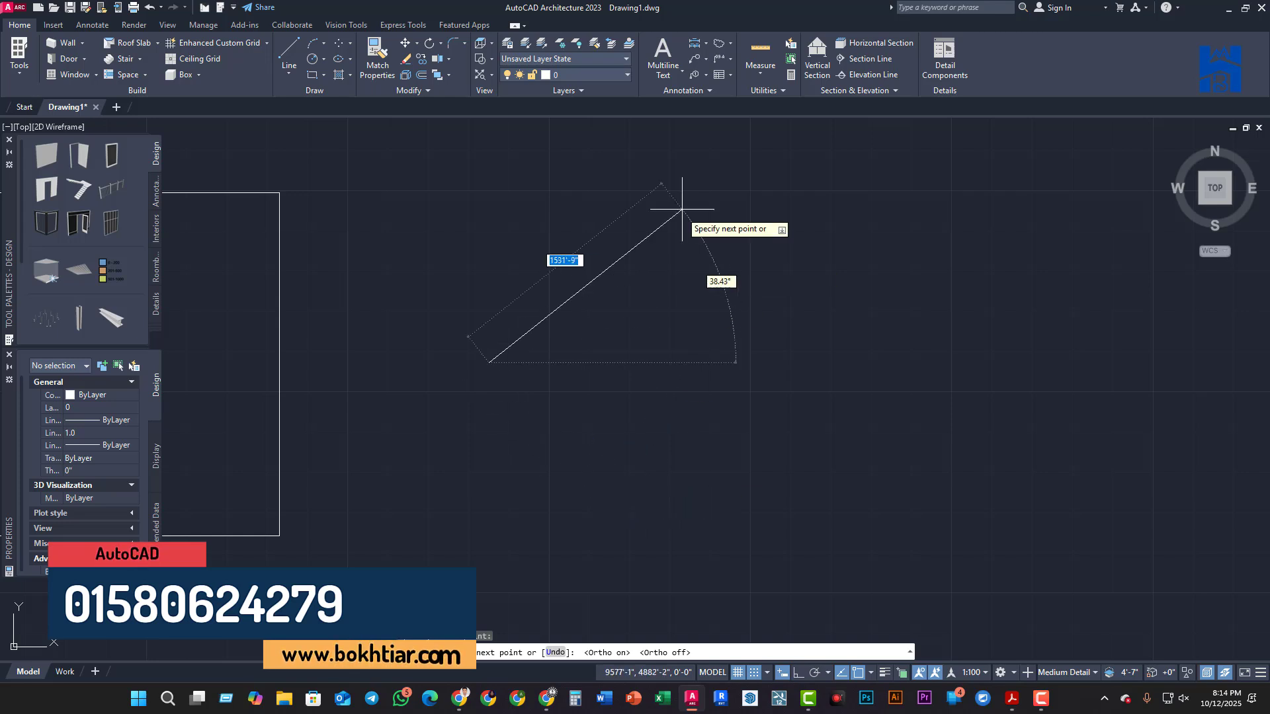
key(F8)
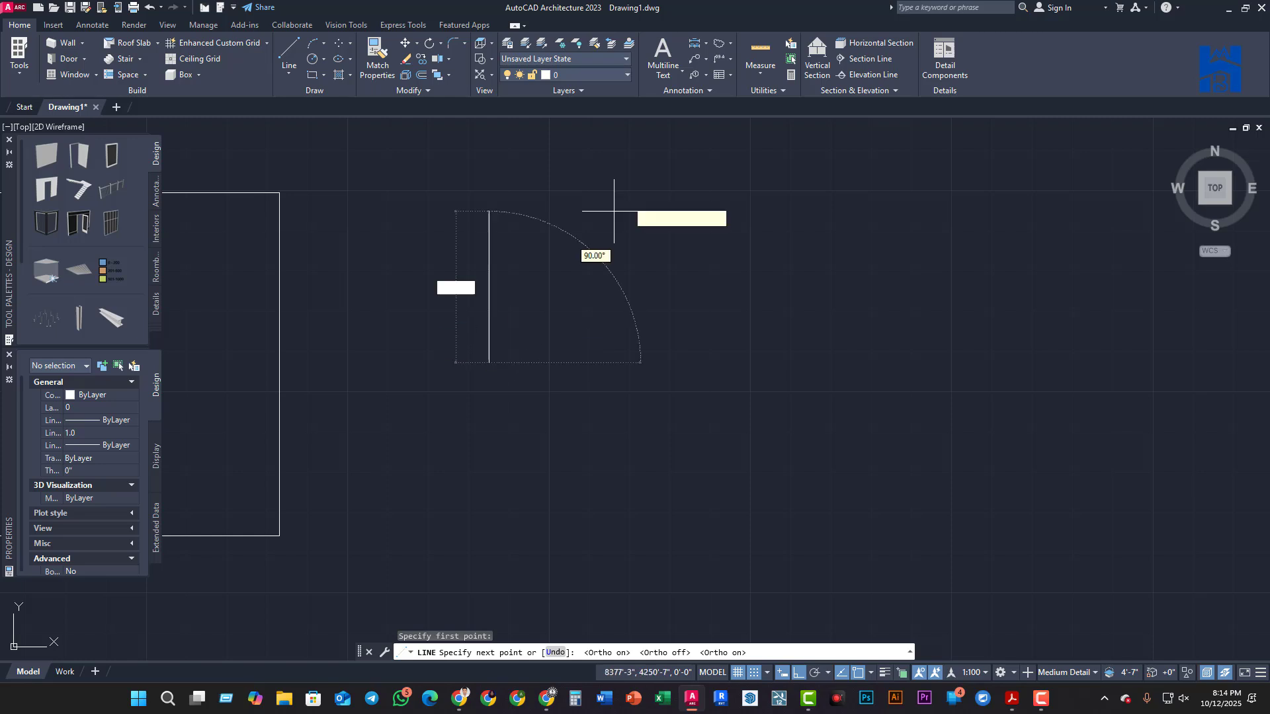
key(F8)
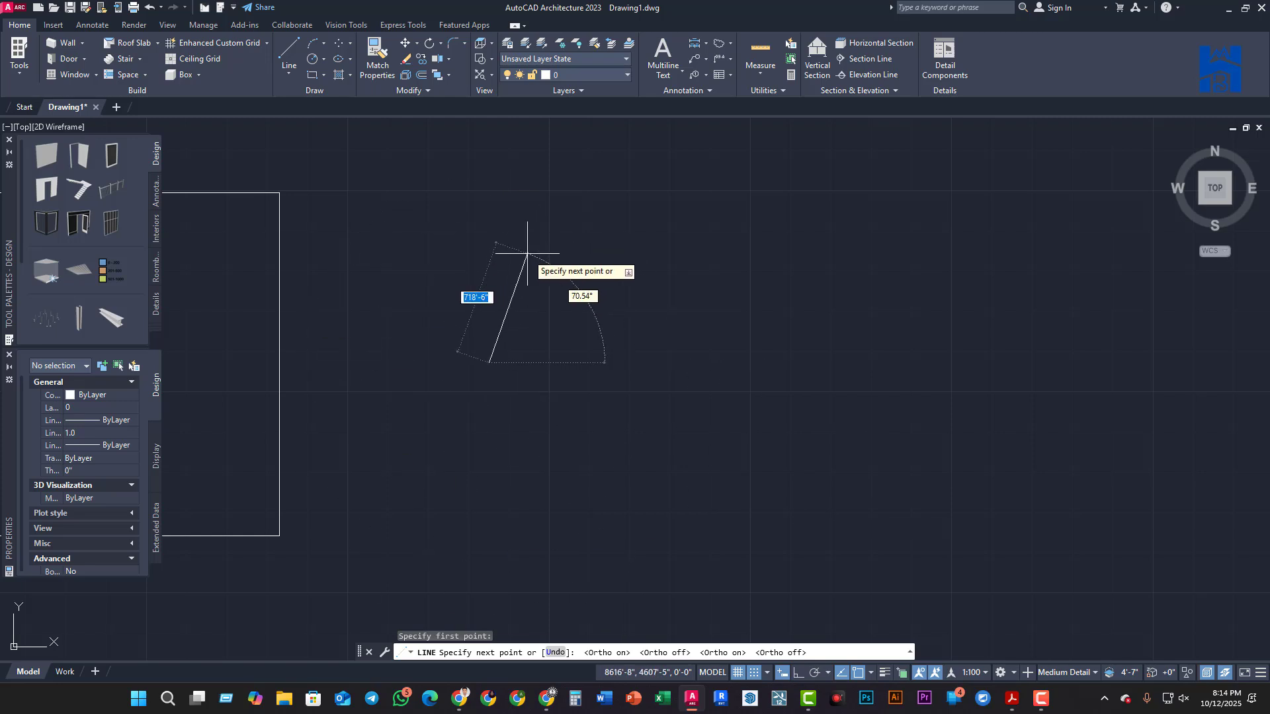
key(Escape)
key(Escape)
key(Escape)
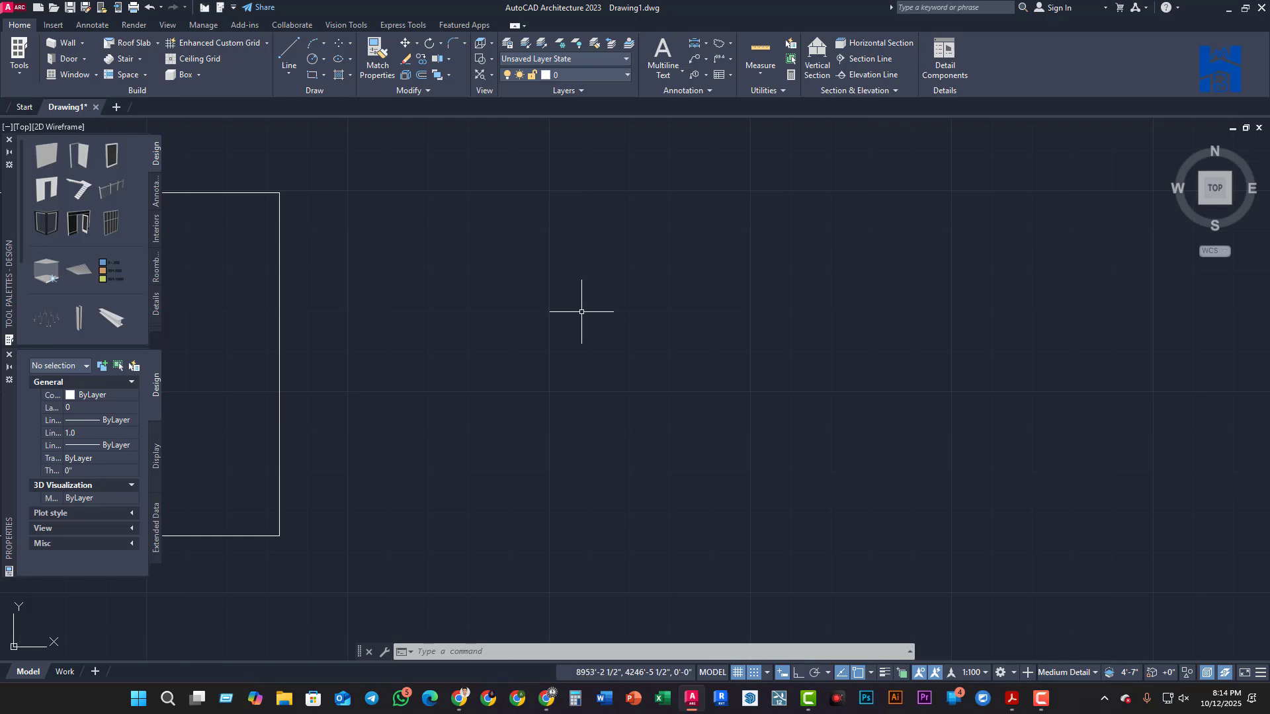
Start a line to the right of the rectangle and toggle Ortho mode on and off while directing its end point
mouse_move(582, 313)
middle_down()
mouse_move(892, 337)
mouse_move(1035, 304)
middle_up()
scroll(941, 324, down, 2)
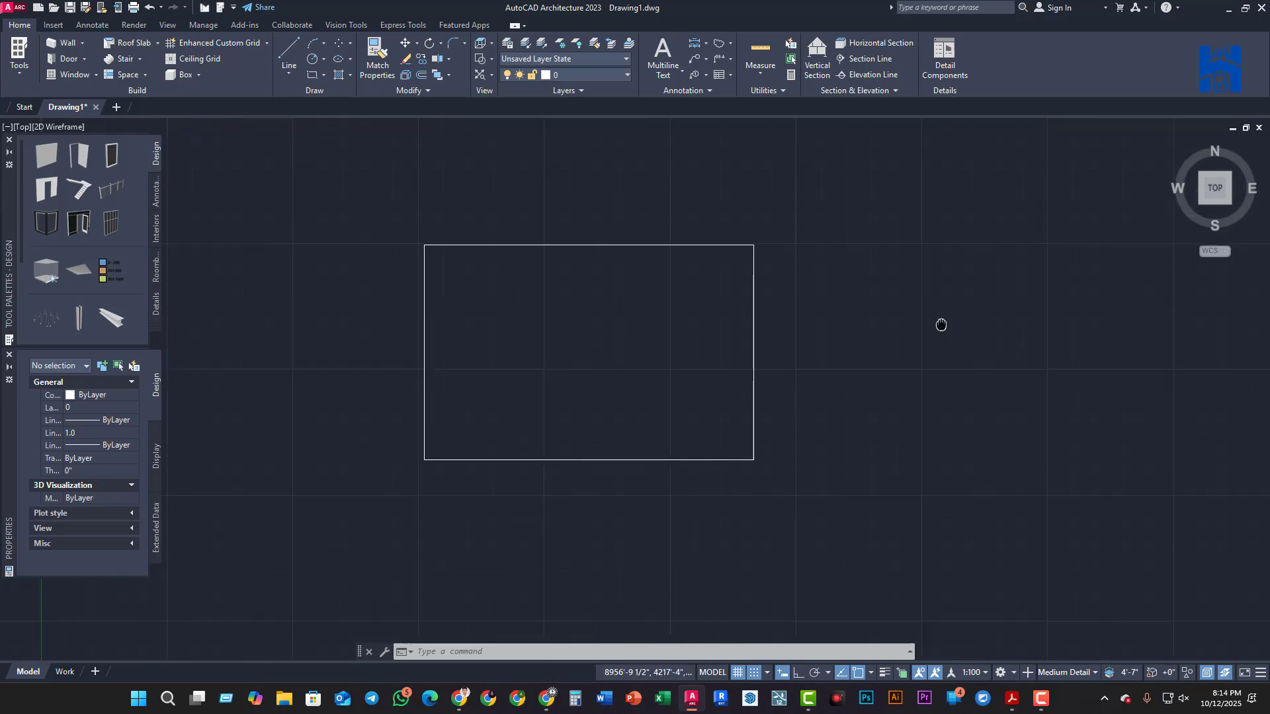
middle_drag(941, 323, 650, 319)
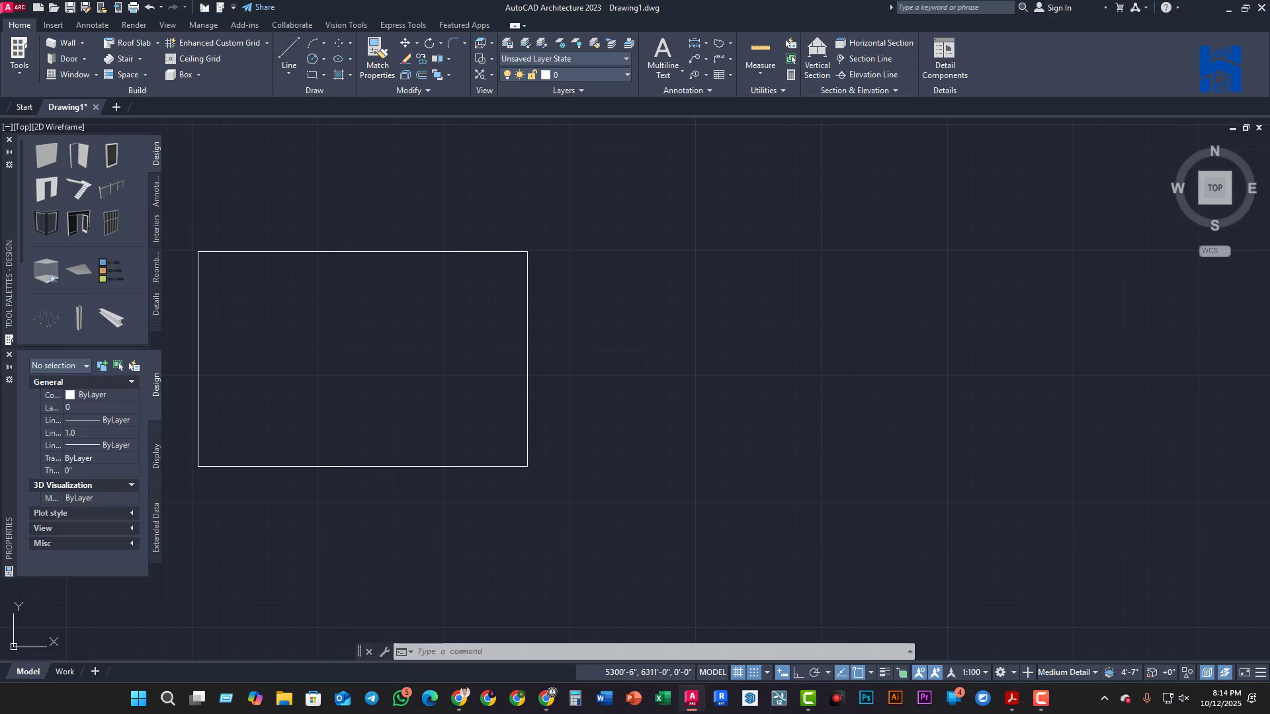
click(289, 56)
click(677, 369)
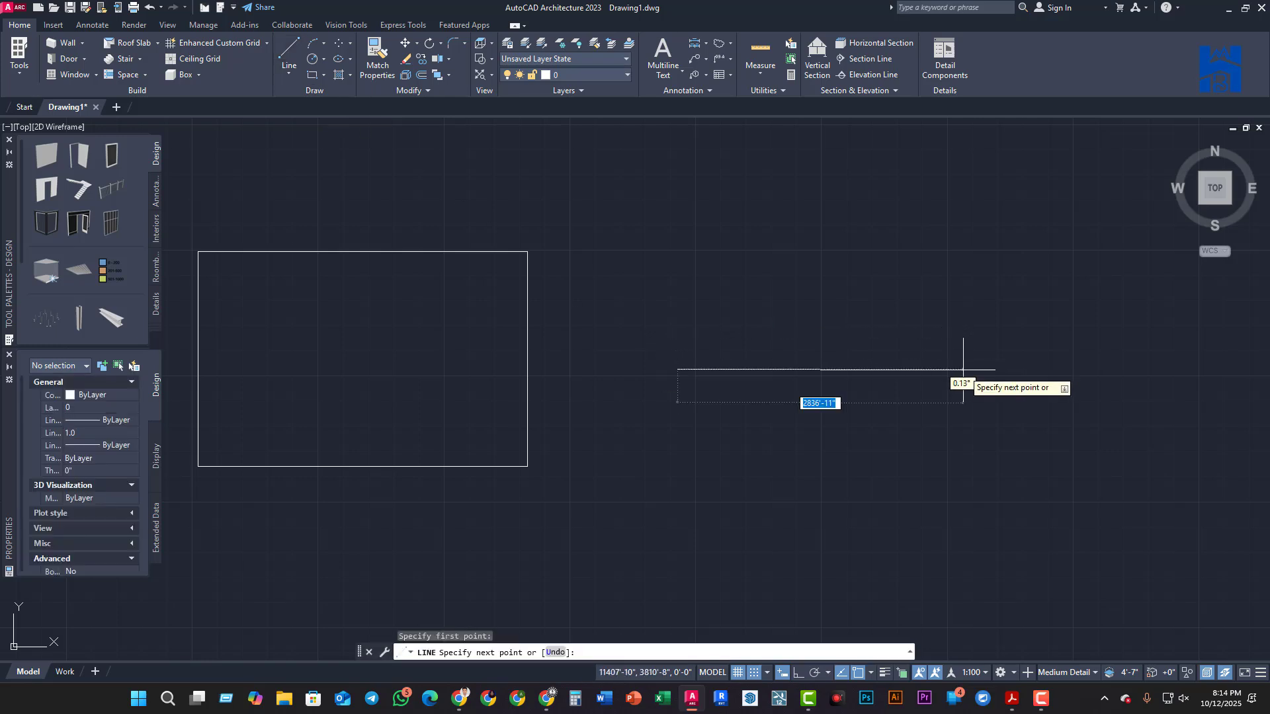
key(F8)
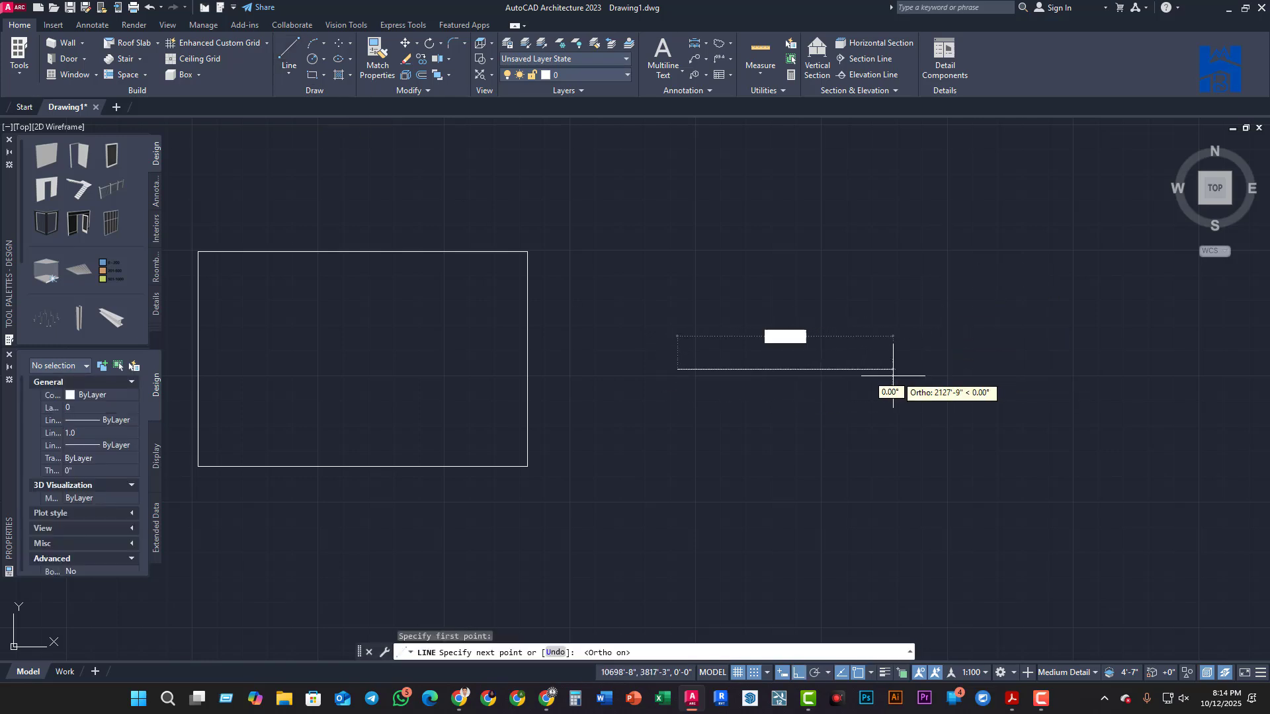
key(F8)
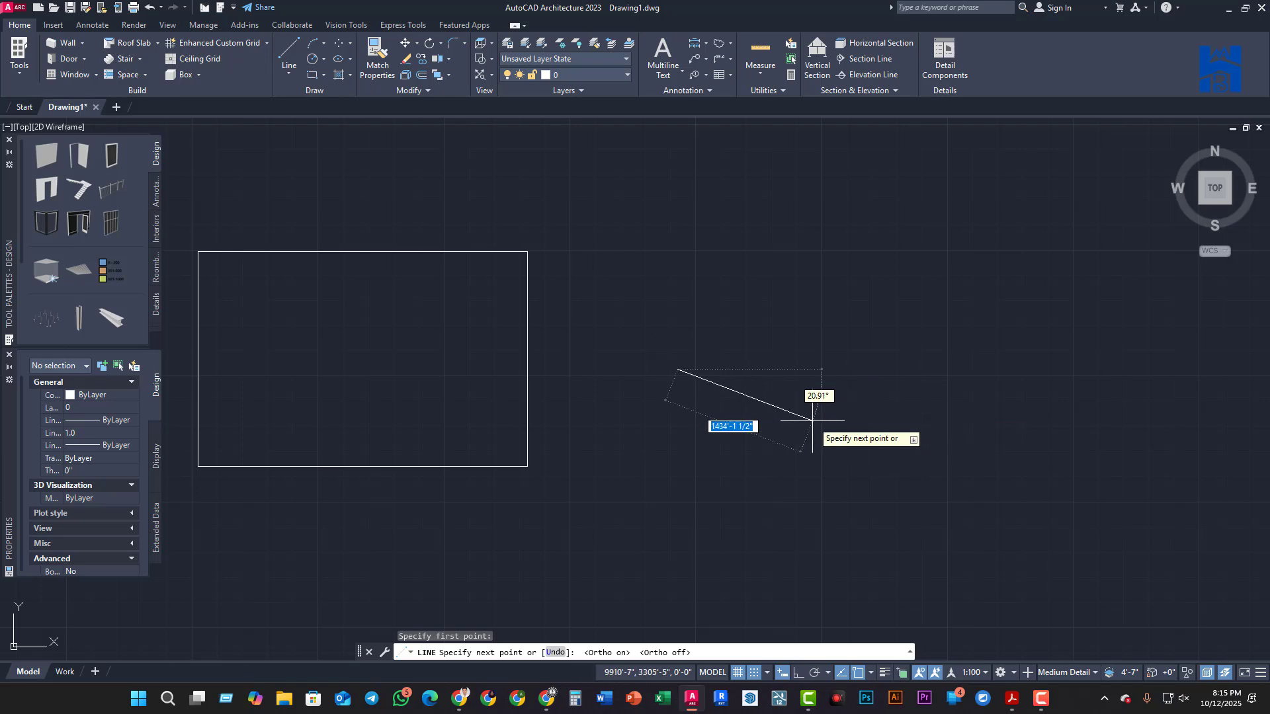
Toggle Ortho mode again and use its temporary override to direct the line vertically, and cancel the line
scroll(724, 397, up, 4)
scroll(728, 400, up, 2)
scroll(853, 330, down, 2)
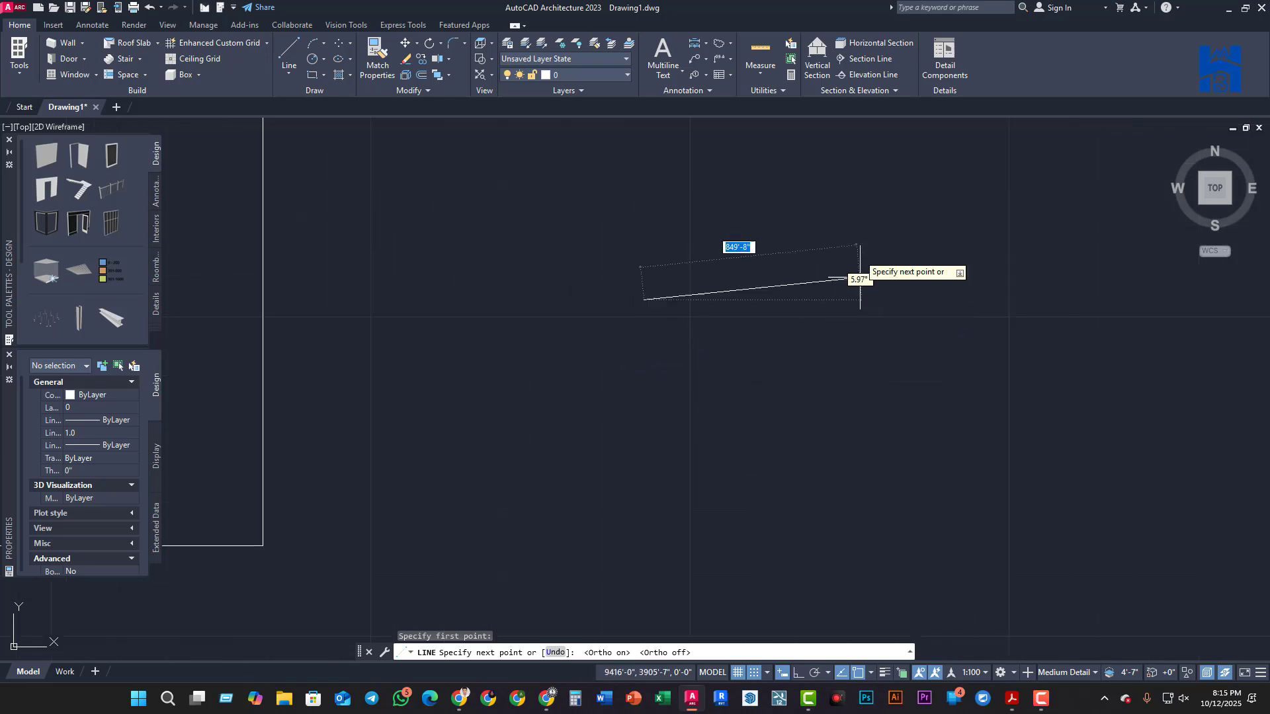
key(F8)
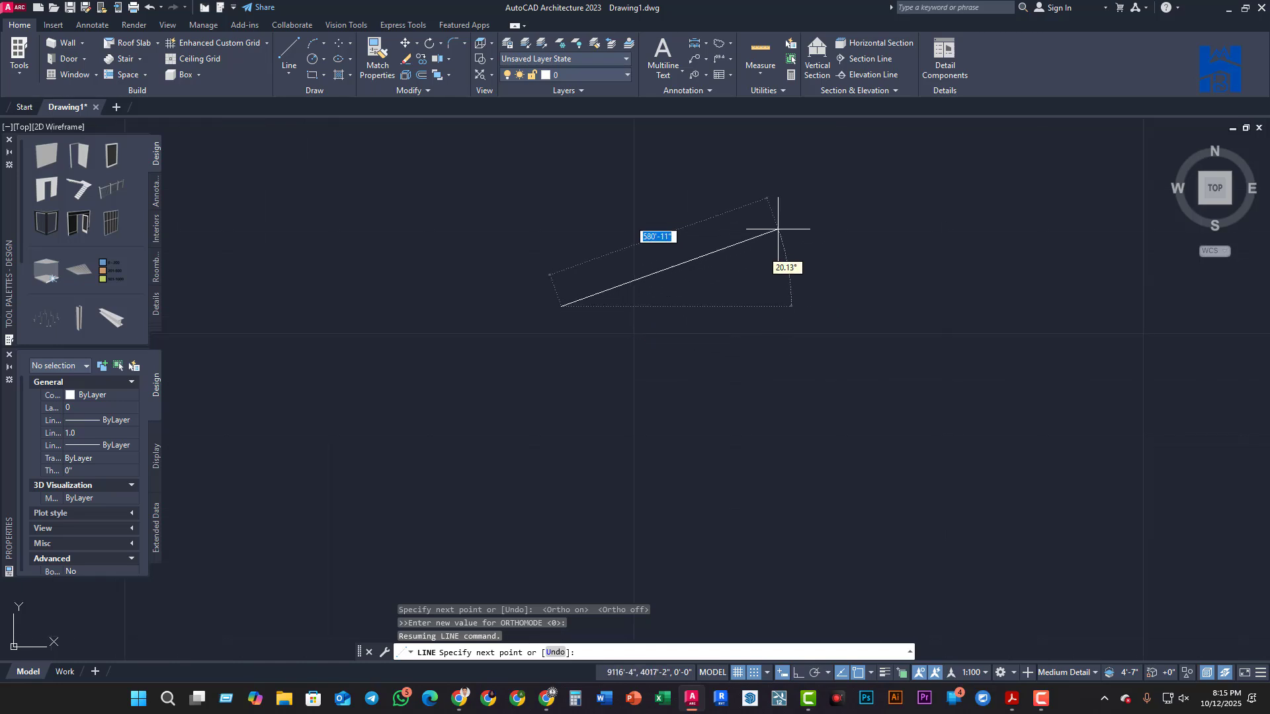
key(shift)
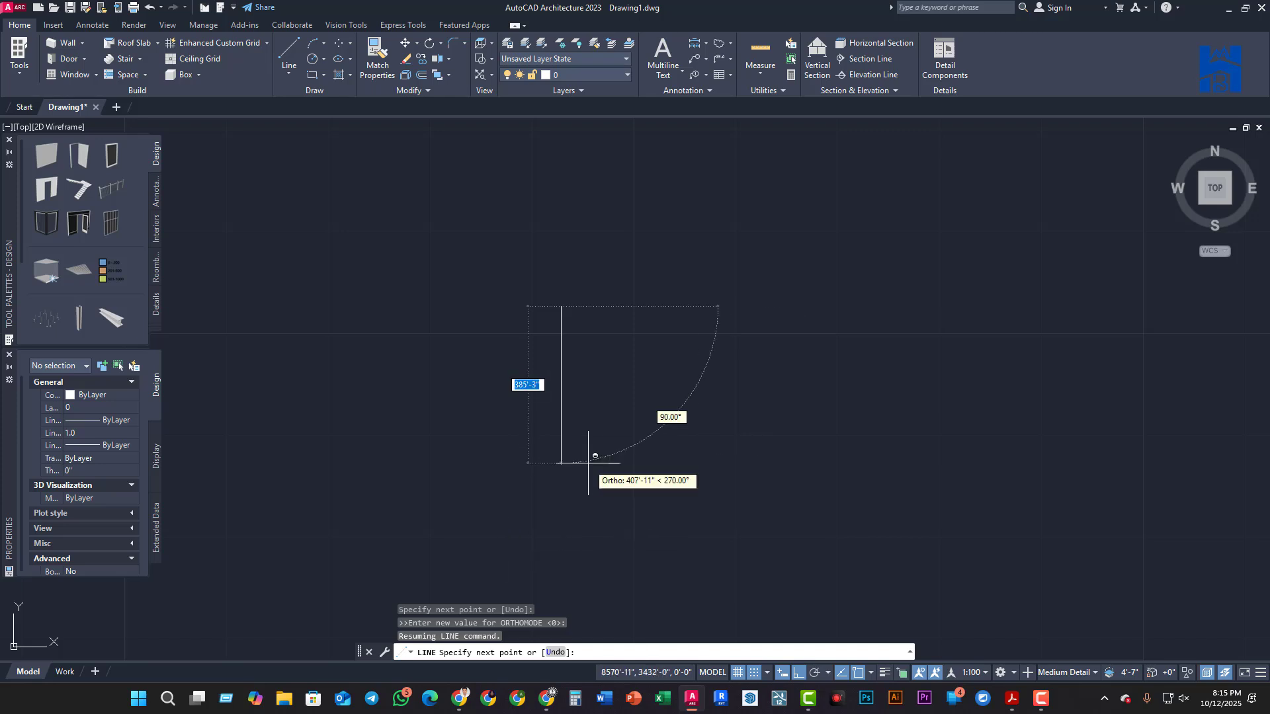
key(Escape)
Select the rectangle with a window enclosing it and delete it
scroll(924, 371, down, 5)
mouse_move(599, 437)
middle_down()
mouse_move(924, 371)
mouse_move(597, 374)
mouse_move(610, 490)
middle_up()
click(385, 379)
click(671, 562)
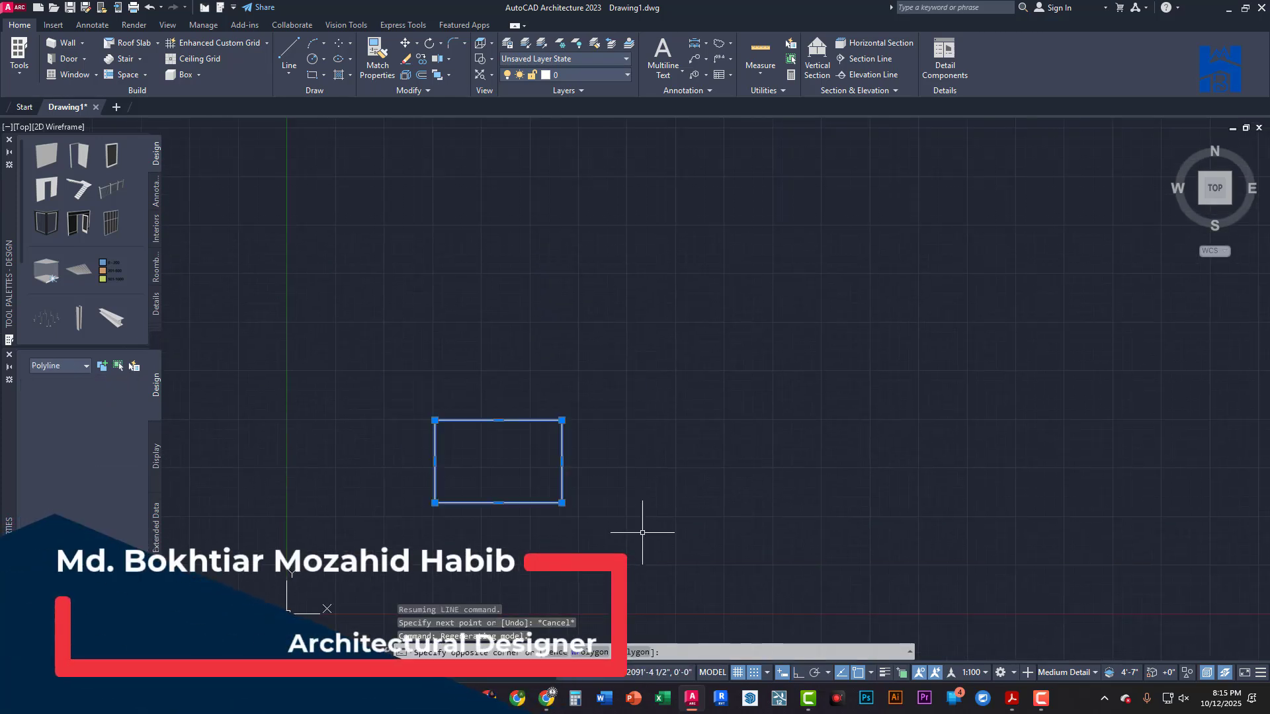
key(Delete)
middle_drag(388, 419, 225, 548)
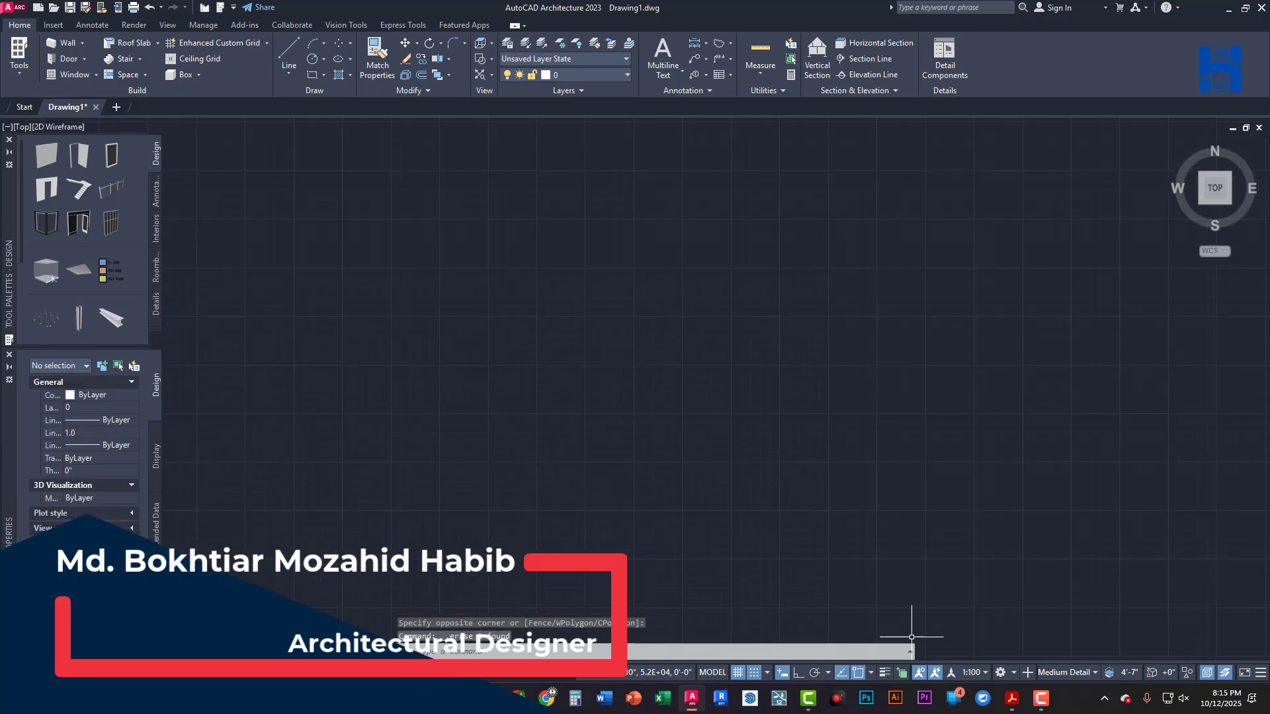
click(1018, 707)
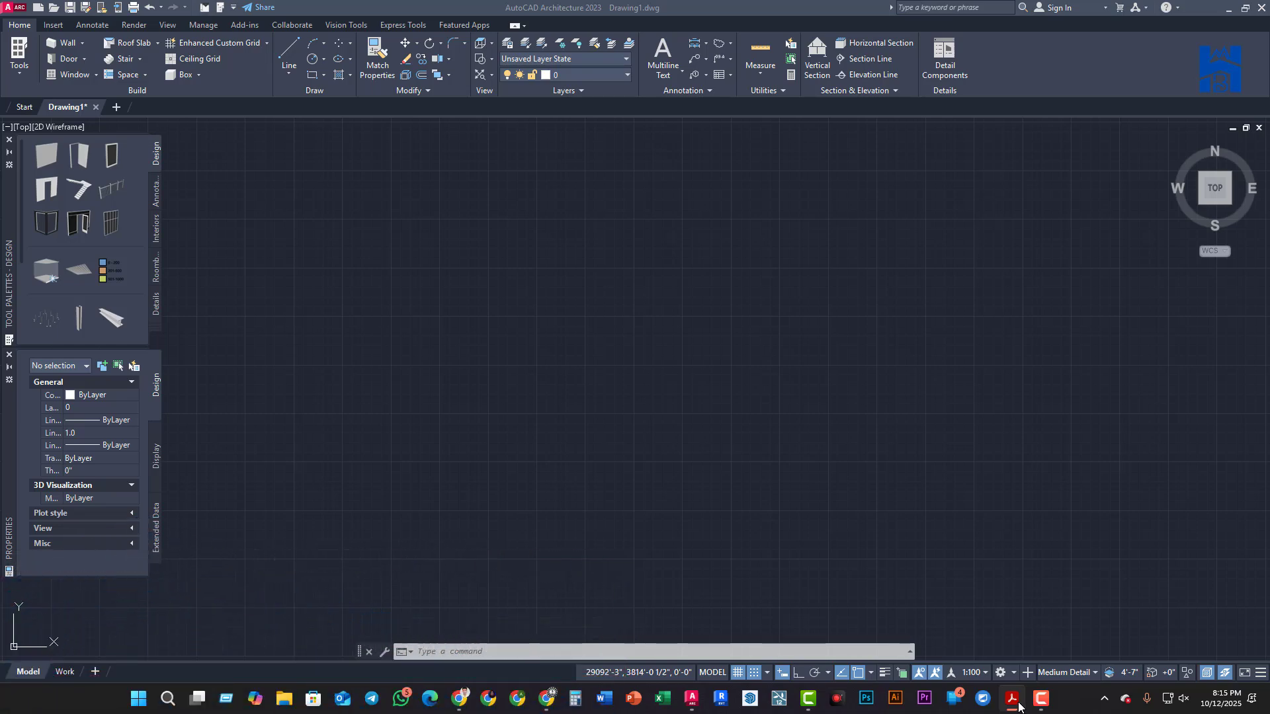
click(1018, 708)
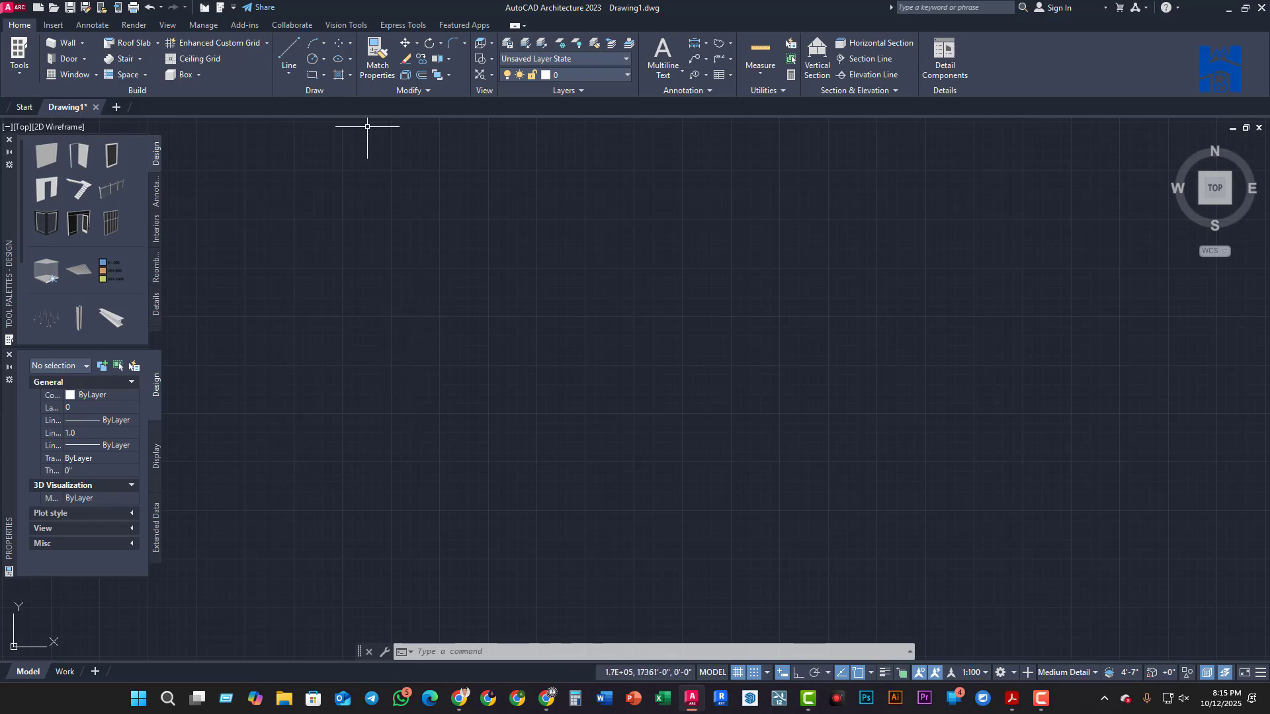
Draw a horizontal line 24" long in the empty drawing with Ortho mode on, and end the Line command
click(292, 53)
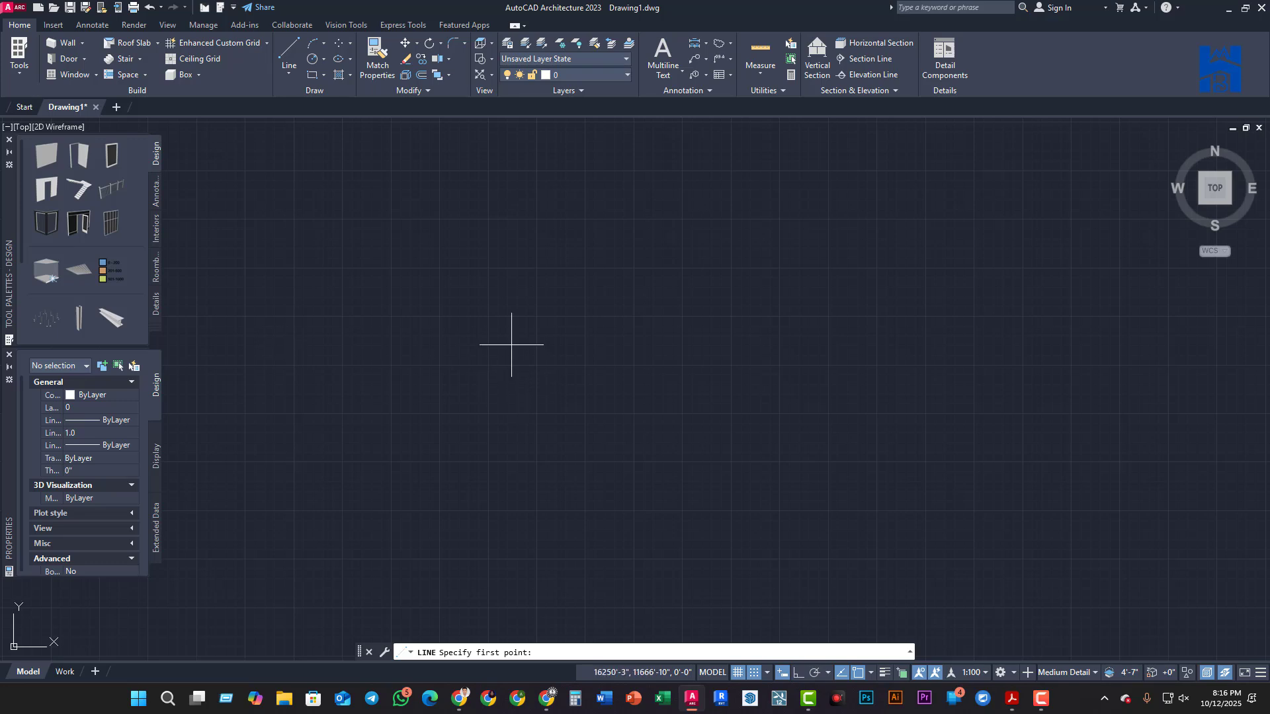
click(414, 370)
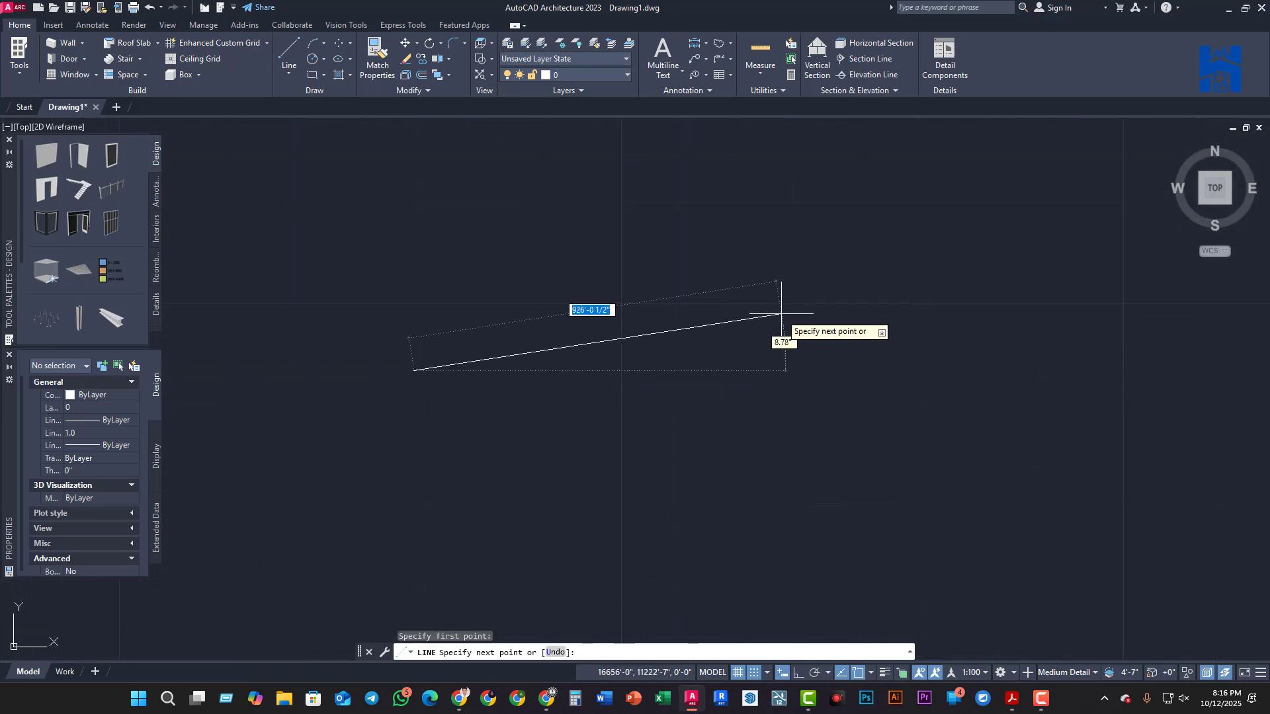
key(F8)
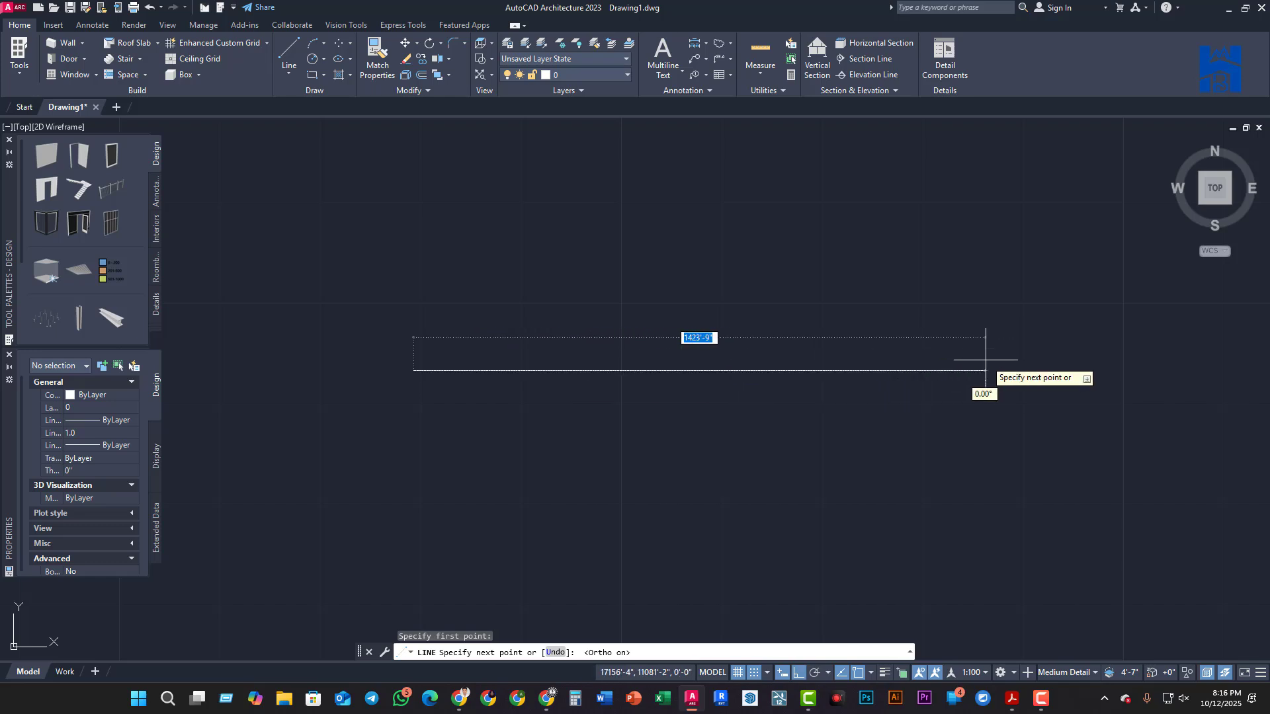
scroll(488, 391, up, 10)
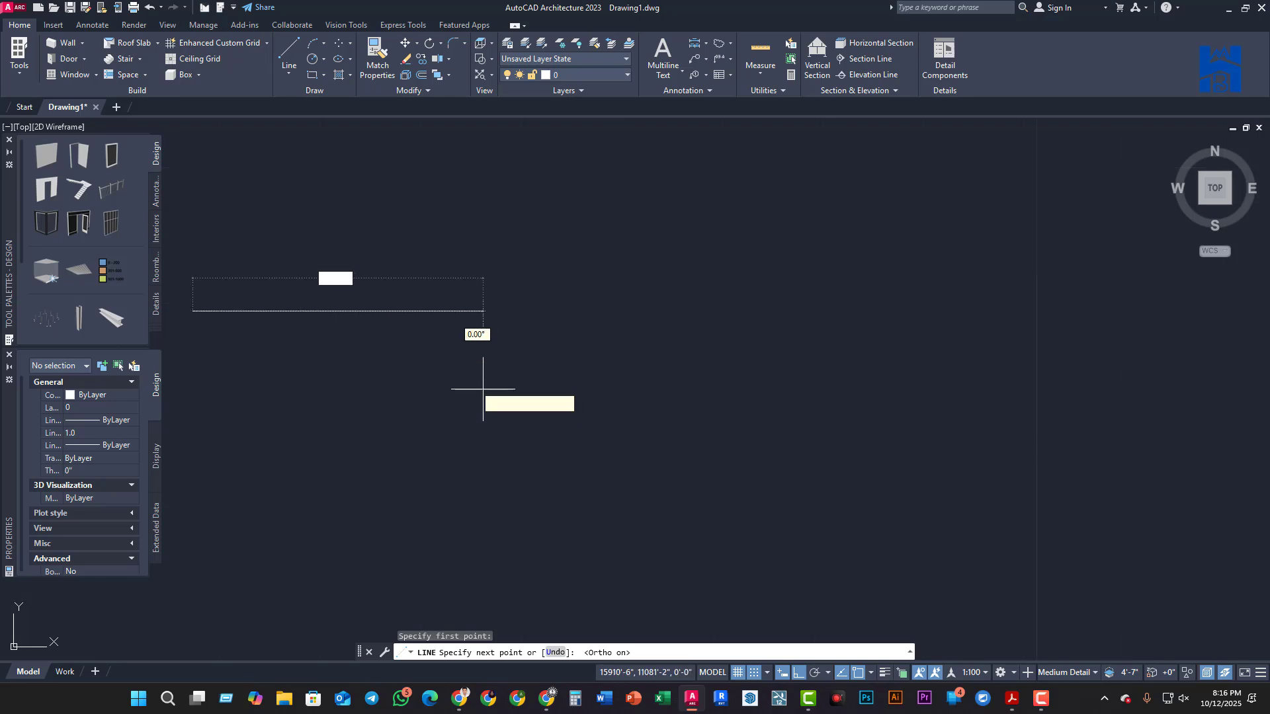
middle_drag(410, 339, 1025, 460)
scroll(688, 357, up, 5)
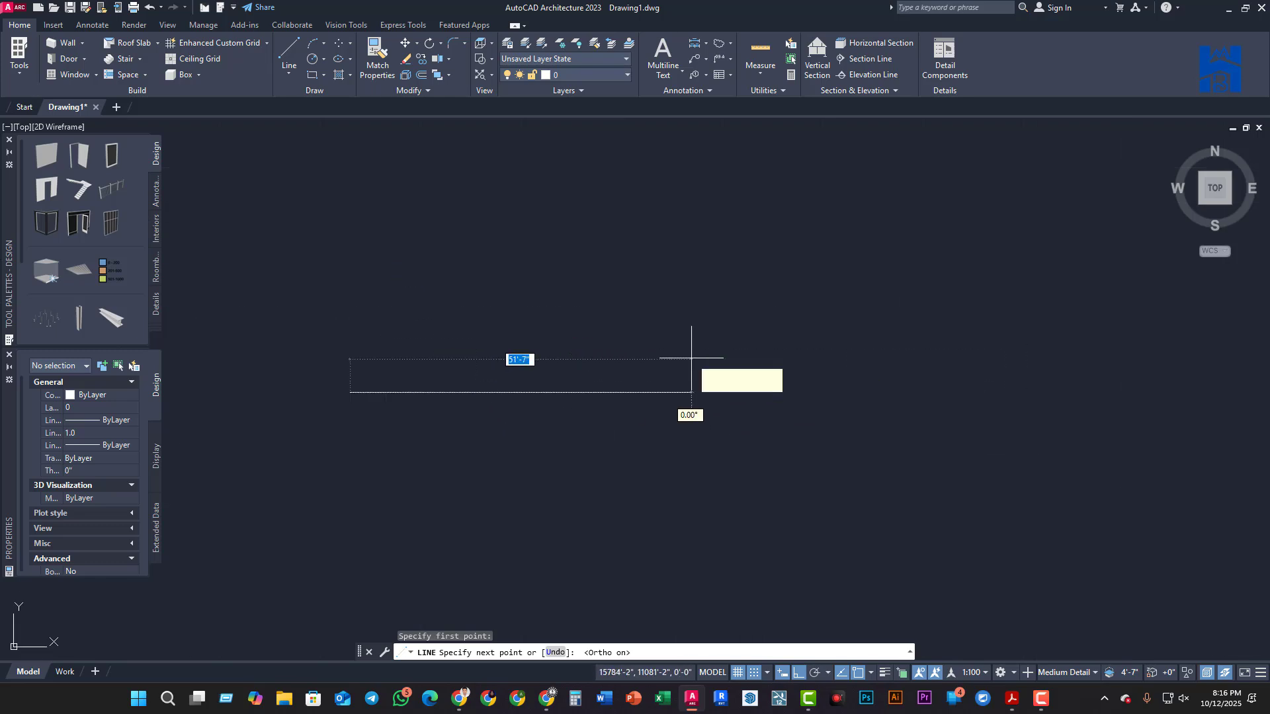
middle_drag(689, 357, 1171, 374)
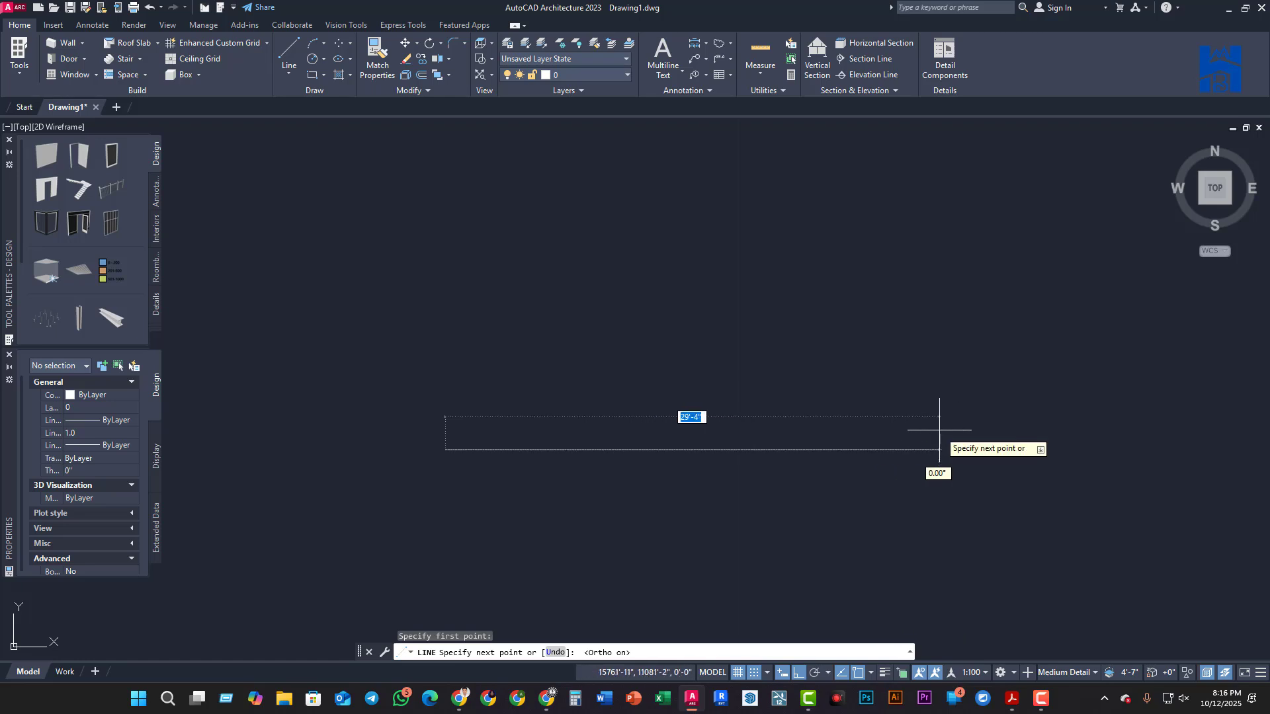
middle_drag(939, 430, 1080, 394)
scroll(670, 404, up, 8)
middle_drag(531, 411, 1080, 305)
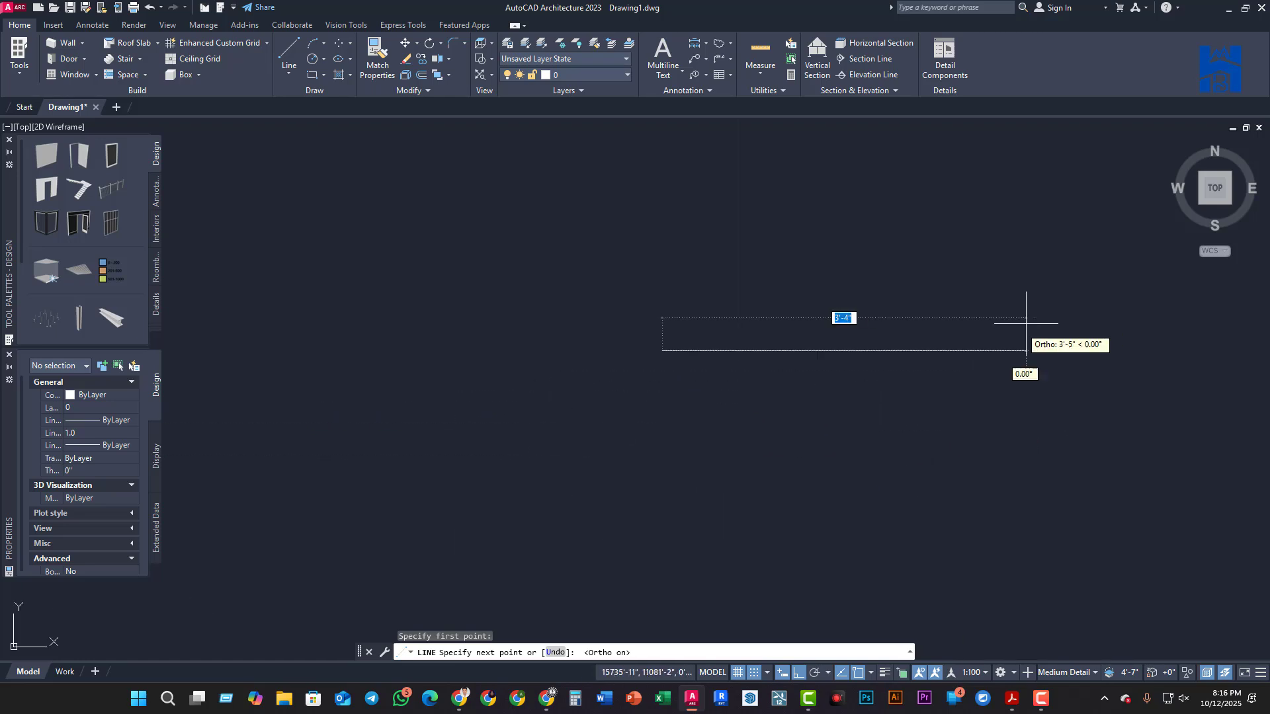
scroll(918, 359, up, 4)
middle_drag(879, 360, 1120, 369)
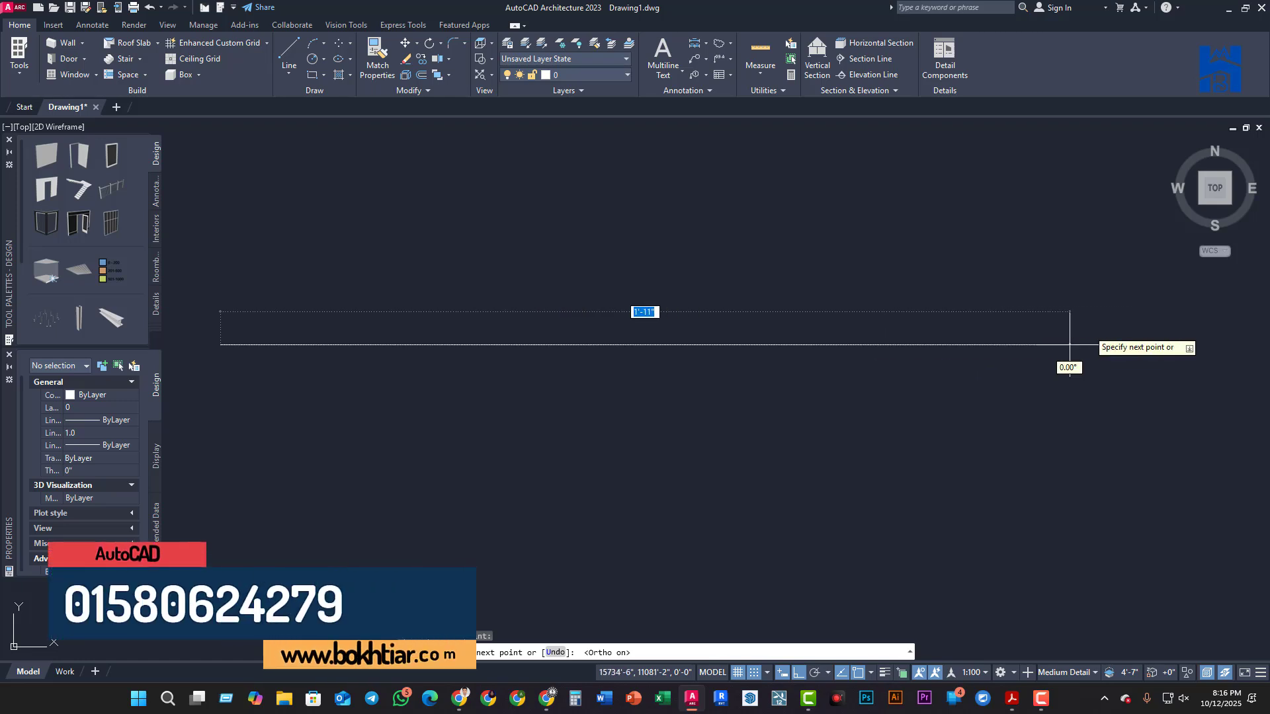
text(24)
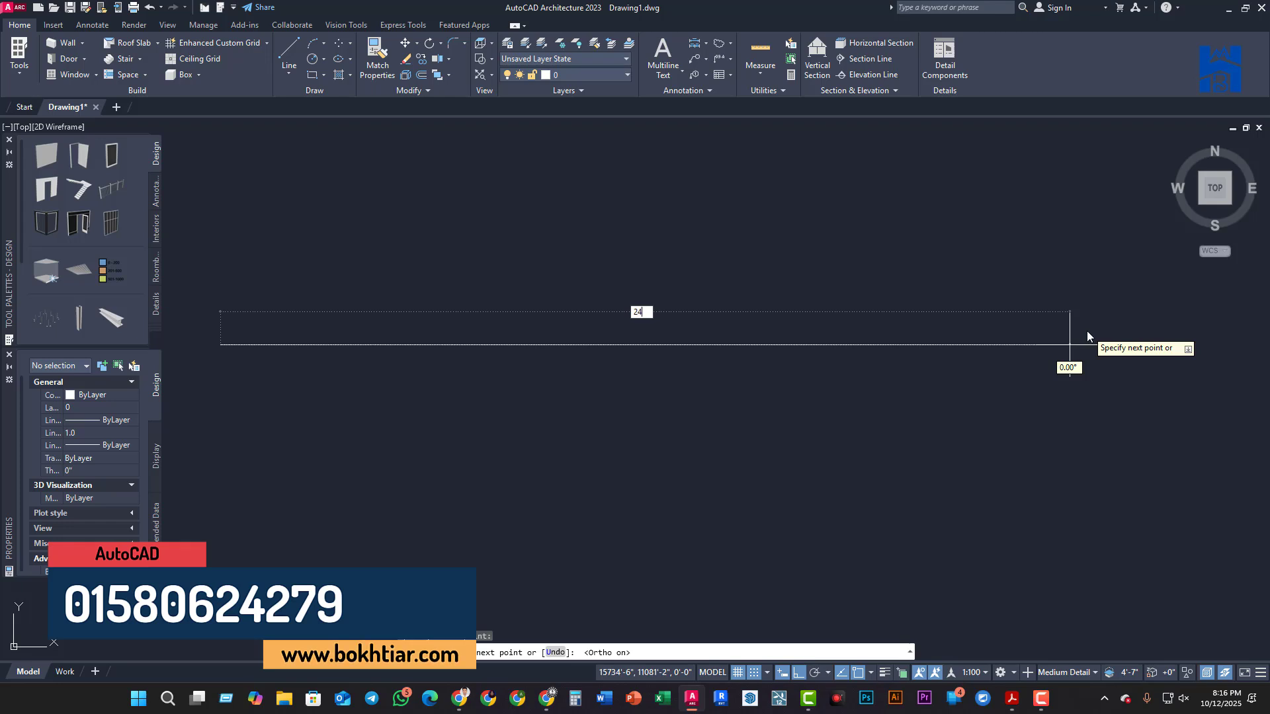
key(Return)
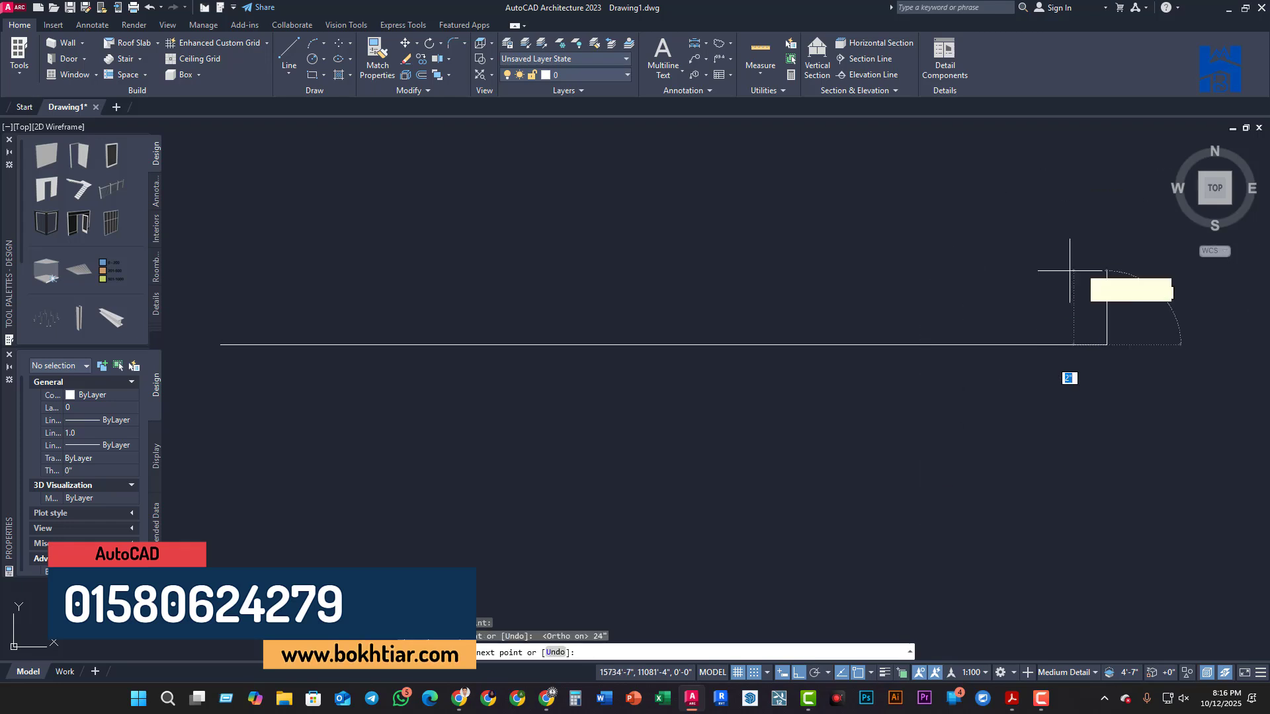
key(Escape)
scroll(820, 334, down, 2)
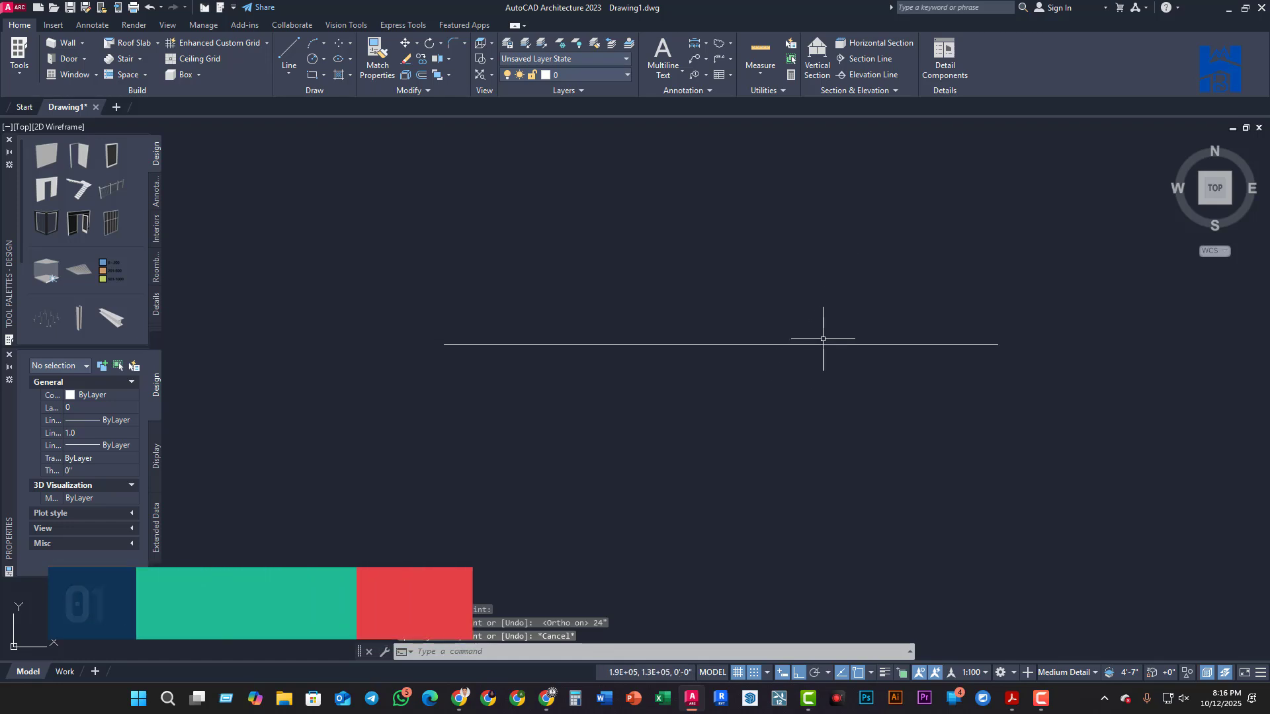
Select the horizontal line with a window selection and deselect it
middle_drag(822, 335, 788, 391)
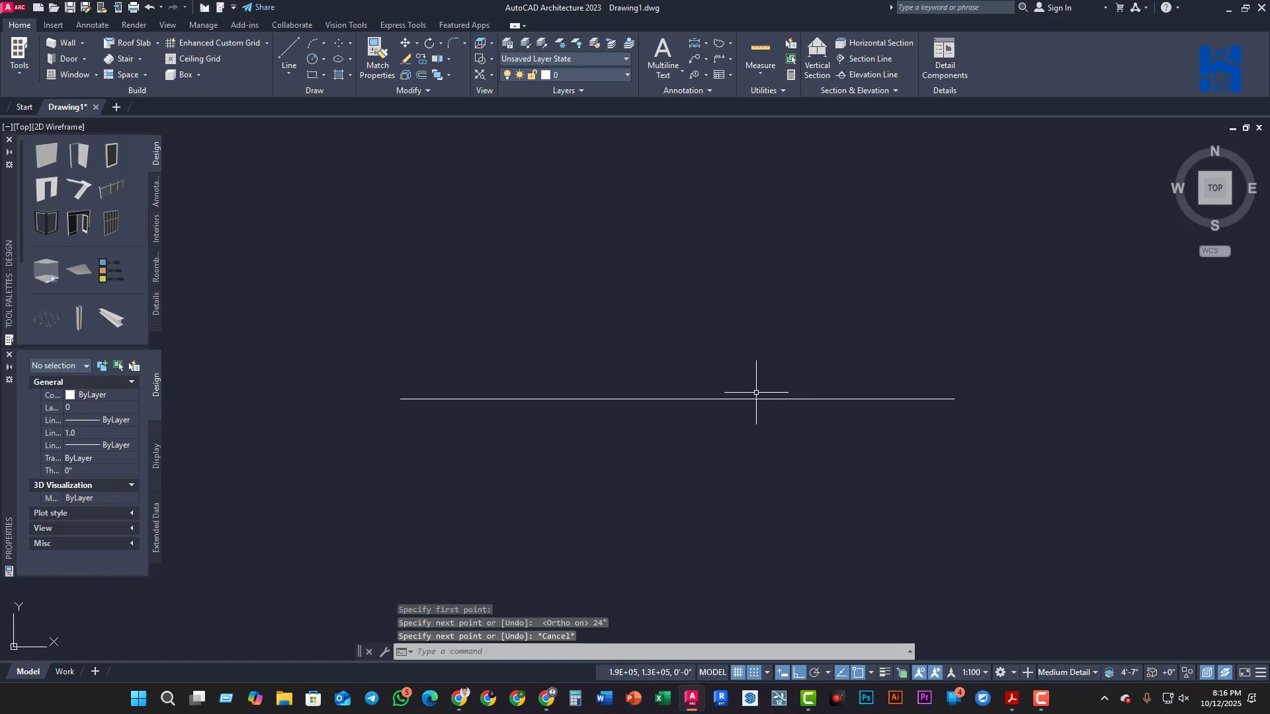
click(329, 326)
click(1164, 514)
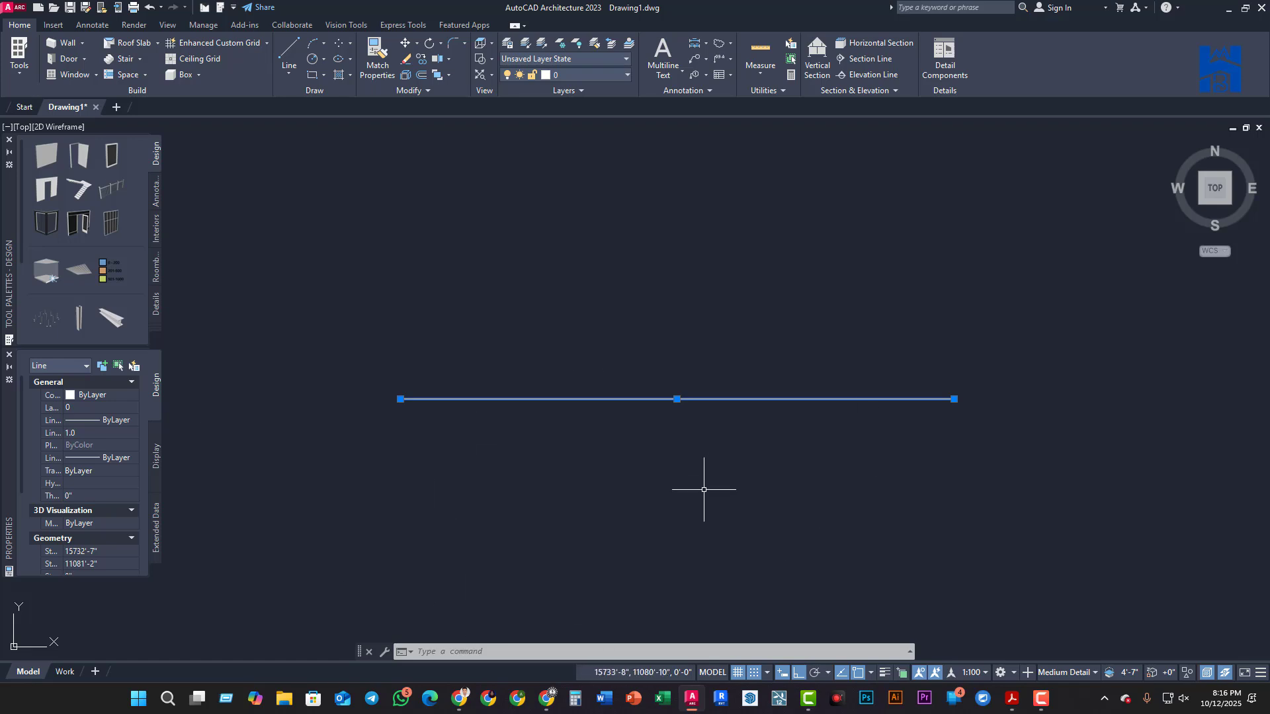
middle_drag(683, 484, 664, 519)
key(Escape)
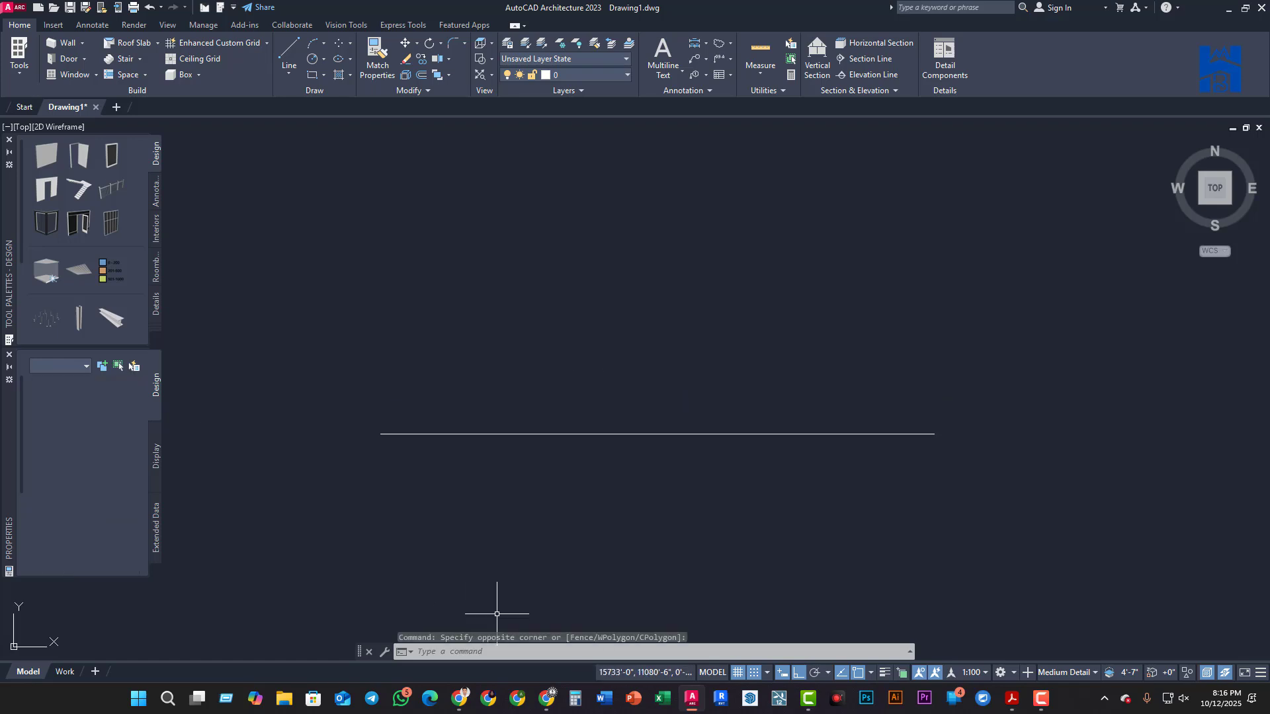
key(Escape)
key(Escape)
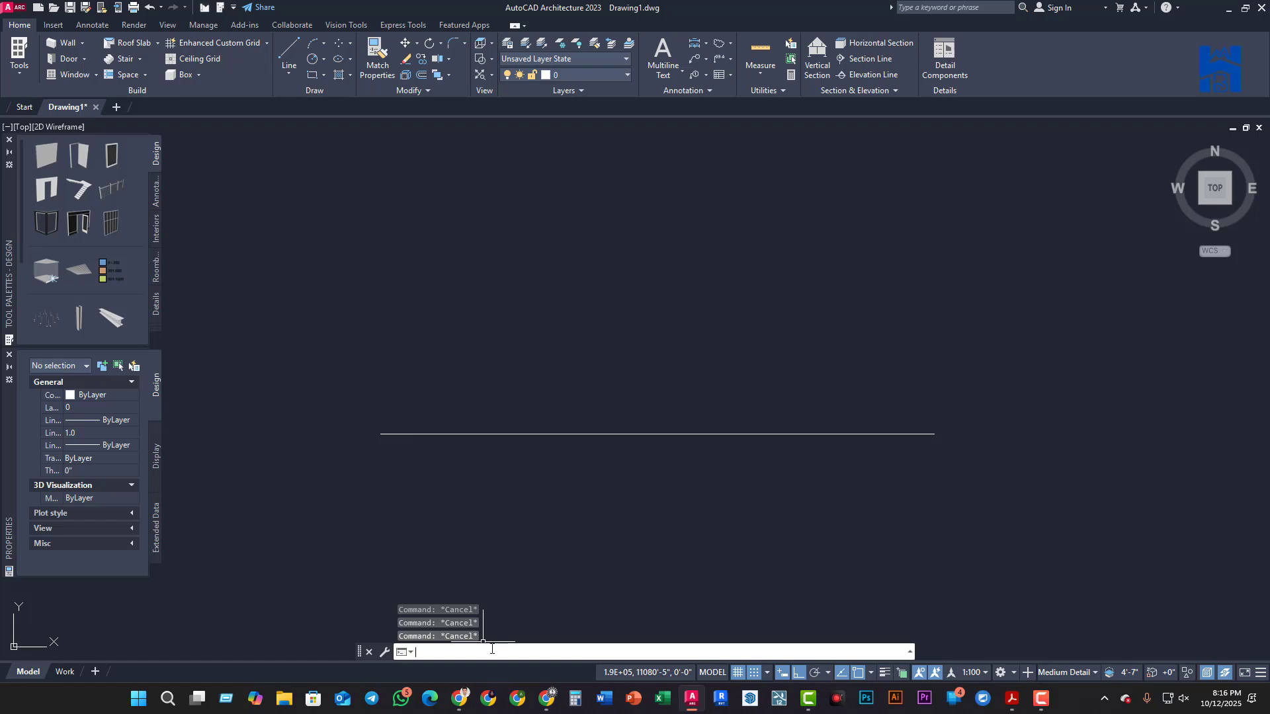
Offset the horizontal line by 5" once above and once below it
text(of)
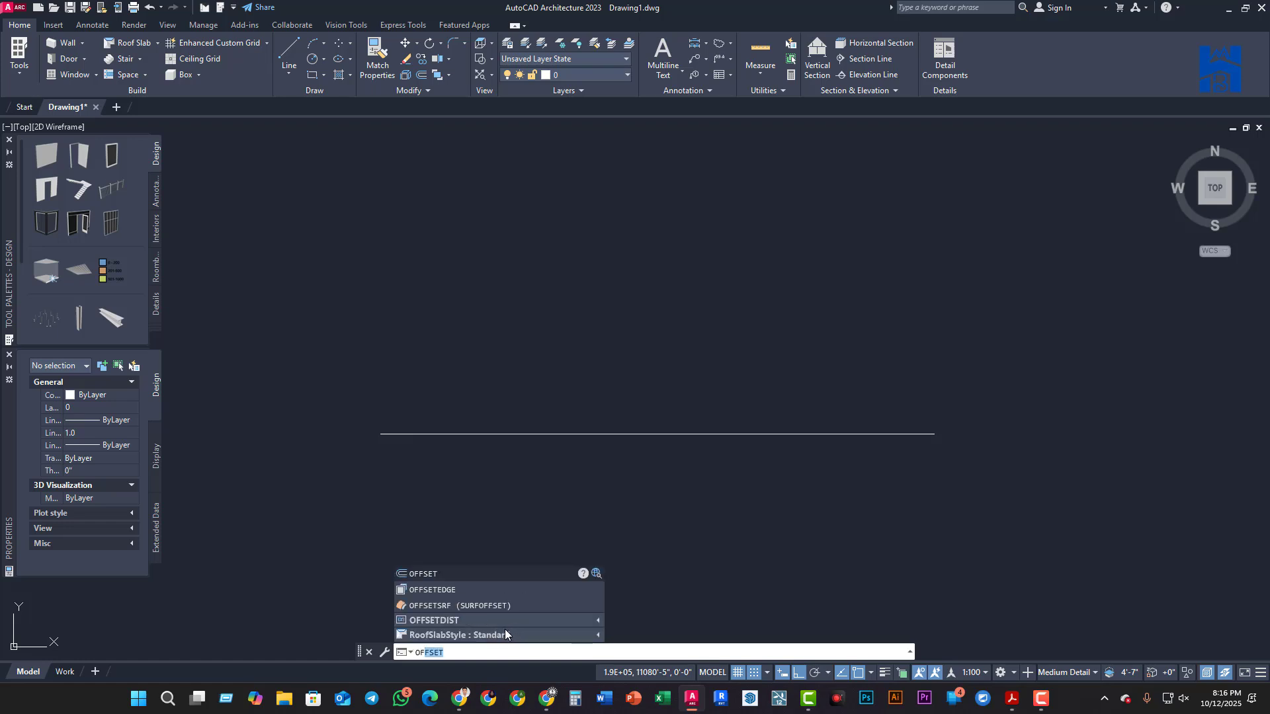
key(Return)
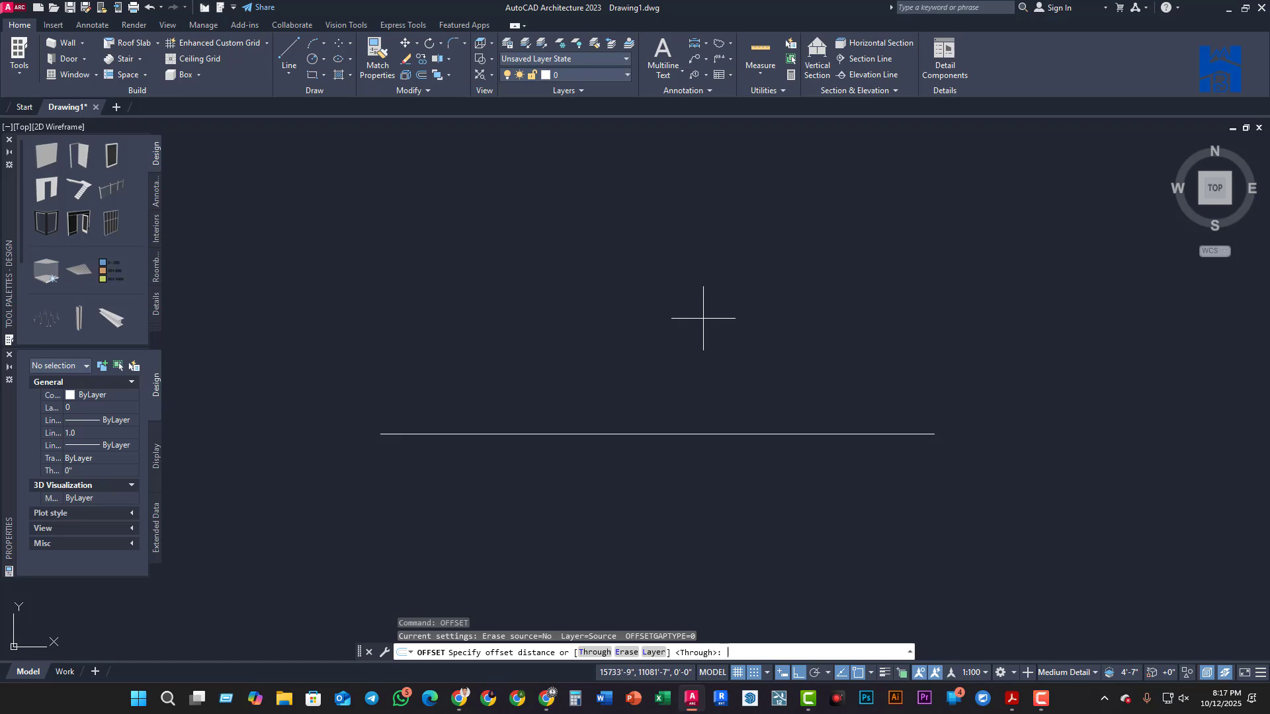
key(Return)
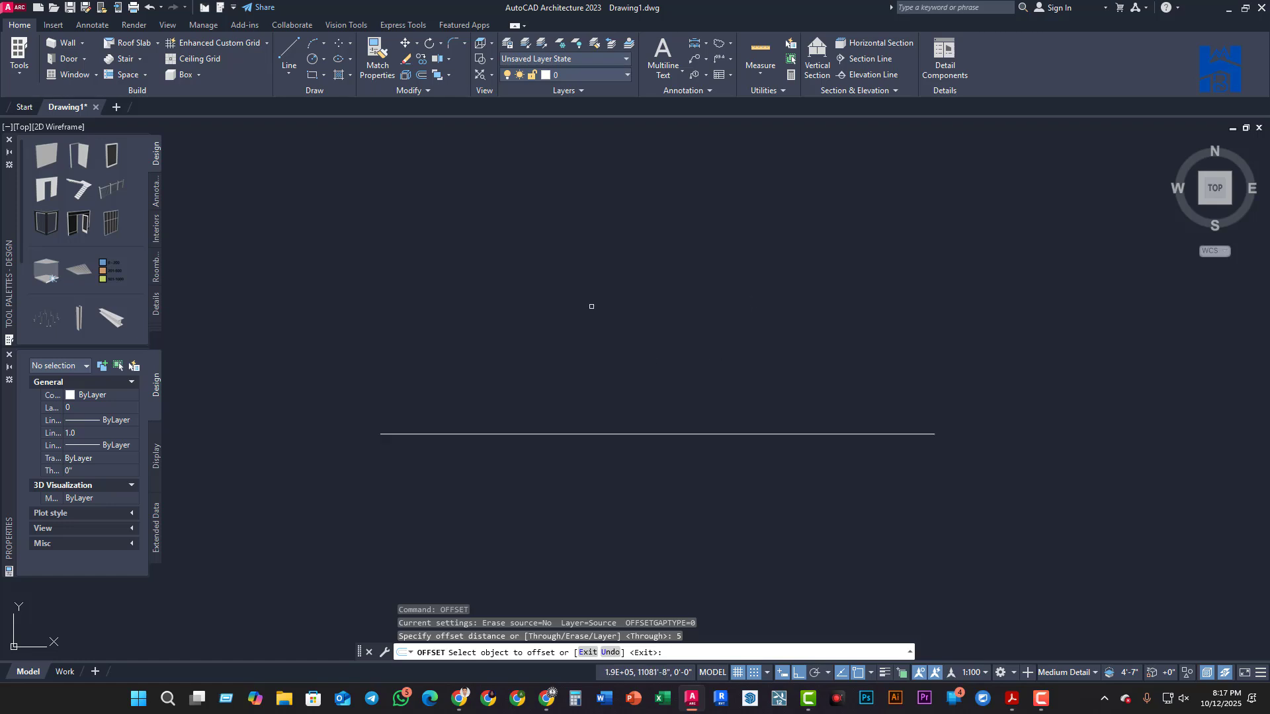
click(614, 433)
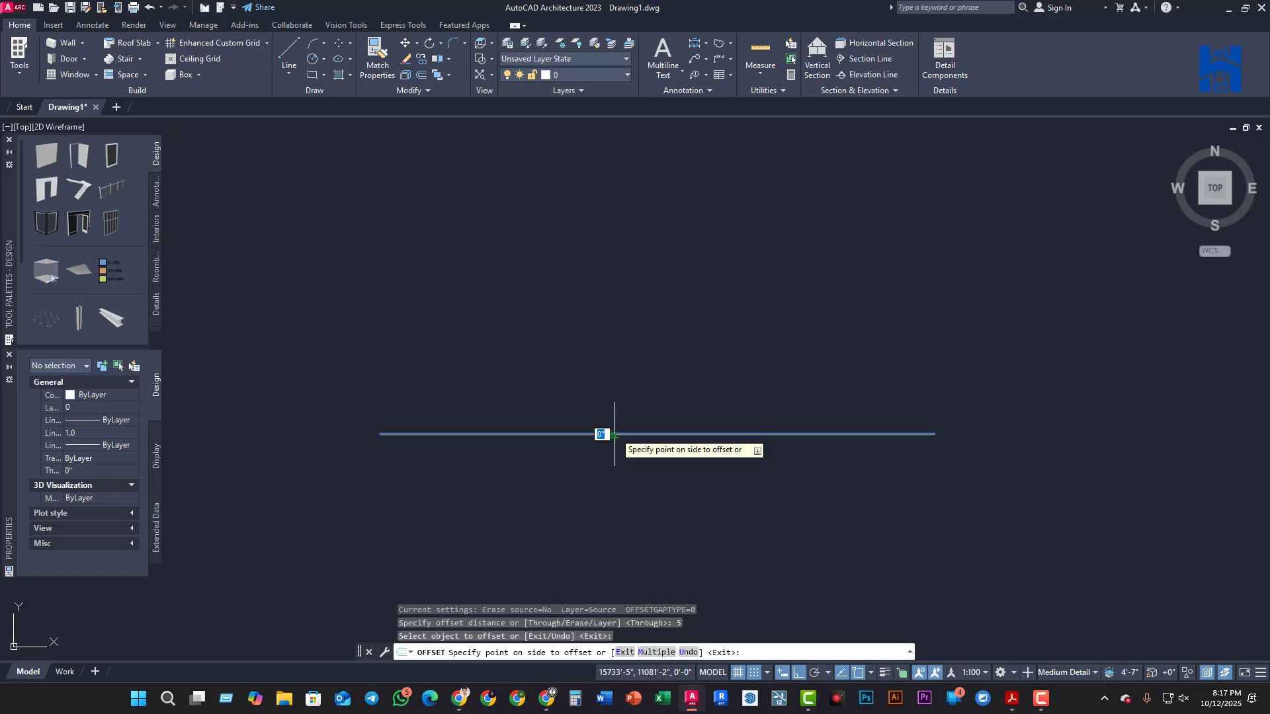
click(614, 281)
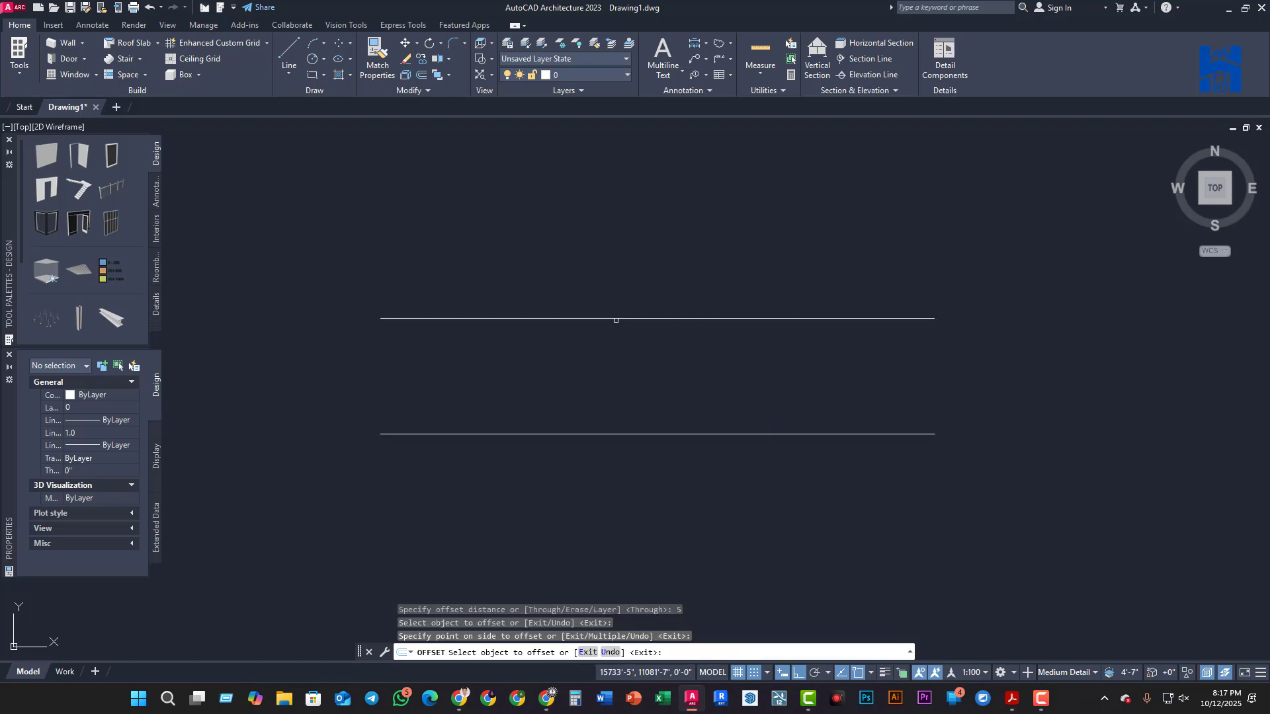
click(603, 433)
click(613, 521)
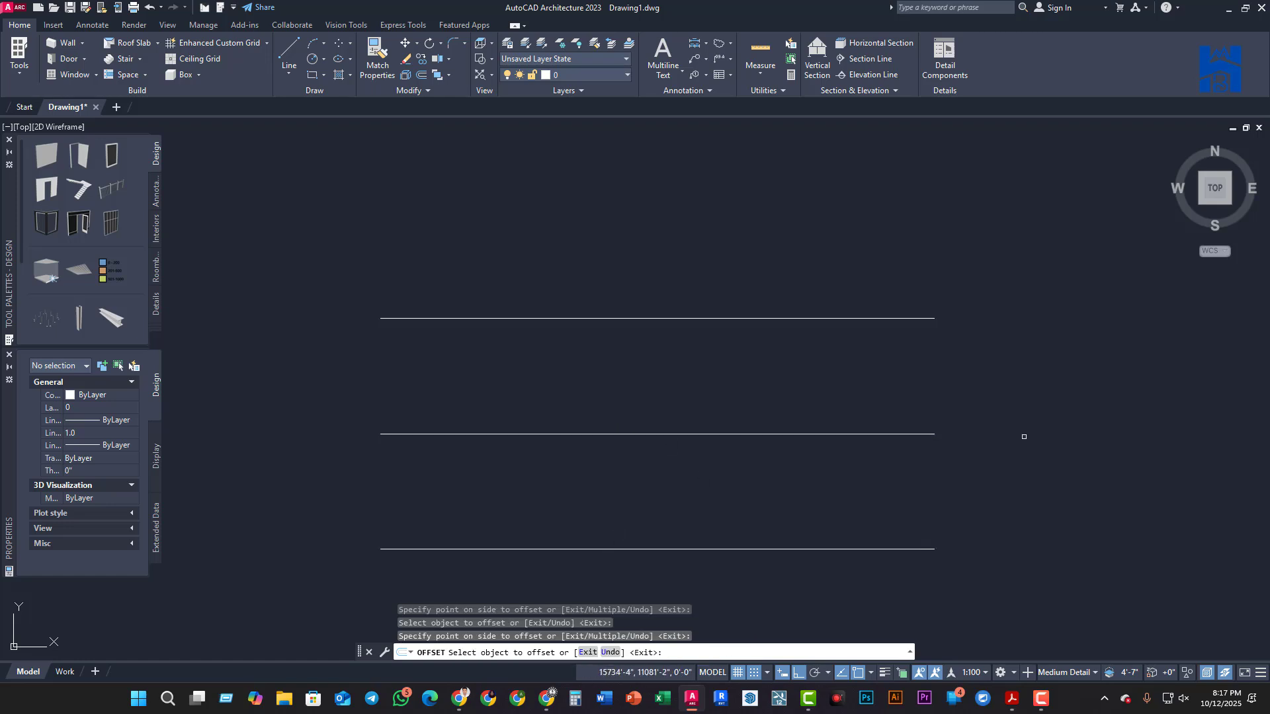
End the Offset command and delete the upper and lower offset lines, keeping only the original middle line
scroll(466, 364, down, 4)
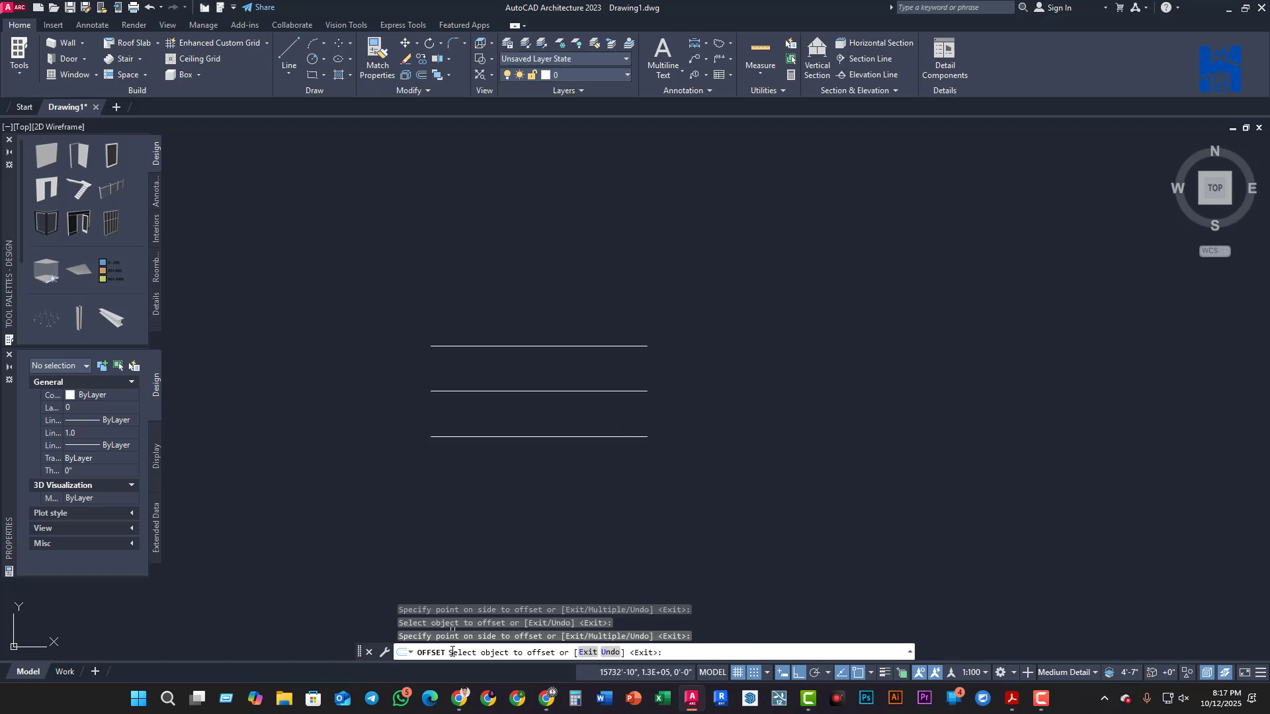
middle_drag(422, 355, 461, 355)
click(654, 347)
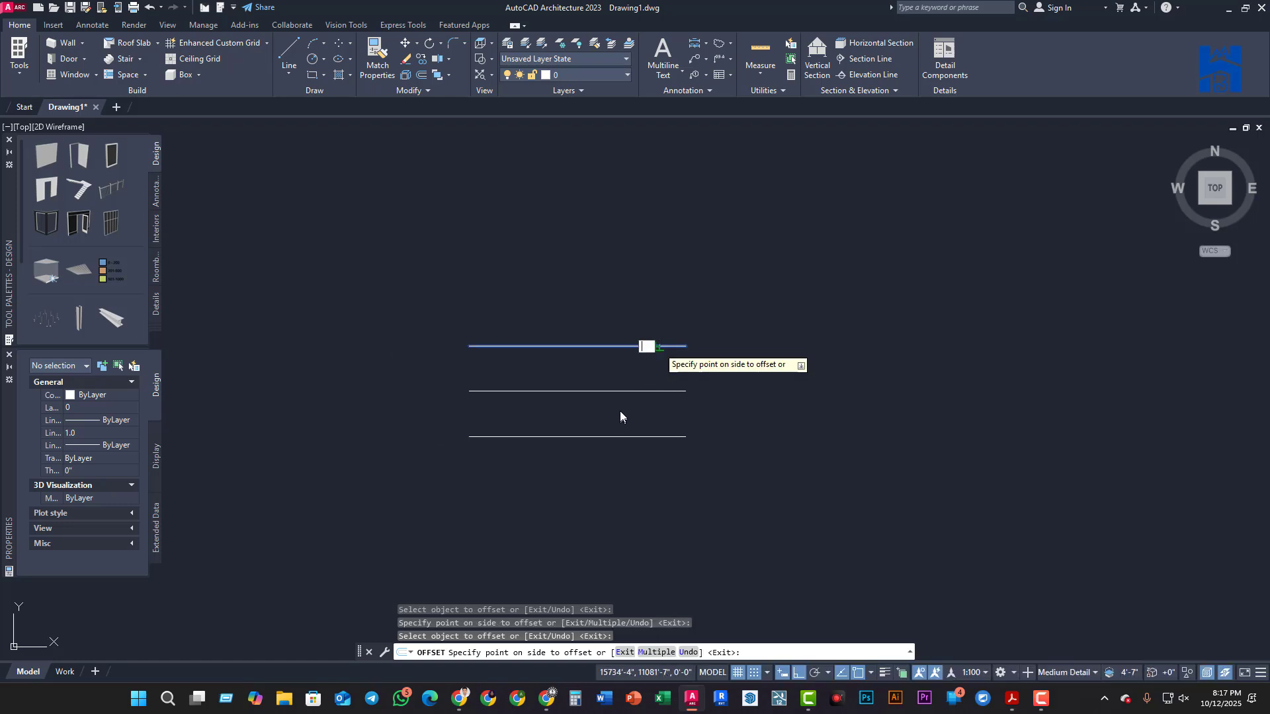
key(Escape)
click(671, 368)
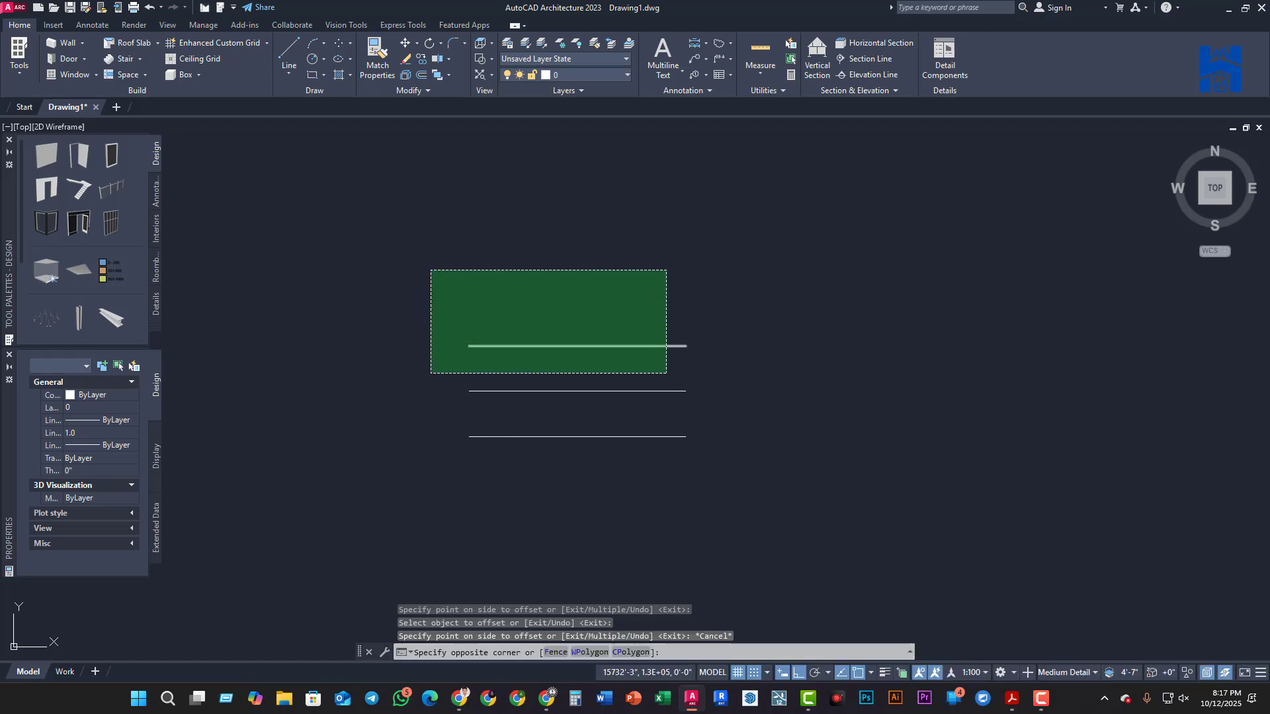
click(431, 269)
key(Delete)
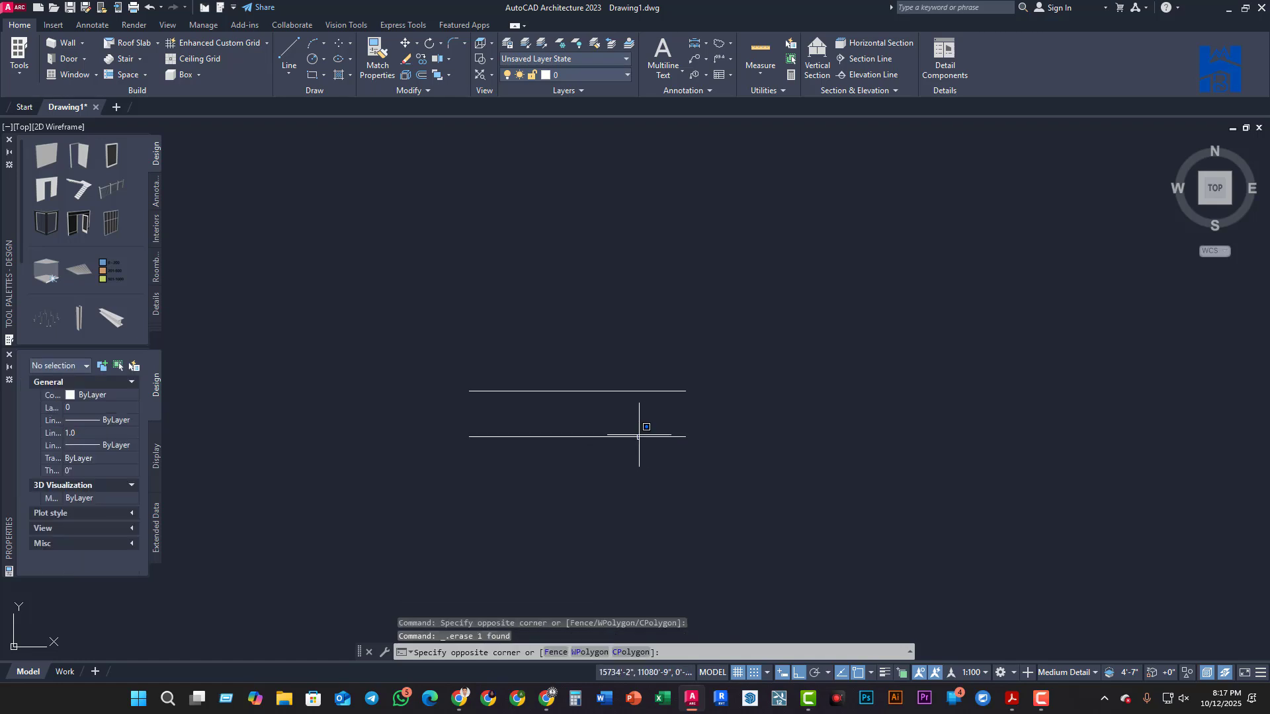
click(637, 435)
key(Delete)
middle_drag(670, 439, 589, 501)
scroll(475, 448, up, 2)
middle_drag(473, 447, 500, 422)
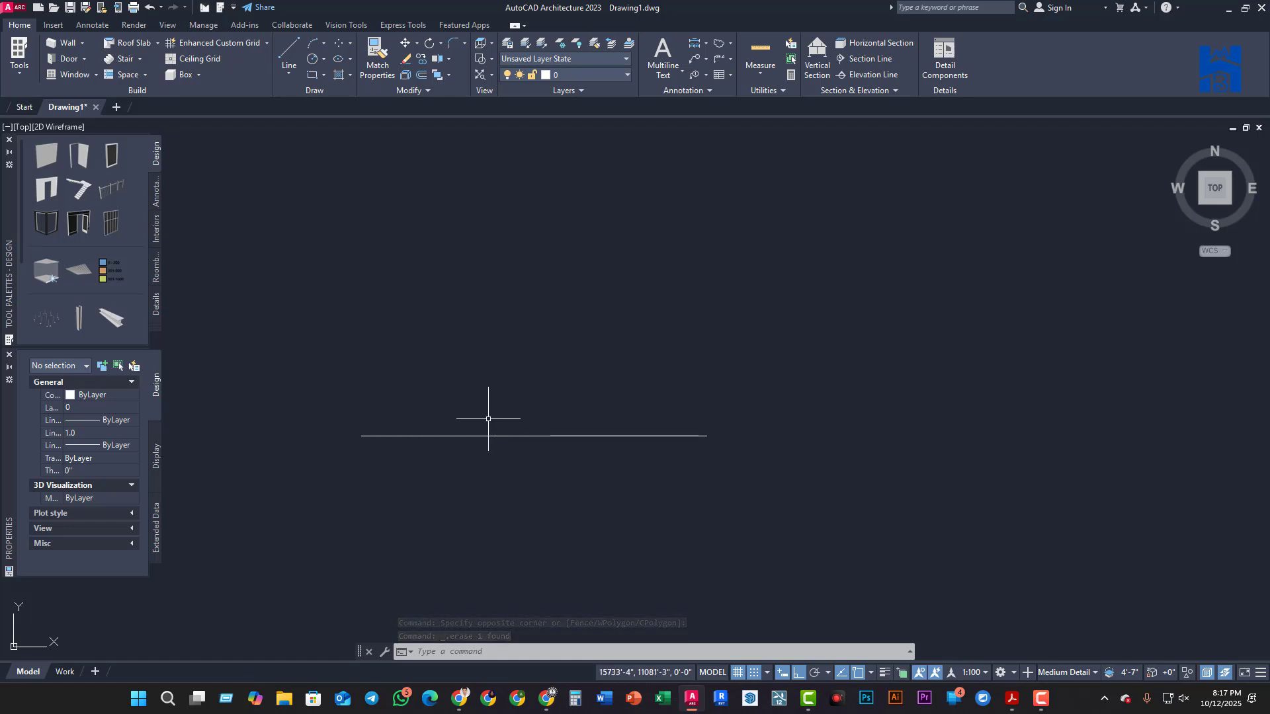
middle_drag(486, 442, 481, 488)
scroll(455, 429, up, 2)
scroll(443, 427, down, 2)
scroll(478, 462, down, 4)
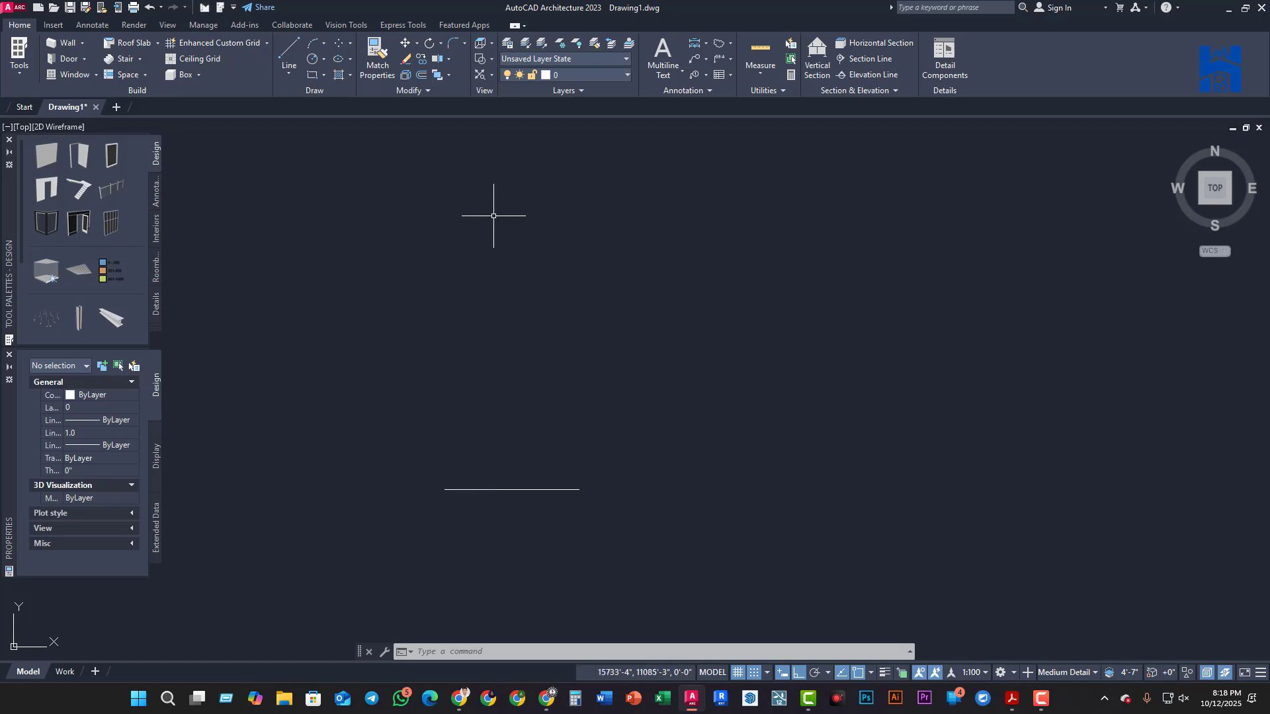
middle_drag(653, 316, 708, 298)
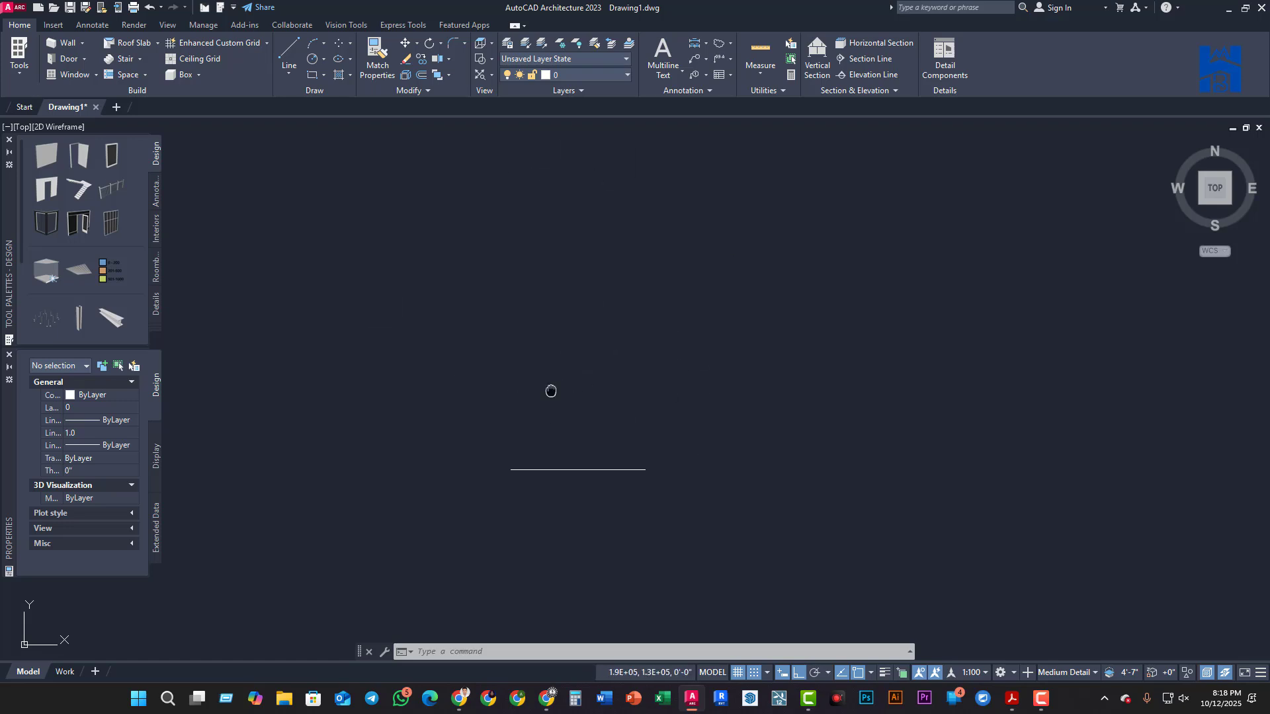
scroll(591, 447, down, 3)
Create a rectangular array from the horizontal line with ARRAYRECT and set it to 1 column
click(584, 455)
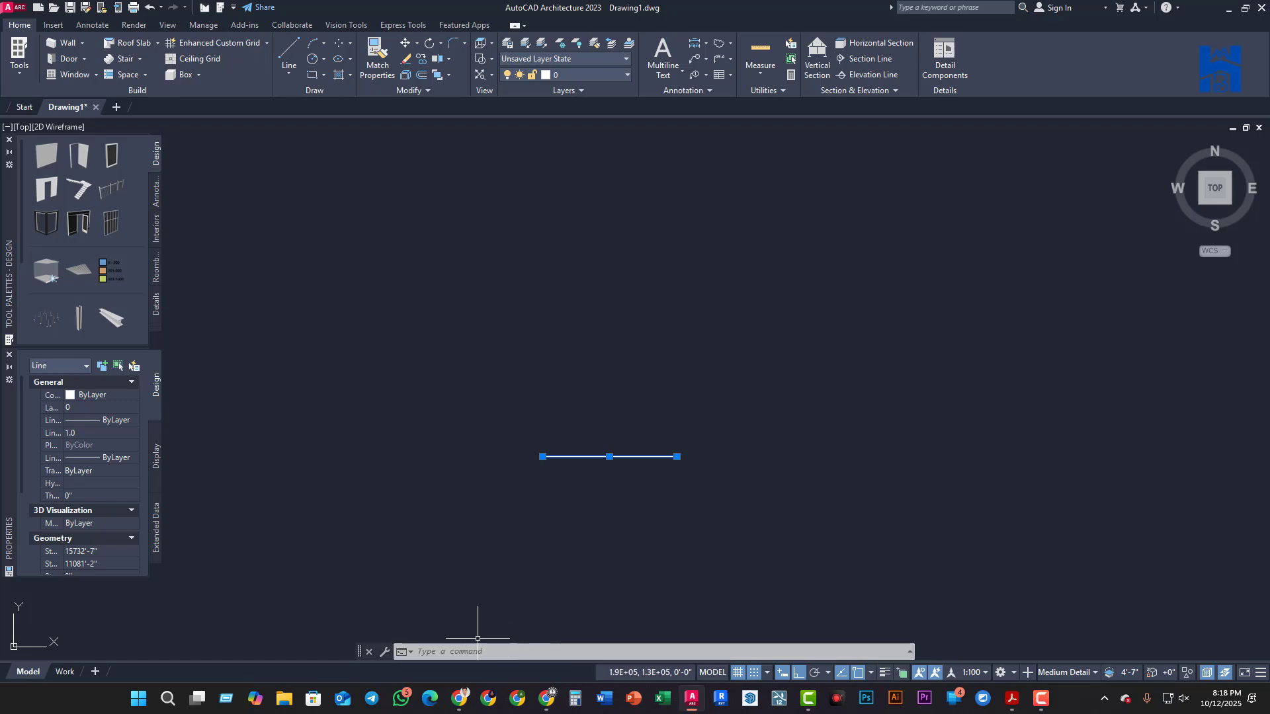
text(a)
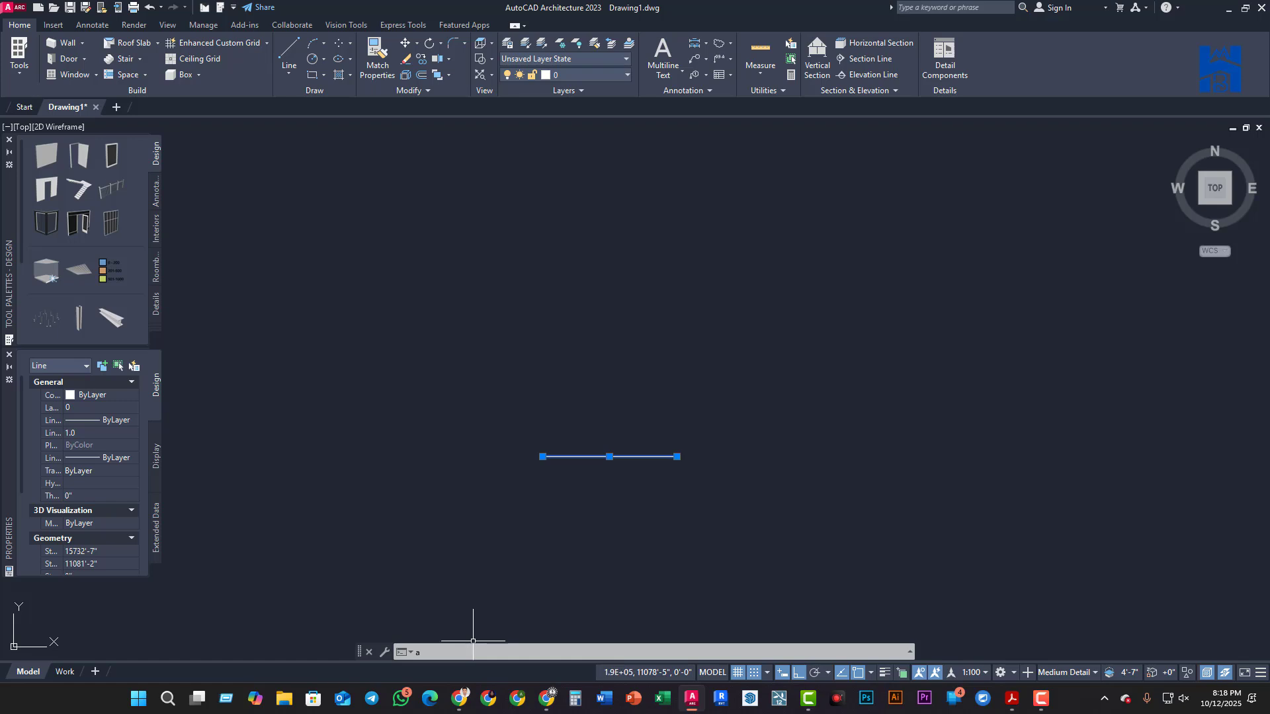
text(rr)
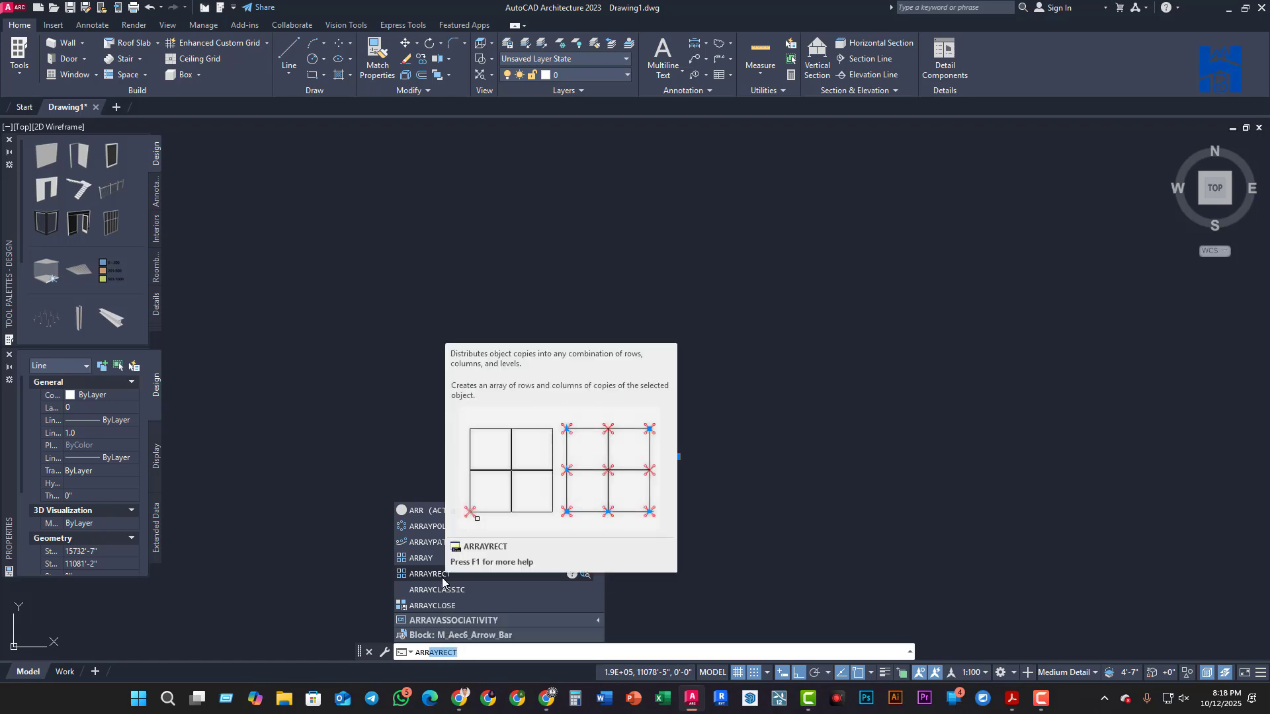
click(443, 580)
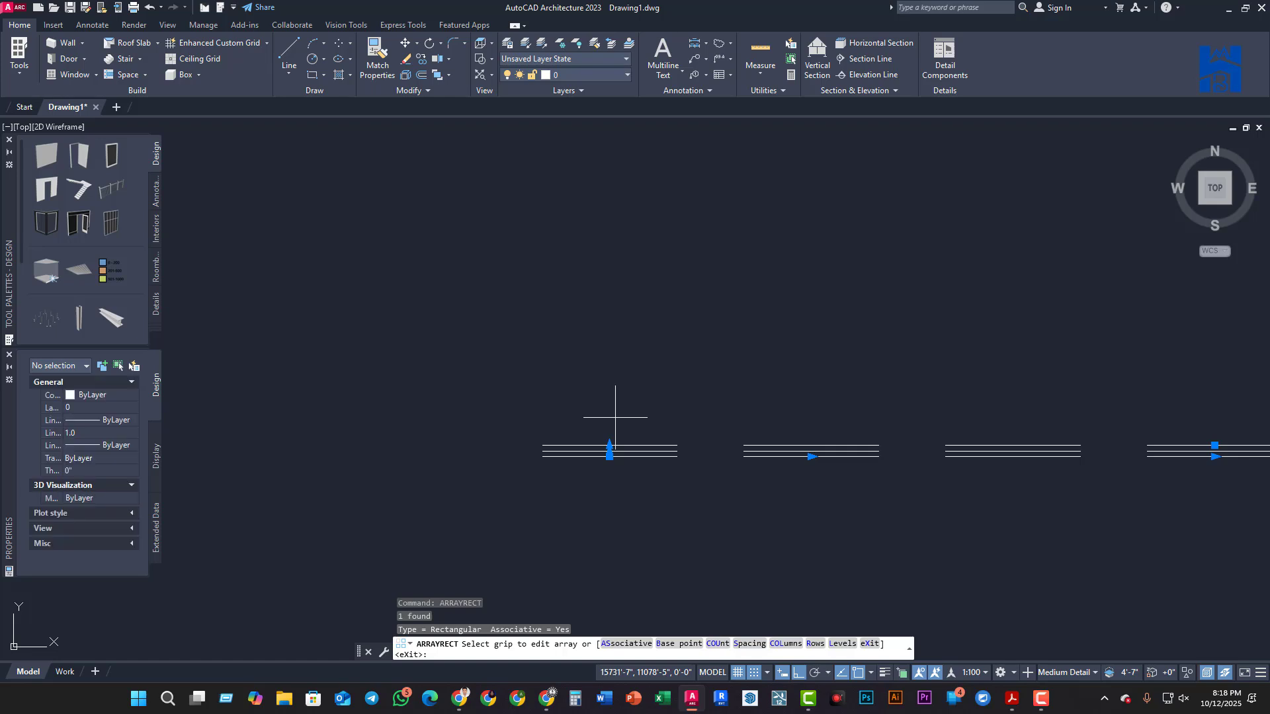
middle_drag(511, 445, 383, 459)
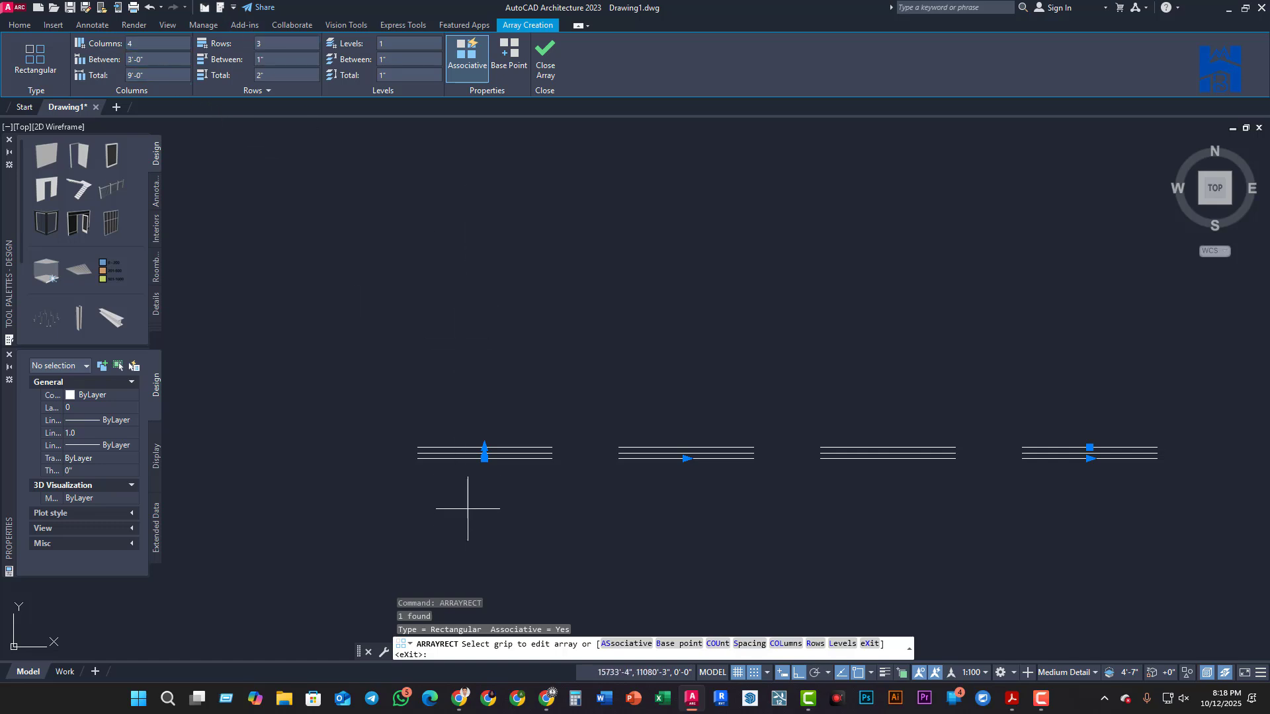
click(122, 40)
text(1)
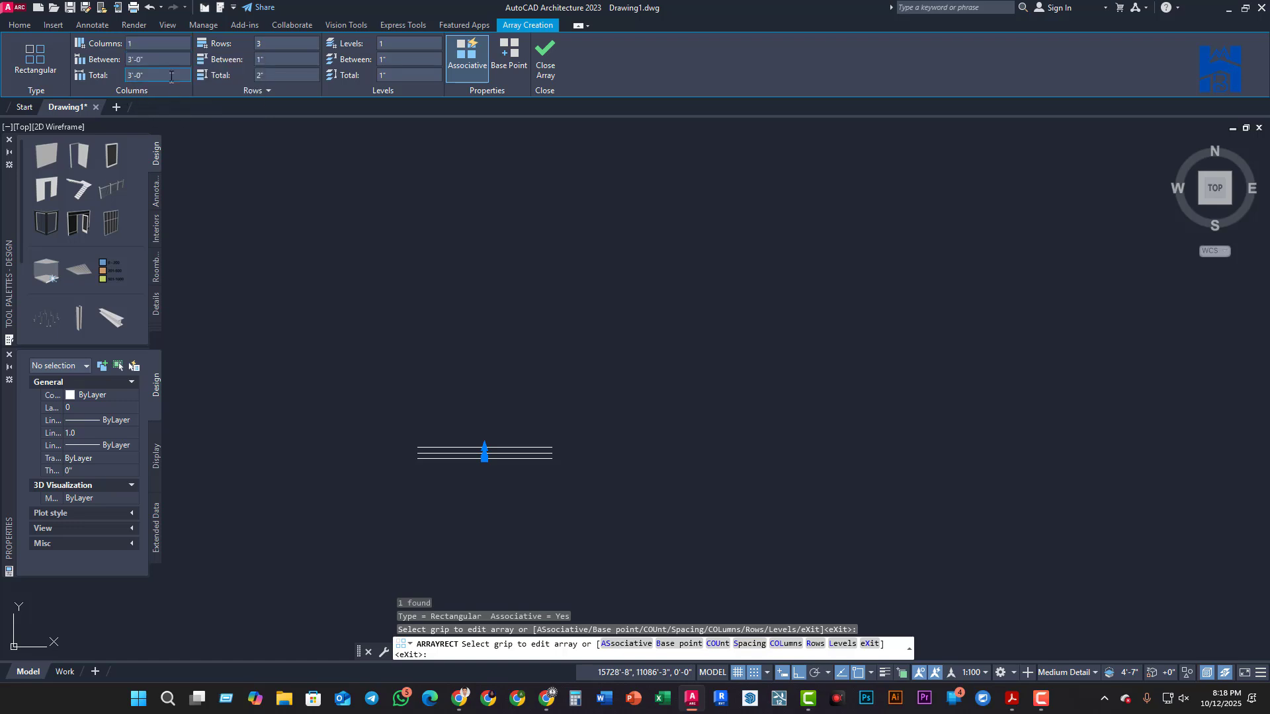
Set the array to 10 rows spaced 5" apart and finish it
scroll(463, 447, up, 6)
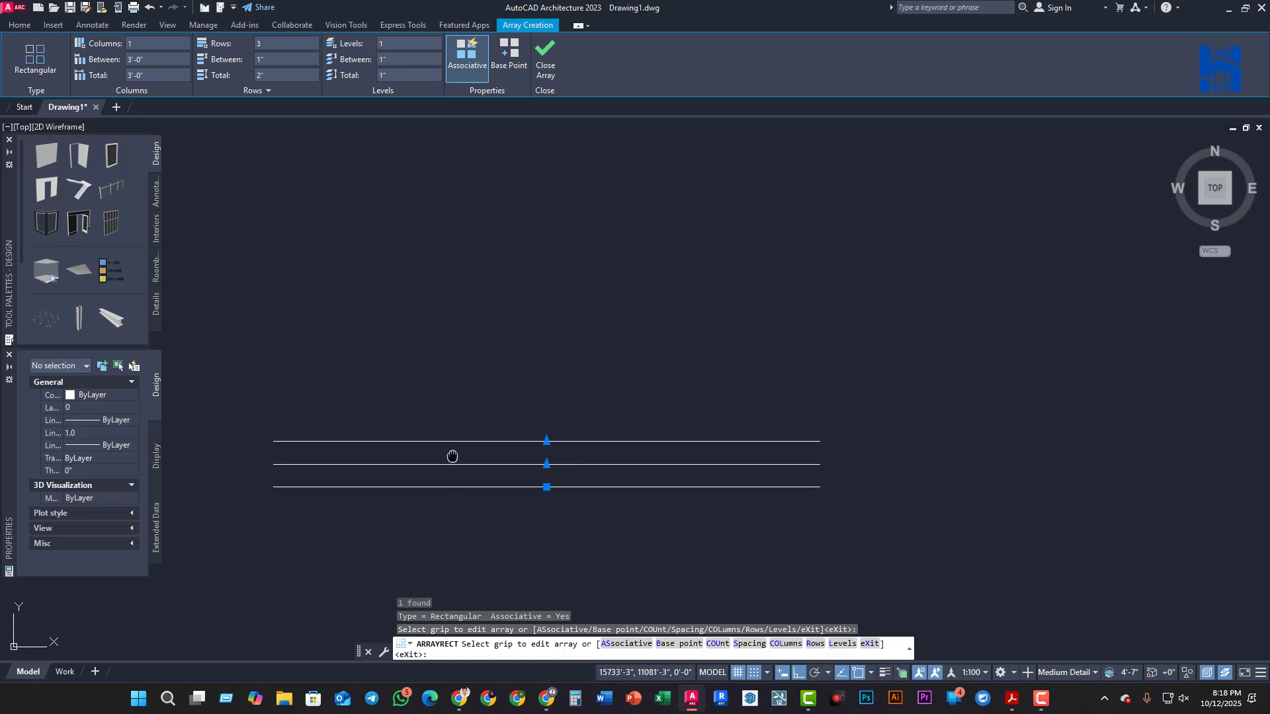
middle_drag(453, 456, 600, 470)
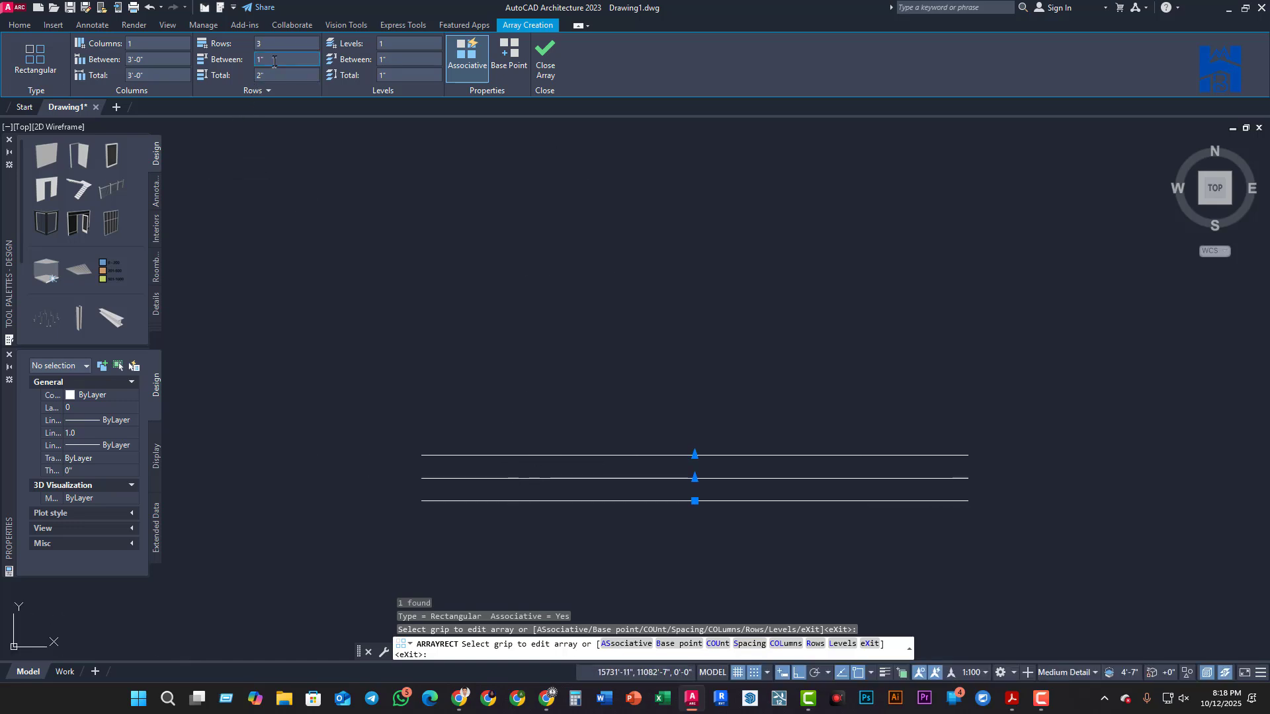
text(10)
key(Return)
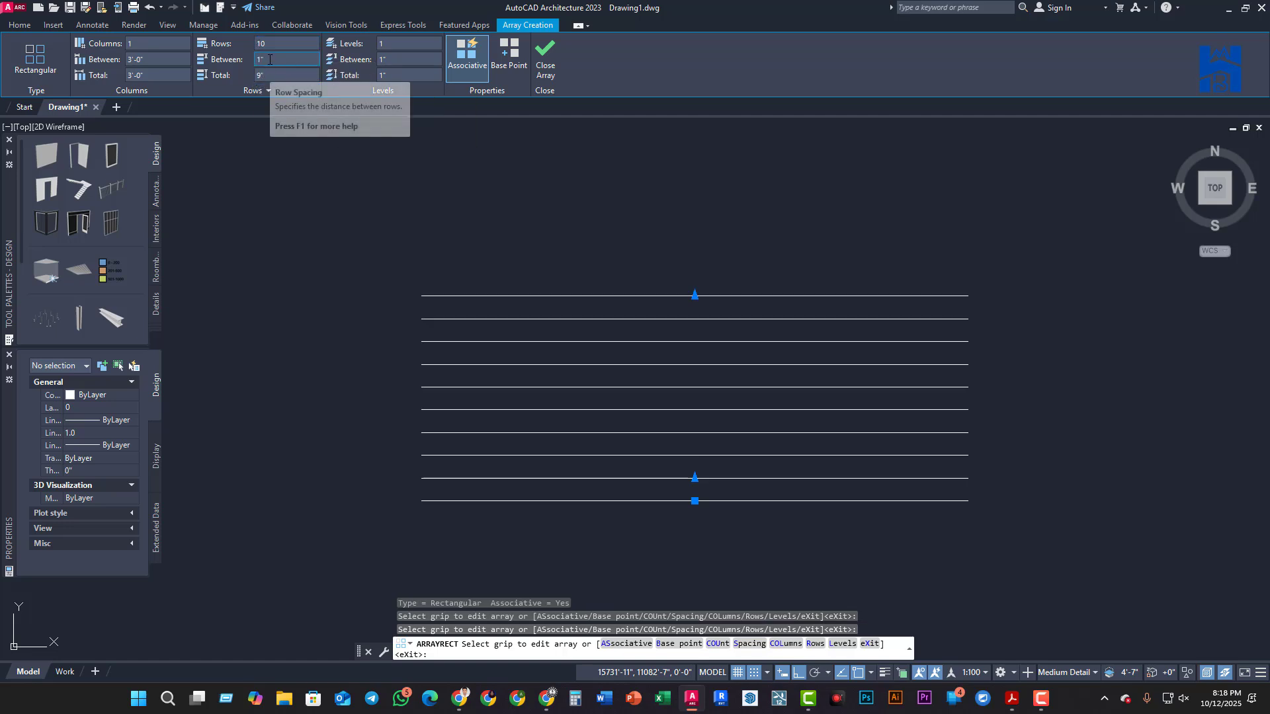
click(257, 61)
text(1)
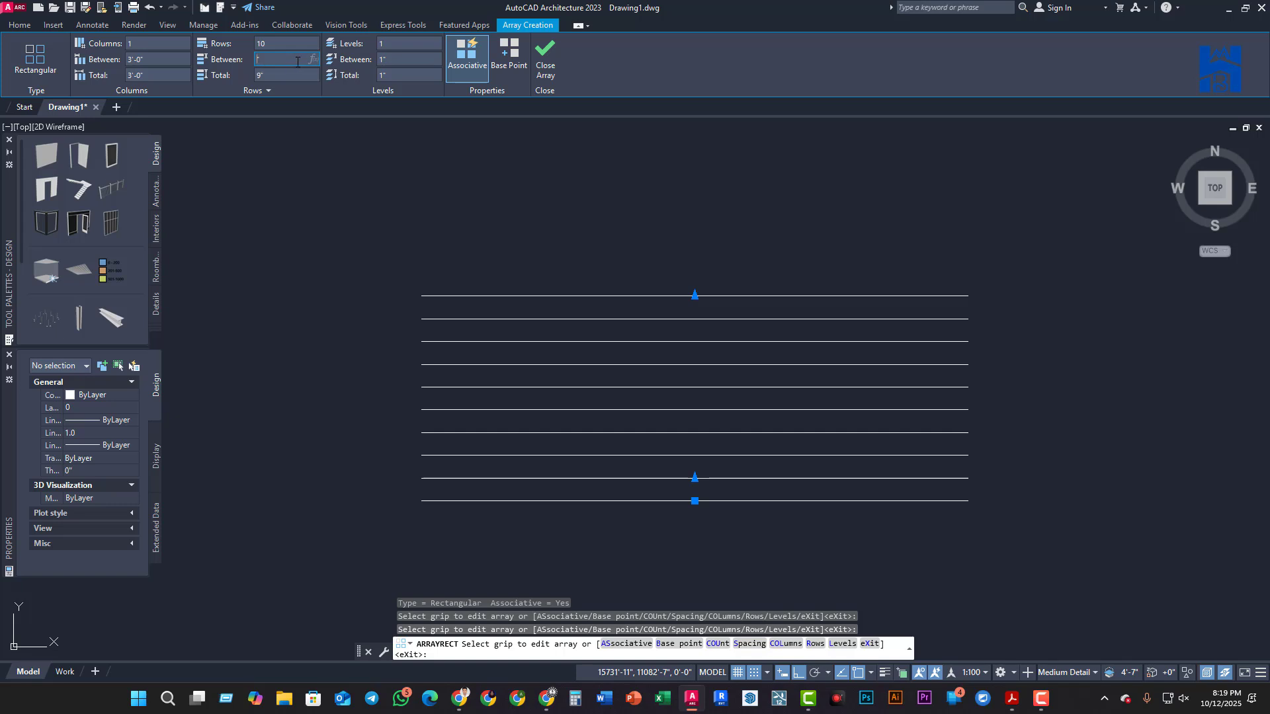
key(Return)
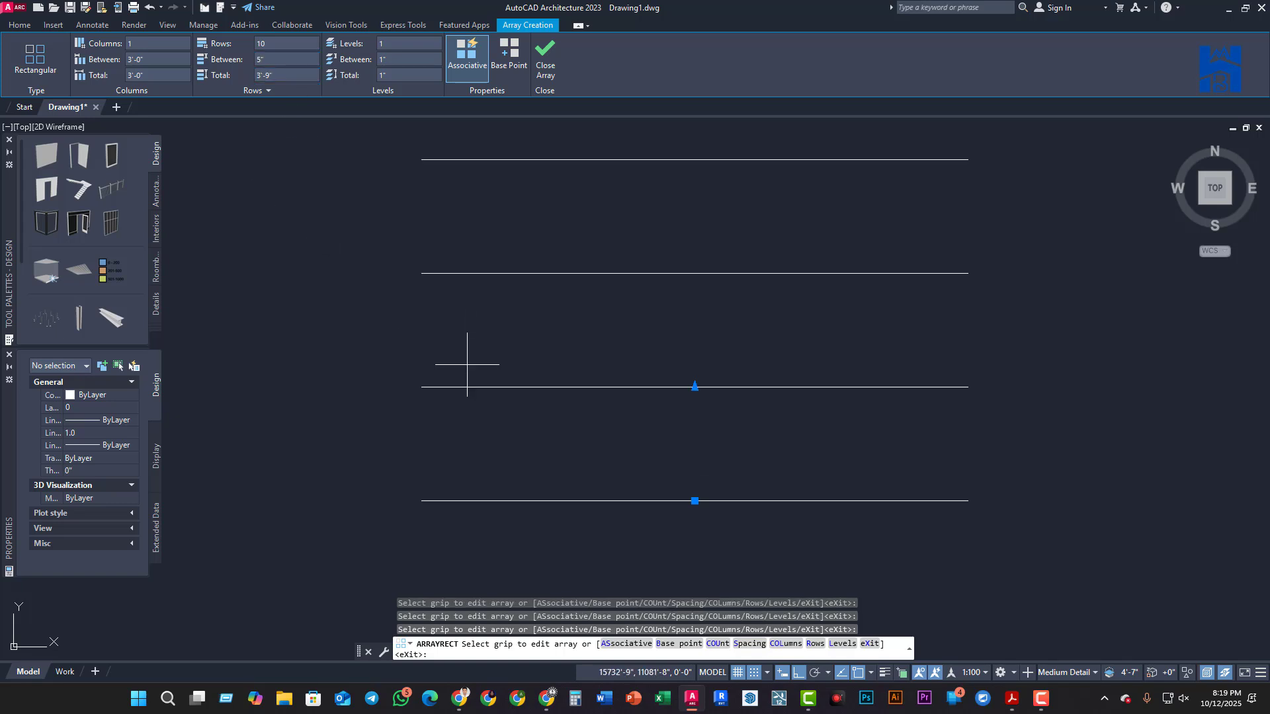
scroll(467, 369, down, 4)
middle_drag(476, 306, 479, 504)
scroll(476, 474, down, 2)
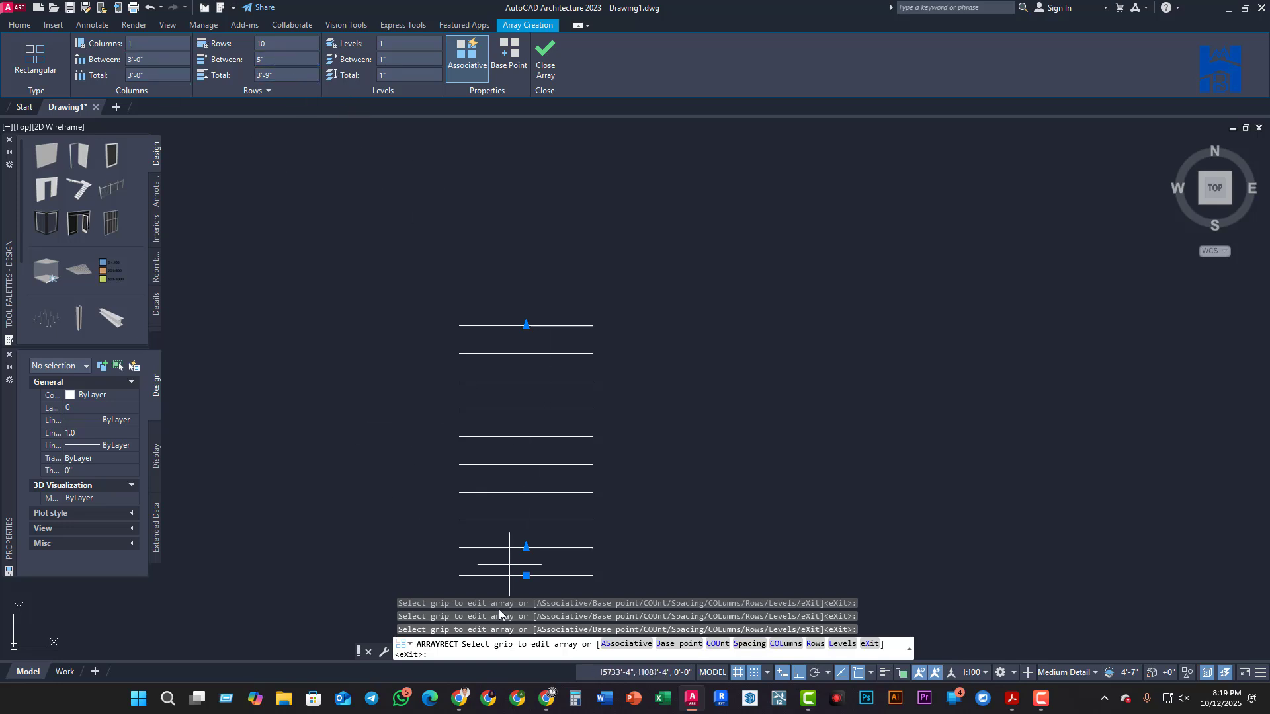
middle_drag(392, 470, 439, 394)
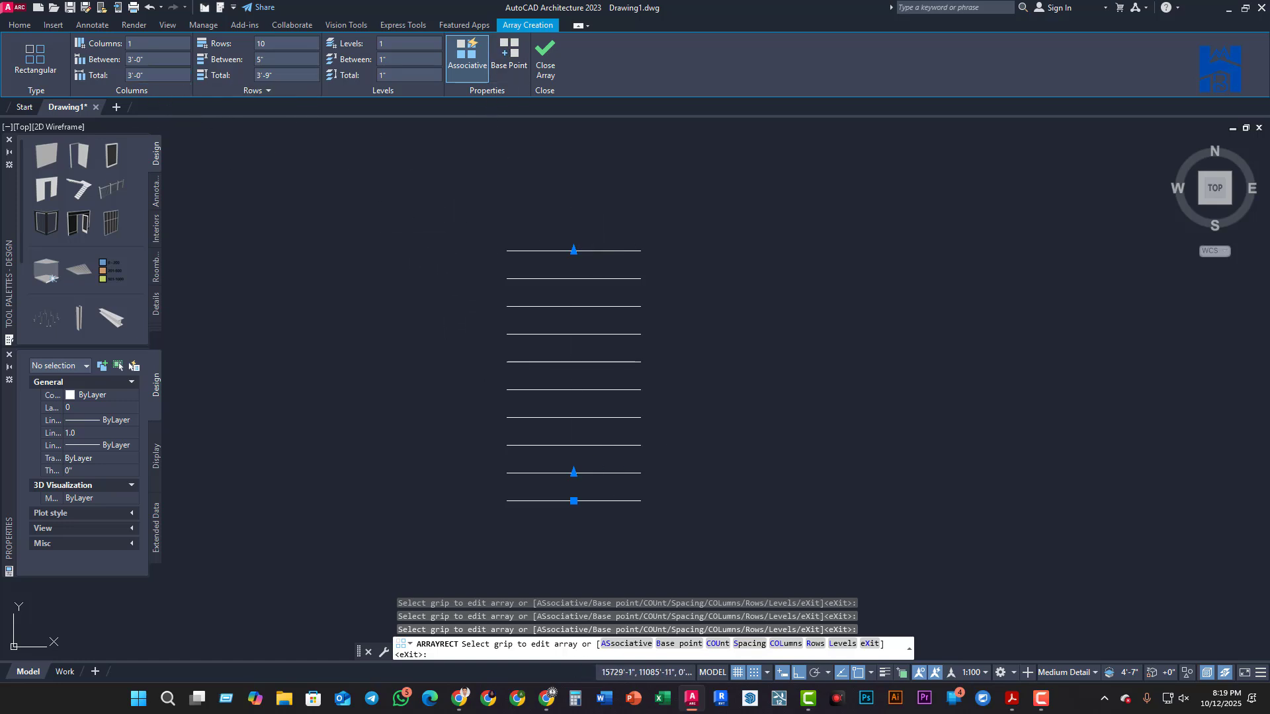
key(Return)
Explode the array into separate lines, then select the second line from the top and deselect it
click(509, 277)
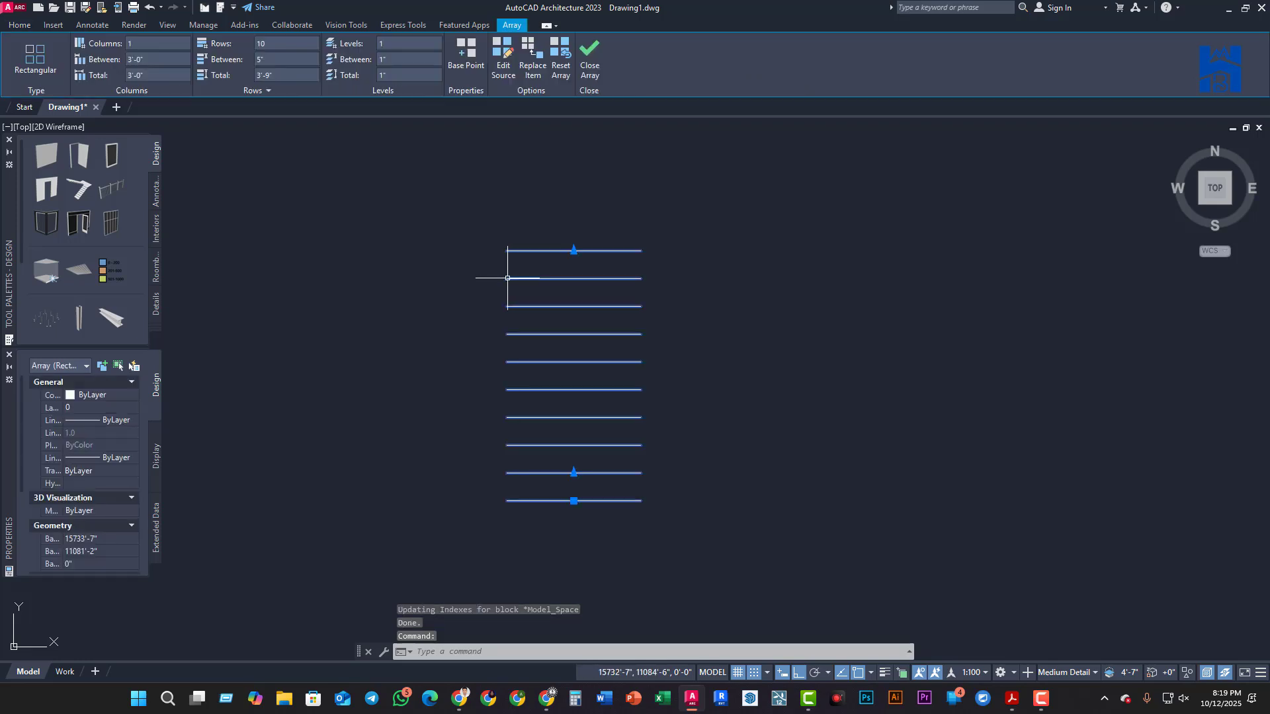
text(x)
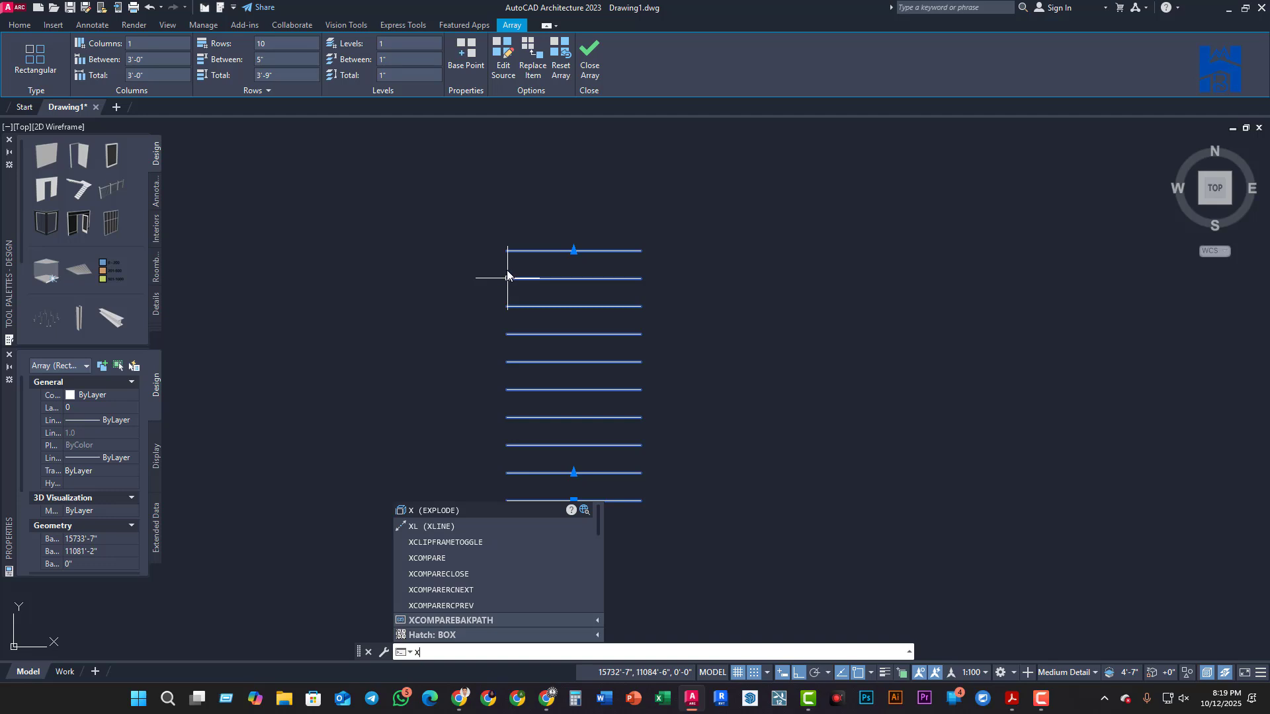
key(Return)
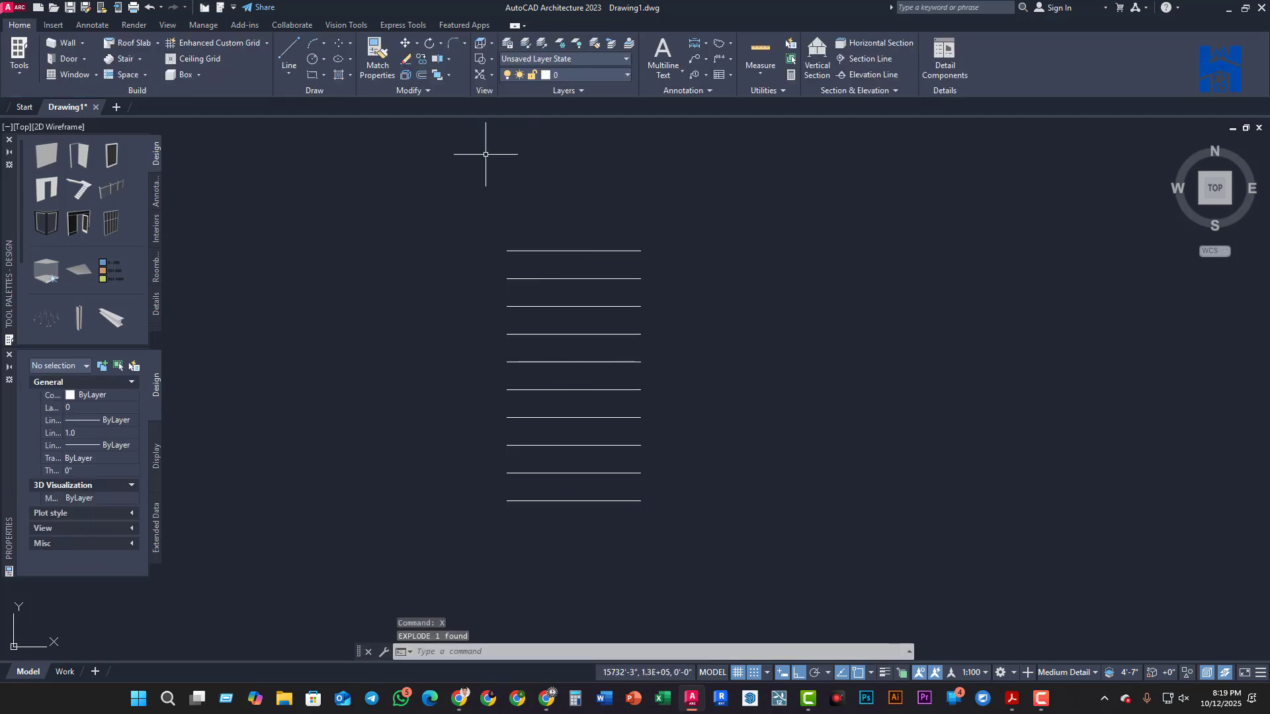
click(588, 277)
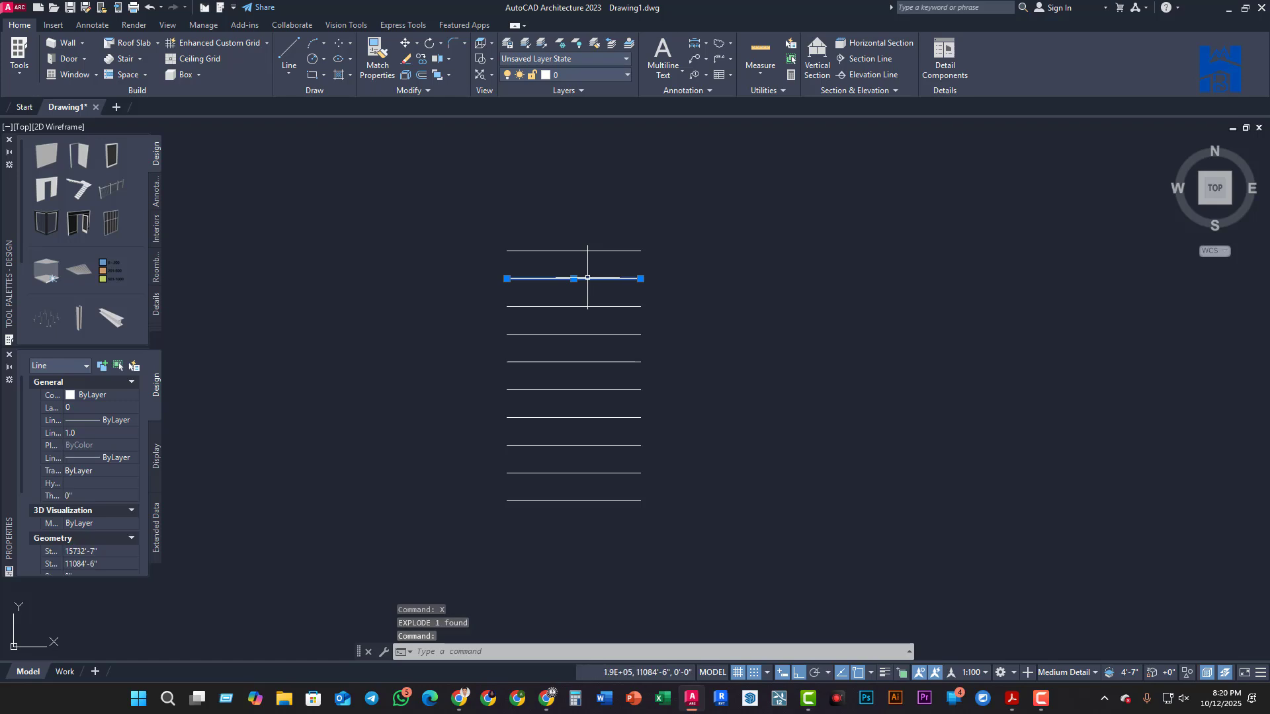
key(Escape)
Delete all lines of the exploded array except the lowest one, using a window selection
mouse_move(552, 275)
middle_down()
mouse_move(586, 249)
mouse_move(537, 314)
middle_up()
click(415, 239)
click(654, 515)
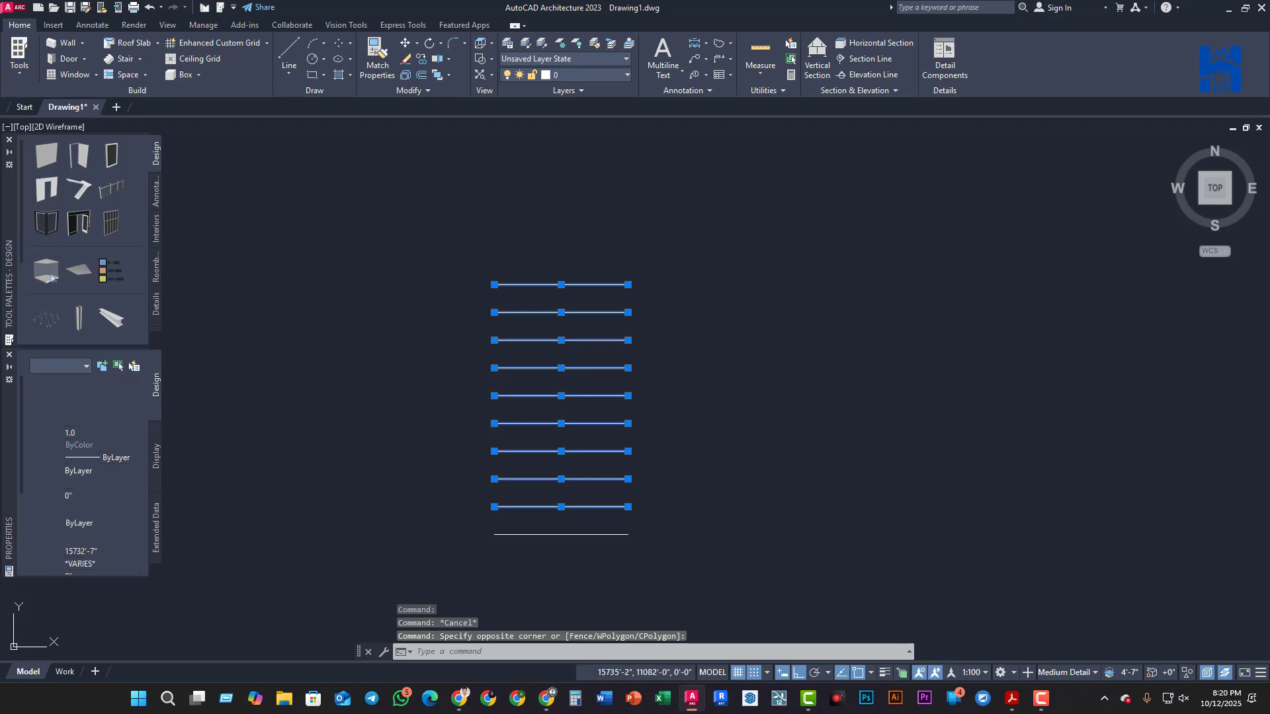
key(Delete)
mouse_move(609, 524)
middle_down()
mouse_move(592, 419)
mouse_move(582, 482)
mouse_move(517, 505)
mouse_move(543, 439)
middle_up()
scroll(593, 419, up, 5)
scroll(518, 505, down, 4)
scroll(622, 439, up, 2)
mouse_move(620, 454)
middle_down()
mouse_move(634, 462)
mouse_move(588, 461)
middle_up()
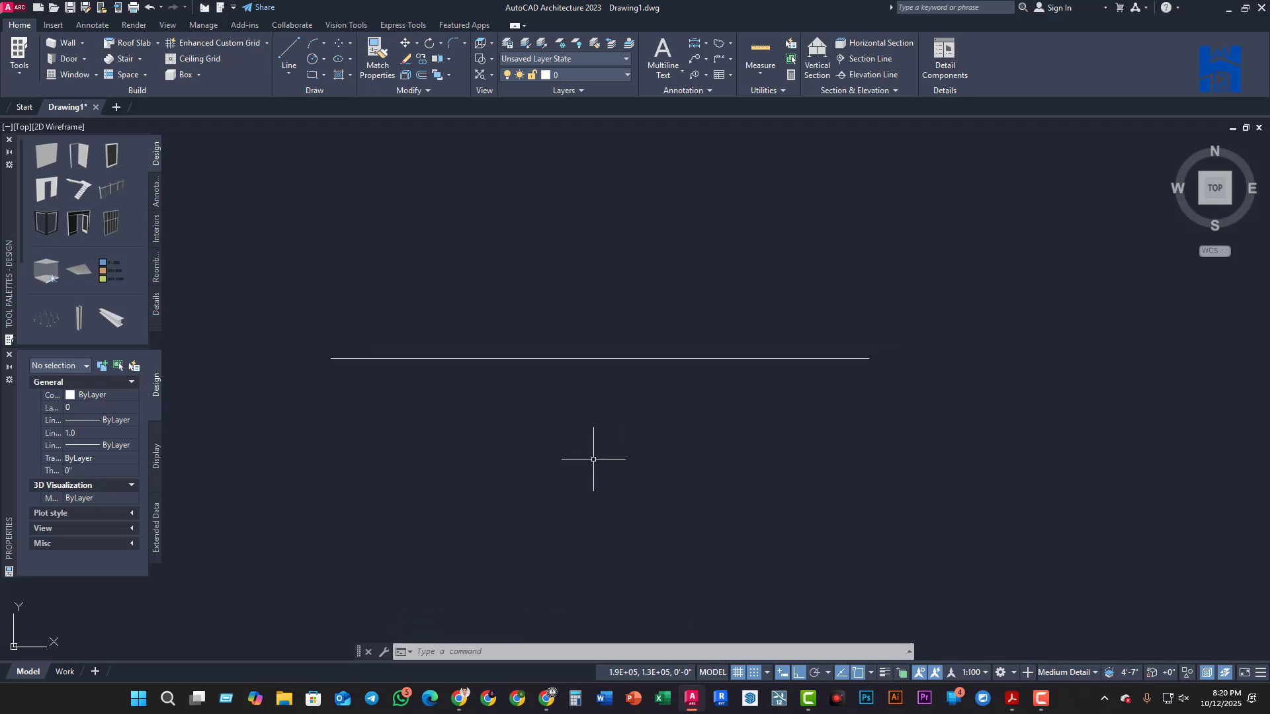
mouse_move(593, 459)
middle_down()
mouse_move(569, 453)
mouse_move(629, 431)
mouse_move(596, 471)
middle_up()
scroll(629, 438, down, 2)
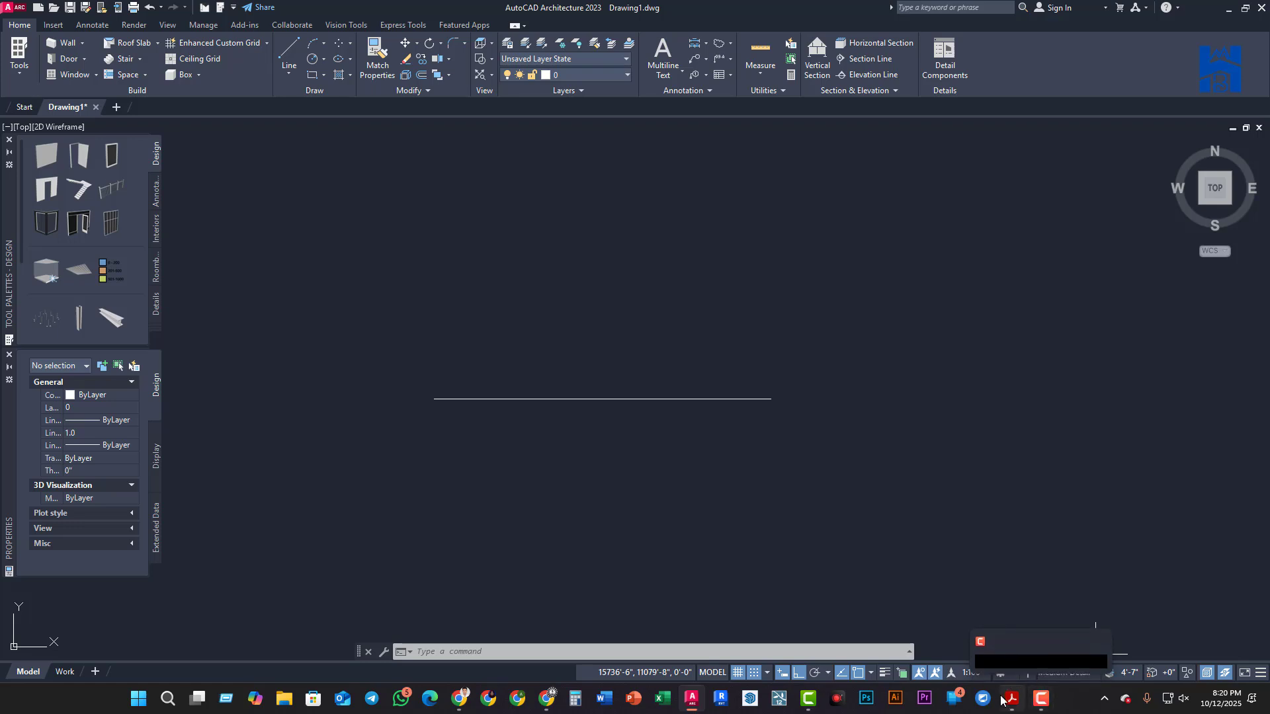
mouse_move(1003, 701)
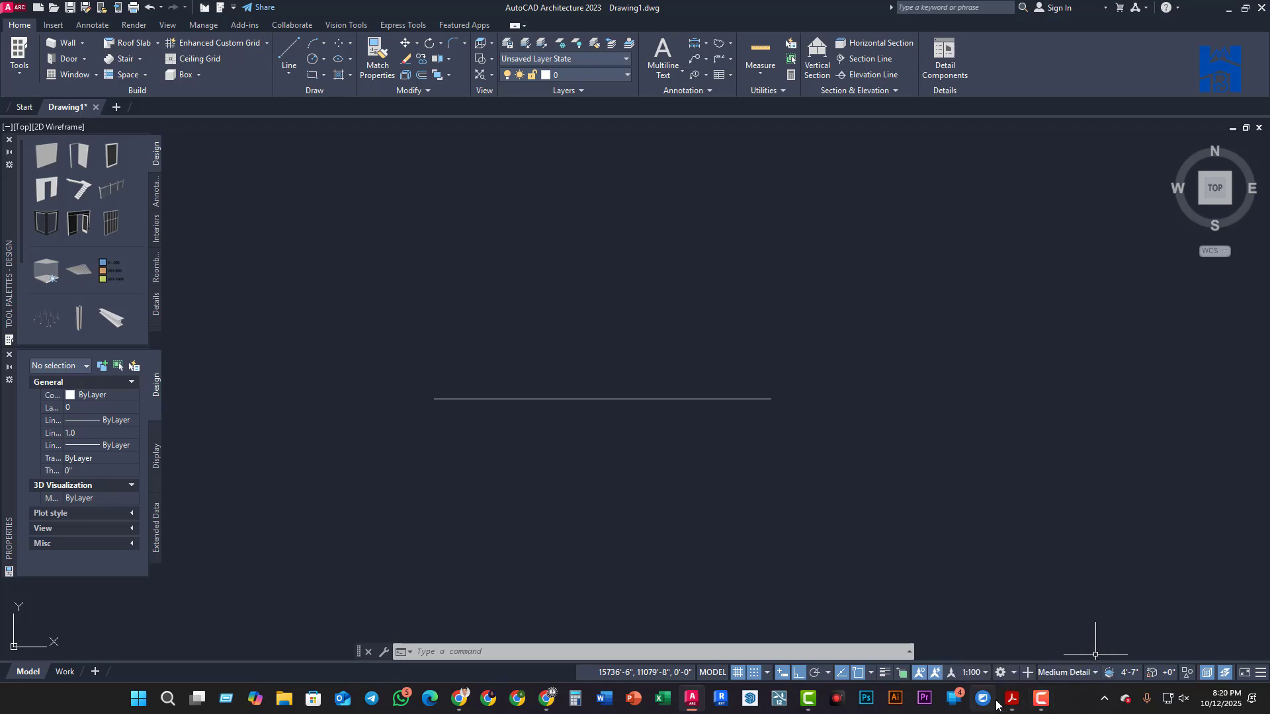
click(1014, 707)
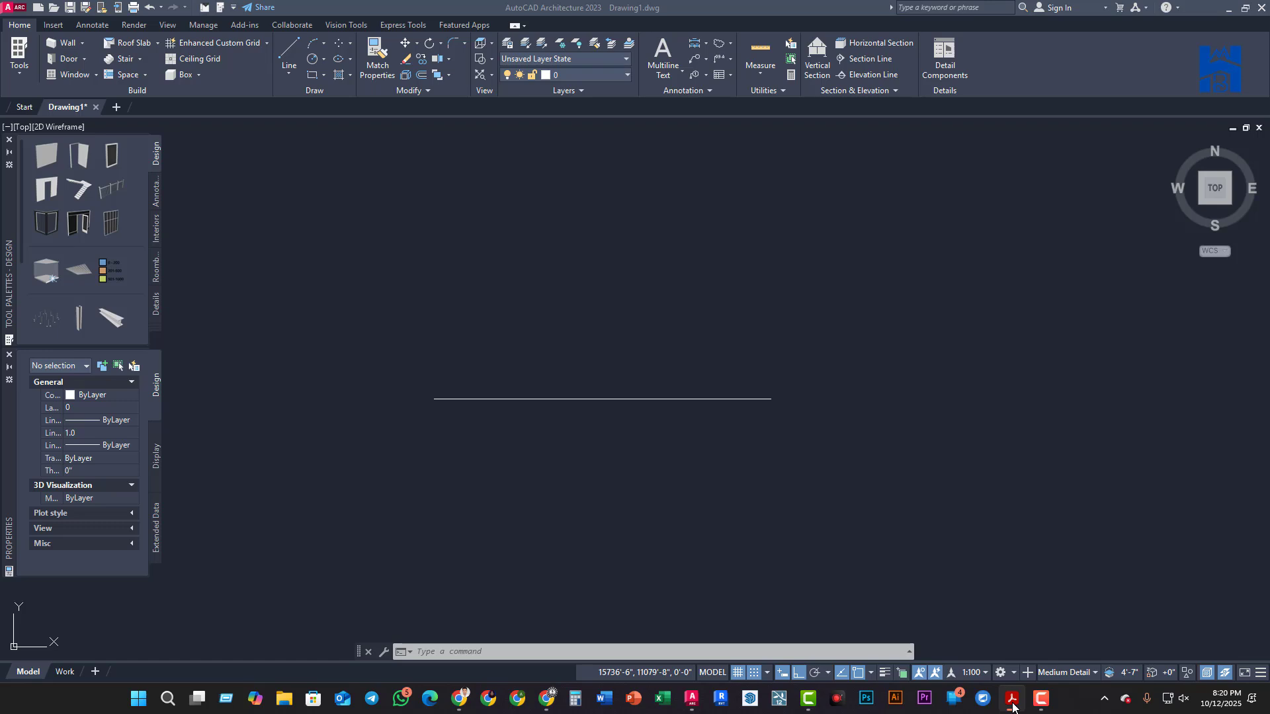
click(1014, 708)
mouse_move(836, 436)
middle_down()
mouse_move(694, 430)
mouse_move(686, 445)
mouse_move(817, 448)
middle_up()
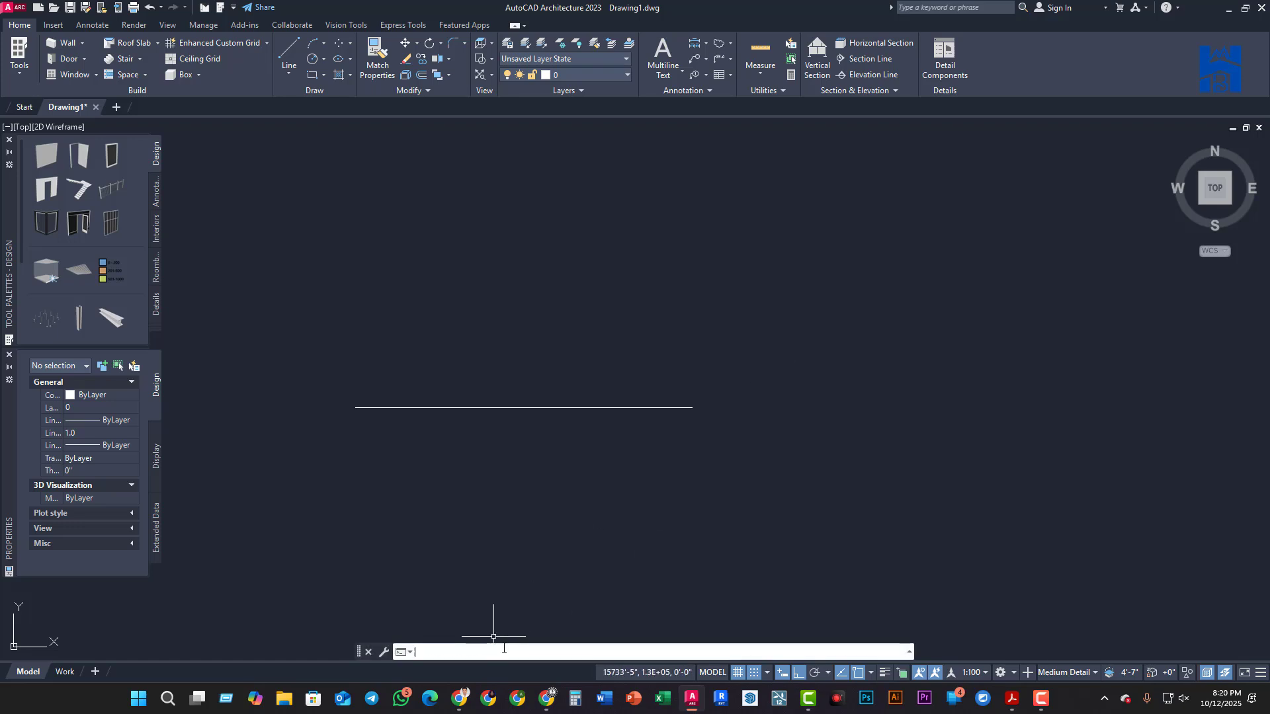
text(MT)
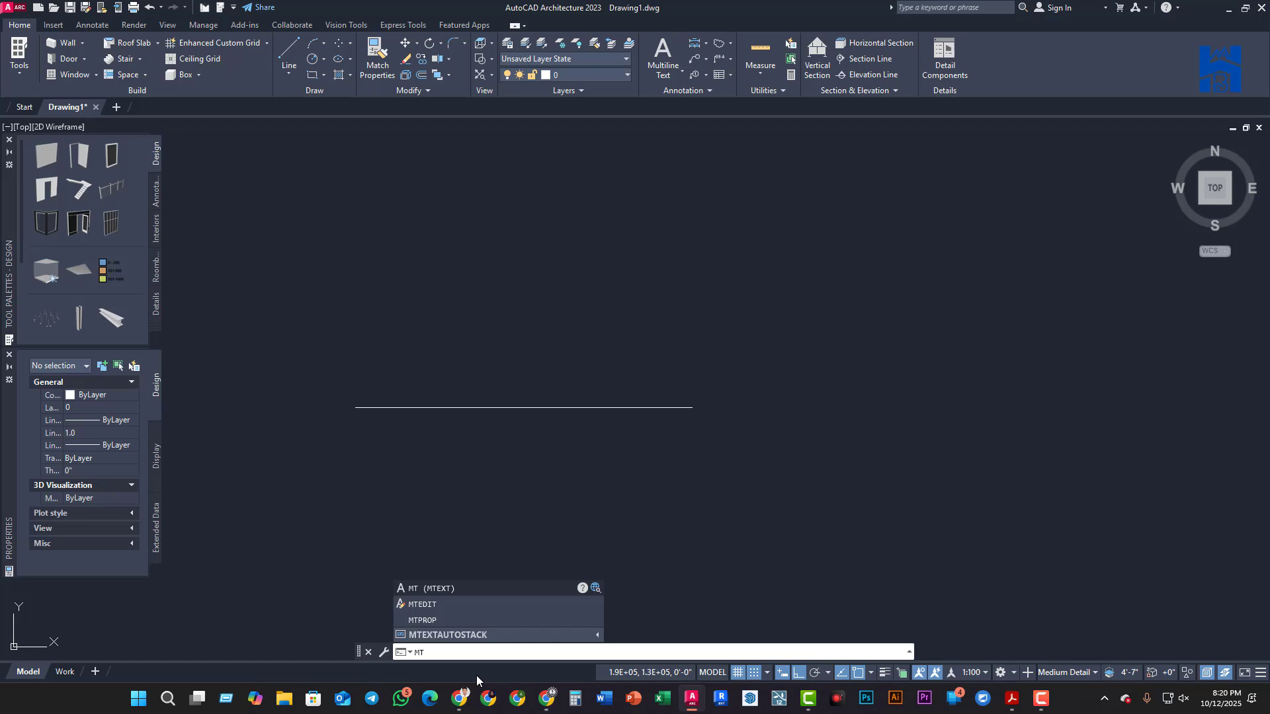
key(Return)
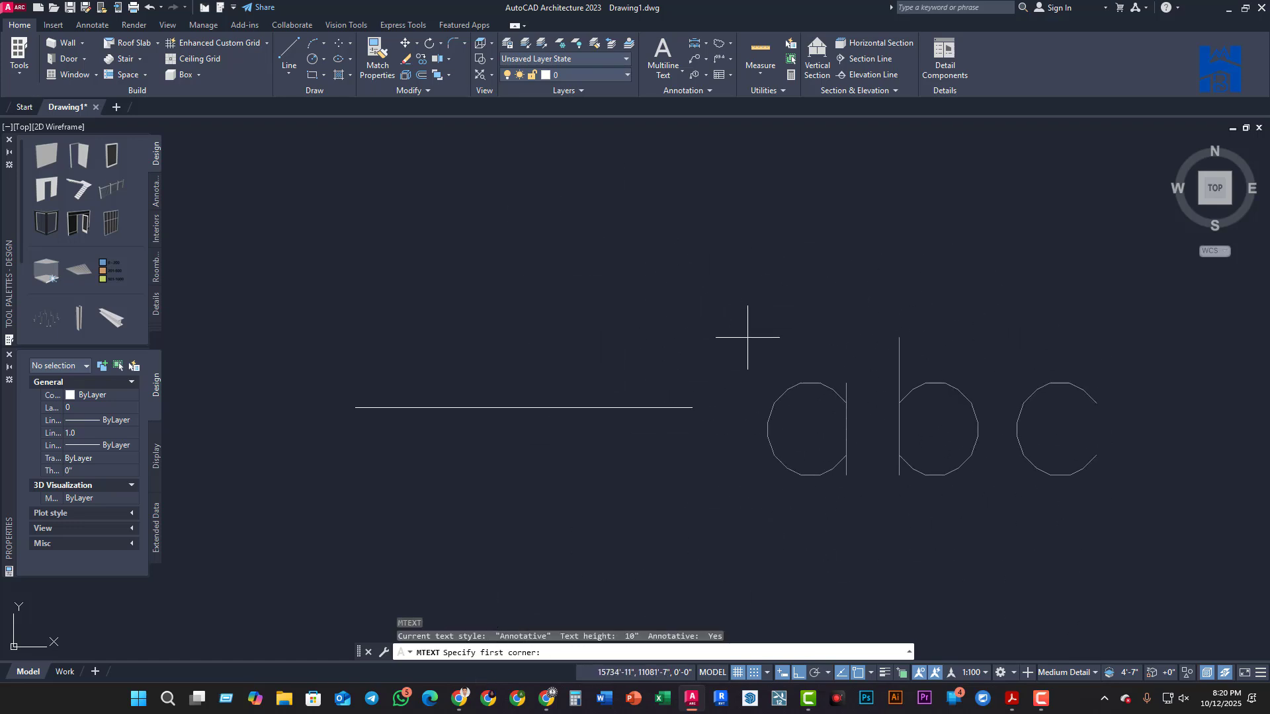
click(707, 212)
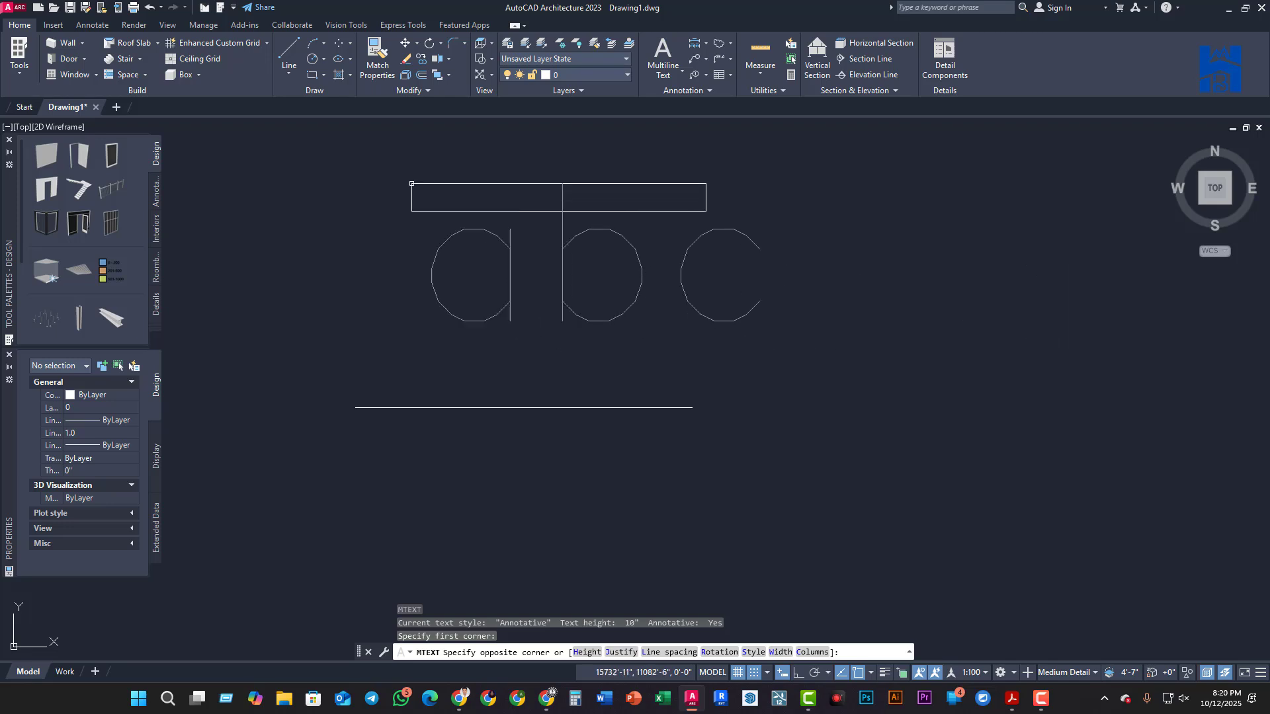
key(Escape)
key(Escape)
key(Escape)
key(Escape)
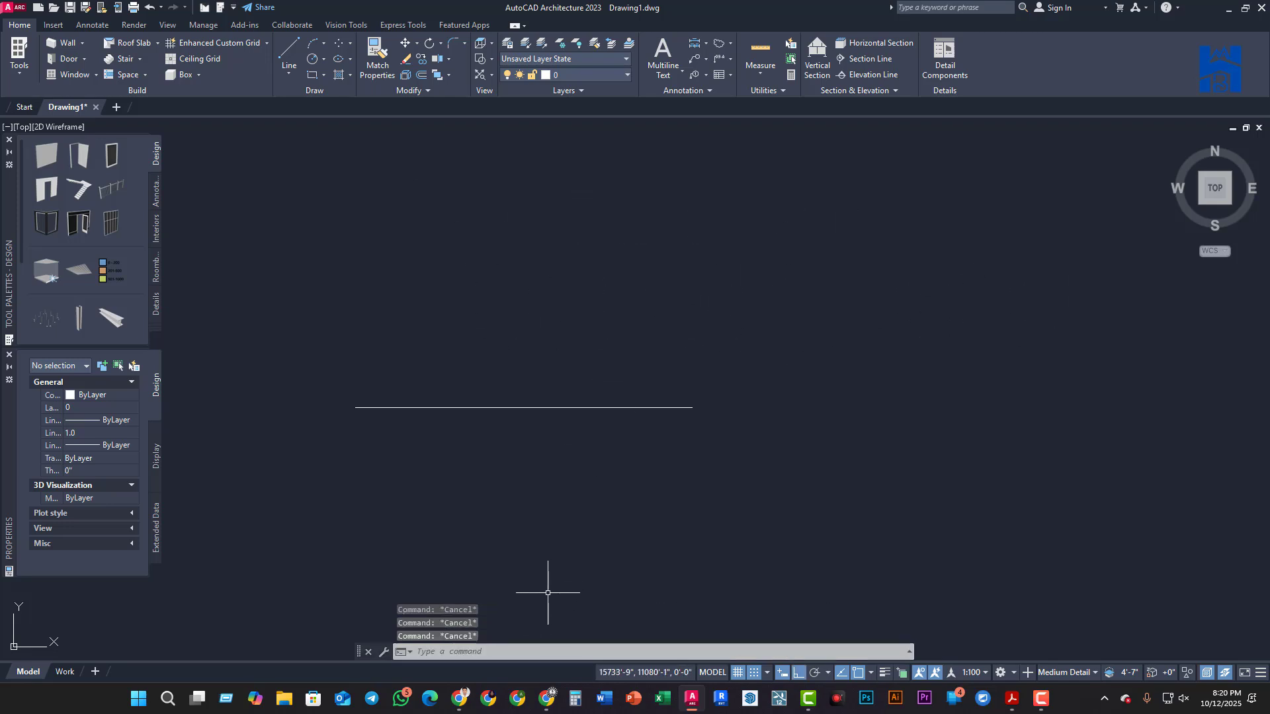
Create a multiline text reading "bfj" in a text box above the horizontal line
text(mt)
key(Return)
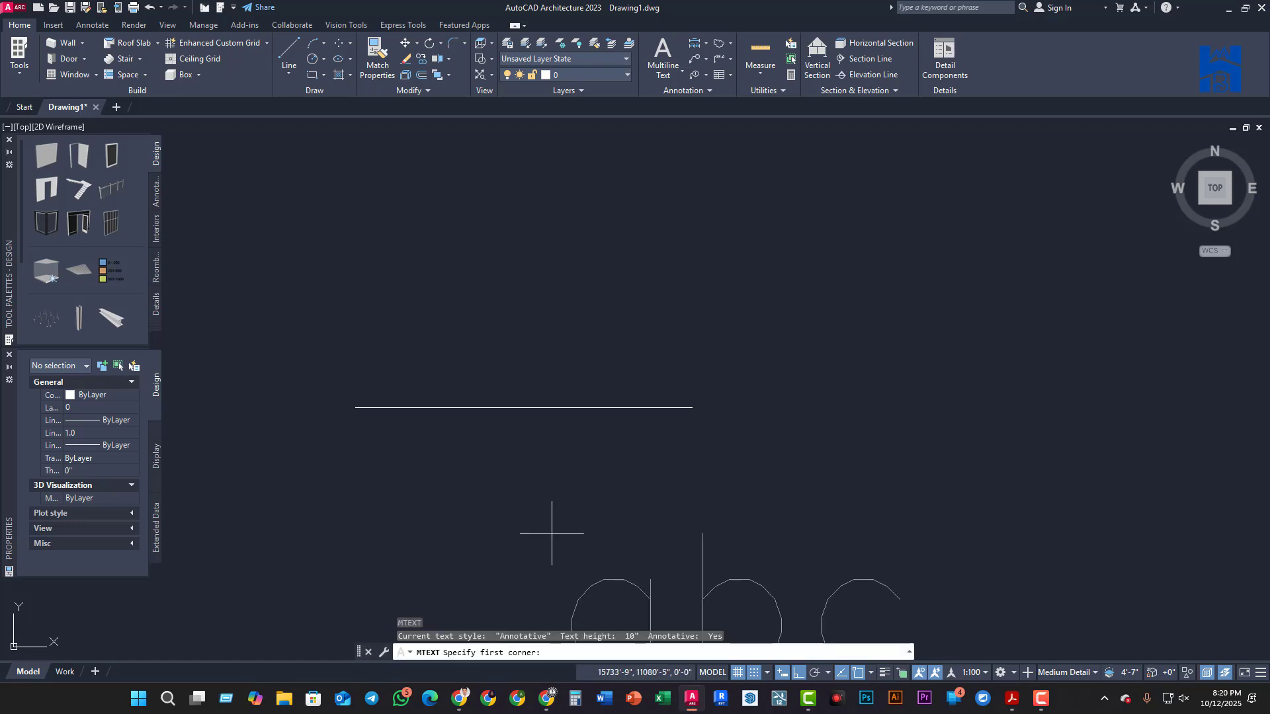
click(565, 184)
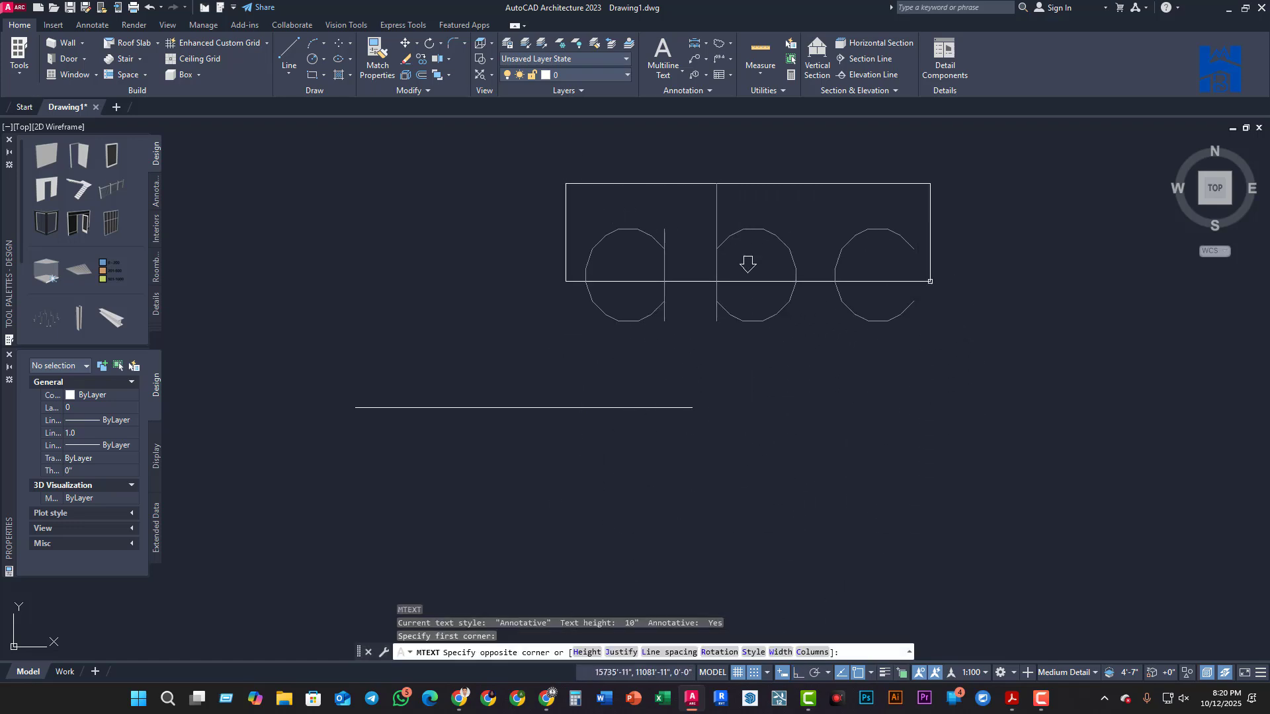
click(901, 267)
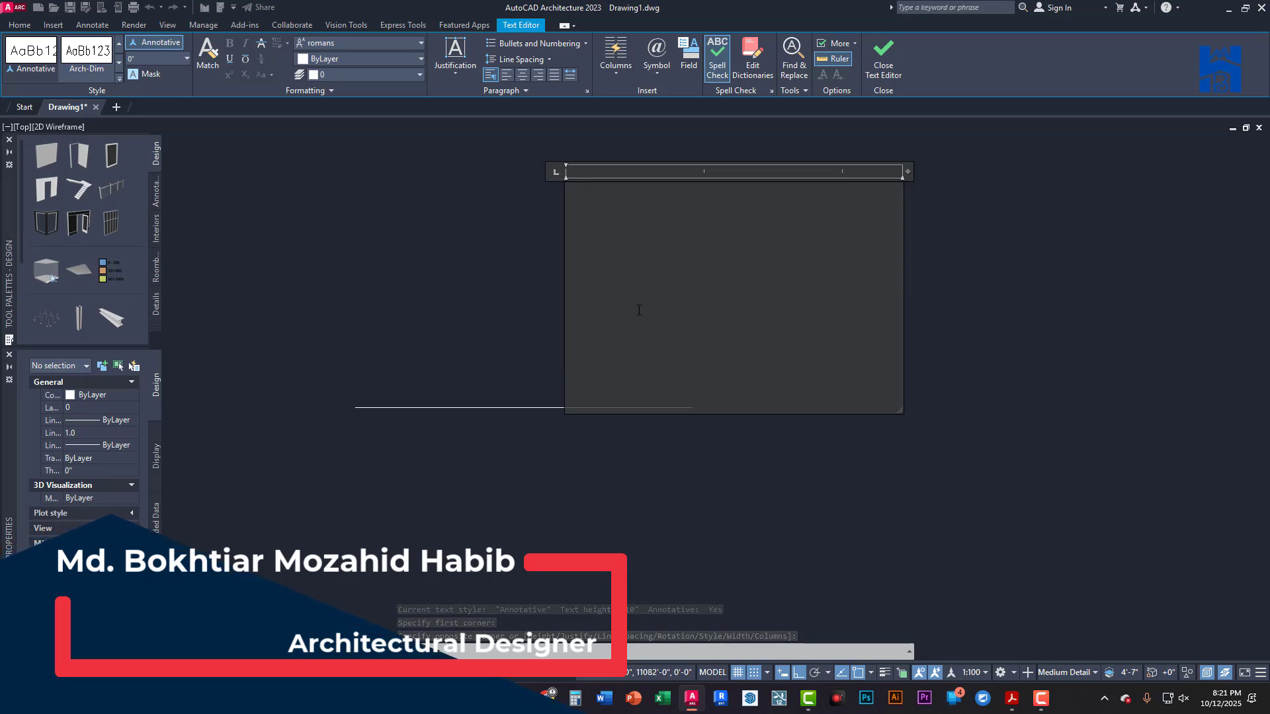
text(ofj)
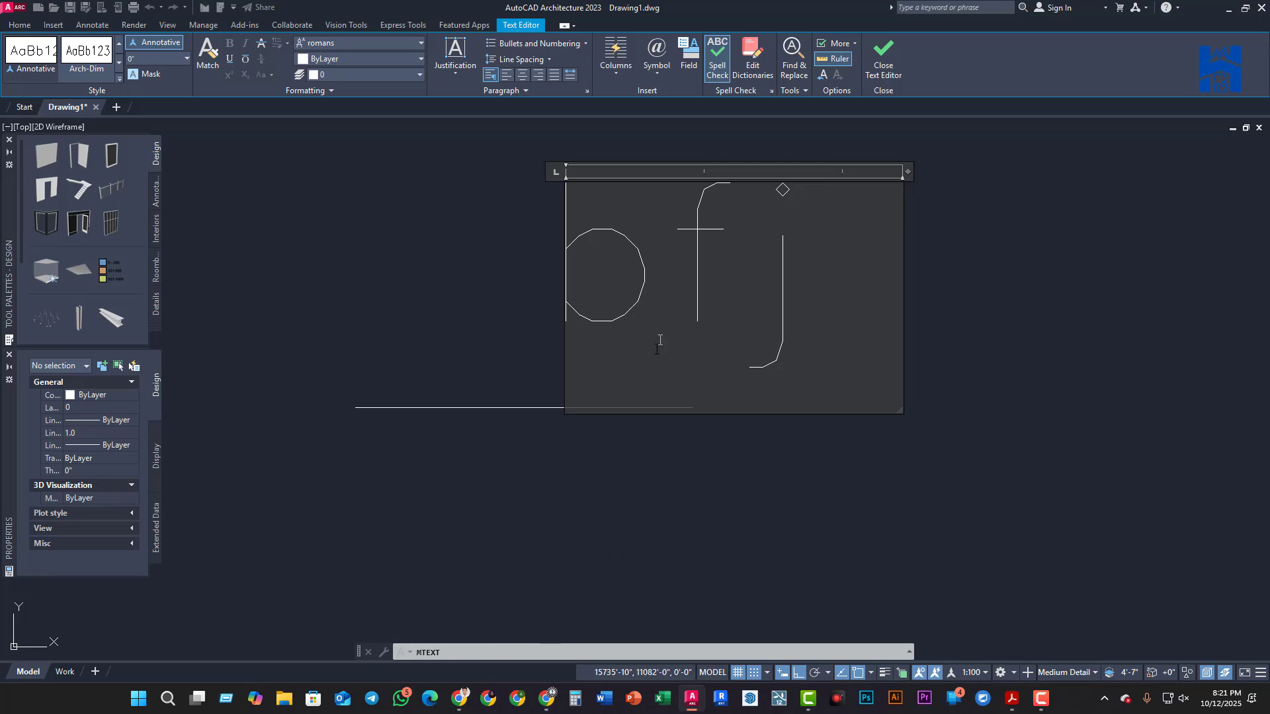
key(Escape)
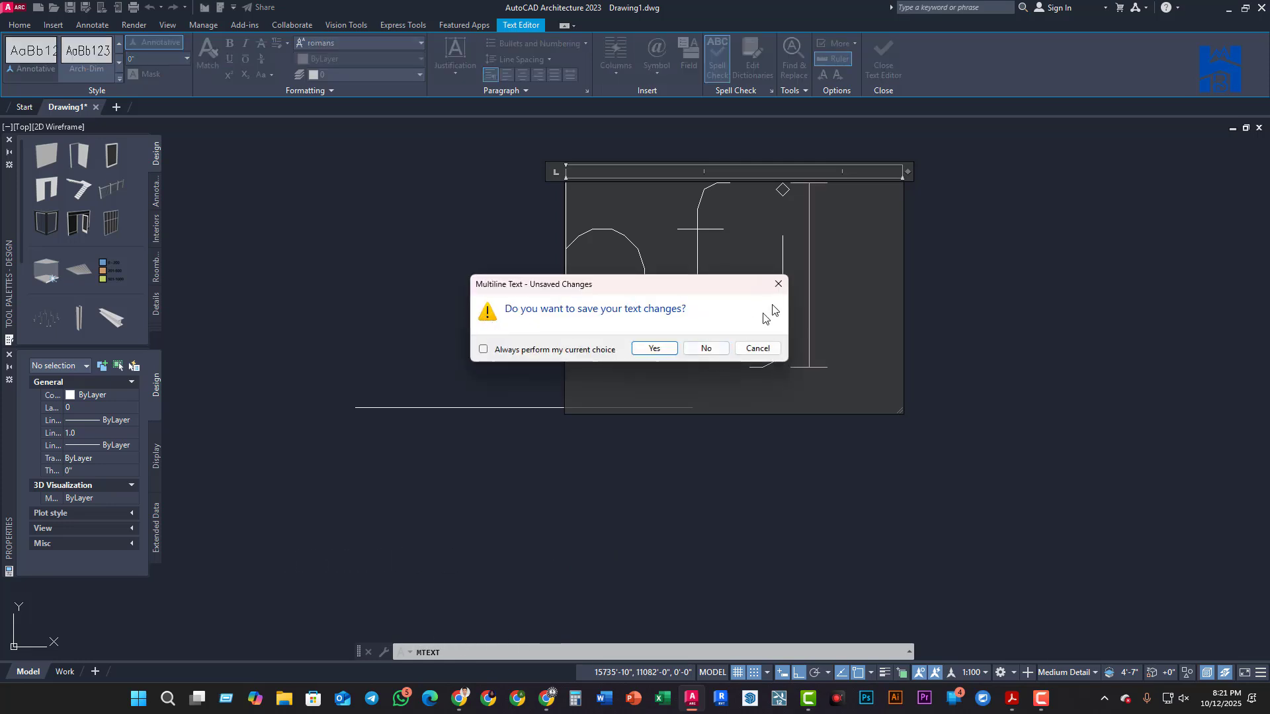
click(780, 287)
click(1024, 267)
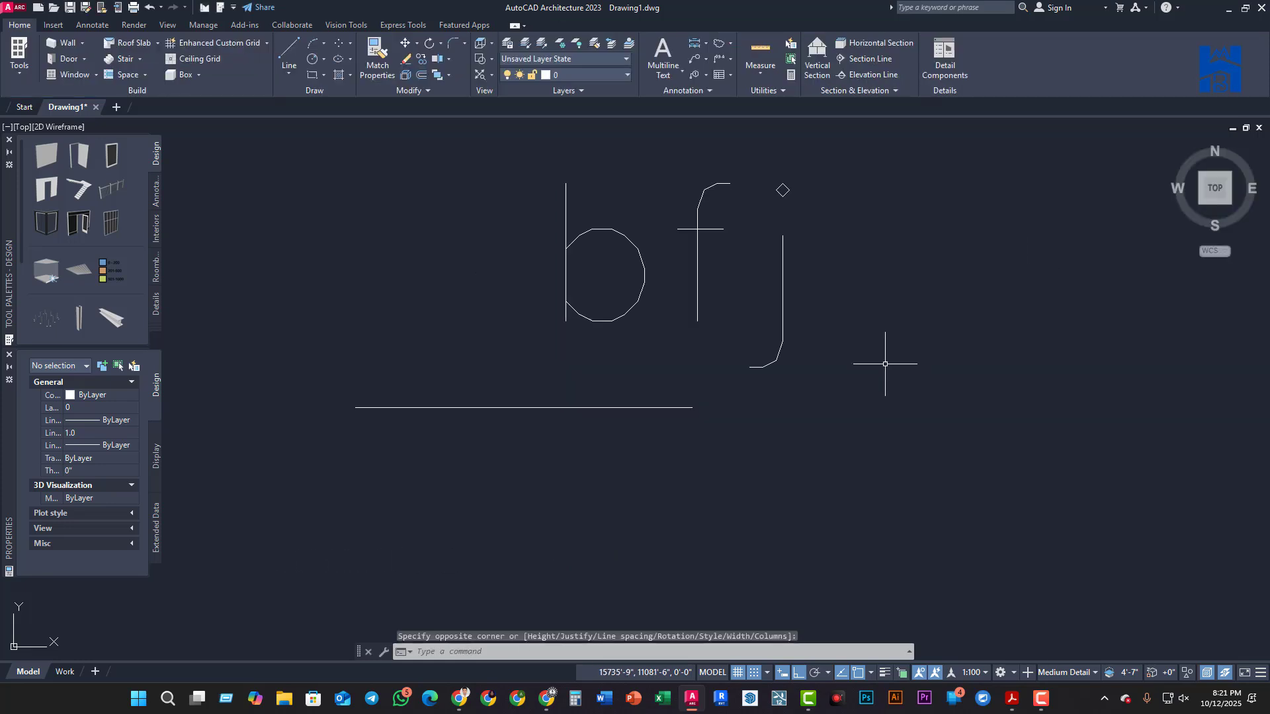
Reopen the "bfj" text for editing and change its font to RomanS_IV25
click(642, 301)
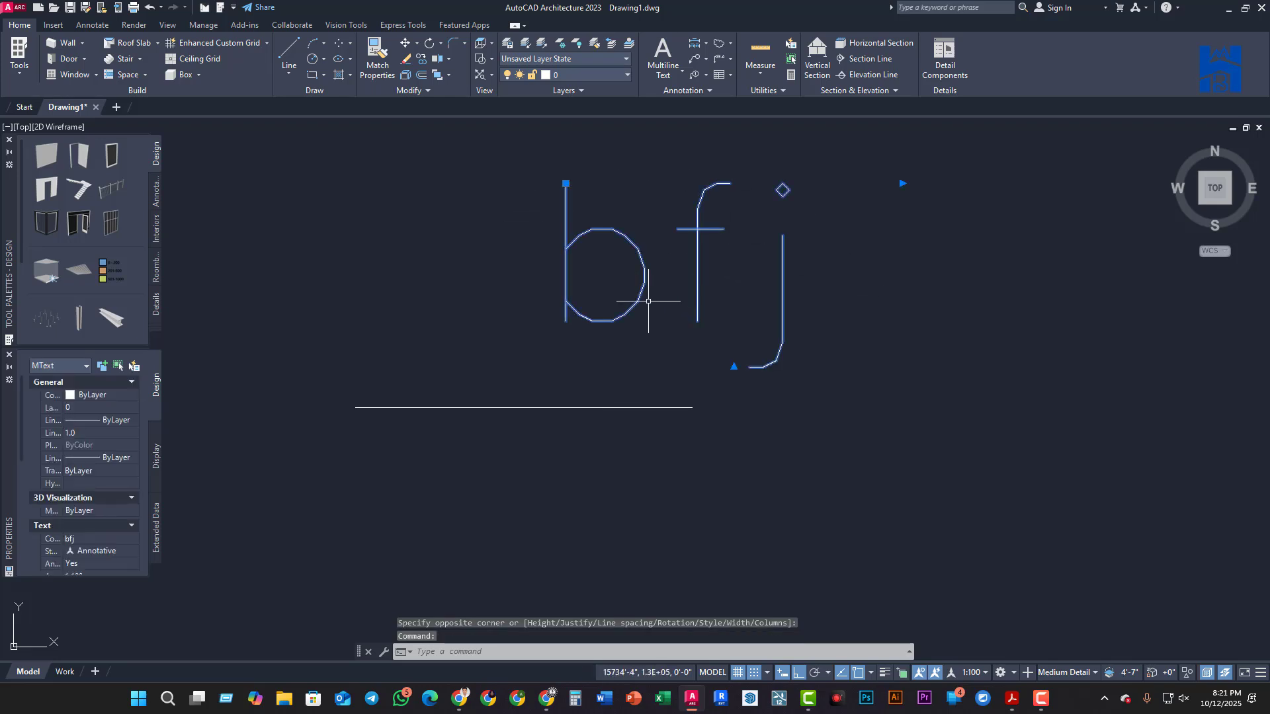
click(640, 300)
double_click(640, 300)
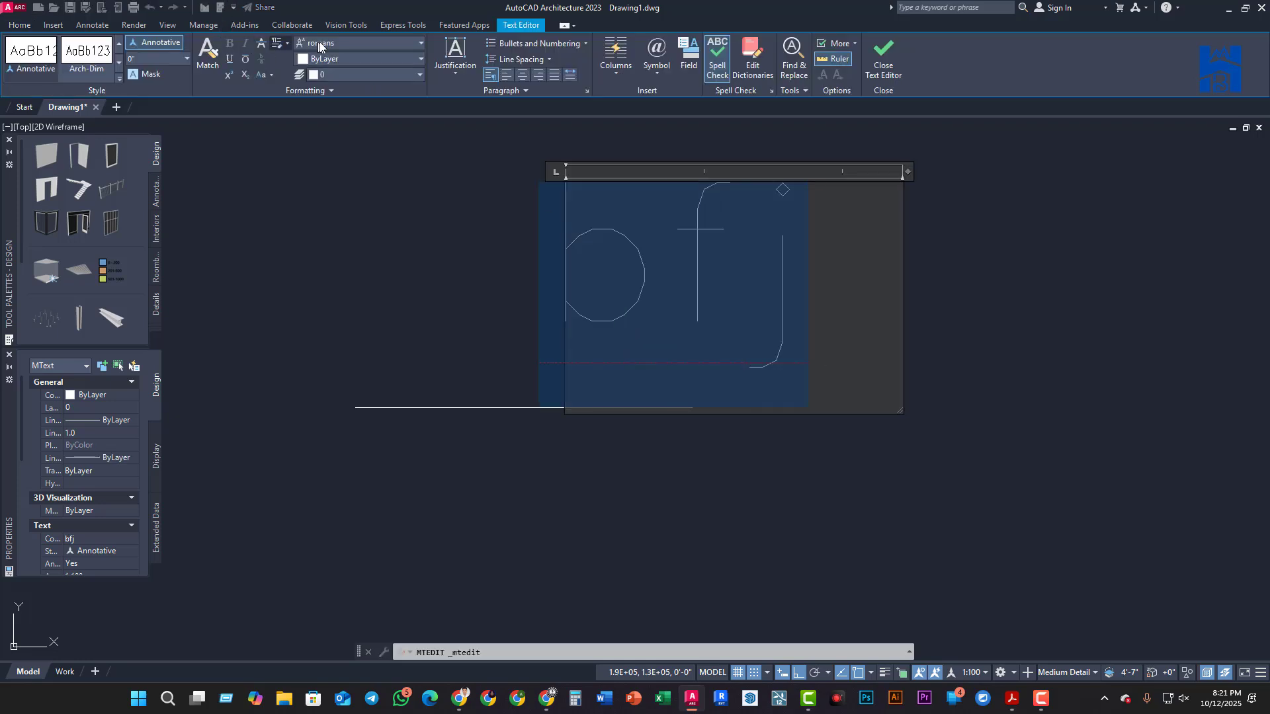
click(365, 46)
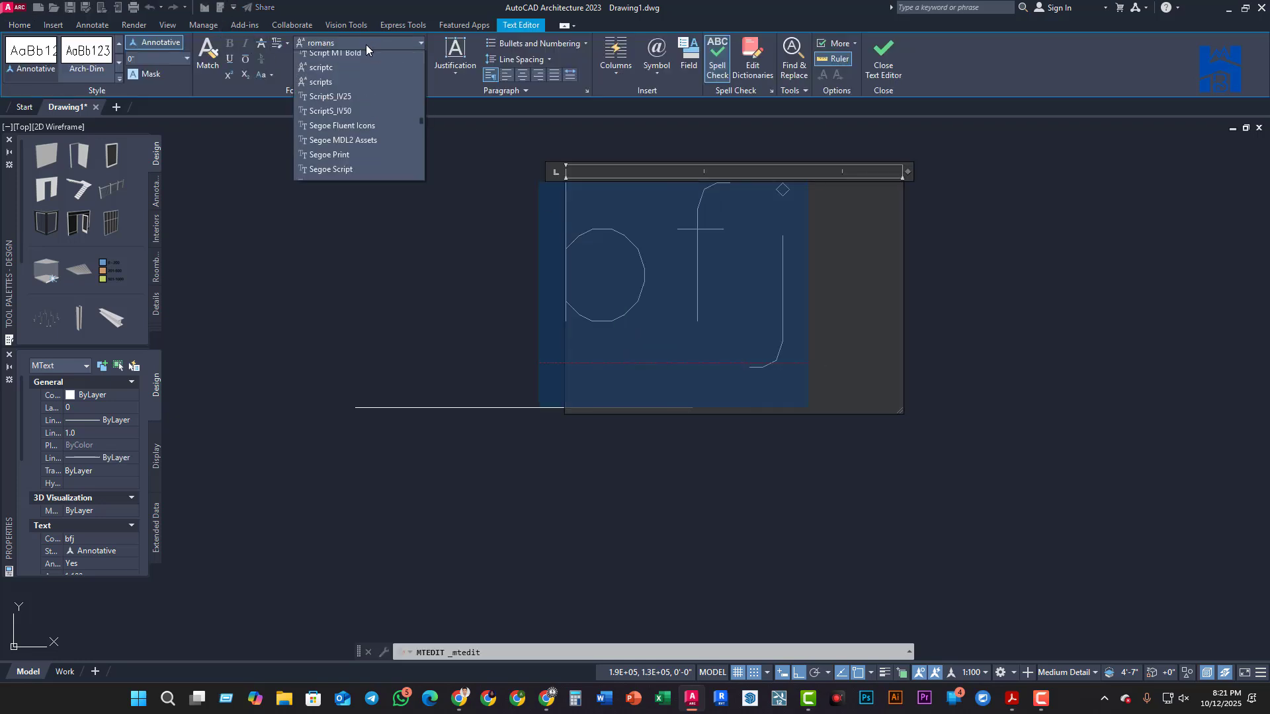
click(370, 40)
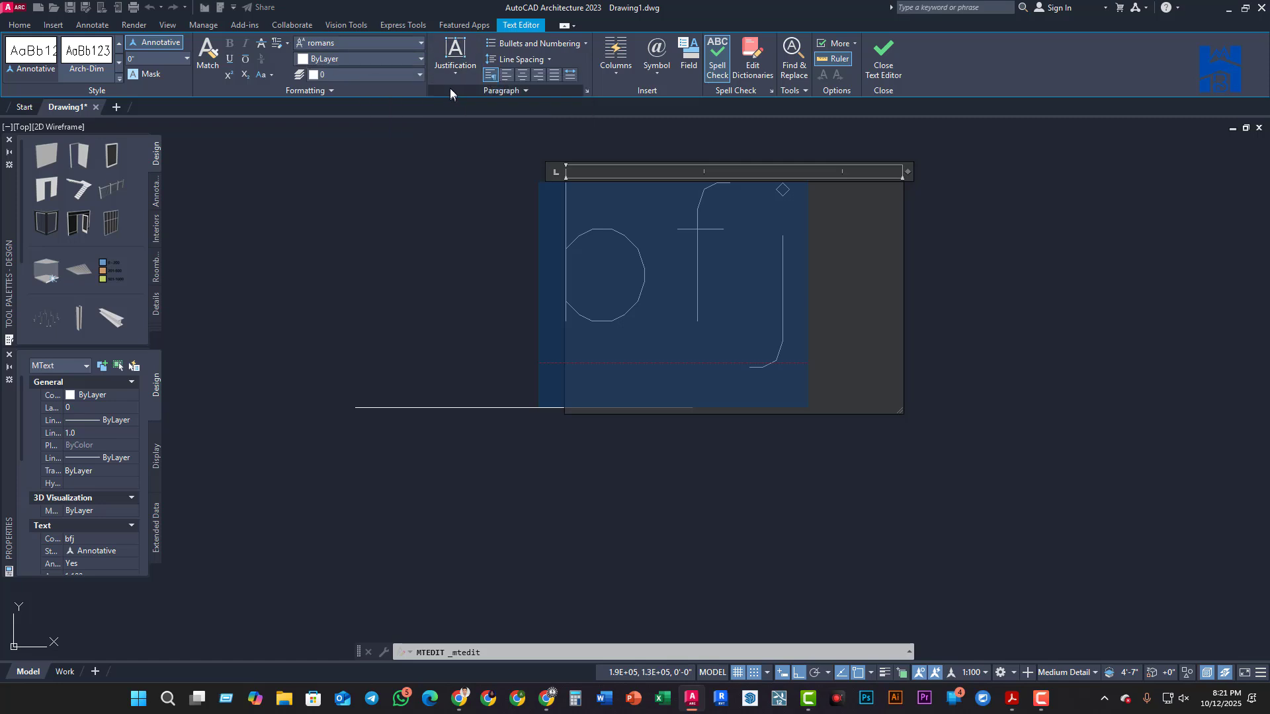
click(322, 45)
click(324, 73)
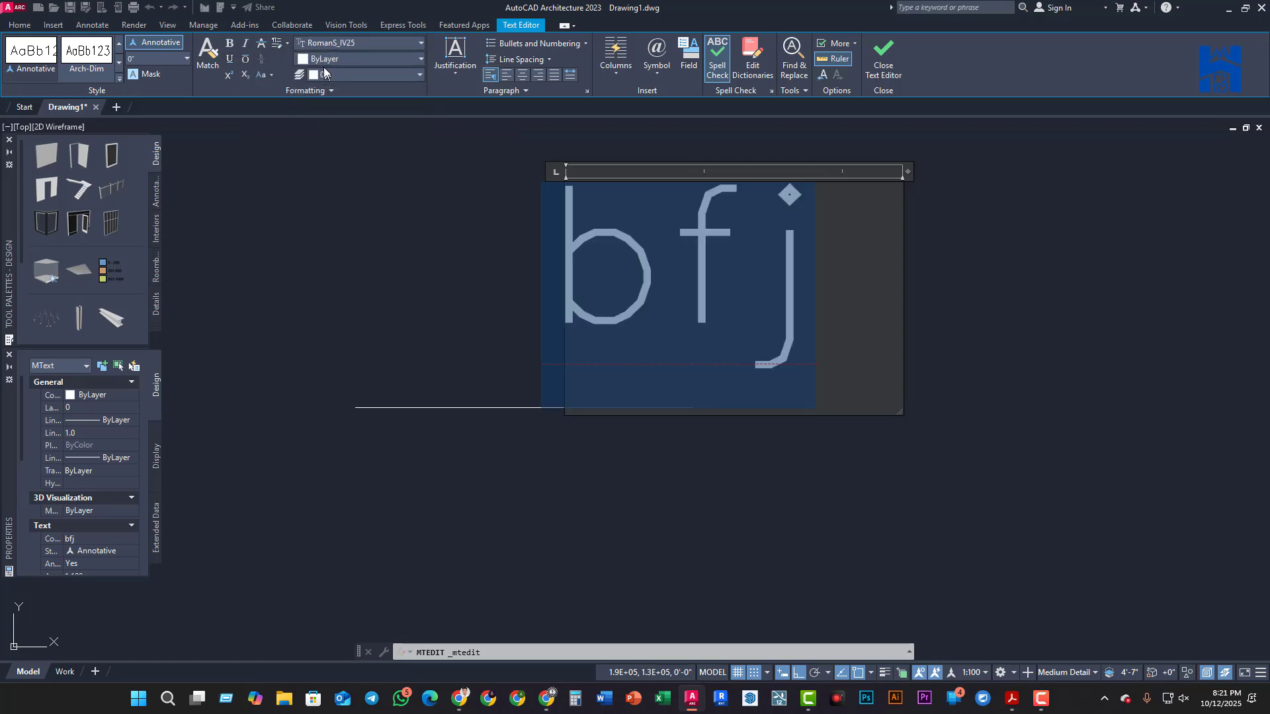
click(322, 44)
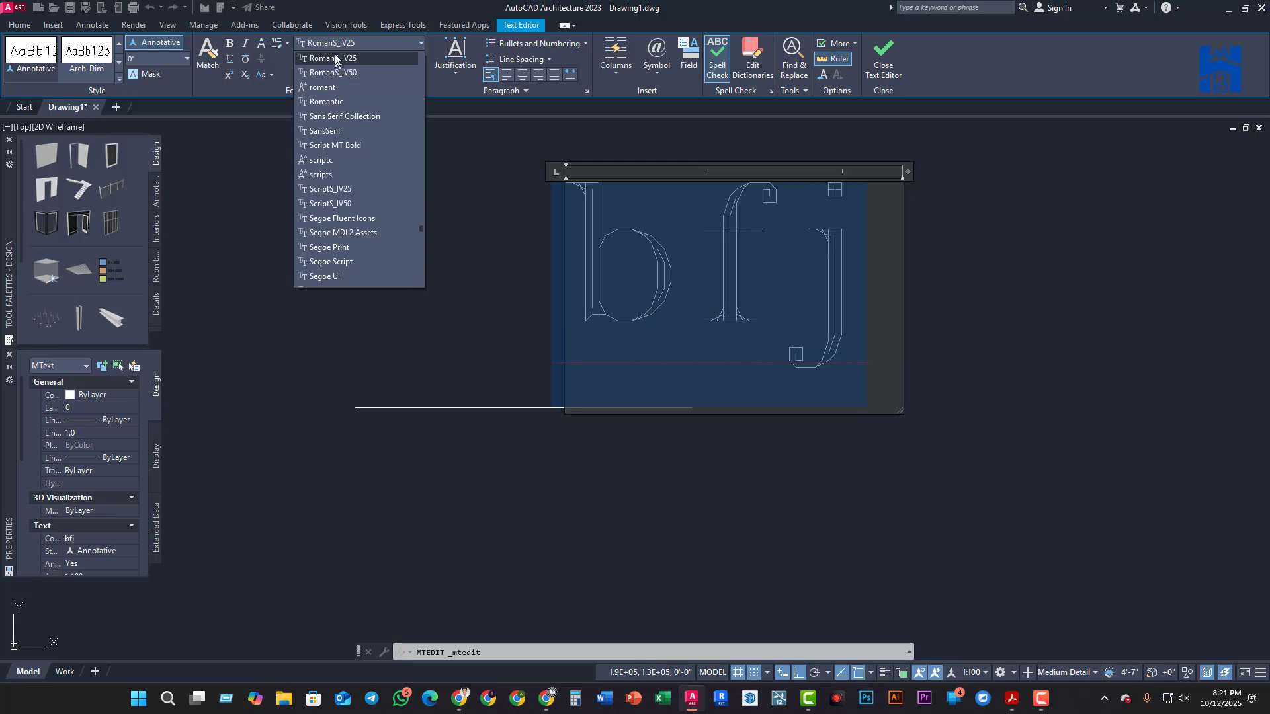
click(342, 44)
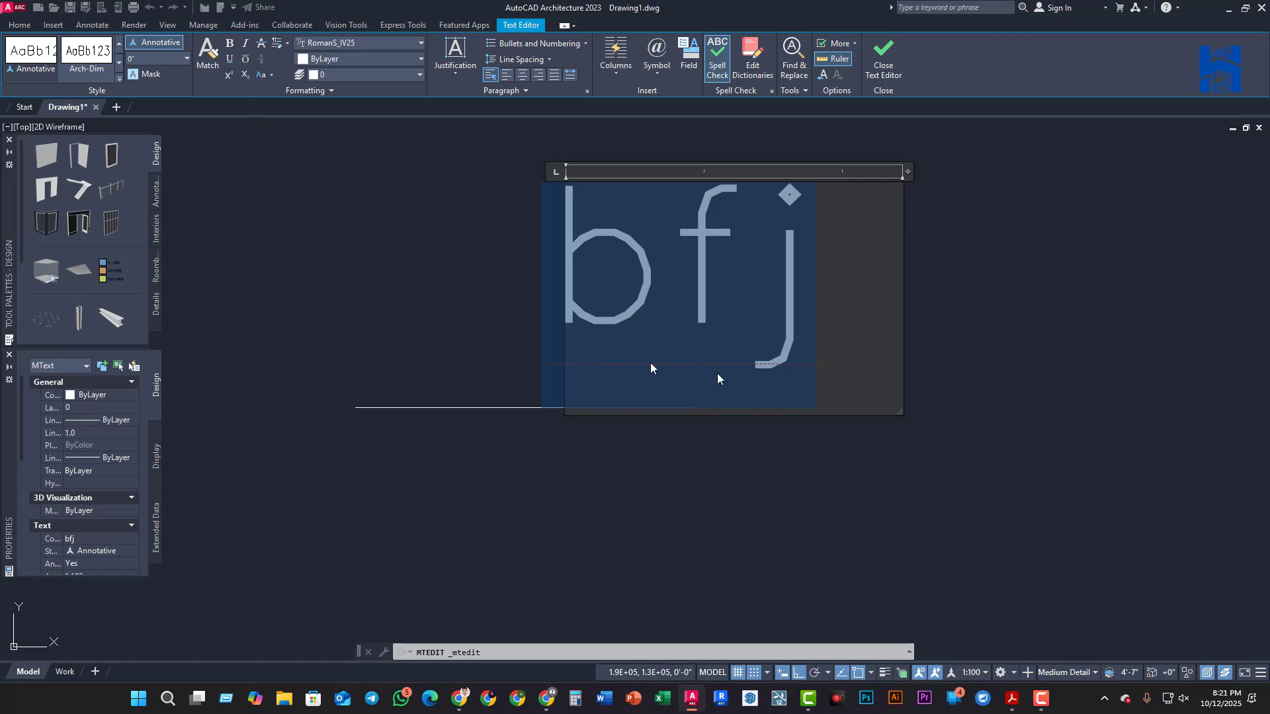
Convert the "bfj" text to uppercase and back to lowercase
click(267, 75)
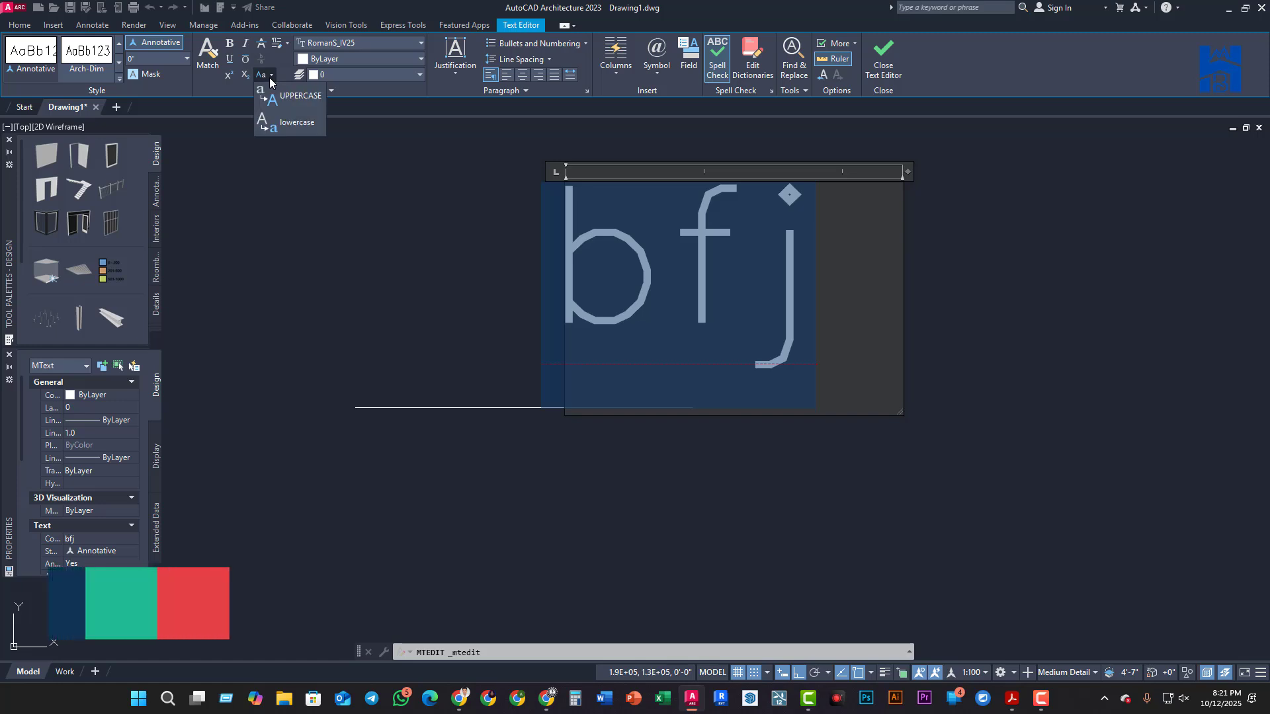
click(274, 101)
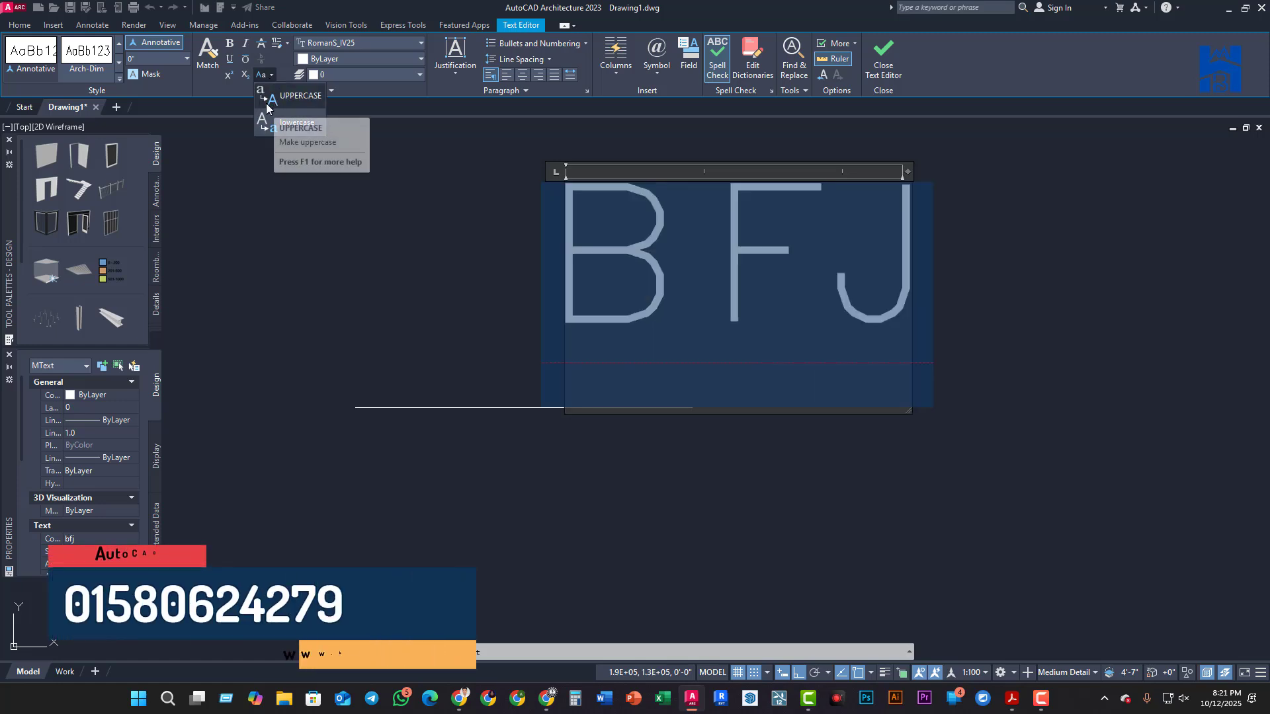
click(259, 128)
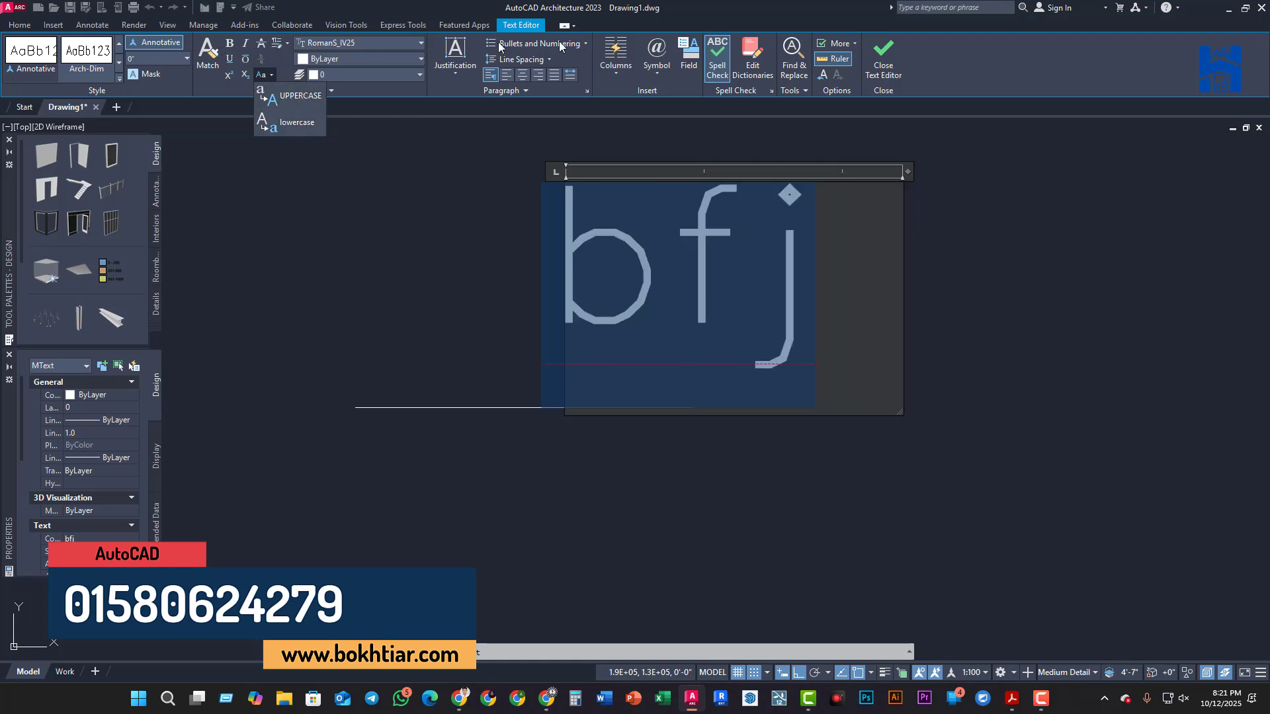
Examine the insertable text symbols and browse further characters in the Character Map
click(656, 56)
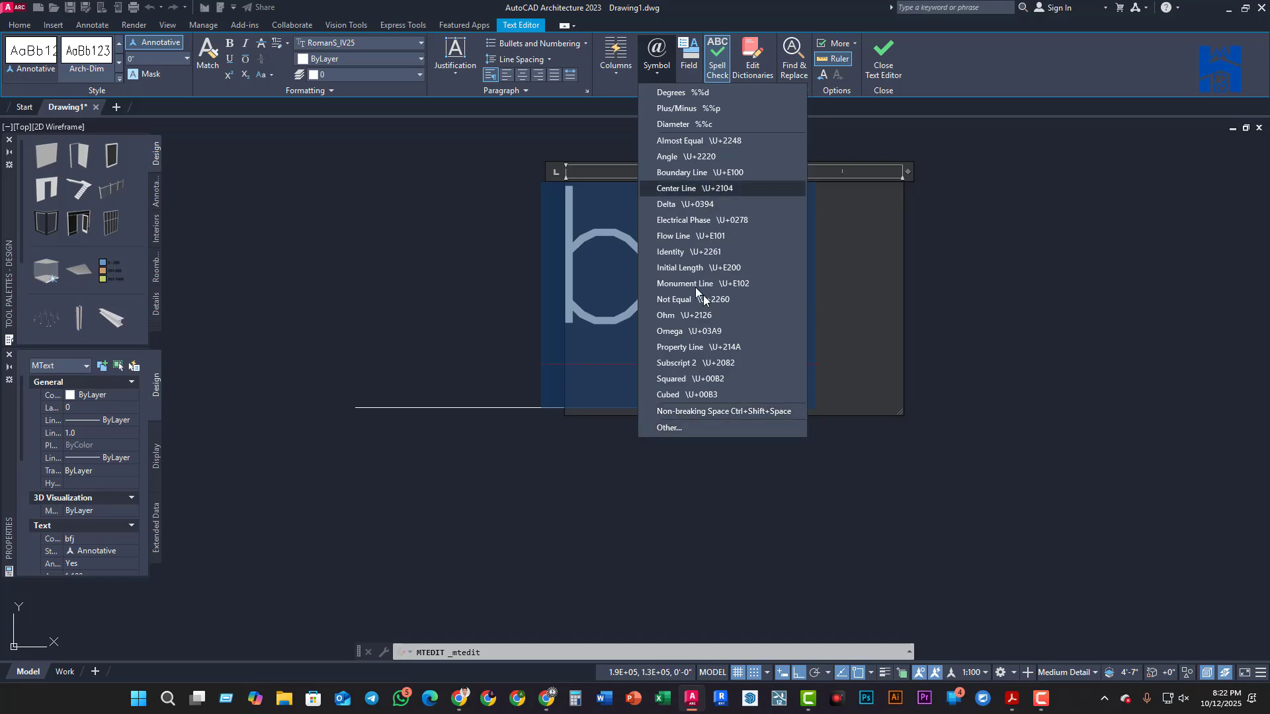
click(676, 427)
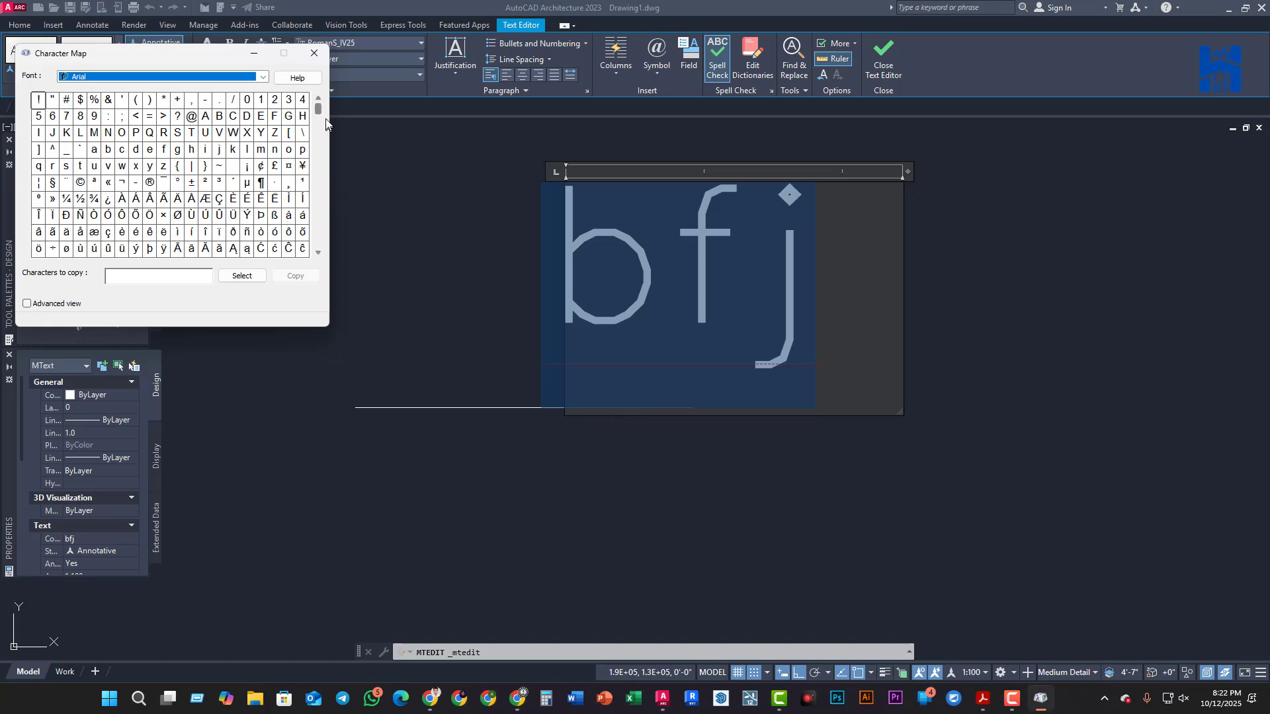
drag(318, 109, 317, 246)
click(314, 53)
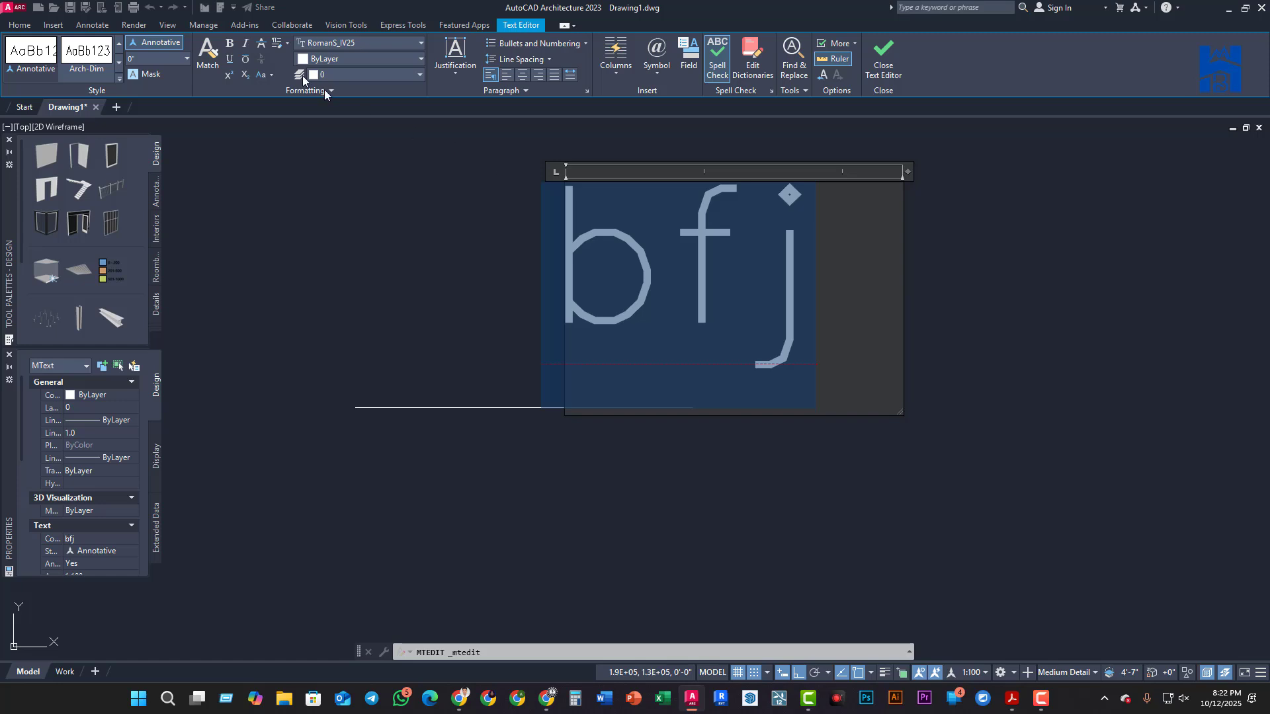
Finish editing the "bfj" text, keeping its new font
key(Escape)
key(Escape)
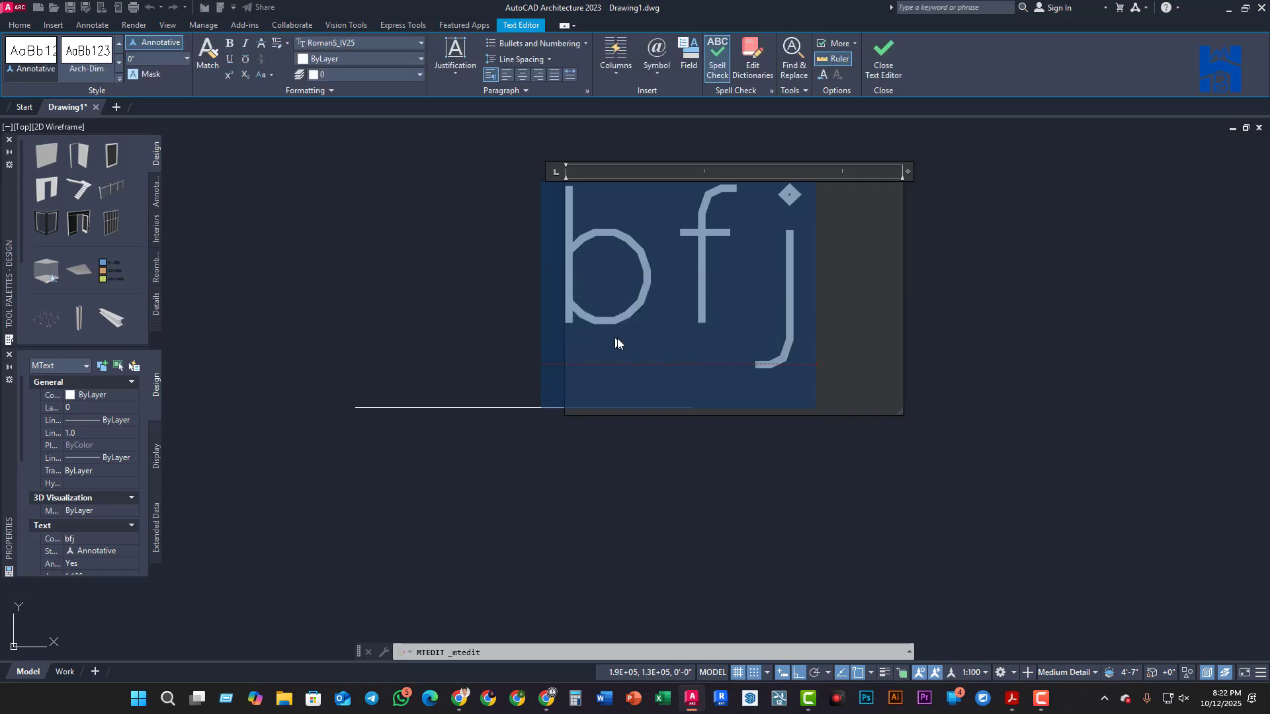
key(Escape)
key(Escape)
key(Escape)
click(777, 284)
click(992, 289)
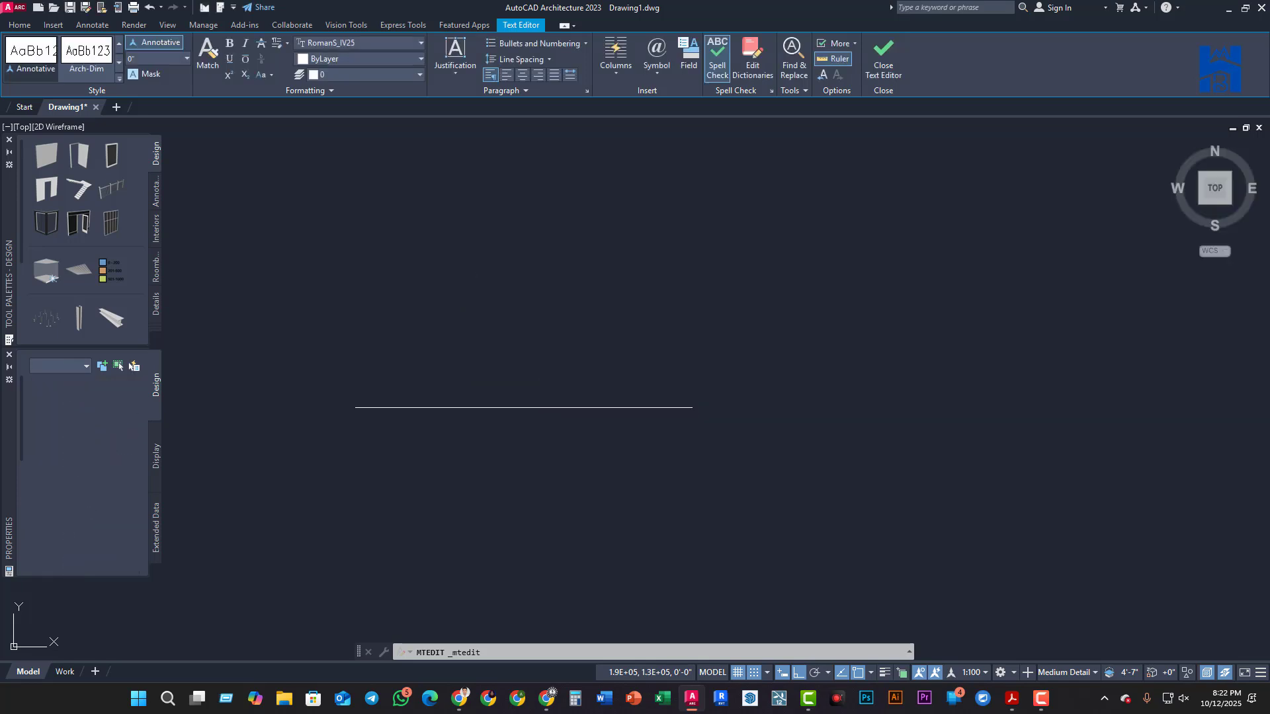
Delete the "bfj" text above the horizontal line
scroll(794, 377, down, 3)
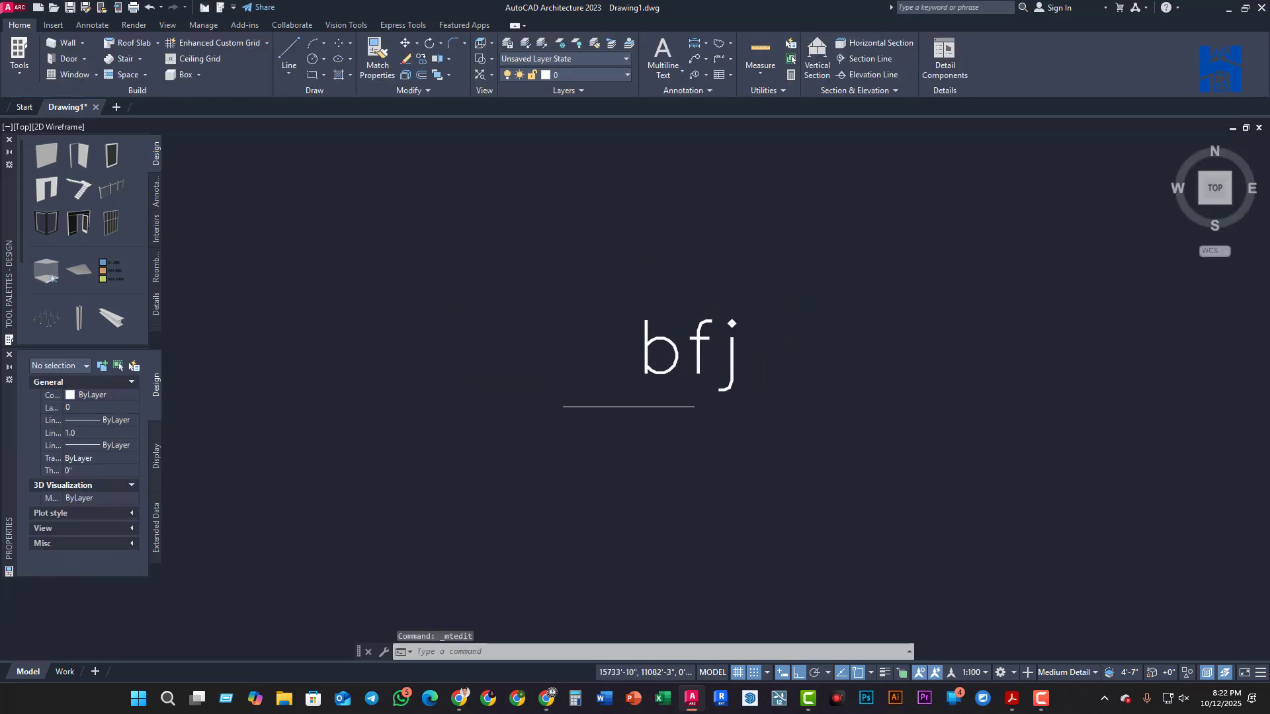
scroll(617, 275, up, 3)
click(617, 275)
click(965, 443)
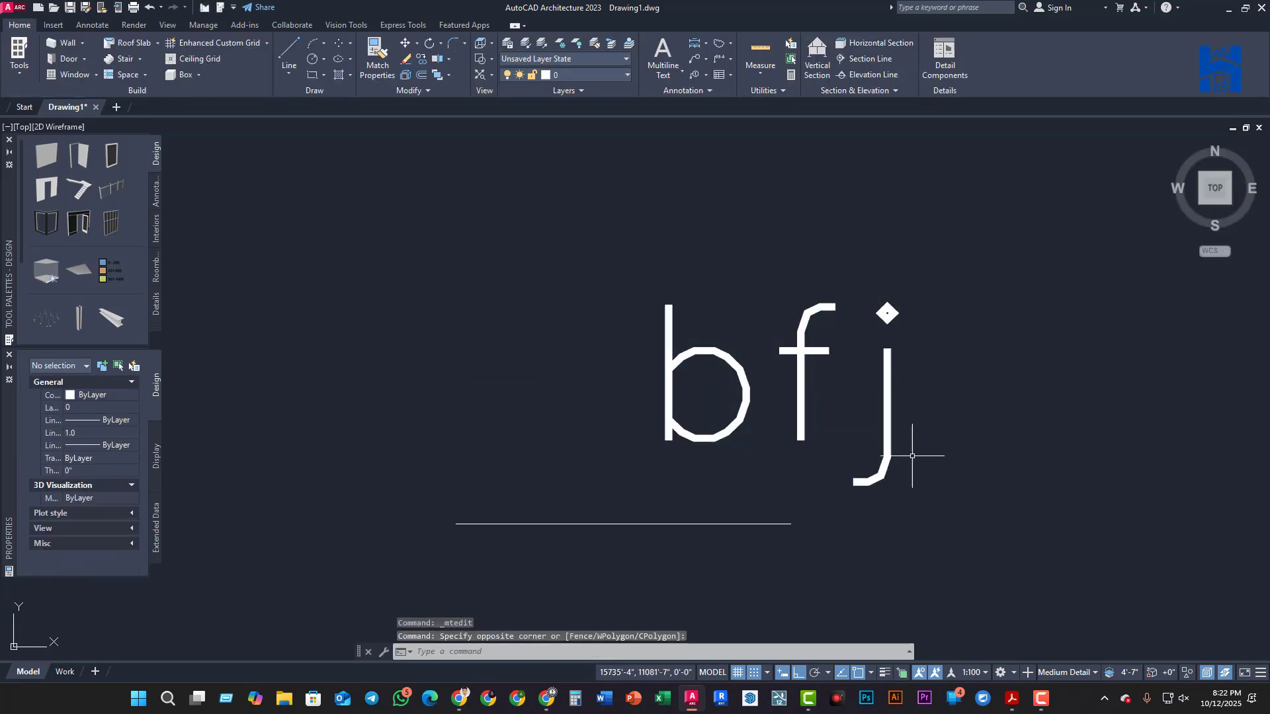
click(892, 453)
key(Delete)
Delete the remaining horizontal line using a window selection
mouse_move(893, 448)
middle_down()
mouse_move(793, 394)
mouse_move(856, 317)
mouse_move(1025, 194)
middle_up()
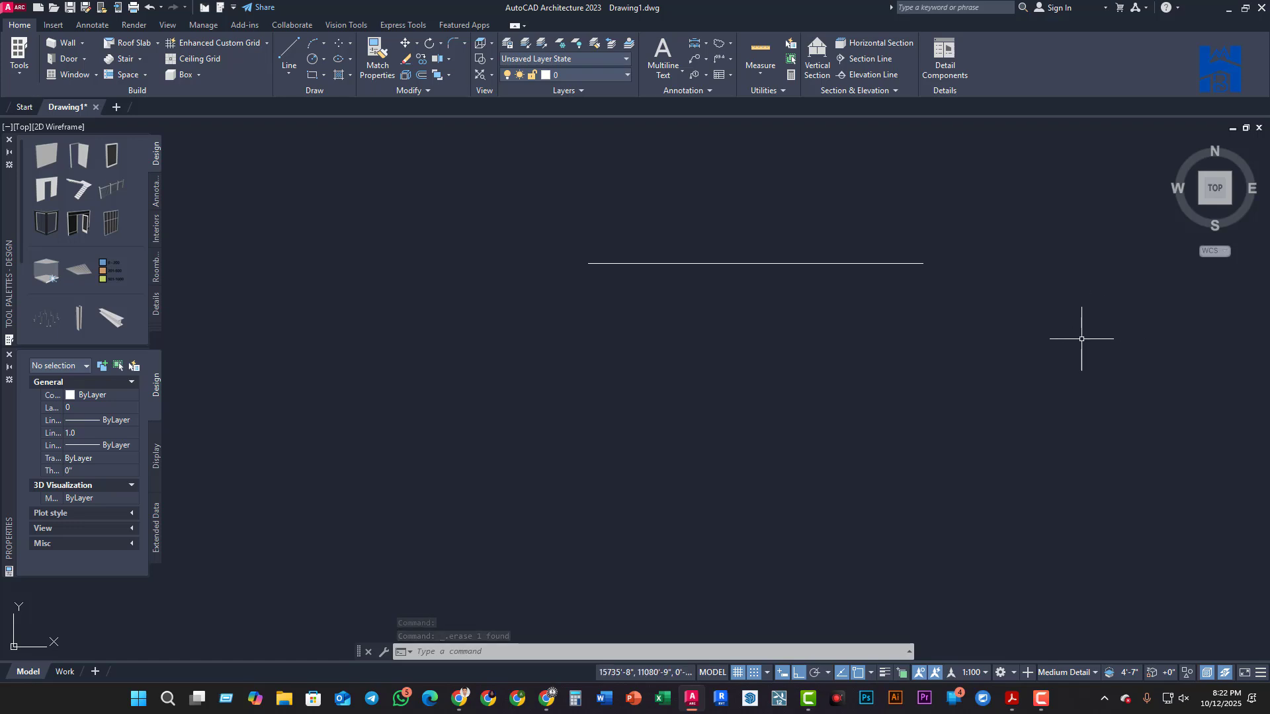
middle_drag(1082, 338, 1038, 385)
click(487, 249)
click(955, 377)
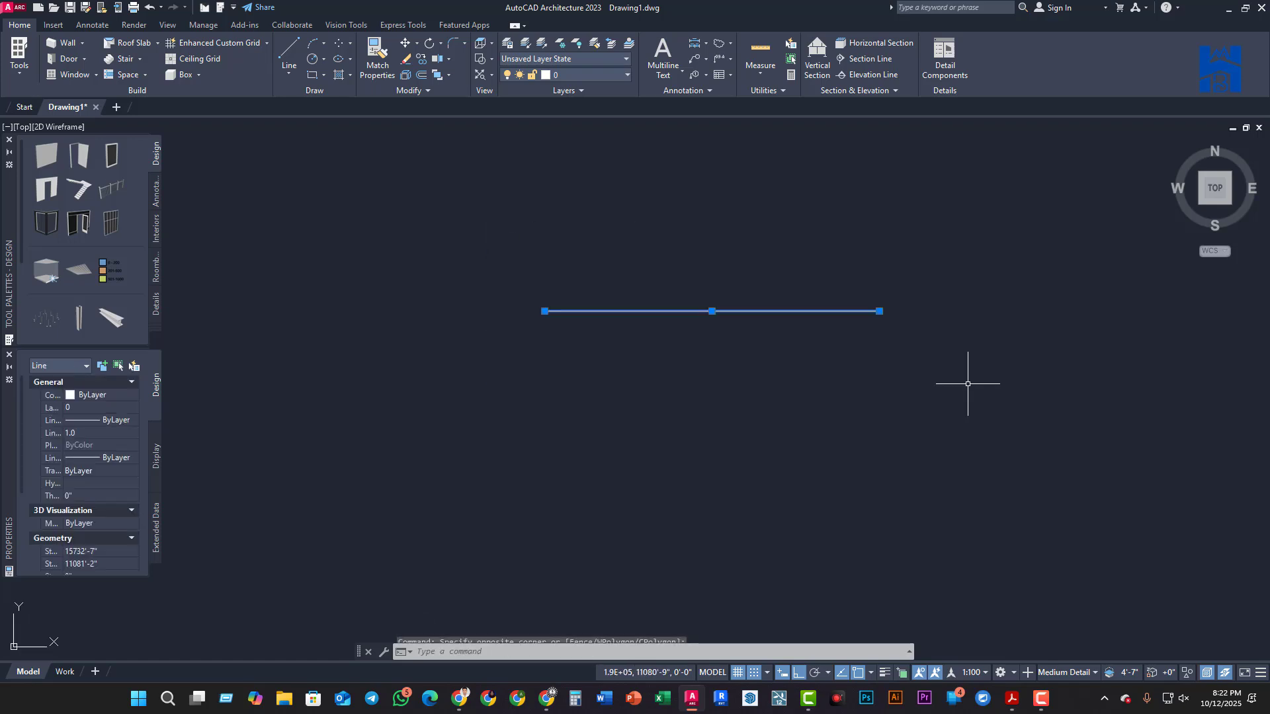
key(Delete)
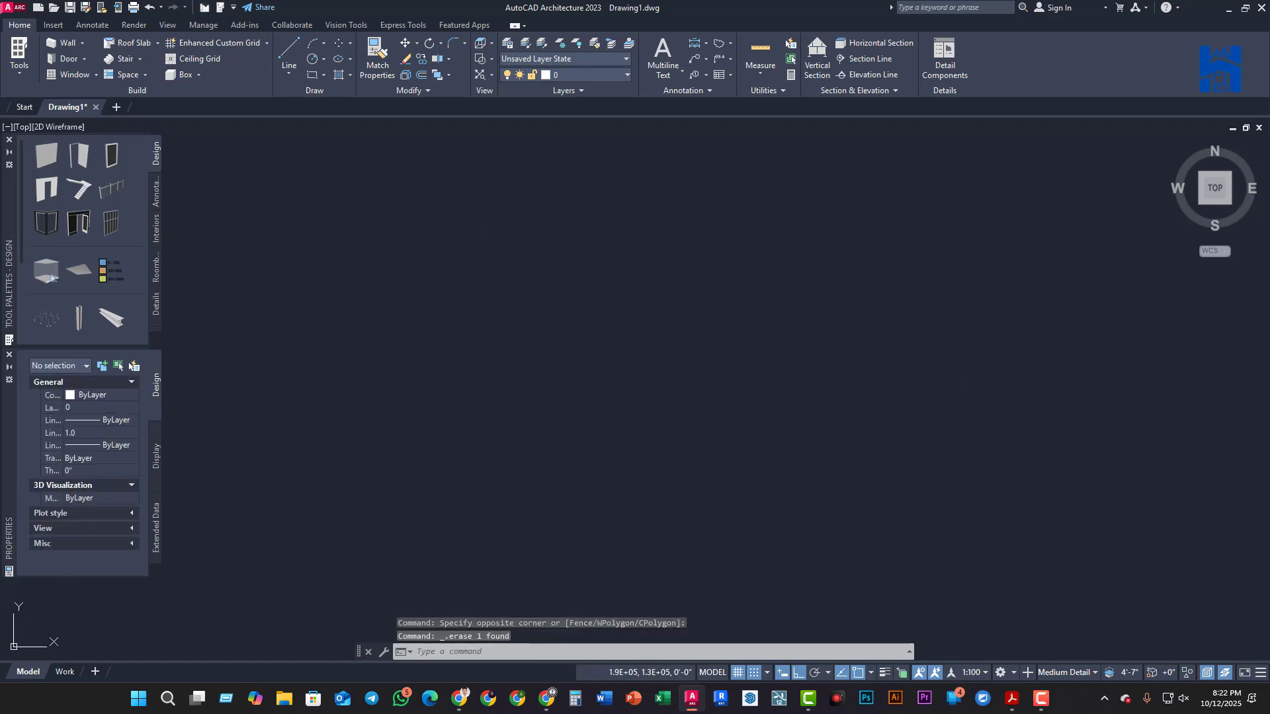
key(ctrl+s)
key(Escape)
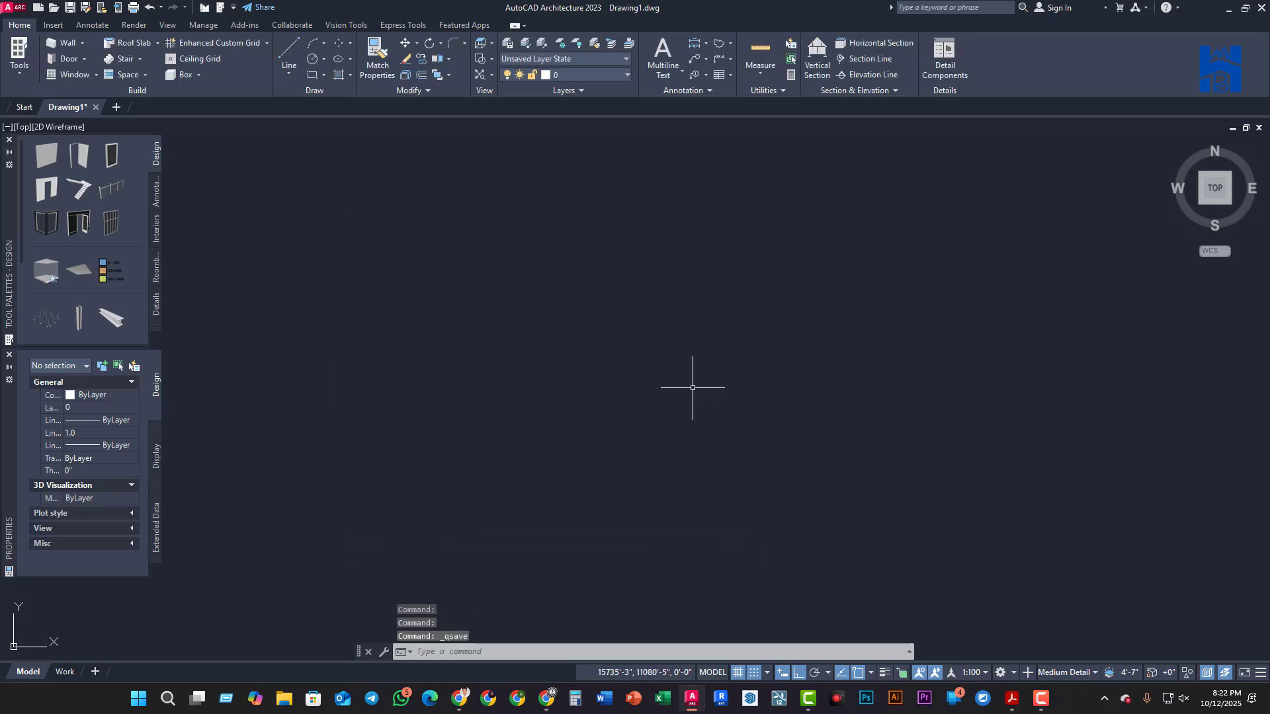
click(1012, 704)
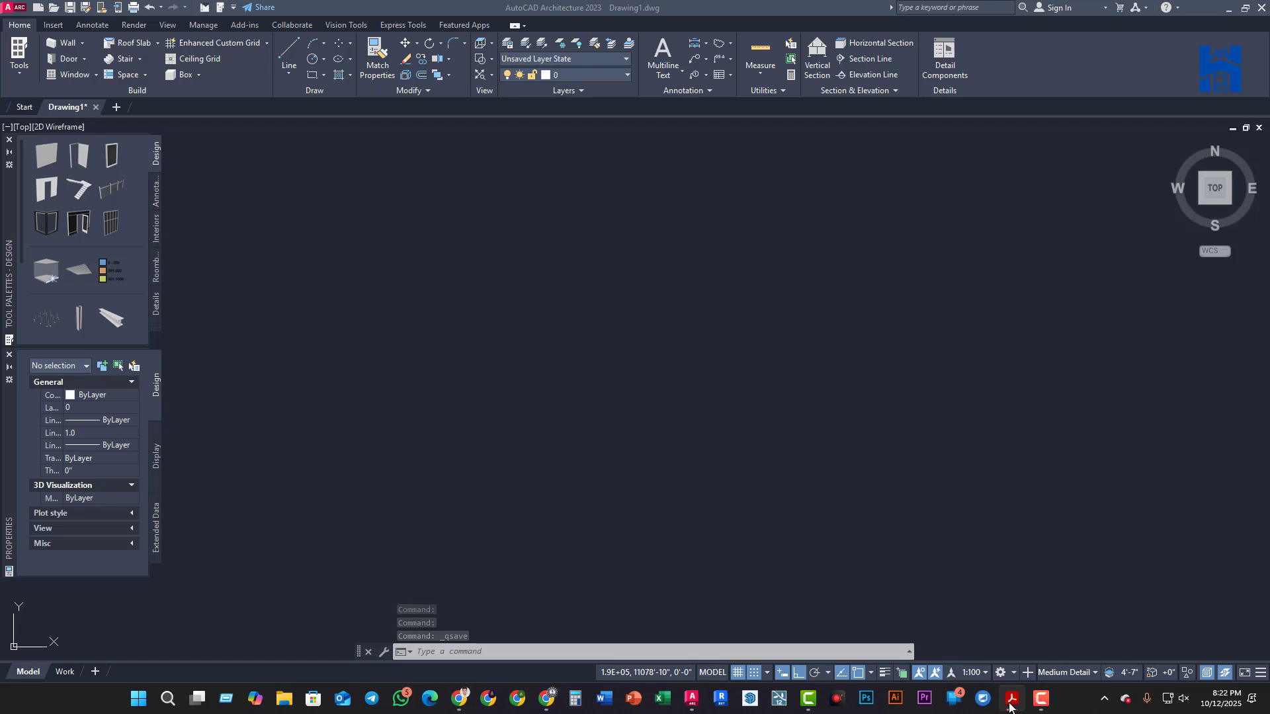
Undo the deletion of the horizontal line
key(ctrl+z)
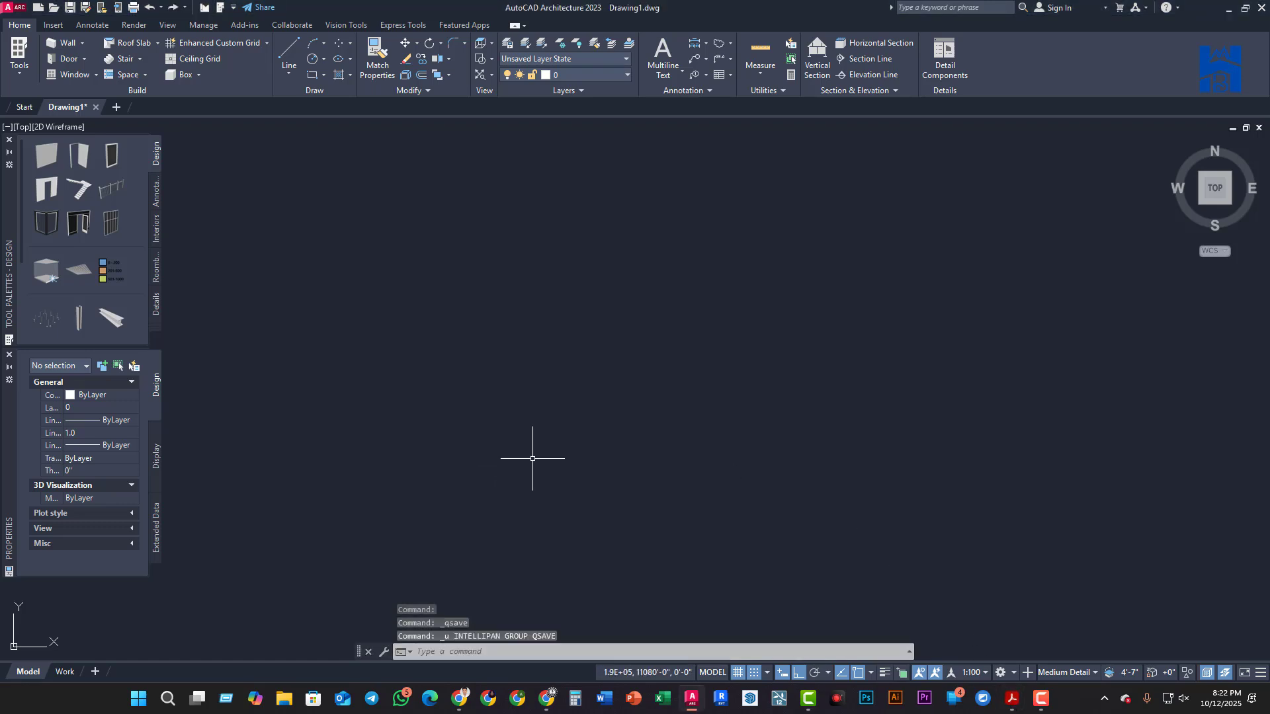
key(ctrl+z)
key(ctrl+z)
middle_drag(666, 342, 599, 421)
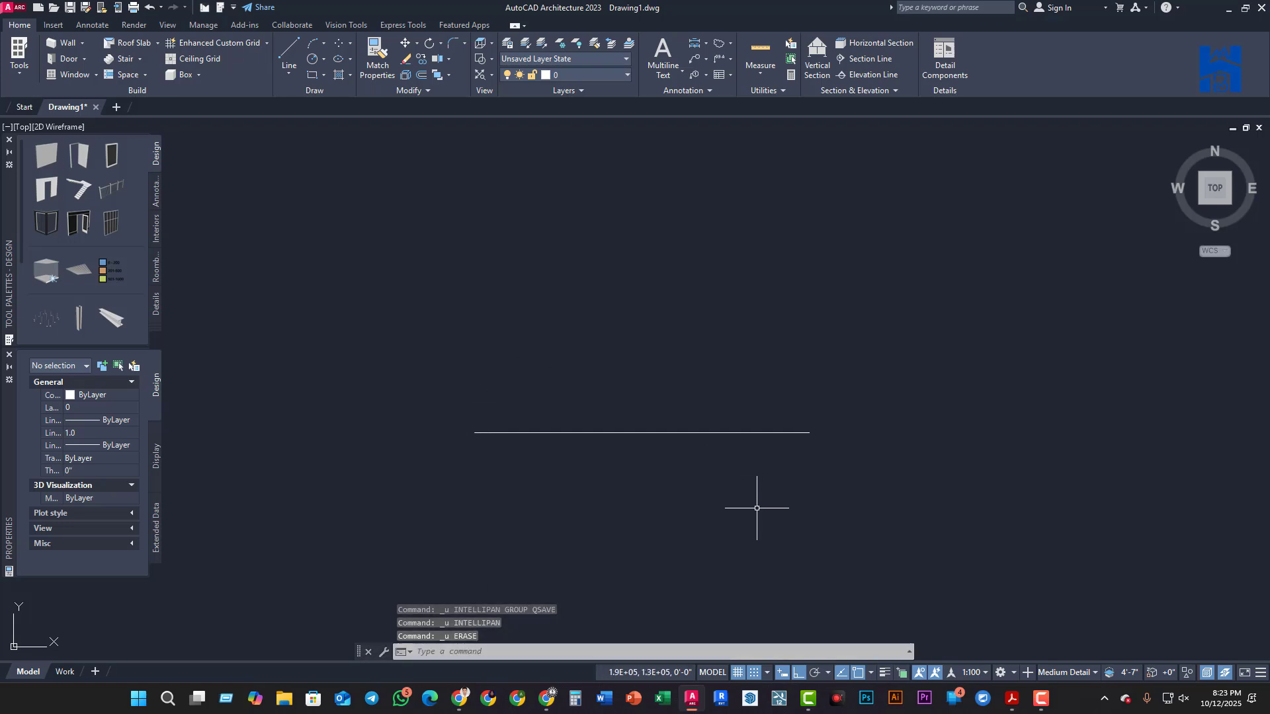
Dimension the full length of the horizontal line with DIM, placing the dimension above the line
text(dim)
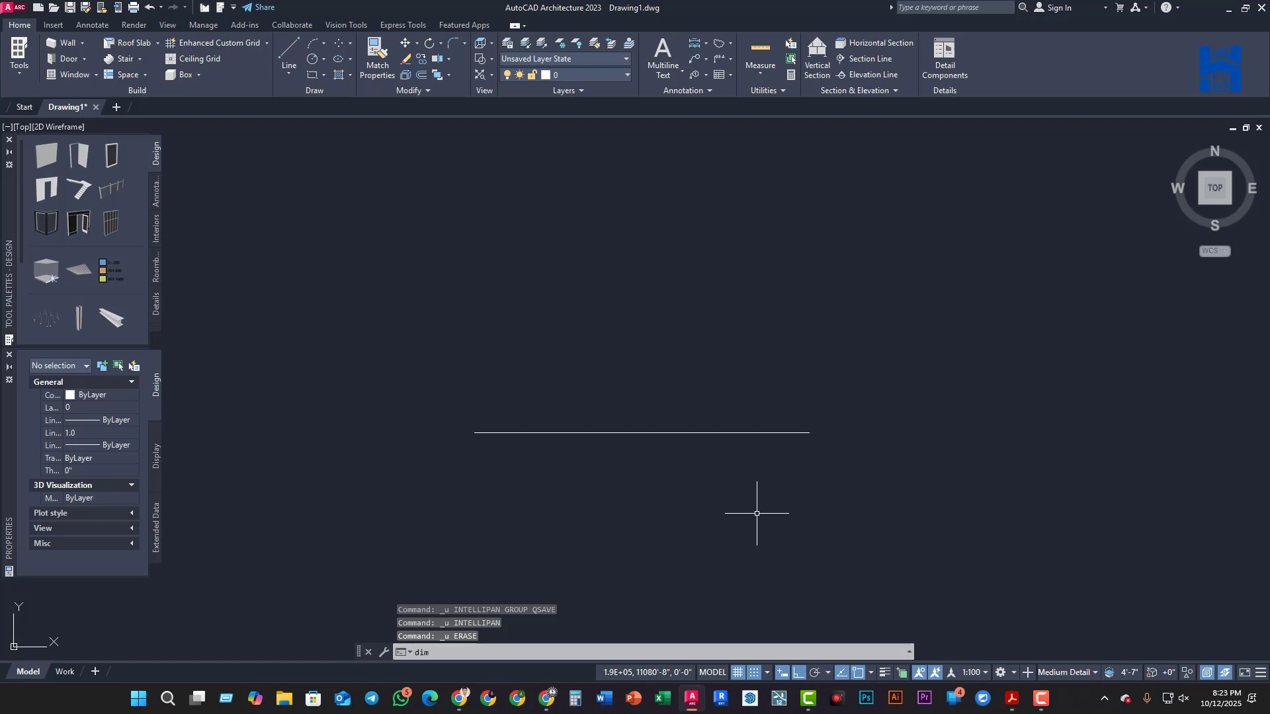
key(Return)
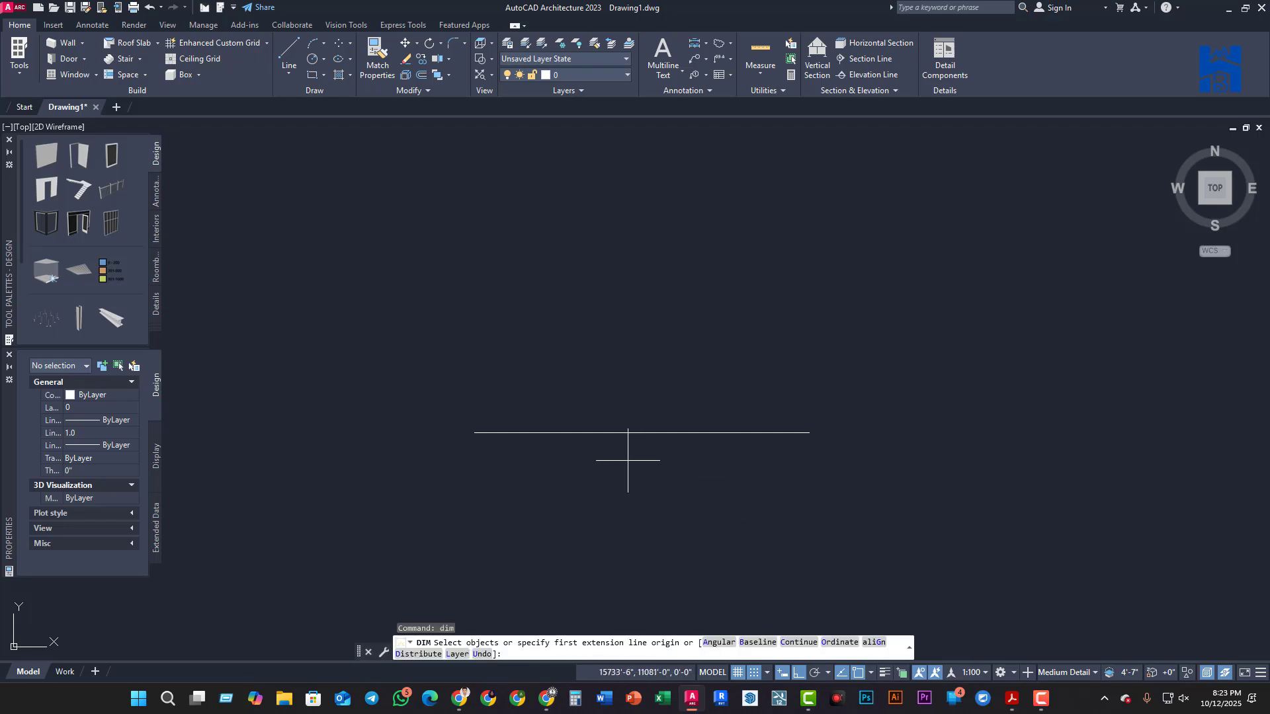
click(599, 434)
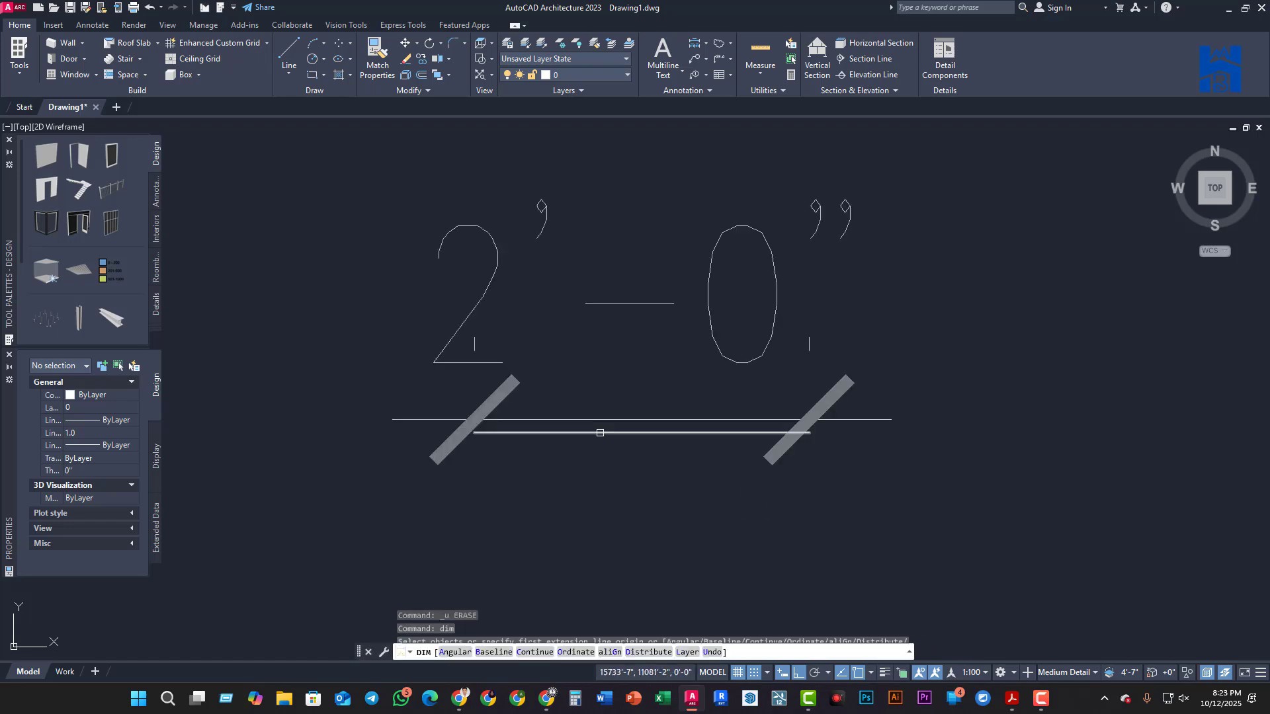
click(599, 293)
Dimension half of the horizontal line, from its first endpoint to its midpoint, placing the dimension below the line
click(474, 433)
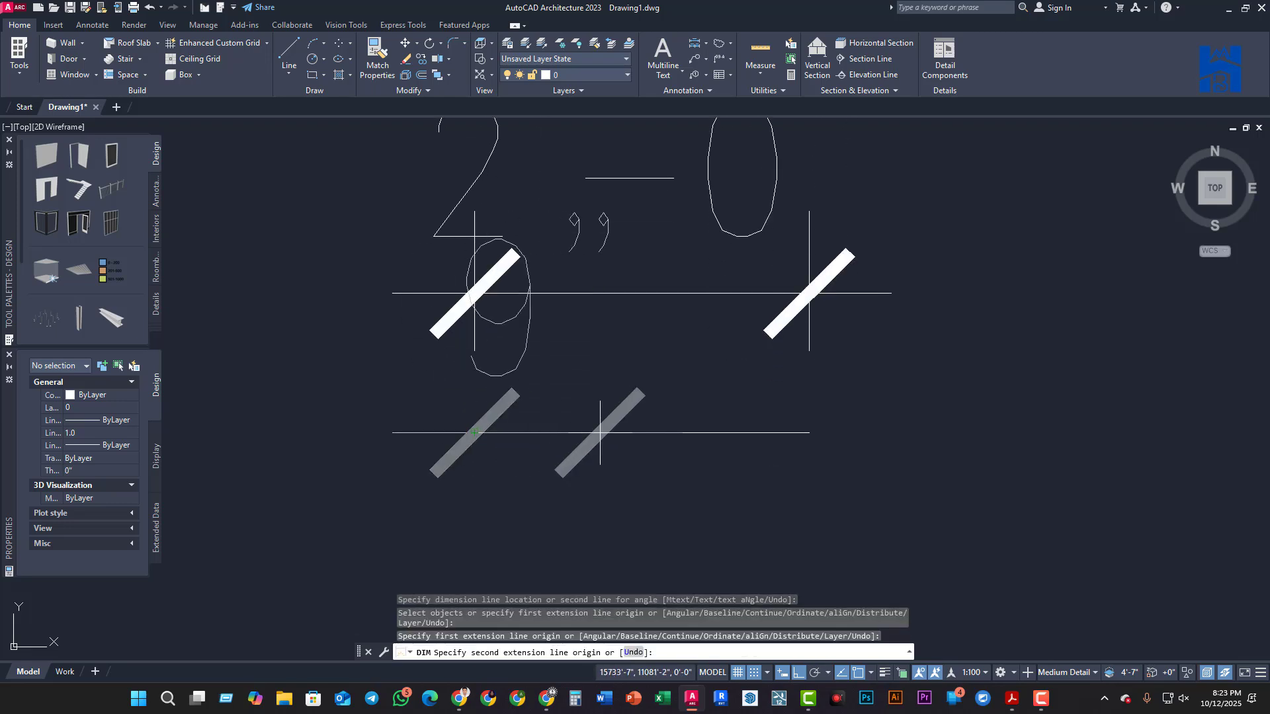
click(642, 433)
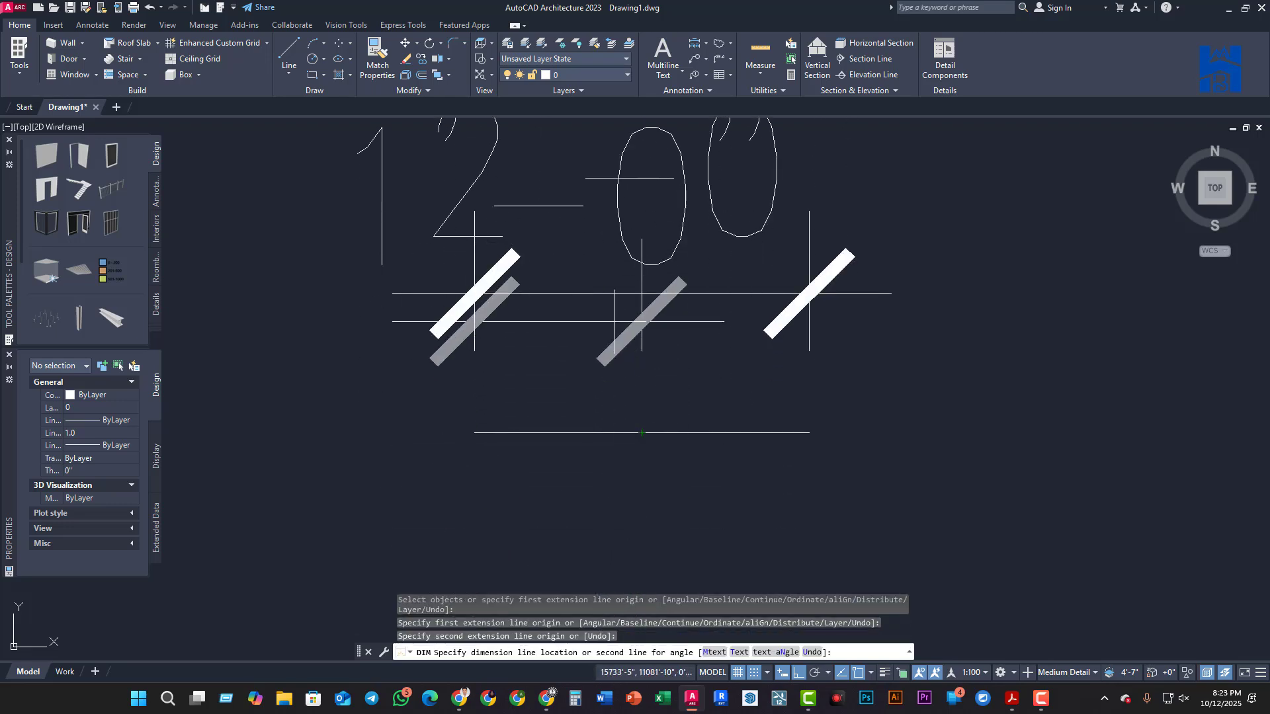
scroll(616, 291, down, 3)
scroll(610, 387, up, 2)
click(632, 369)
middle_drag(822, 344, 717, 464)
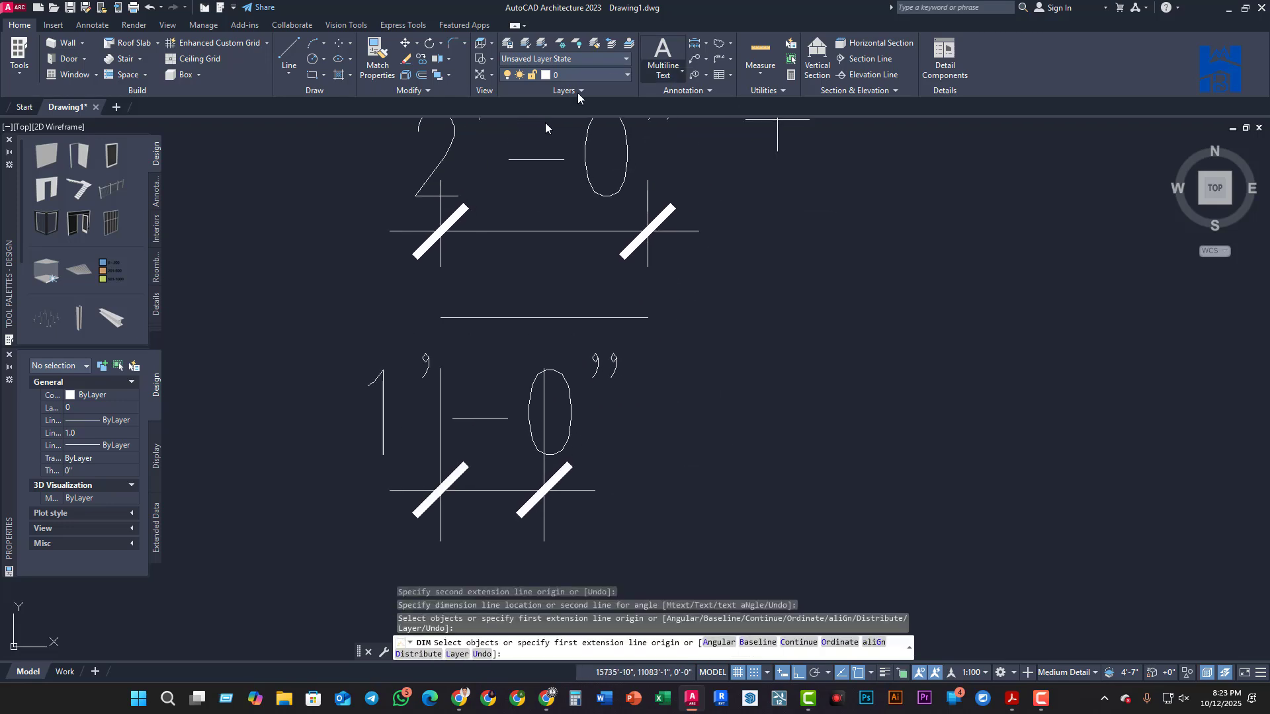
key(Return)
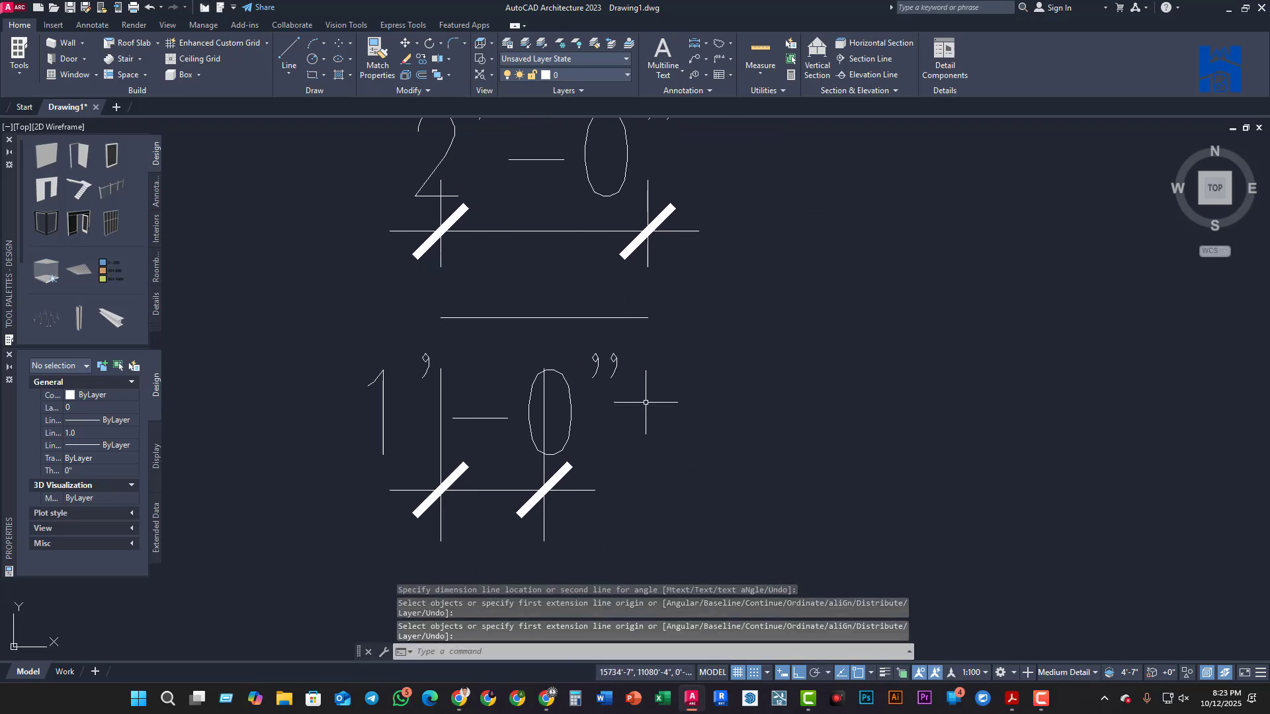
middle_drag(700, 439, 670, 439)
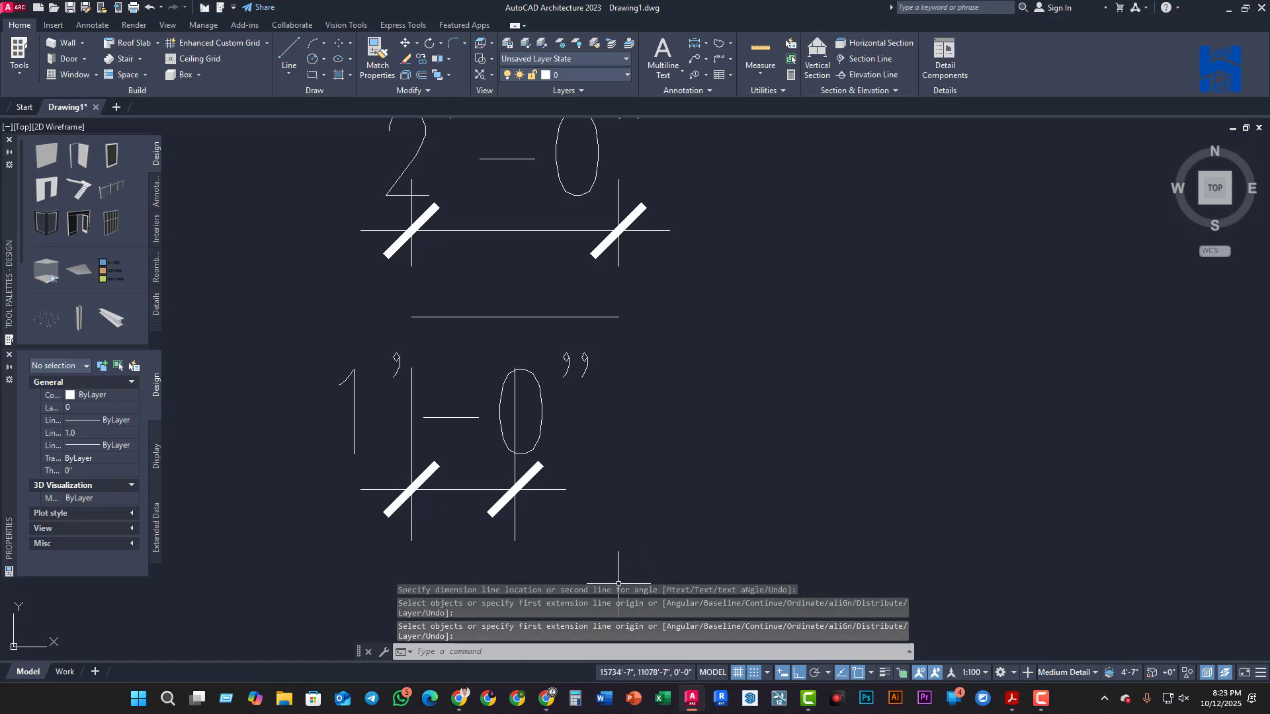
key(Escape)
key(Escape)
key(Escape)
mouse_move(587, 470)
middle_down()
mouse_move(519, 521)
mouse_move(657, 487)
mouse_move(581, 508)
middle_up()
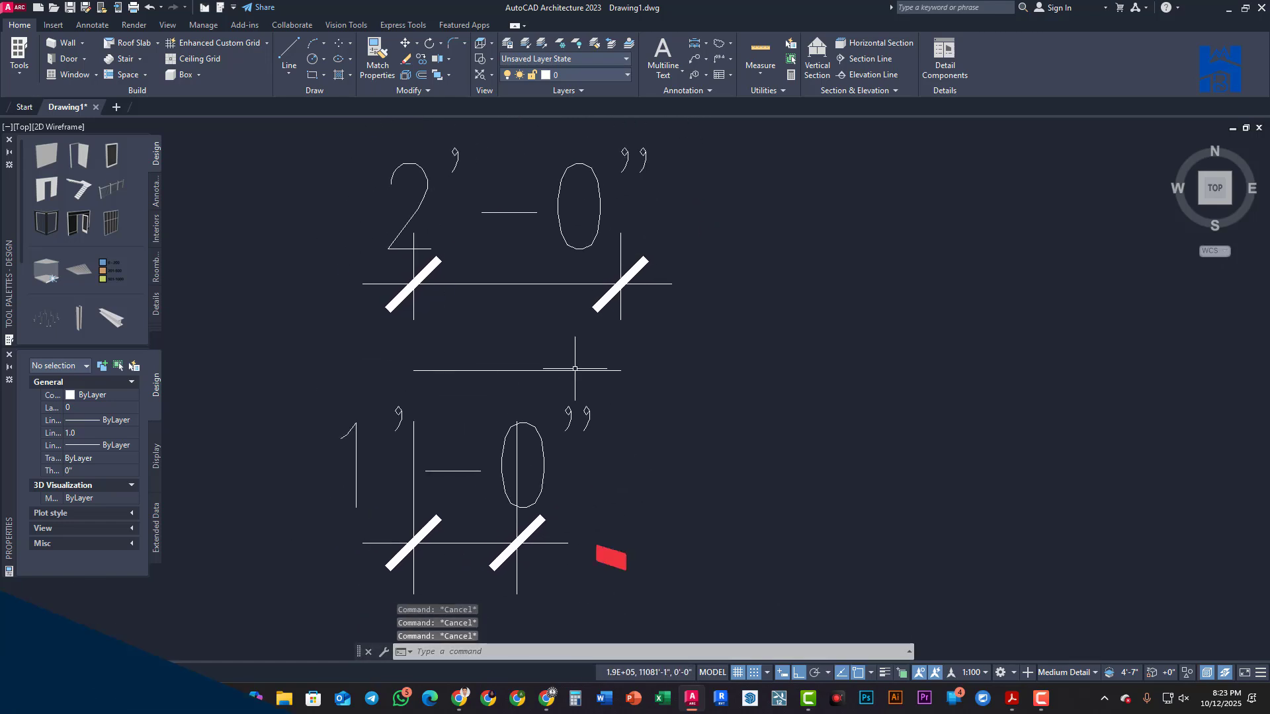
Delete the dimensions above and below the horizontal line
middle_drag(574, 368, 671, 321)
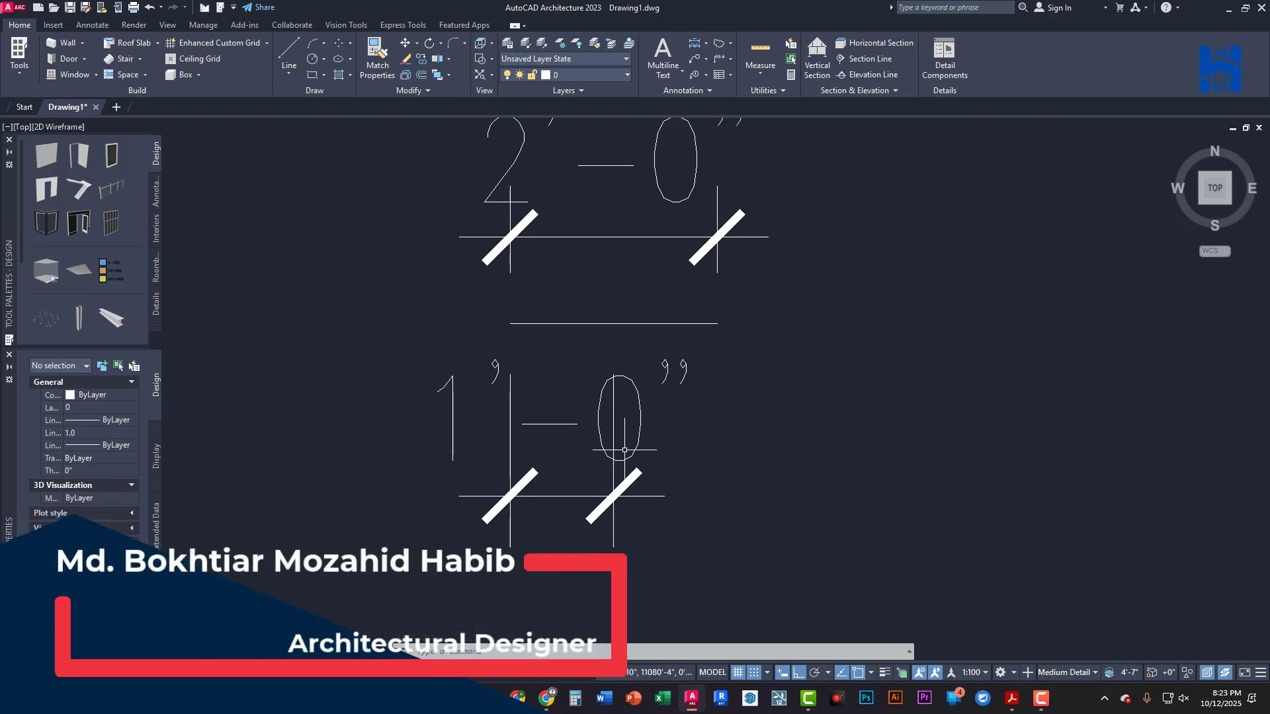
mouse_move(695, 440)
middle_down()
mouse_move(656, 479)
mouse_move(609, 487)
mouse_move(695, 476)
mouse_move(668, 457)
middle_up()
click(652, 281)
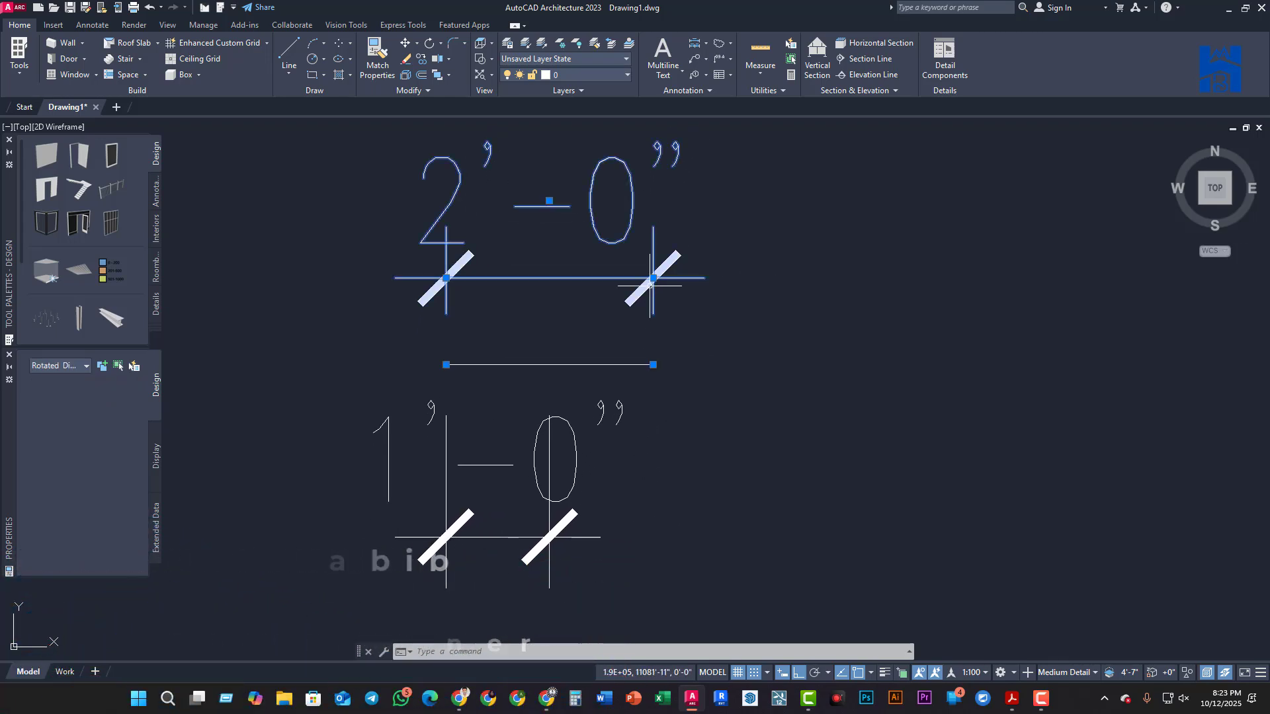
key(Delete)
click(561, 509)
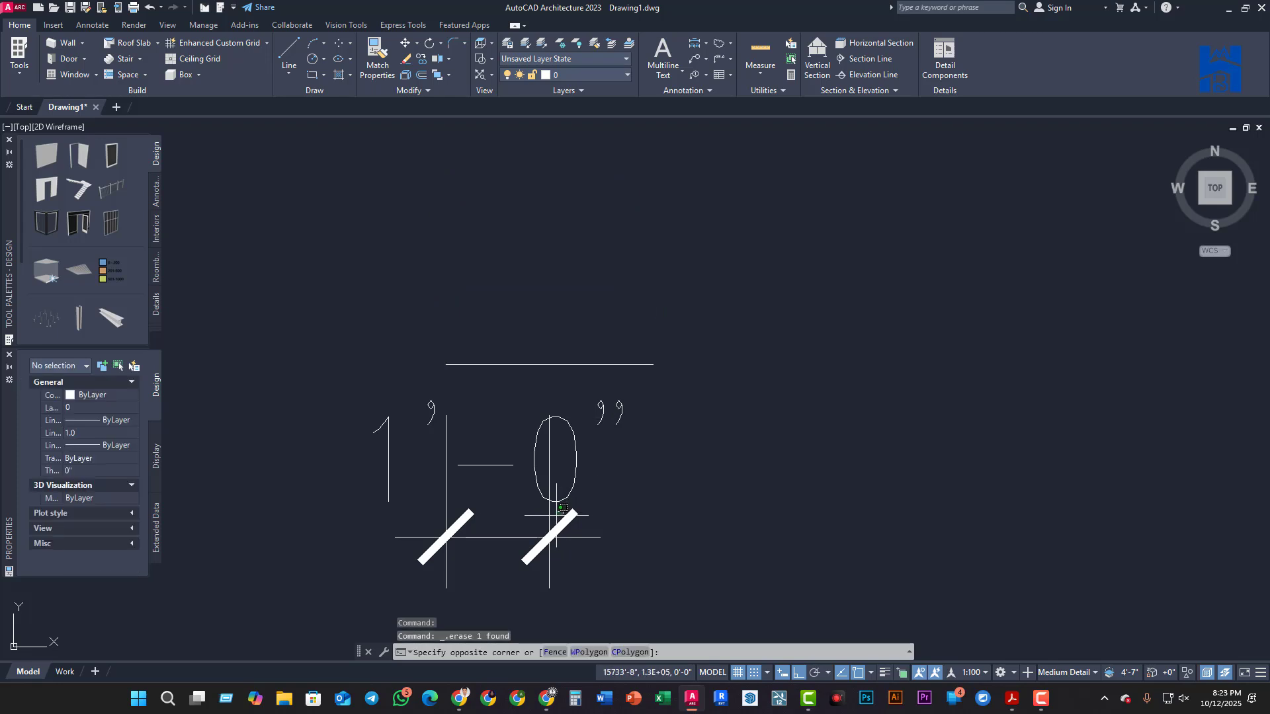
click(556, 516)
click(564, 522)
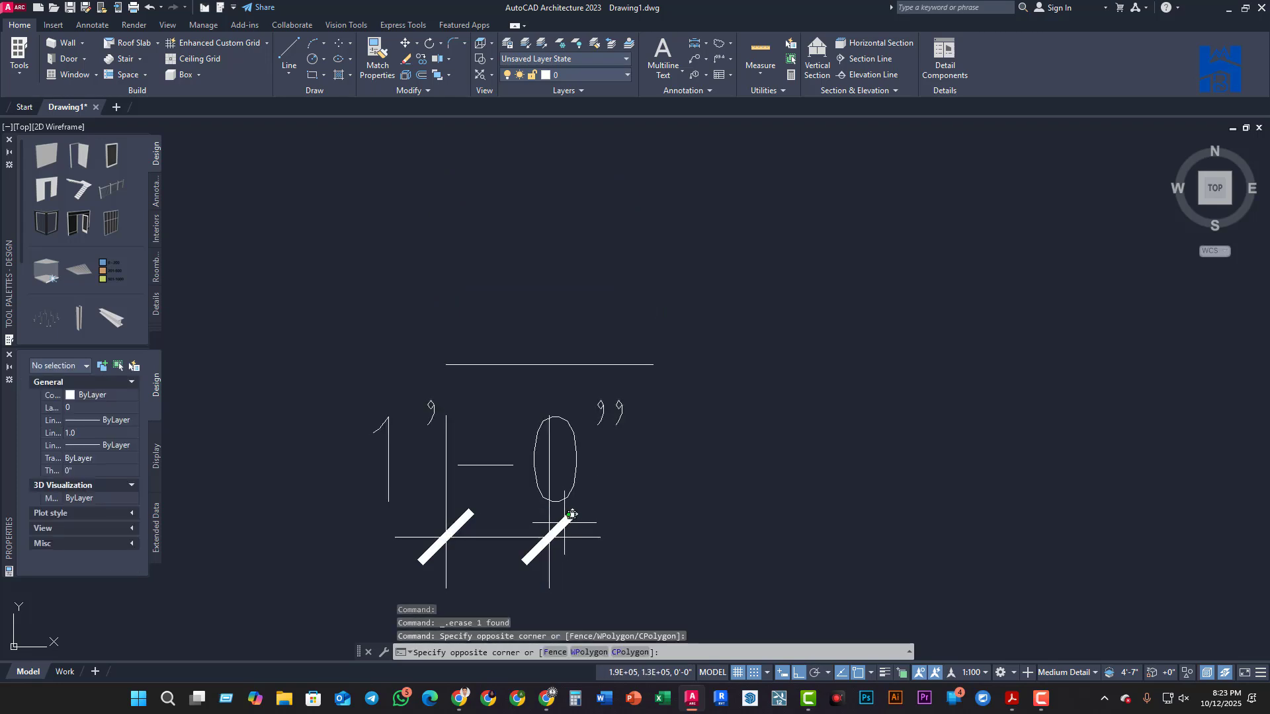
click(559, 524)
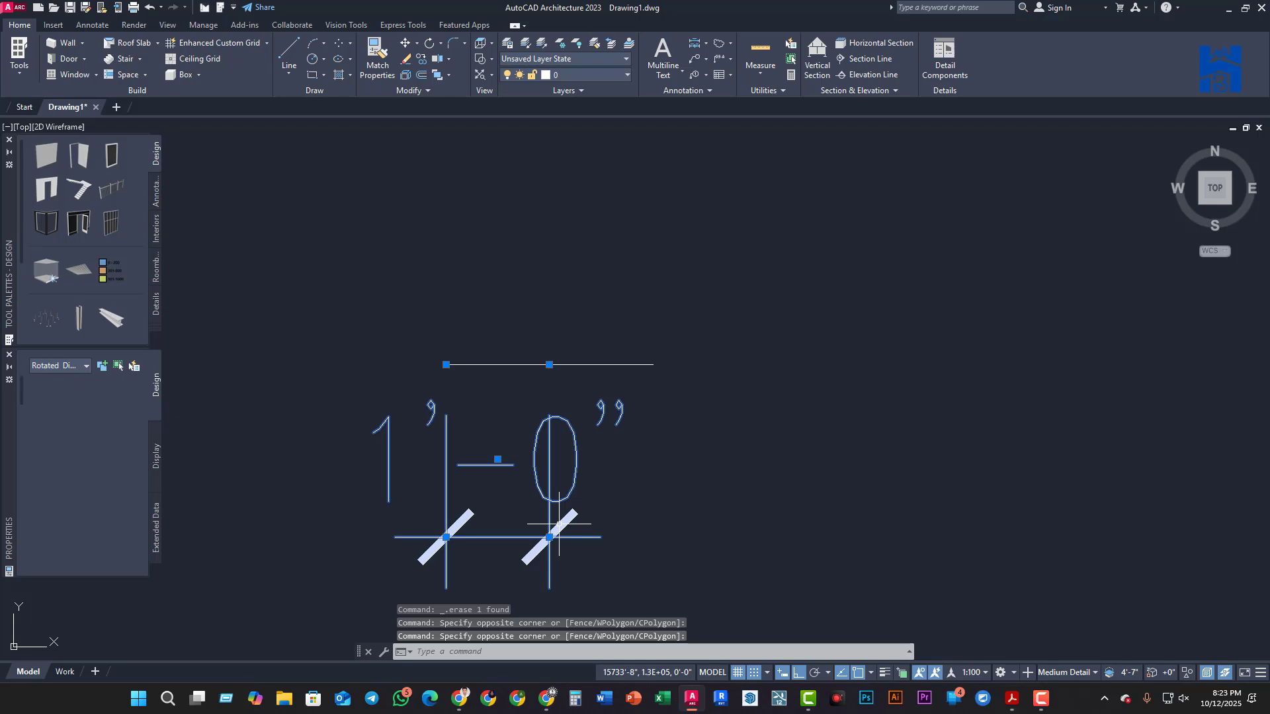
key(Delete)
key(Escape)
key(Escape)
mouse_move(590, 420)
middle_down()
mouse_move(573, 476)
mouse_move(631, 461)
middle_up()
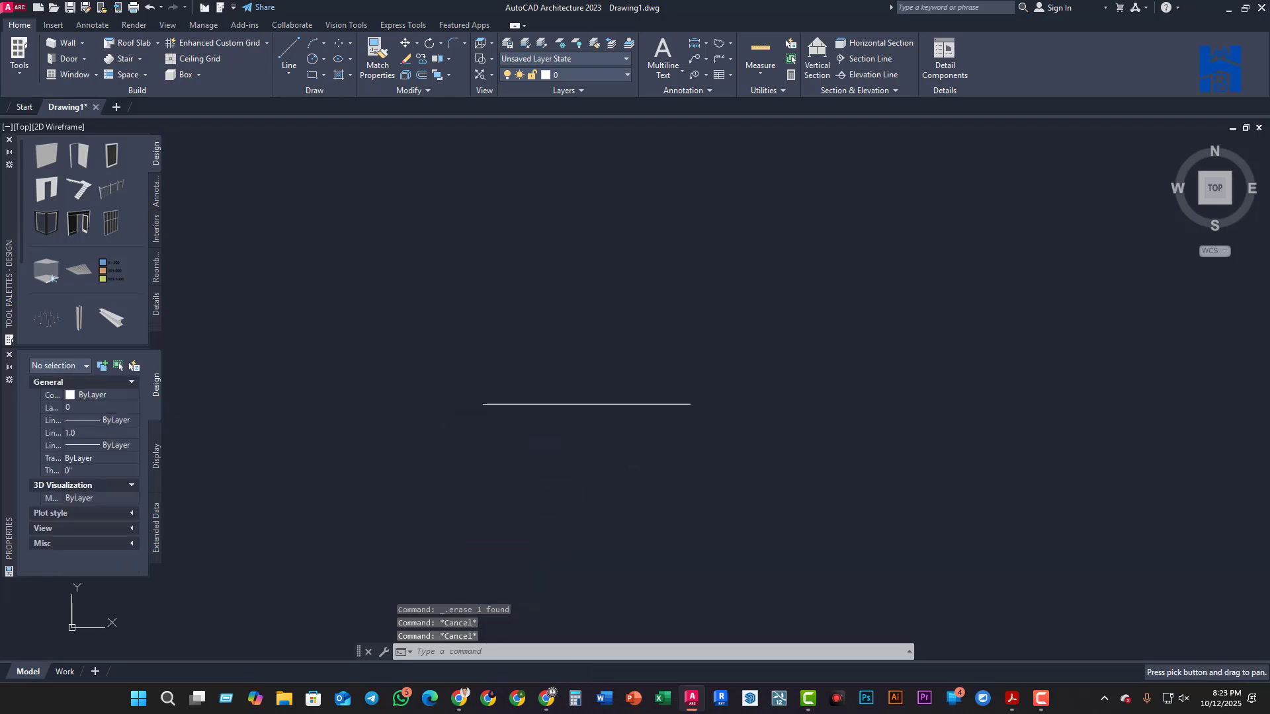
key(ctrl+s)
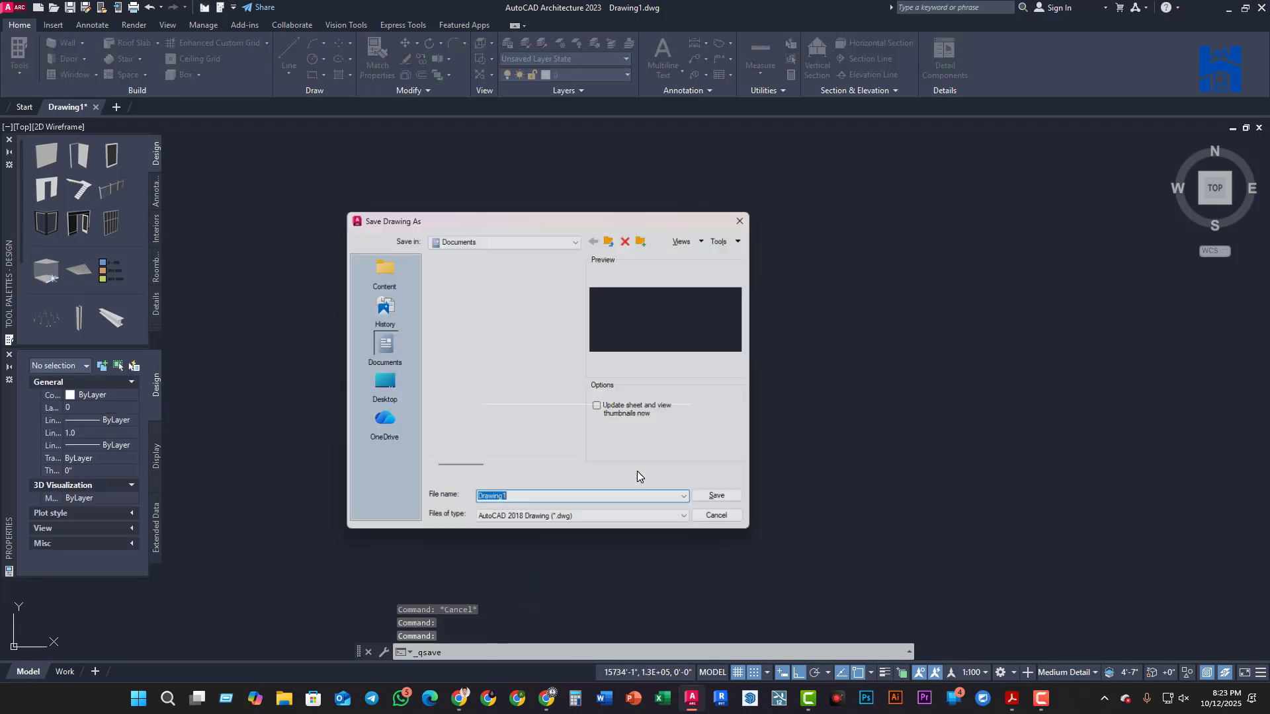
key(Escape)
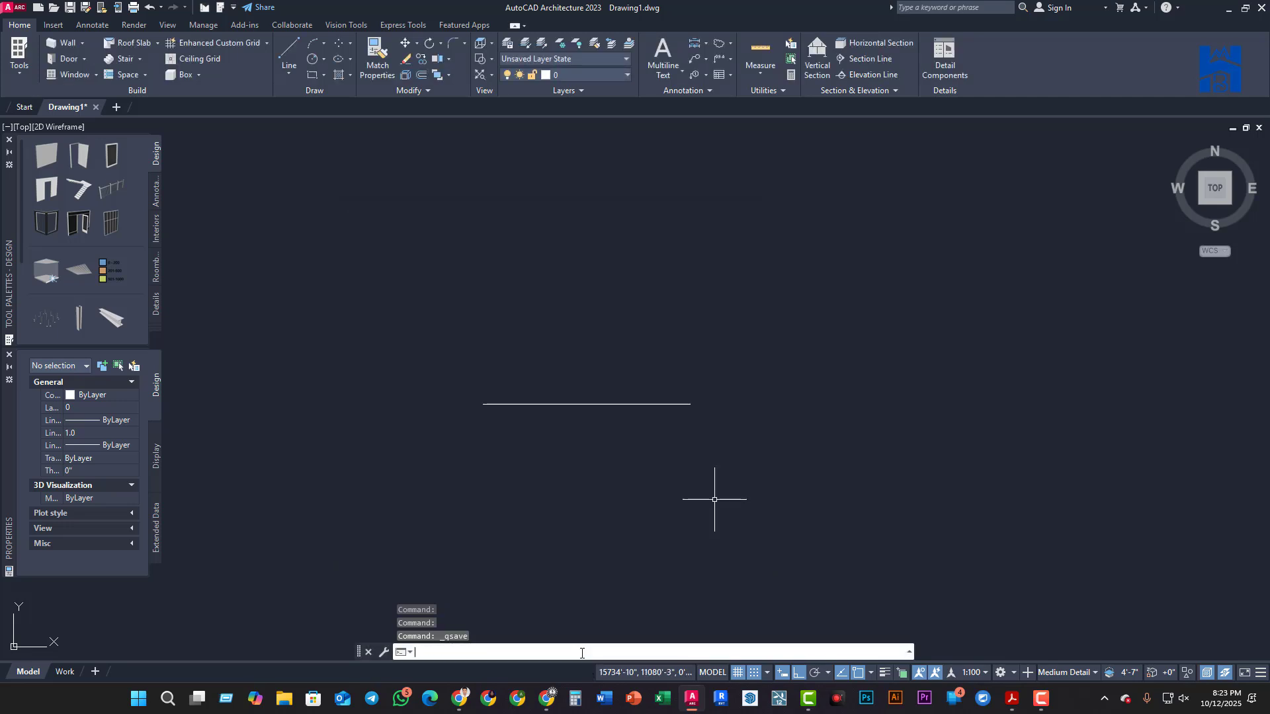
text(1)
key(BackSpace)
text(LA)
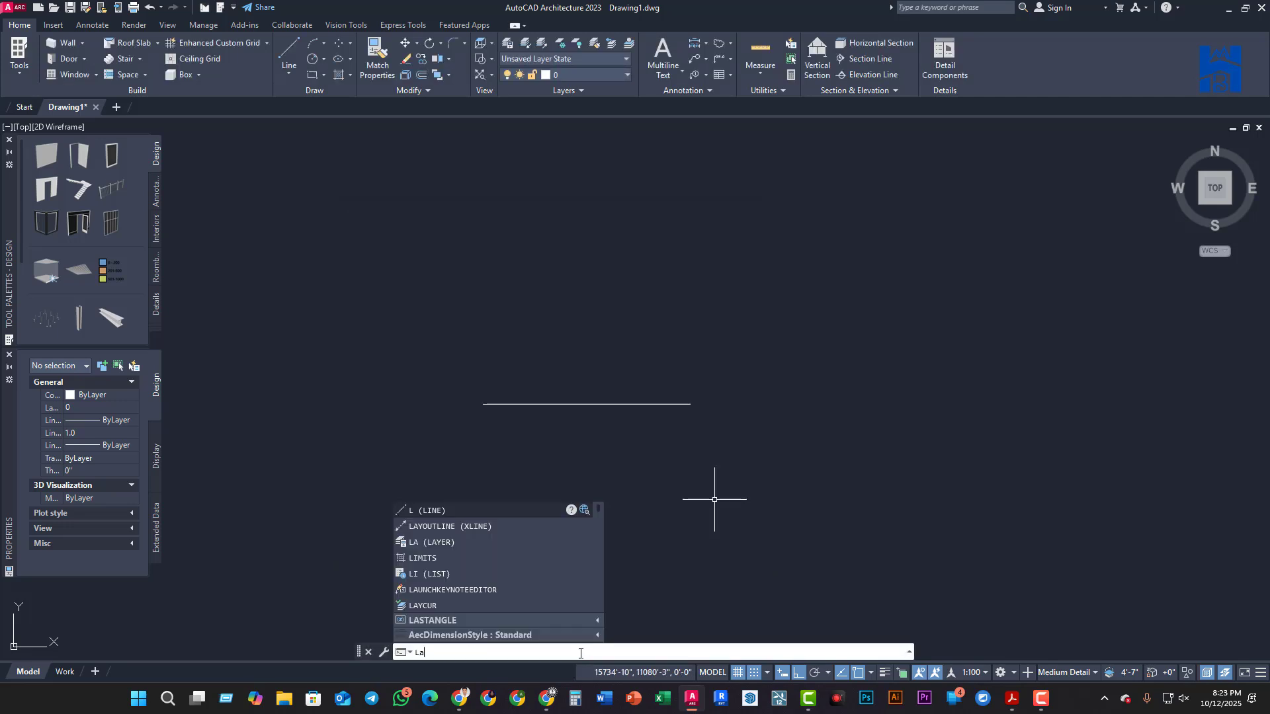
text(d)
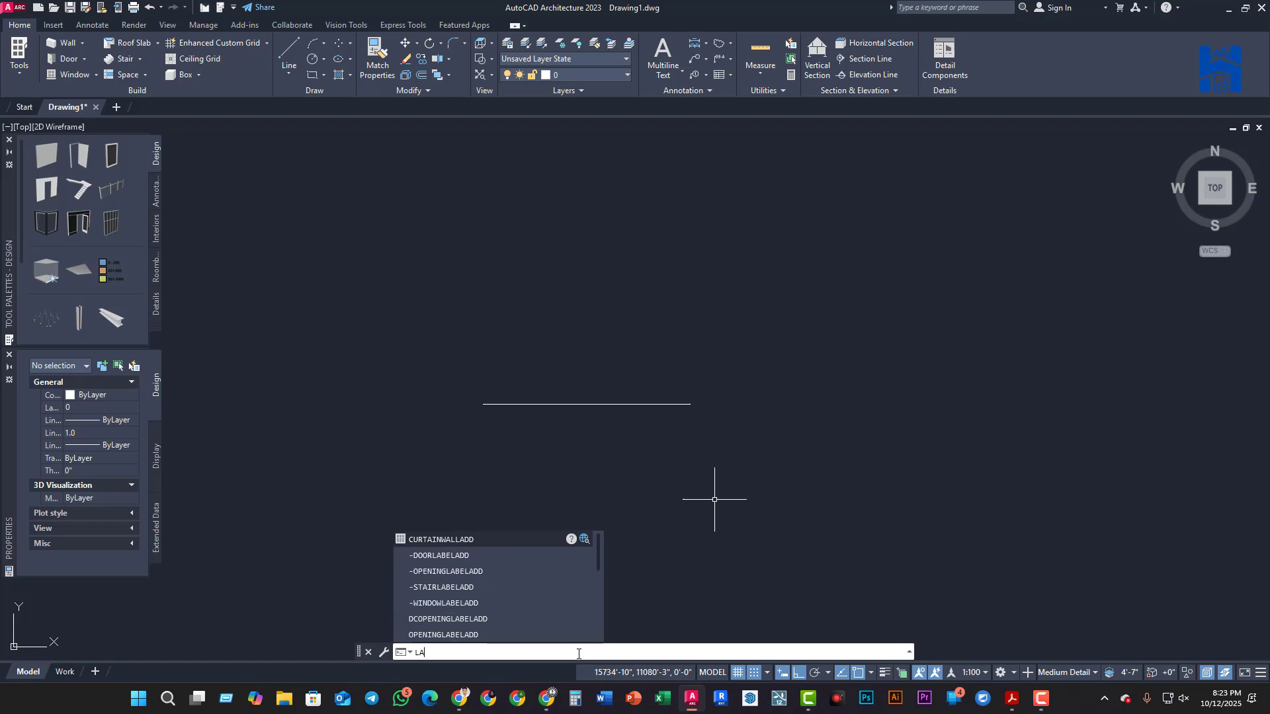
key(Escape)
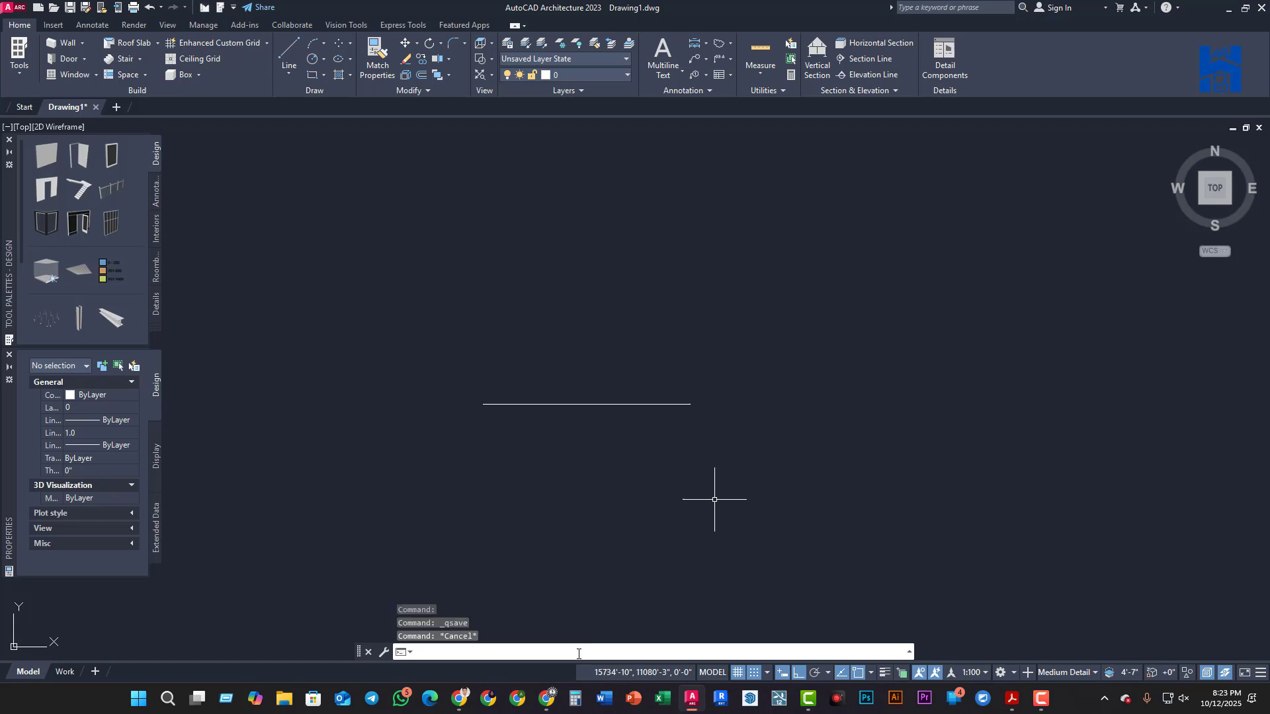
key(Escape)
key(Escape)
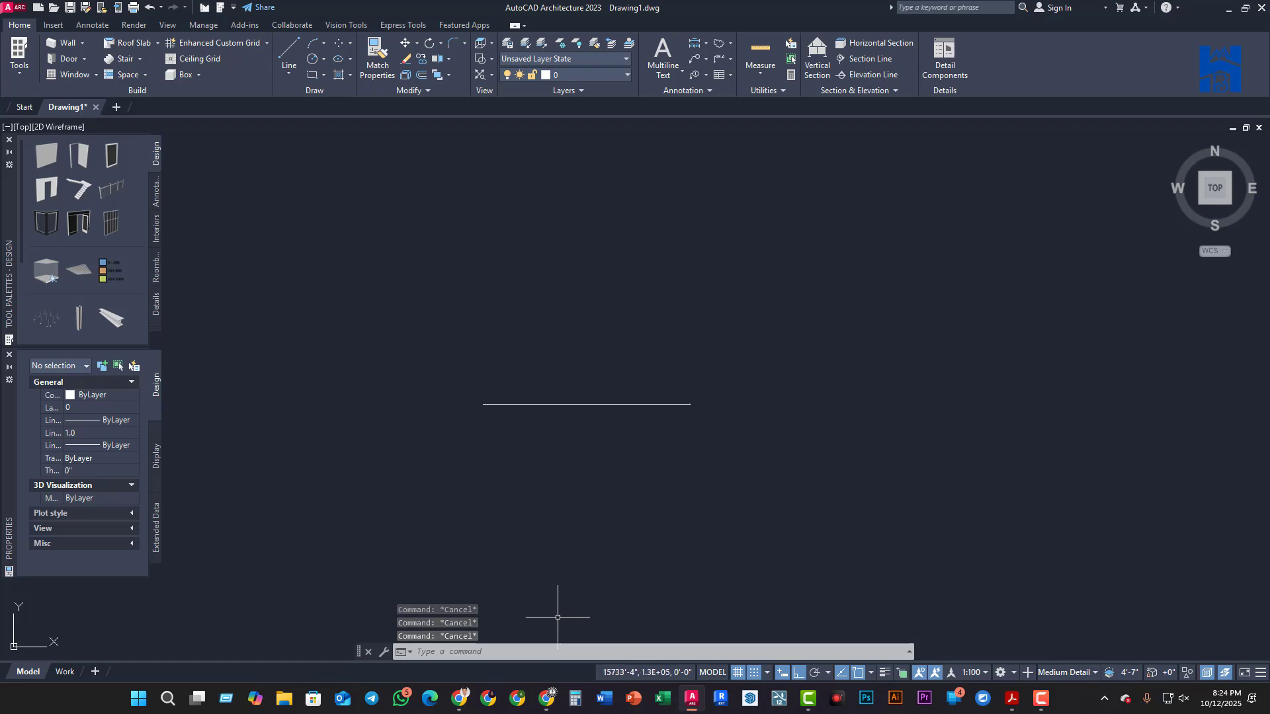
Delete the remaining horizontal line using a window selection
middle_drag(515, 528, 598, 511)
click(513, 335)
click(841, 430)
key(Delete)
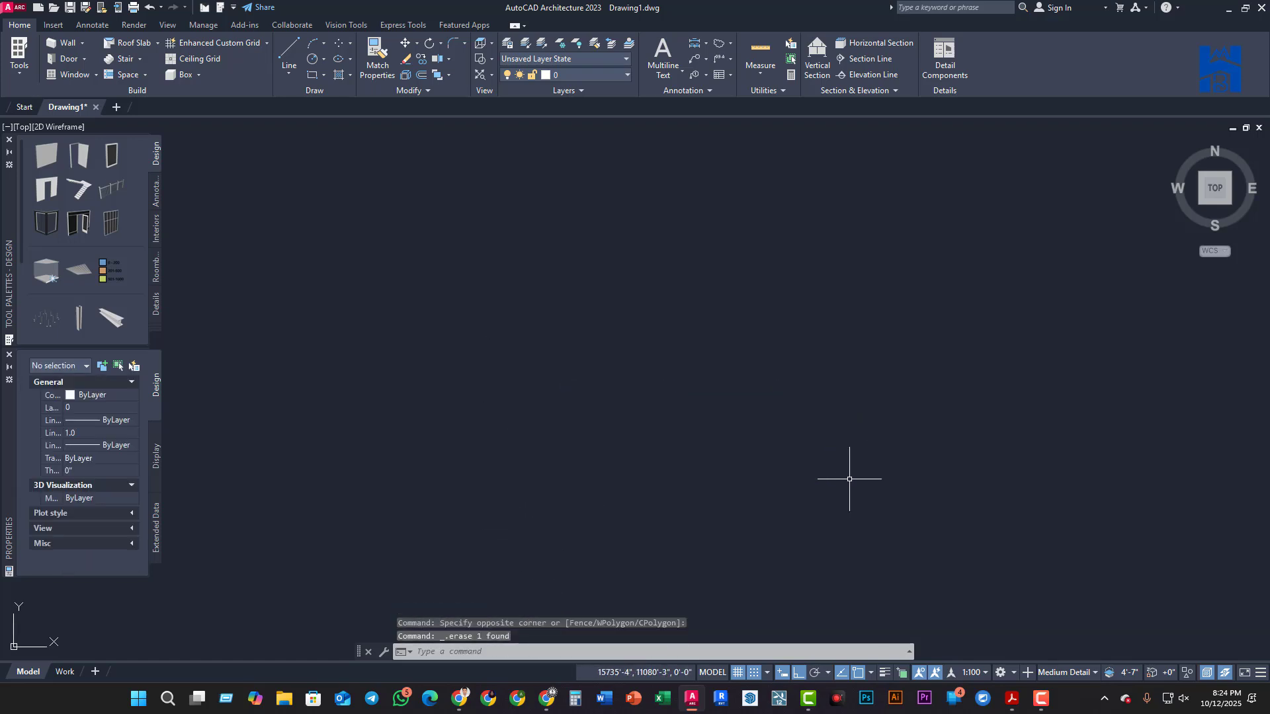
Switch to the PDF presentation to check the 5th class command topics, and return to the AutoCAD drawing
key(alt+Tab)
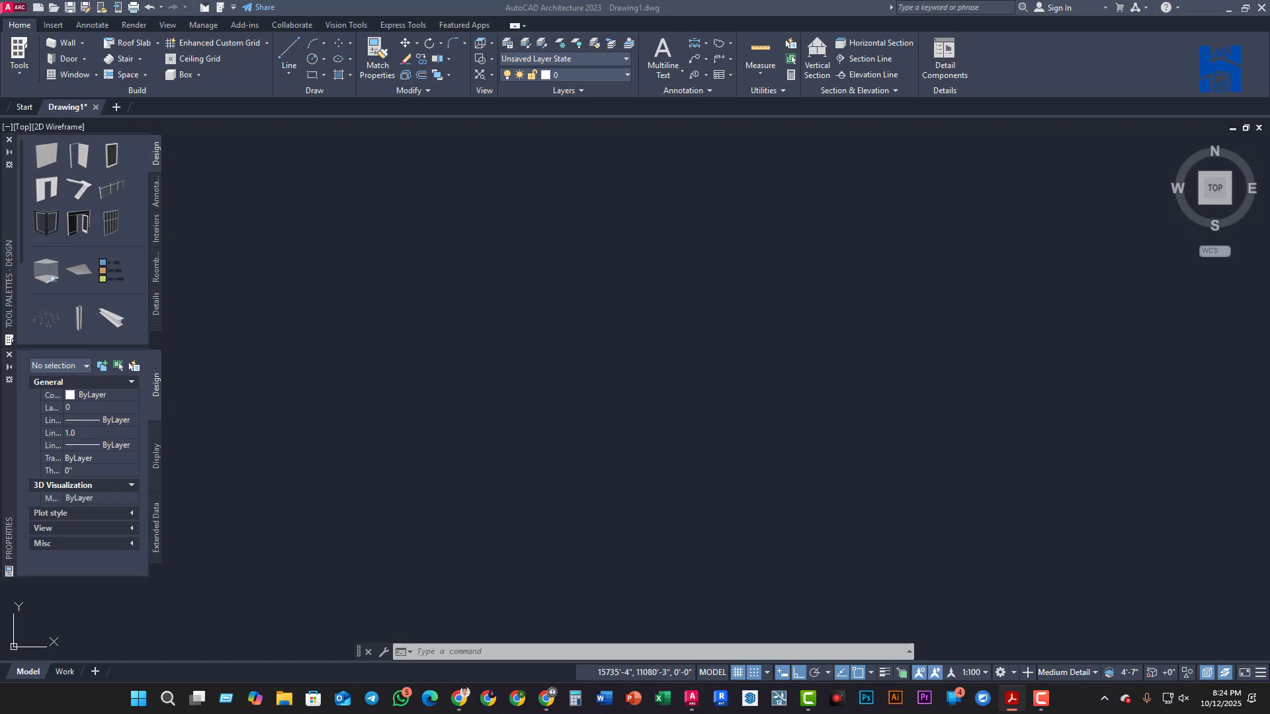
key(alt+Tab)
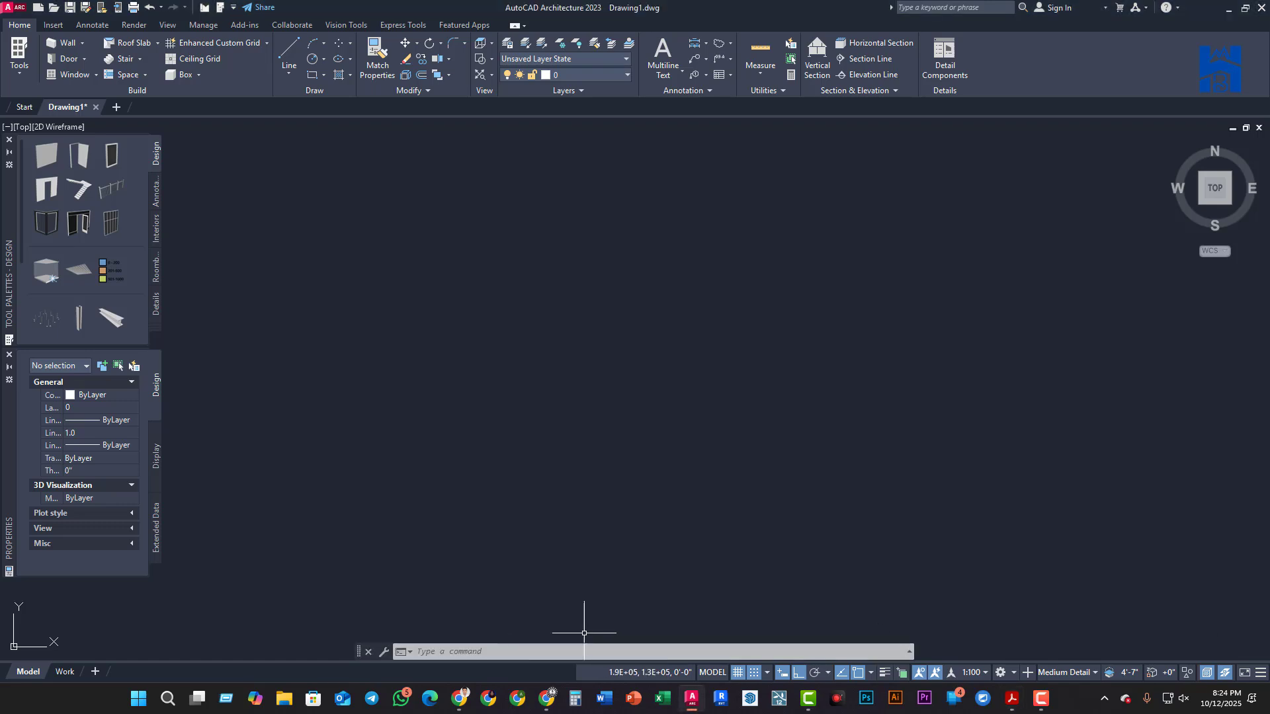
key(Escape)
key(Escape)
key(Escape)
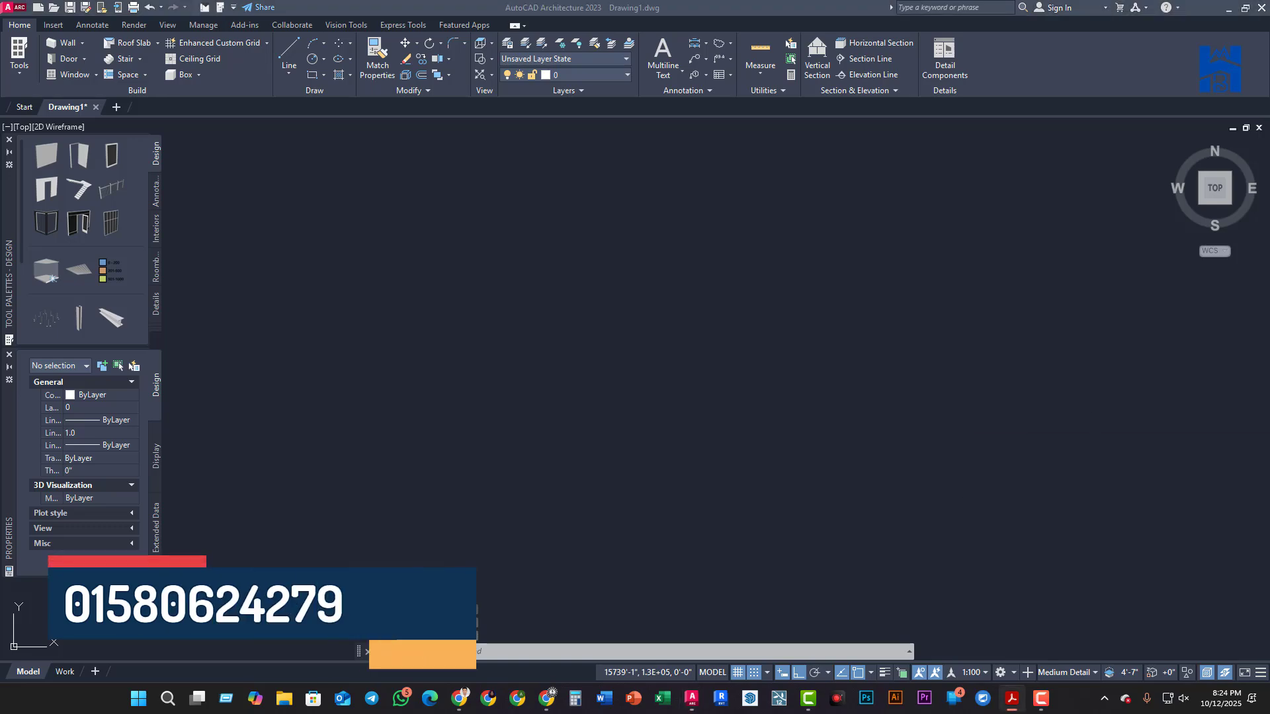
key(alt+Tab)
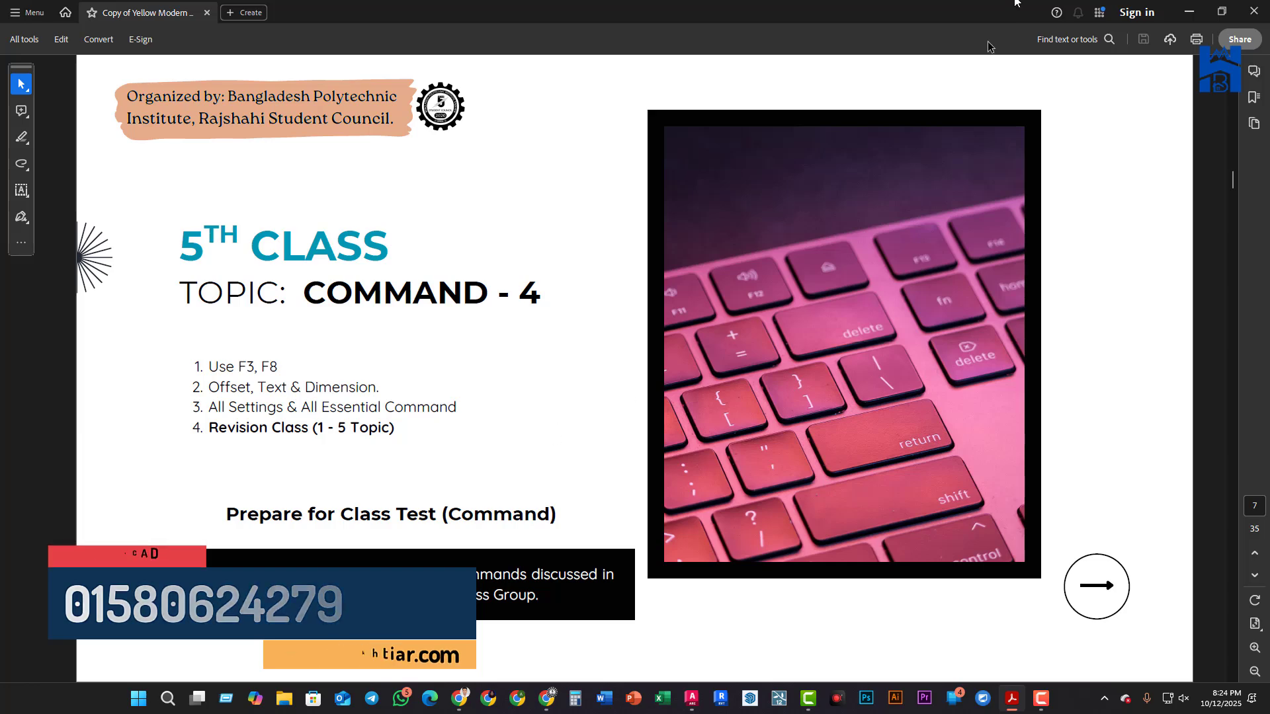
click(1188, 11)
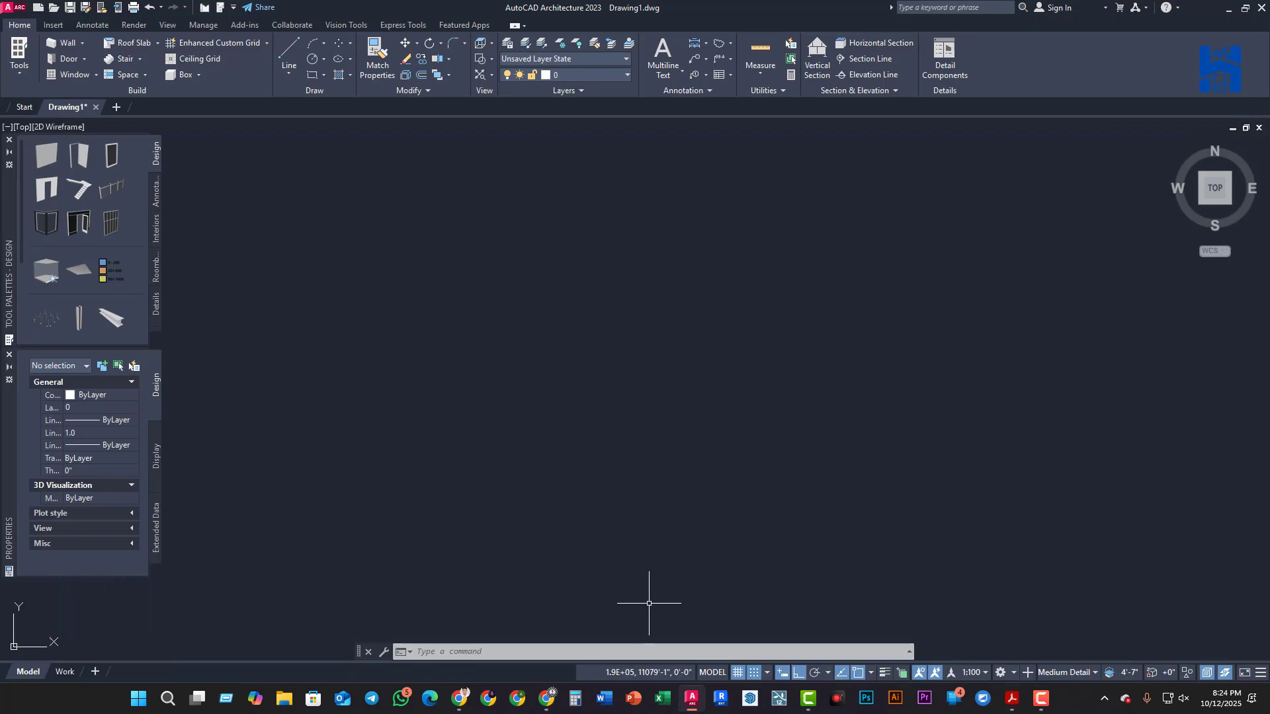
Open the Options dialog with OP and look through its setting categories from Files to AEC Editor
click(558, 648)
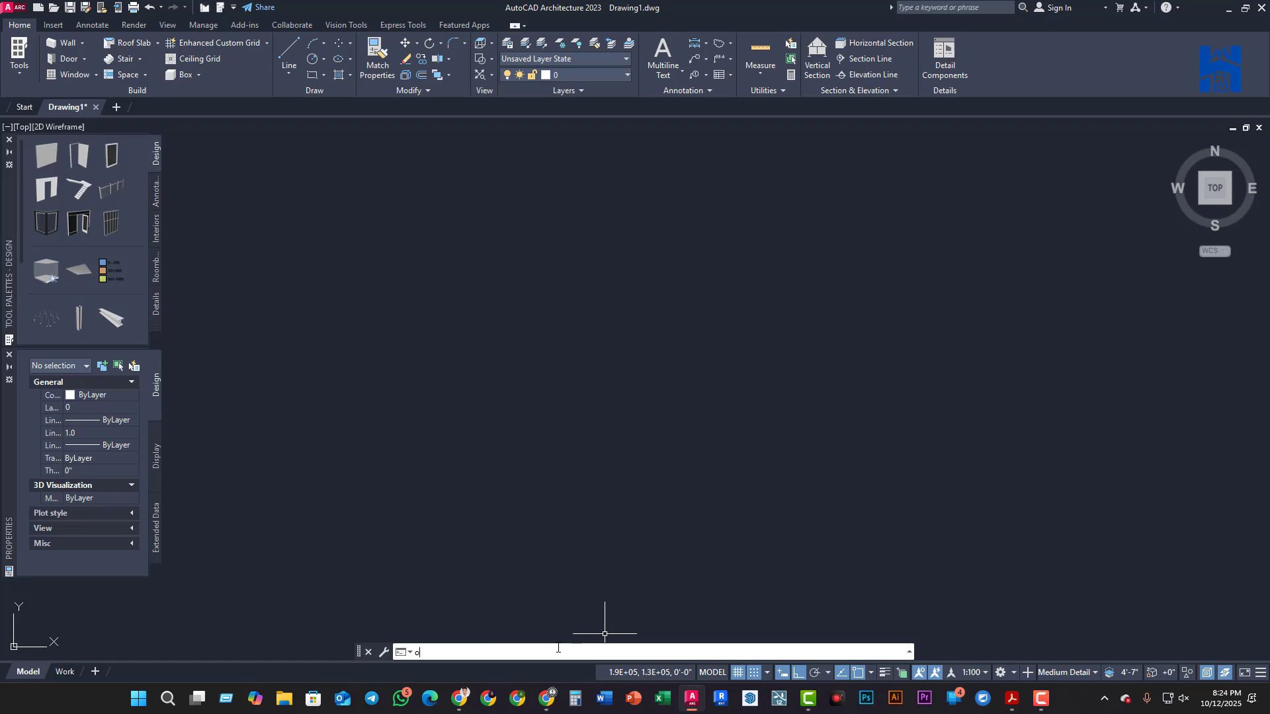
text(op)
key(Return)
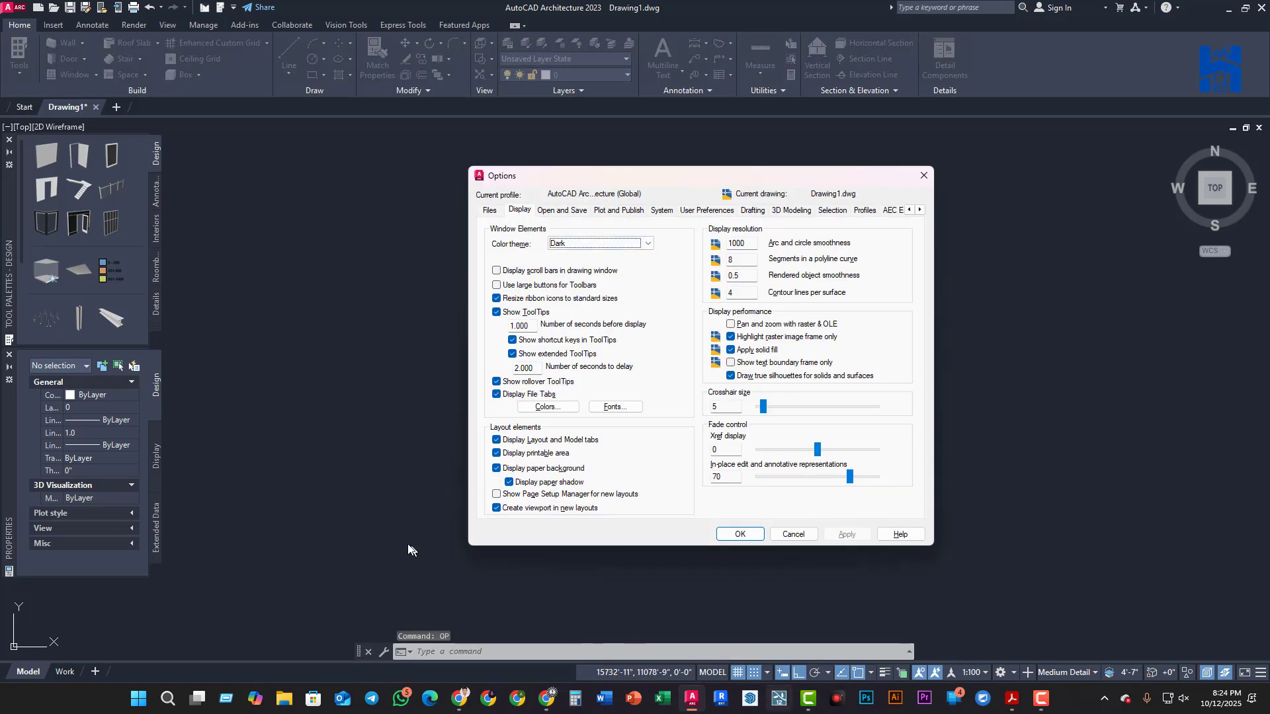
click(490, 210)
click(520, 210)
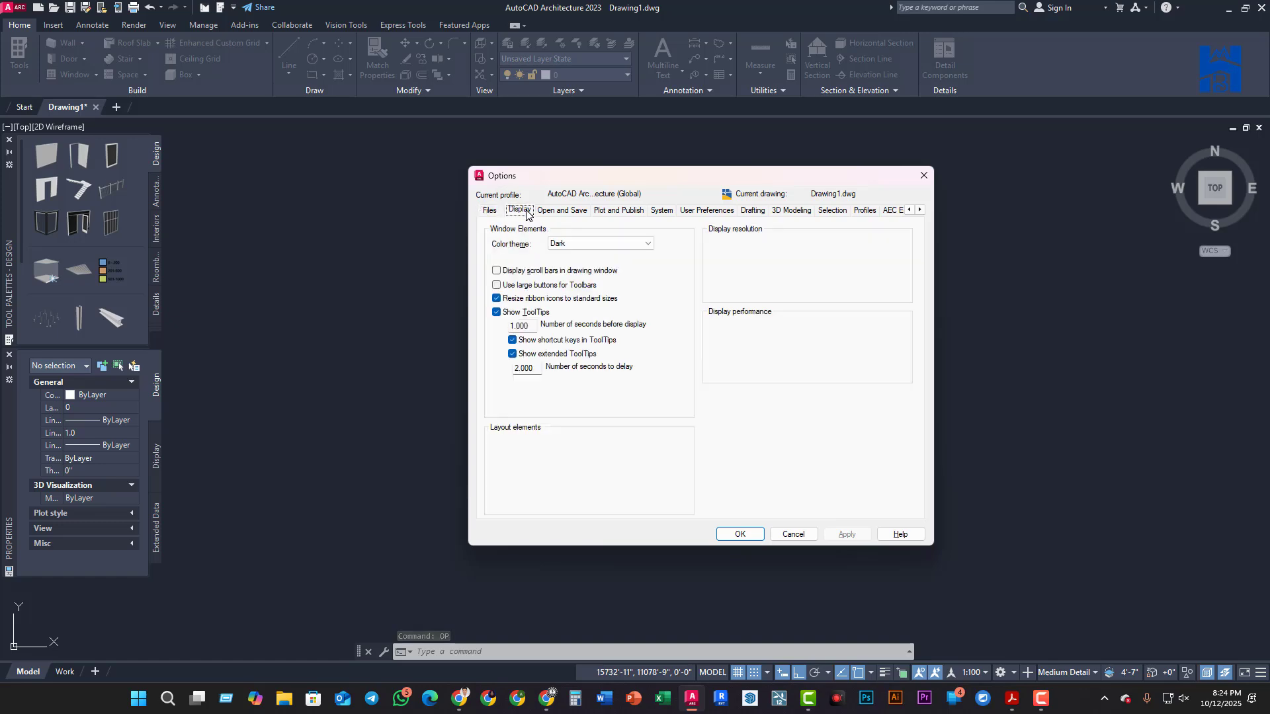
click(562, 210)
click(610, 211)
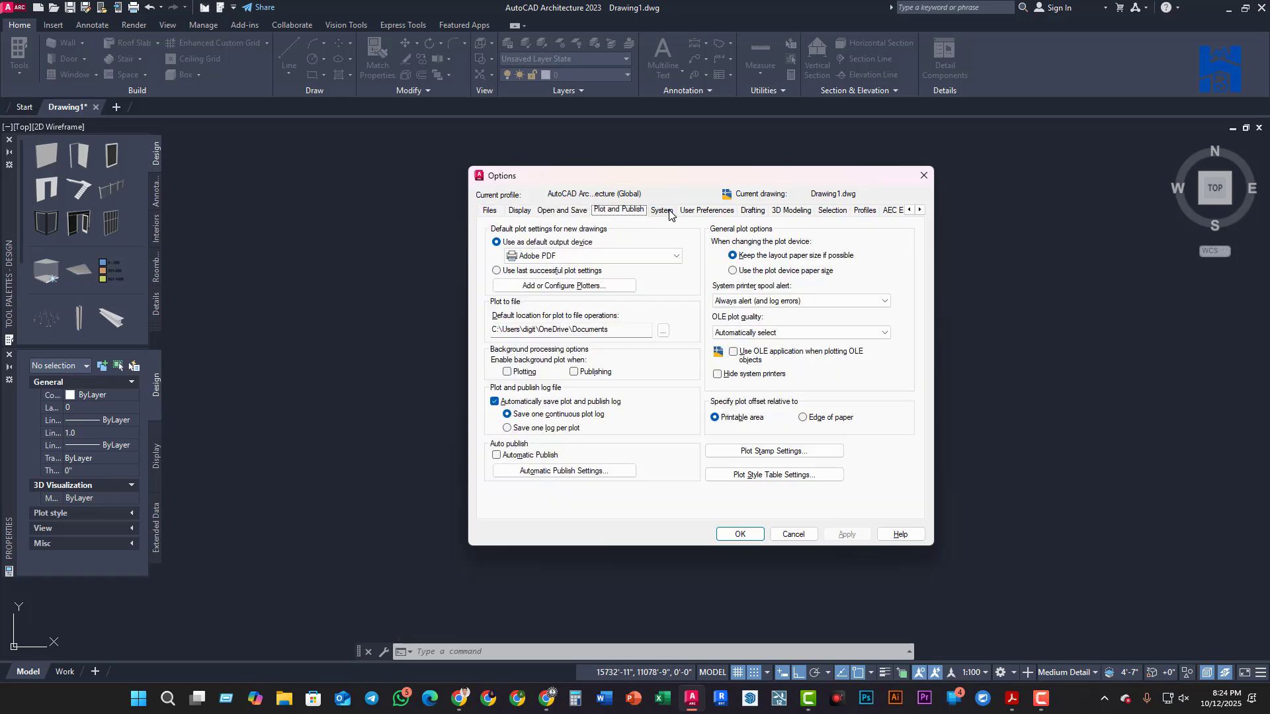
click(665, 211)
click(693, 213)
click(747, 211)
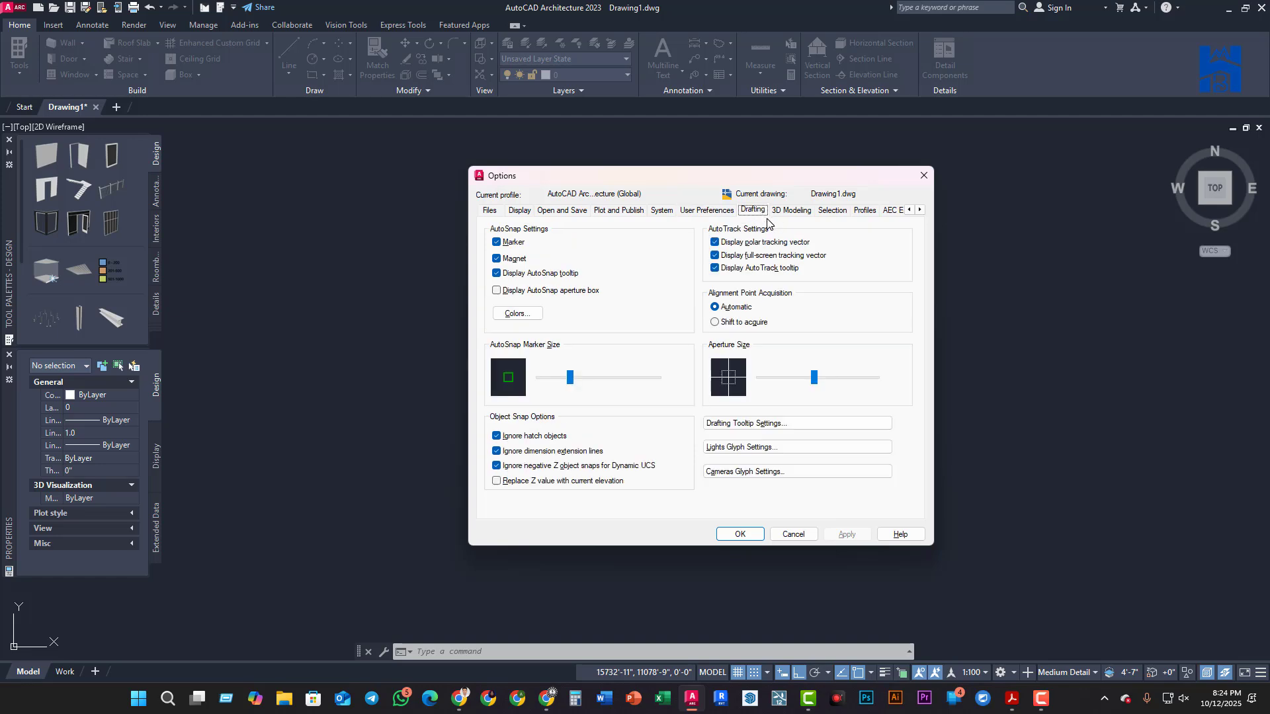
click(787, 212)
click(840, 212)
click(864, 210)
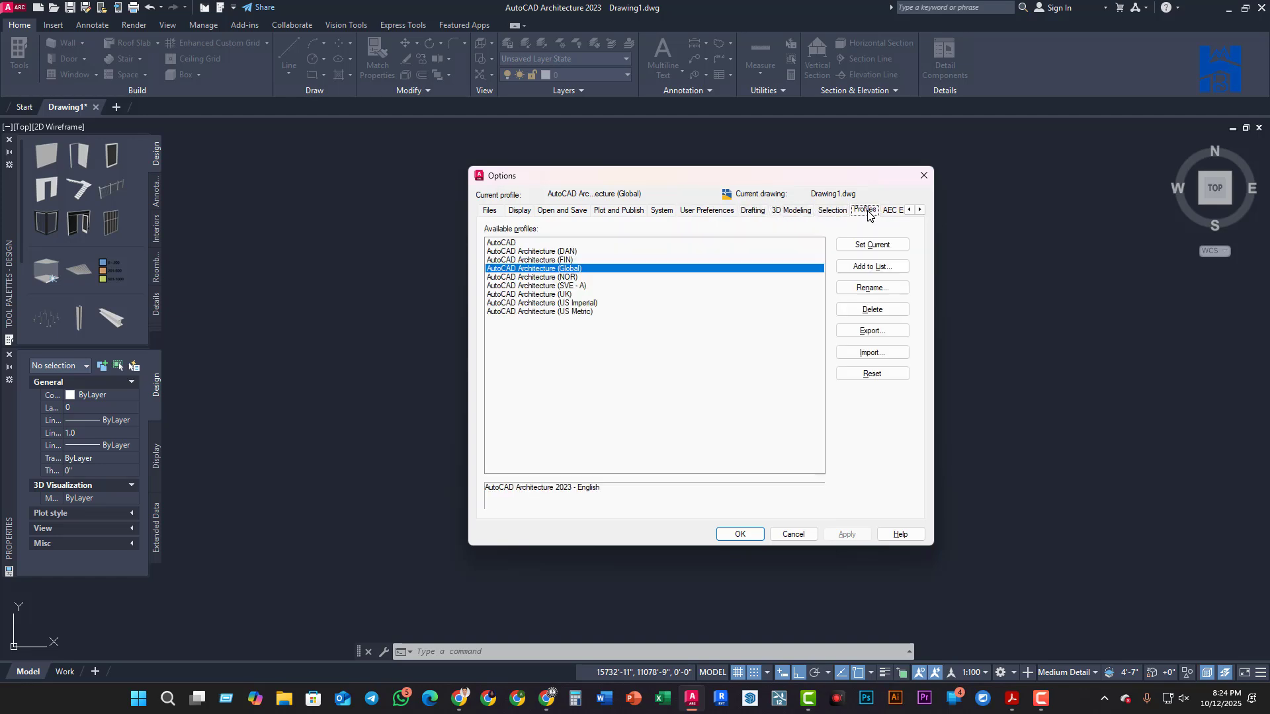
click(889, 210)
Review the Selection, 3D Modeling, User Preferences, Plot and Publish, and Open and Save options, and close the dialog without changes
click(835, 212)
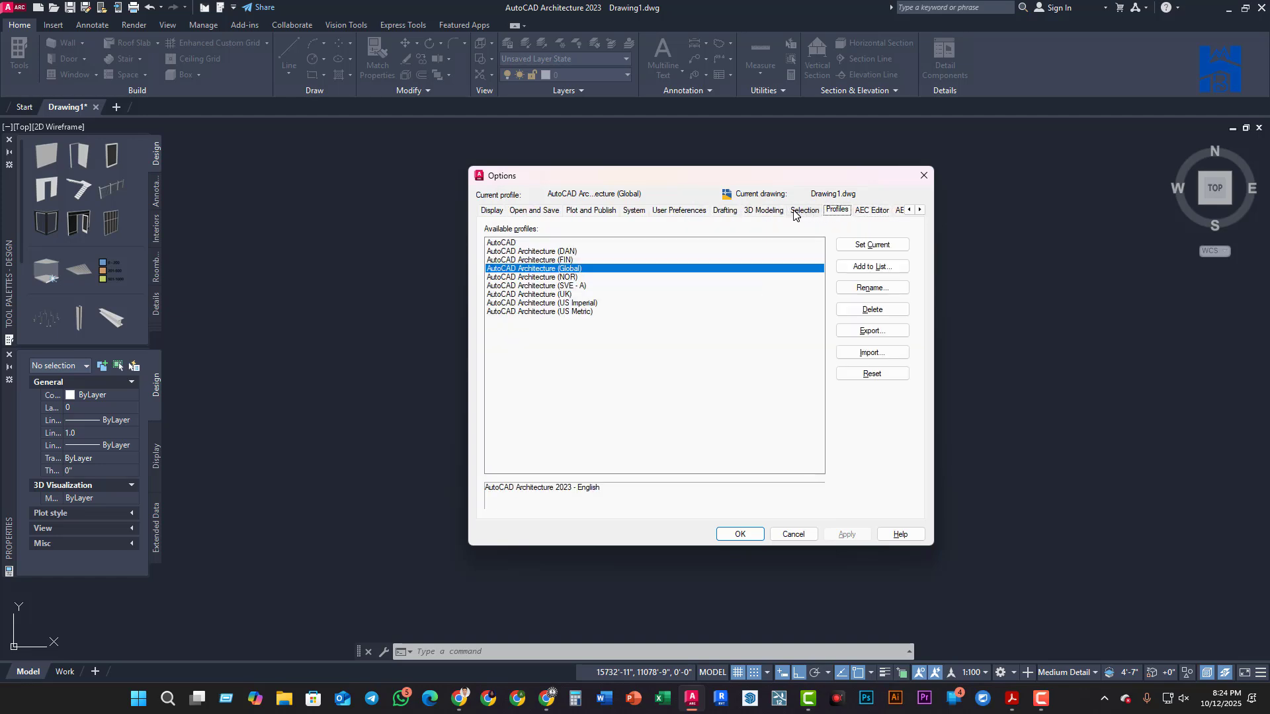
click(800, 213)
click(767, 213)
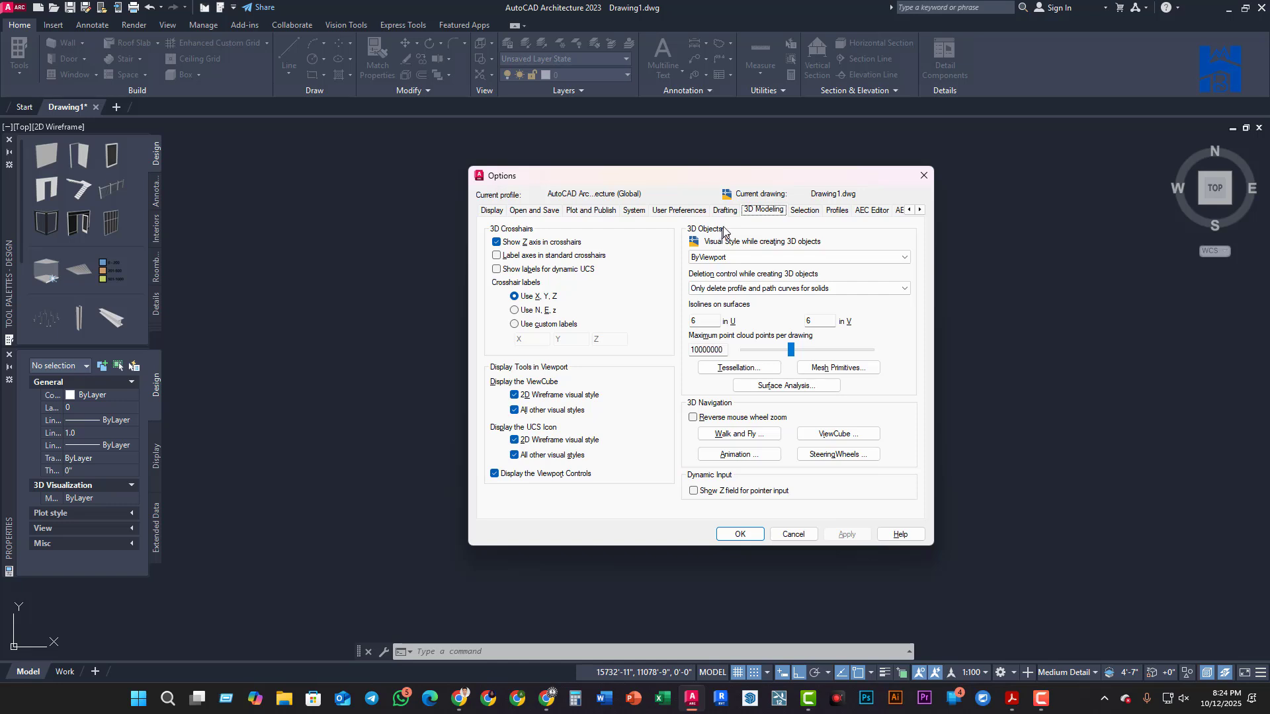
click(680, 210)
click(607, 211)
click(535, 210)
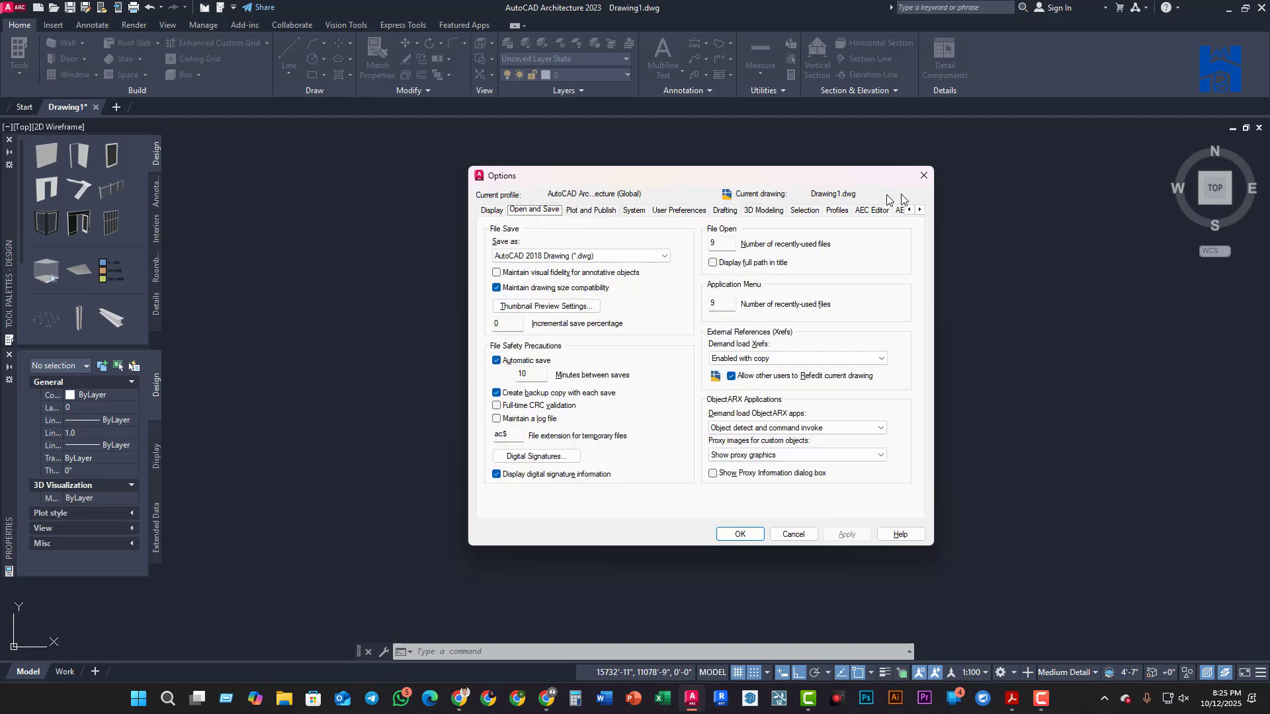
click(924, 175)
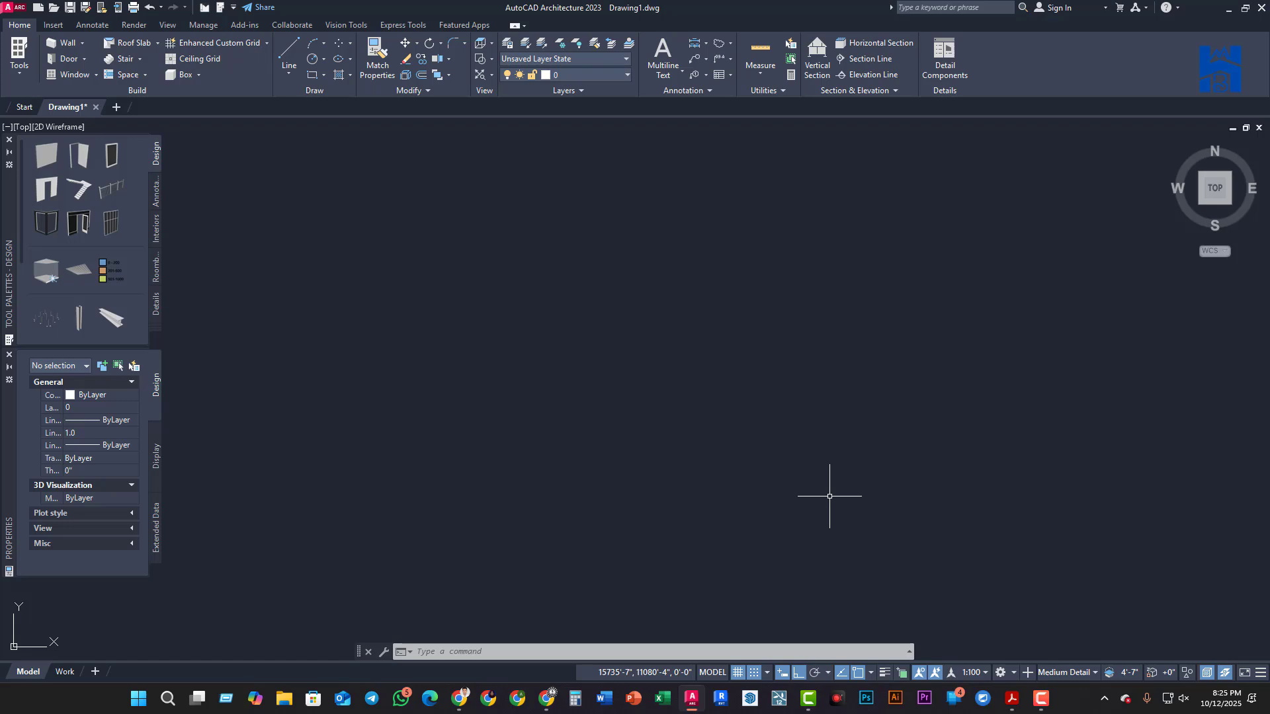
middle_drag(801, 430, 656, 477)
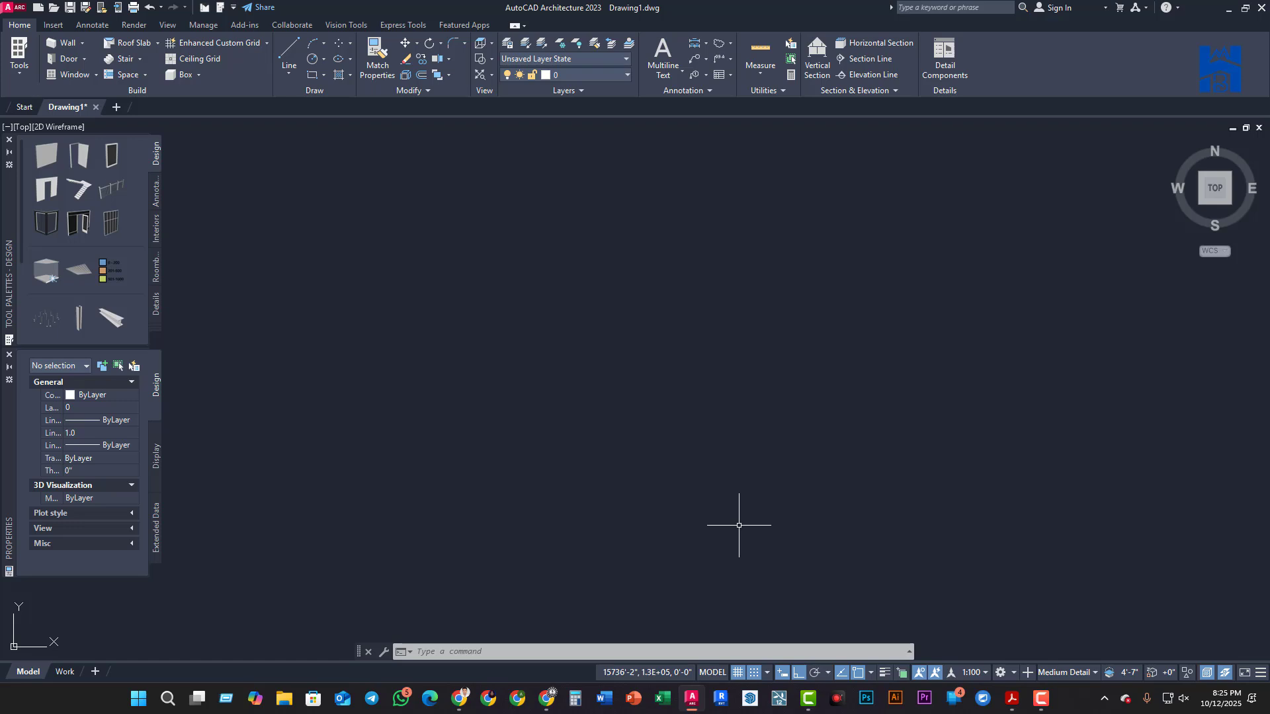
mouse_move(723, 519)
middle_down()
mouse_move(700, 537)
mouse_move(723, 537)
middle_up()
middle_drag(793, 480, 754, 511)
middle_drag(796, 451, 734, 495)
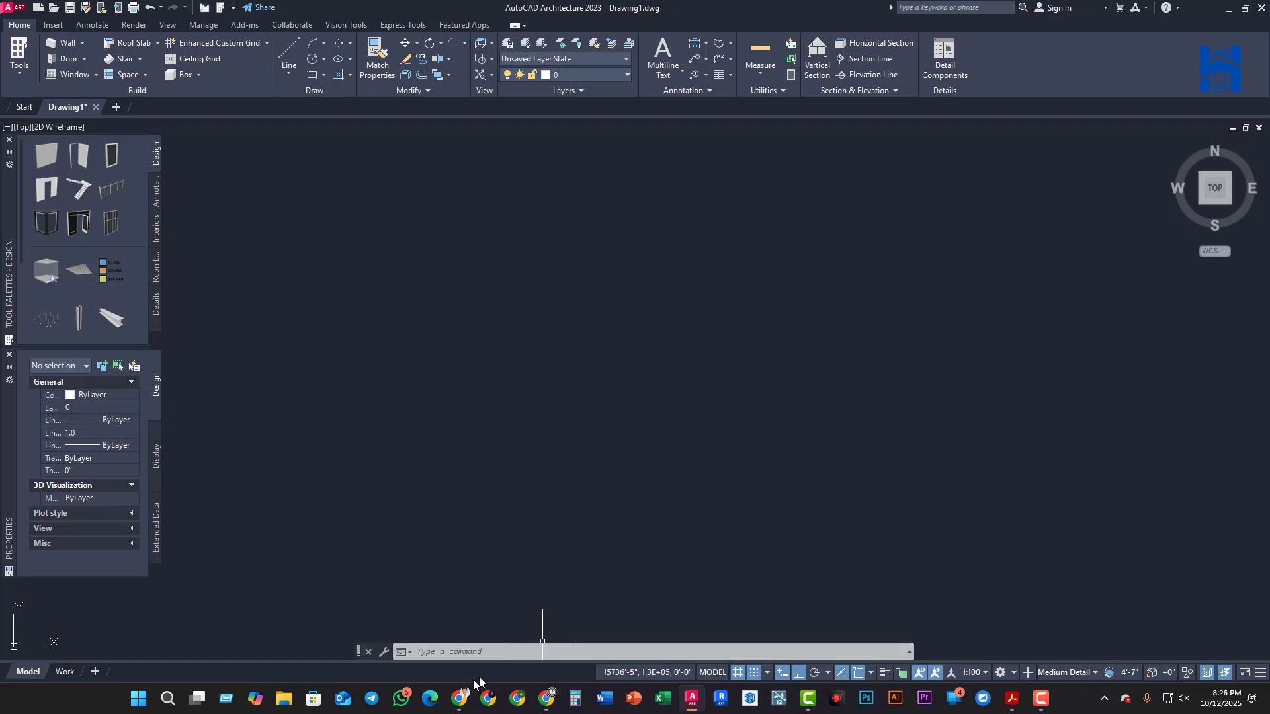
Switch to the Chrome window with the NirmanView Facebook group and close the three open chat windows
click(459, 698)
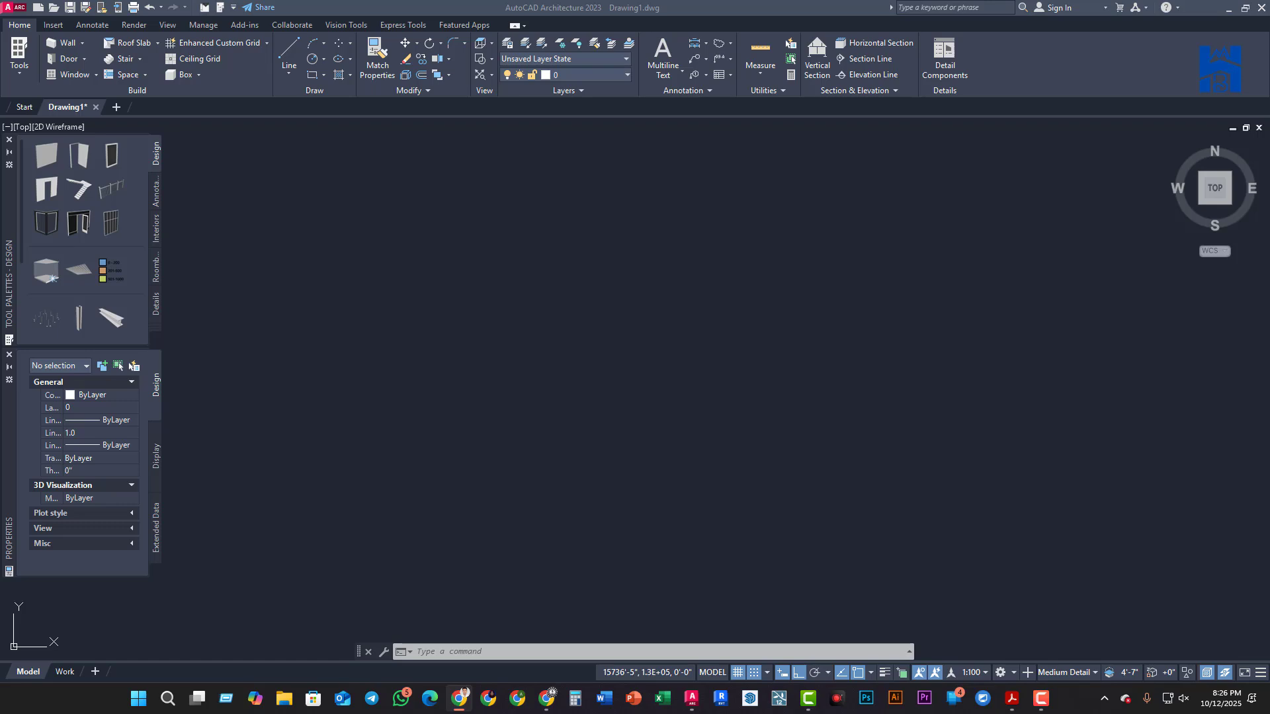
mouse_move(1225, 172)
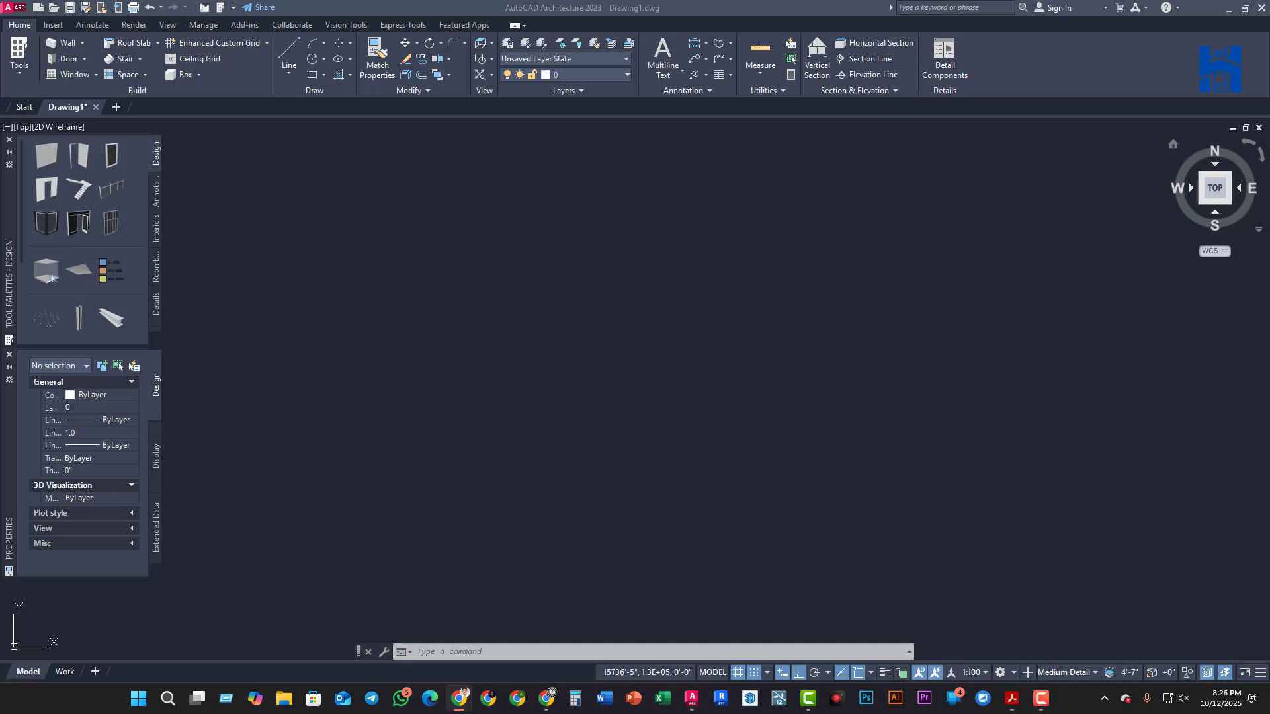
drag(1269, 242, 494, 8)
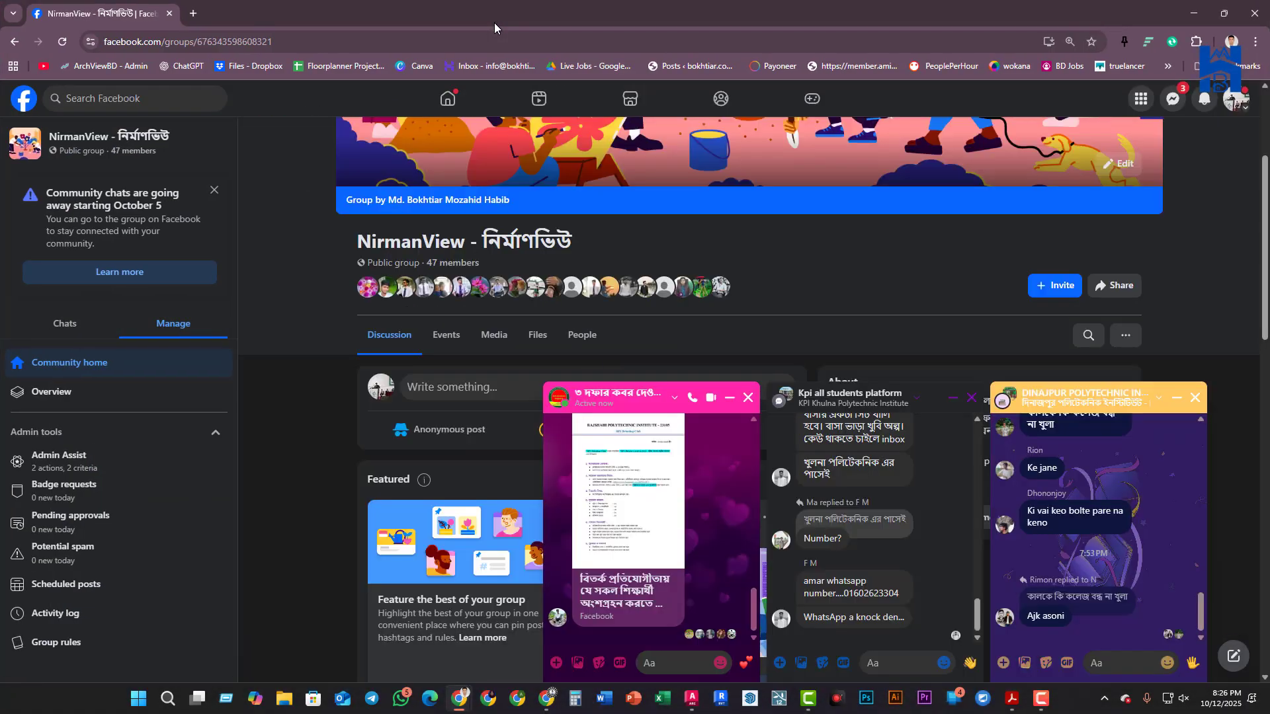
click(748, 397)
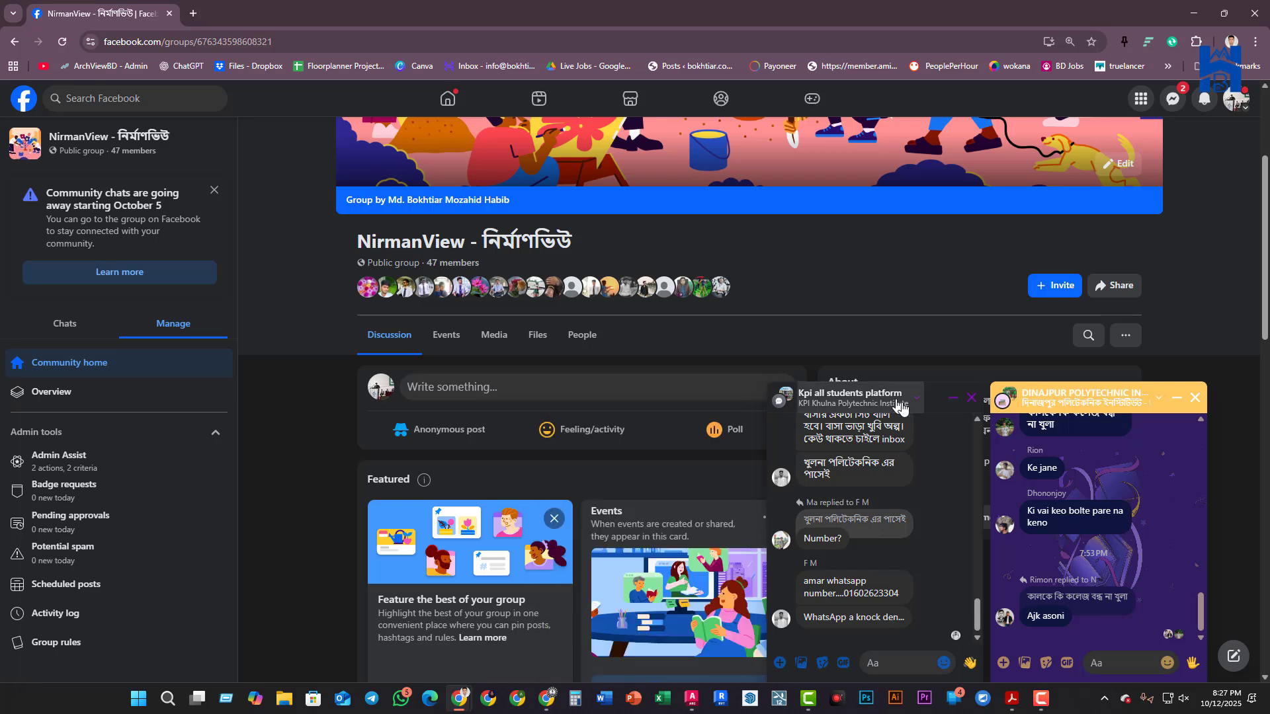
click(972, 399)
click(1220, 397)
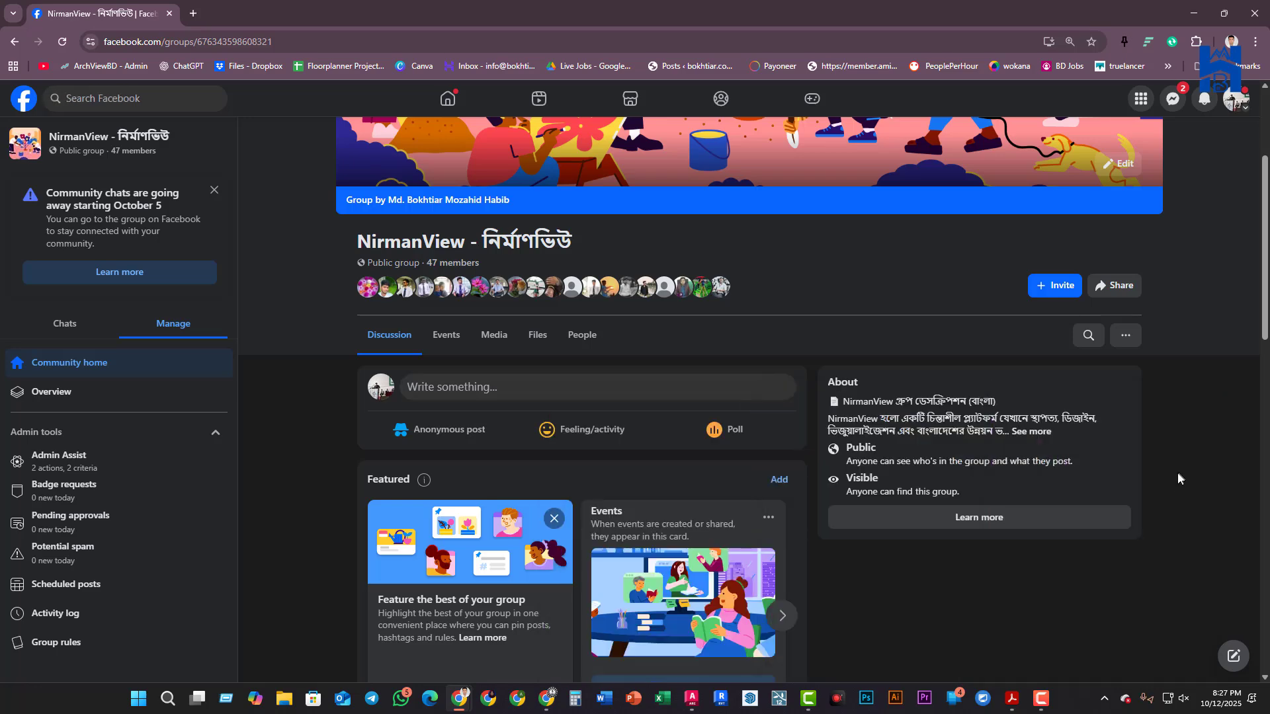
Look through the NirmanView group's featured section and posts, dismissing the notice about community chats
scroll(1174, 490, down, 5)
scroll(1168, 516, down, 7)
scroll(1165, 517, up, 7)
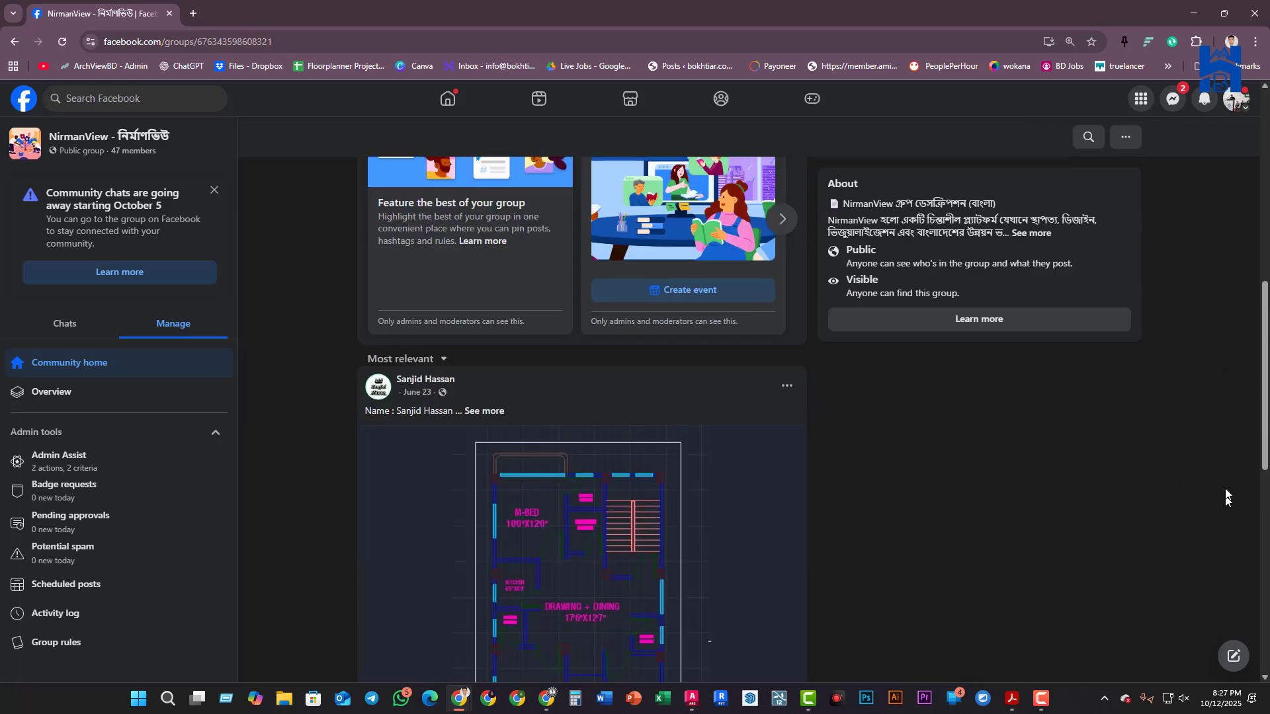
scroll(887, 490, down, 10)
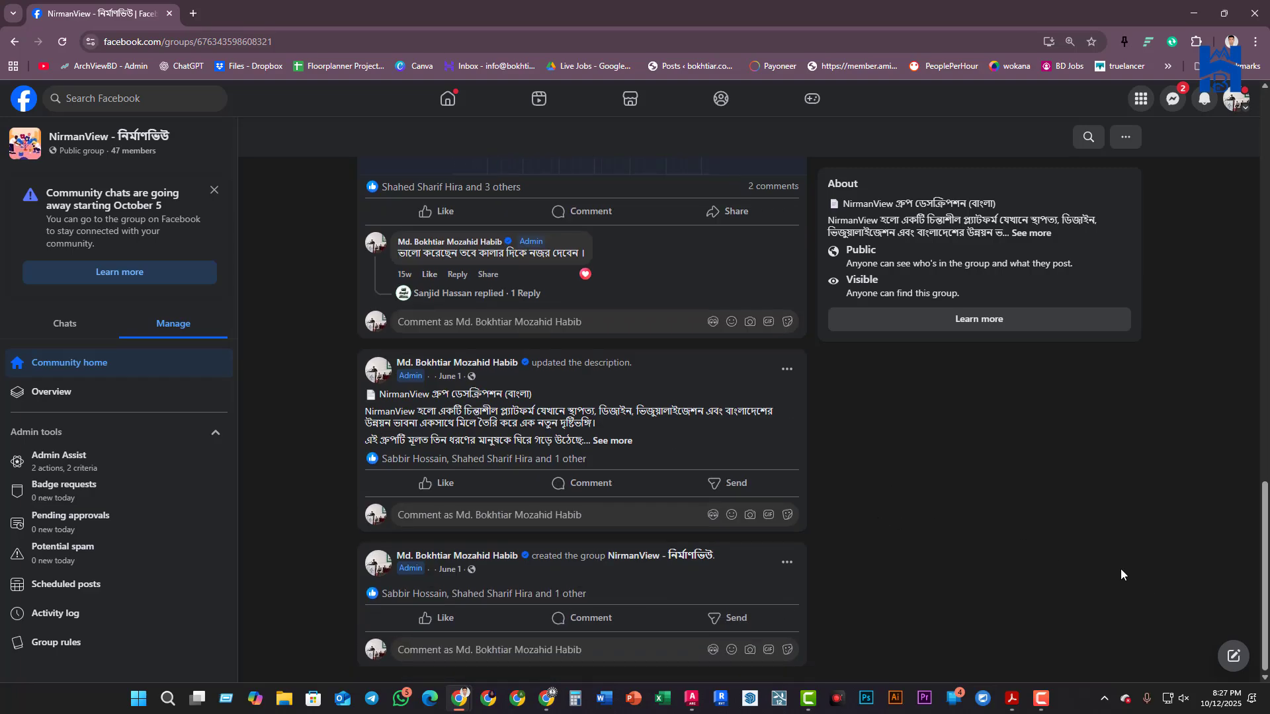
scroll(1120, 568, up, 15)
click(214, 189)
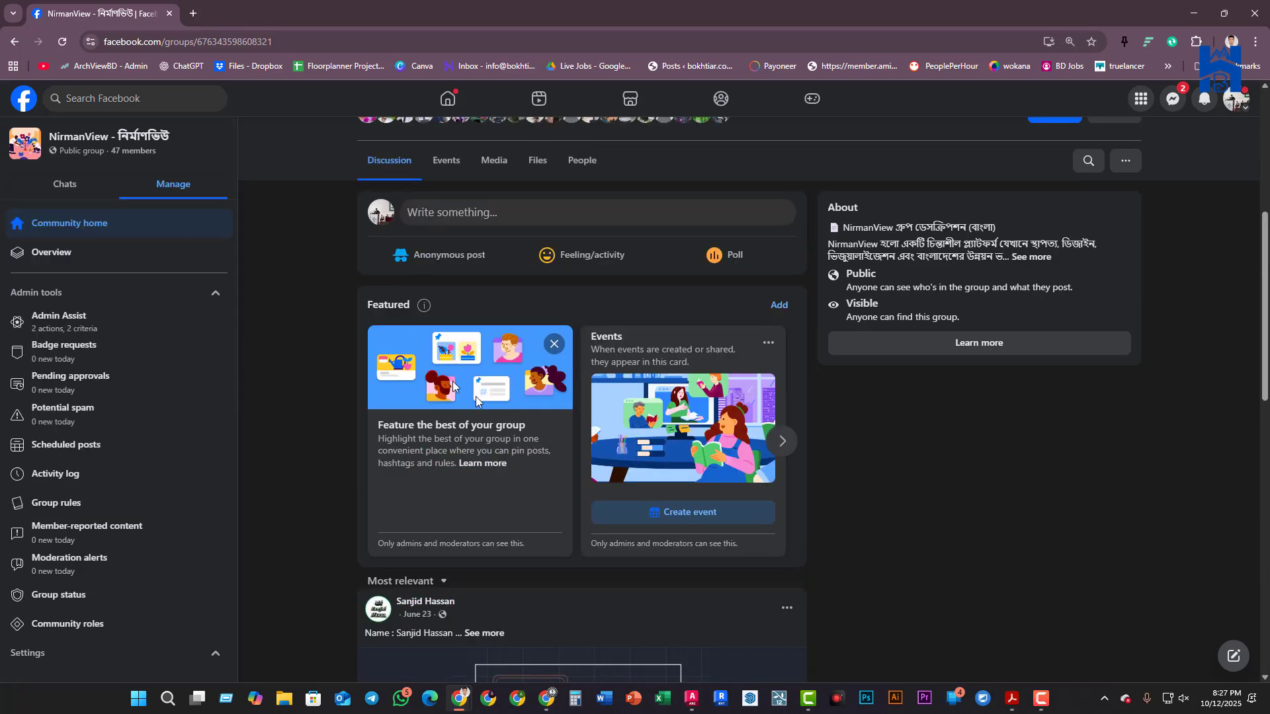
scroll(476, 400, up, 5)
Open a new browser tab, minimize Chrome and return to the AutoCAD drawing
key(ctrl+t)
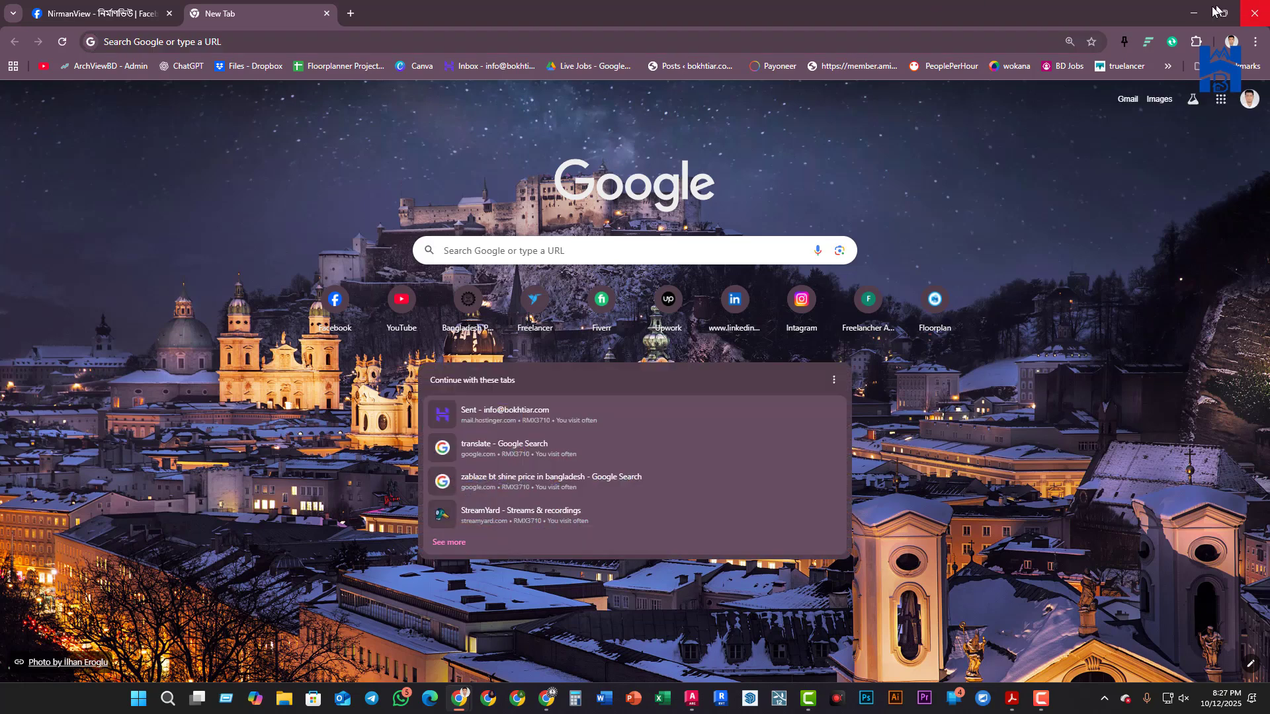
click(1194, 13)
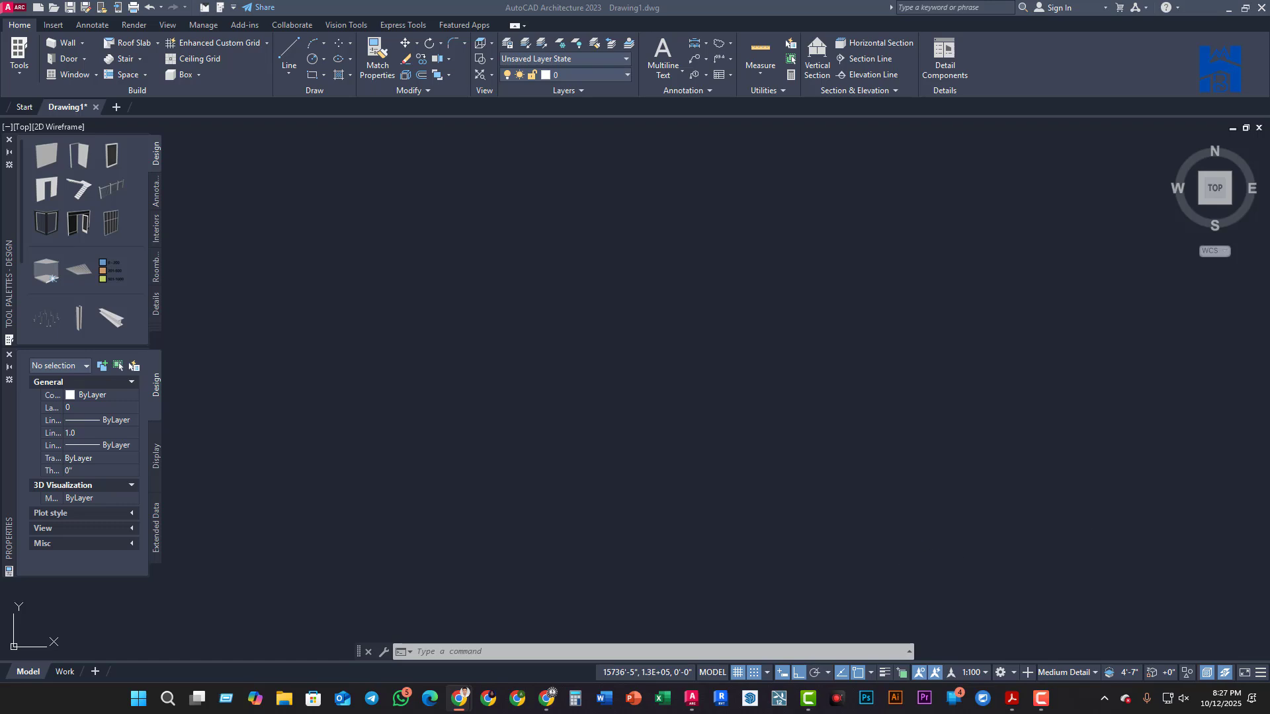
key(alt+Tab)
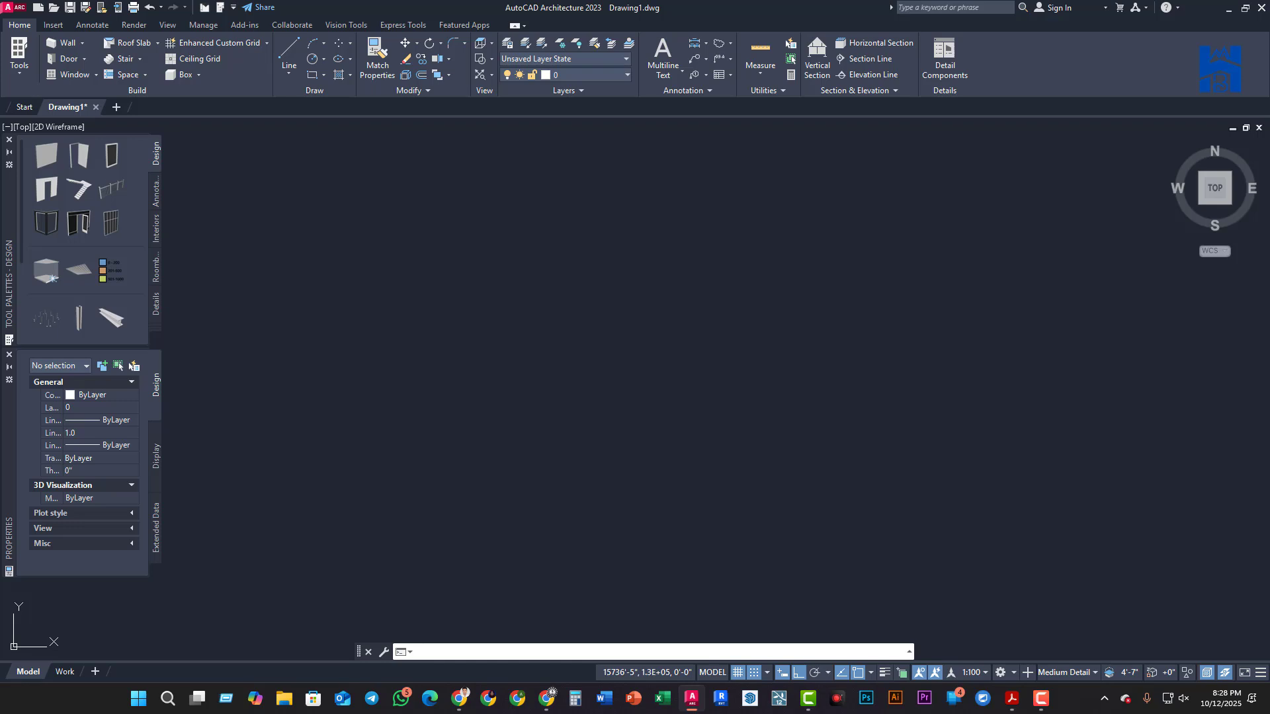
Switch to the Chrome window with the BMH Course page, open the AutoCAD Professional Course page and check its web address and publication date
key(alt+Tab)
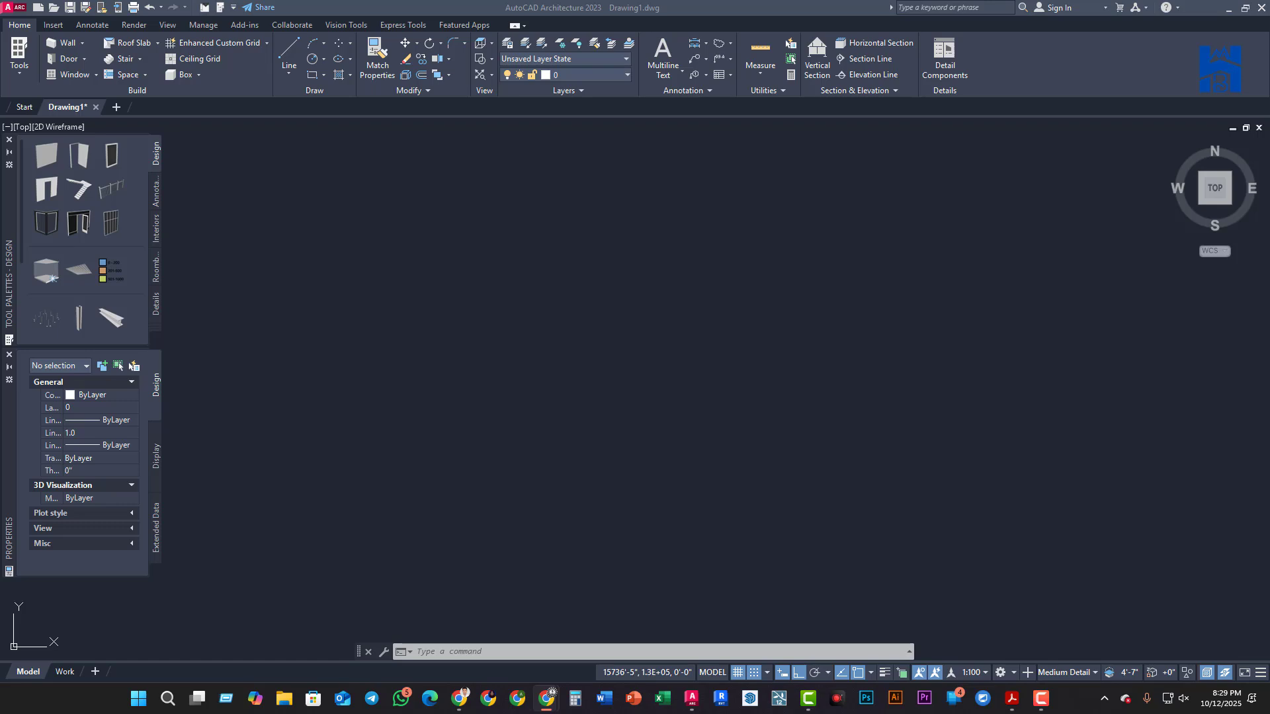
drag(1269, 374, 586, 2)
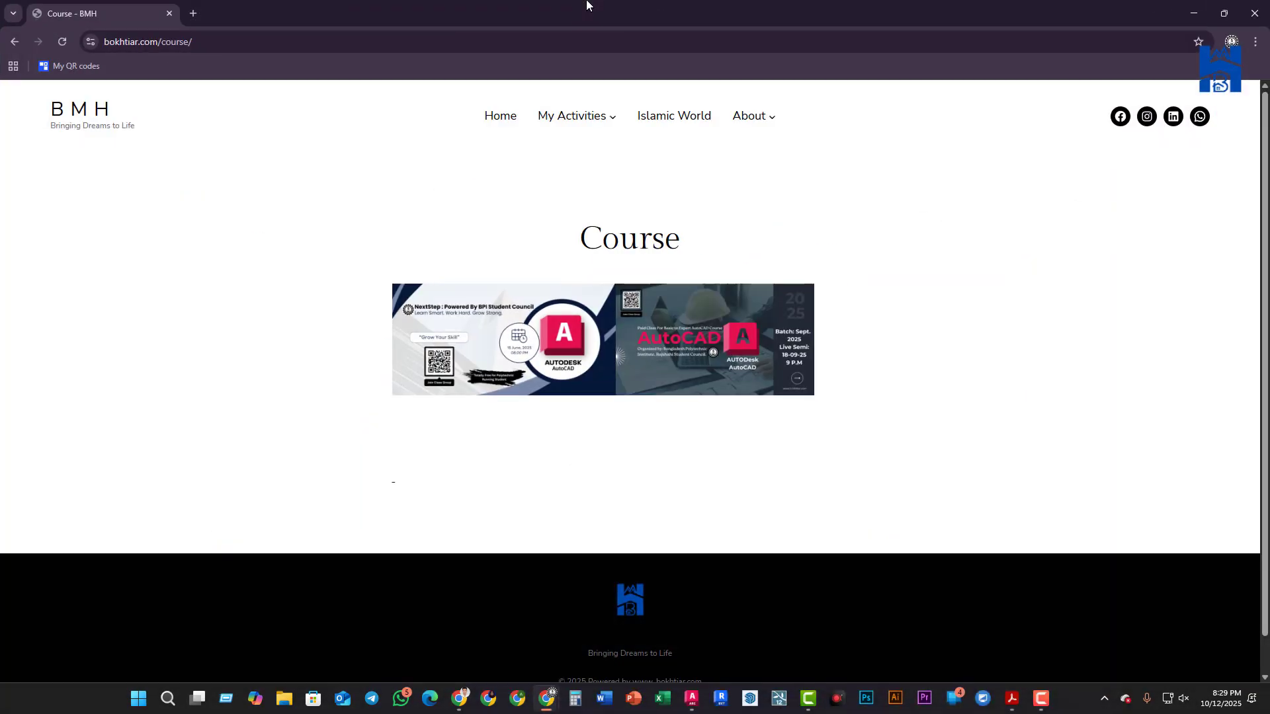
click(700, 349)
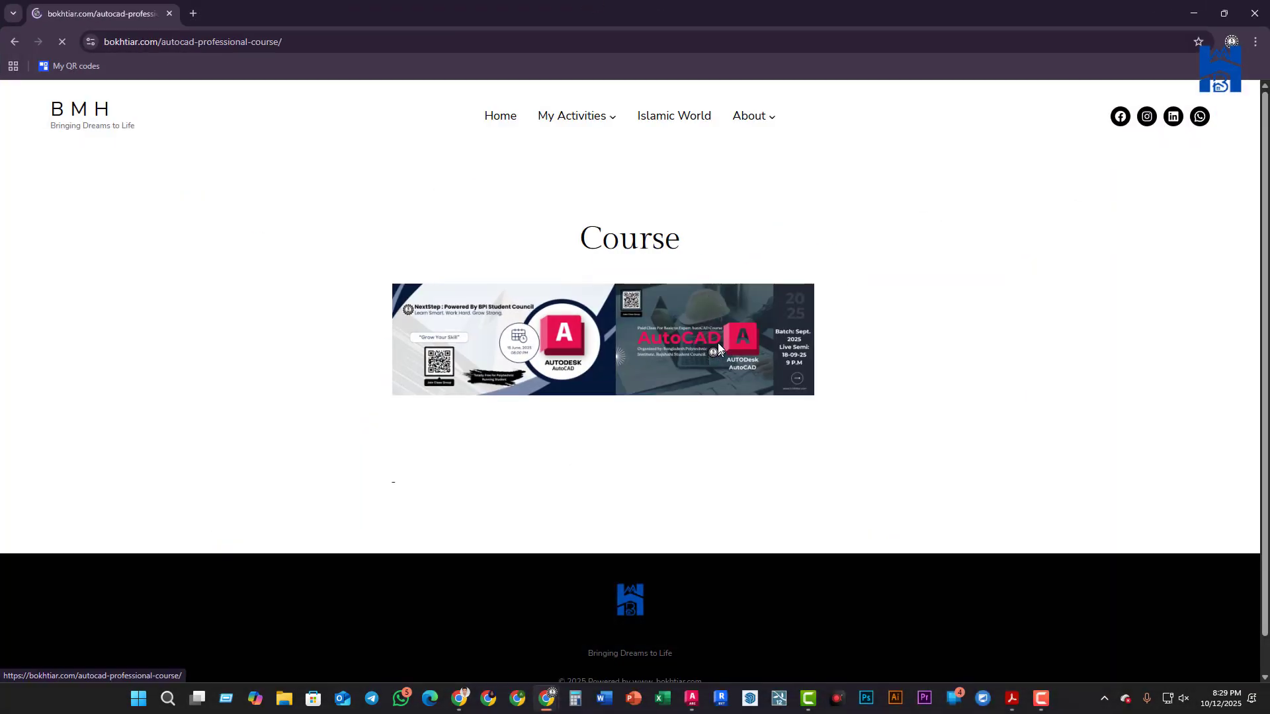
click(106, 44)
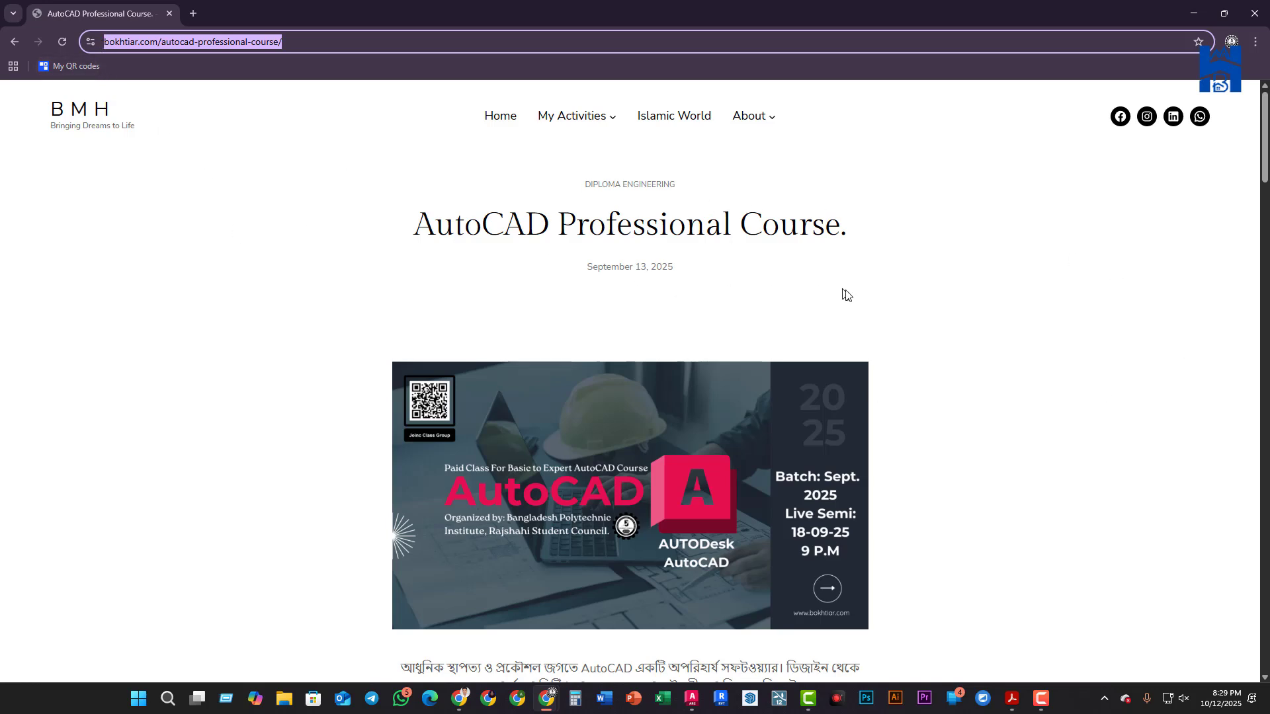
drag(677, 268, 576, 270)
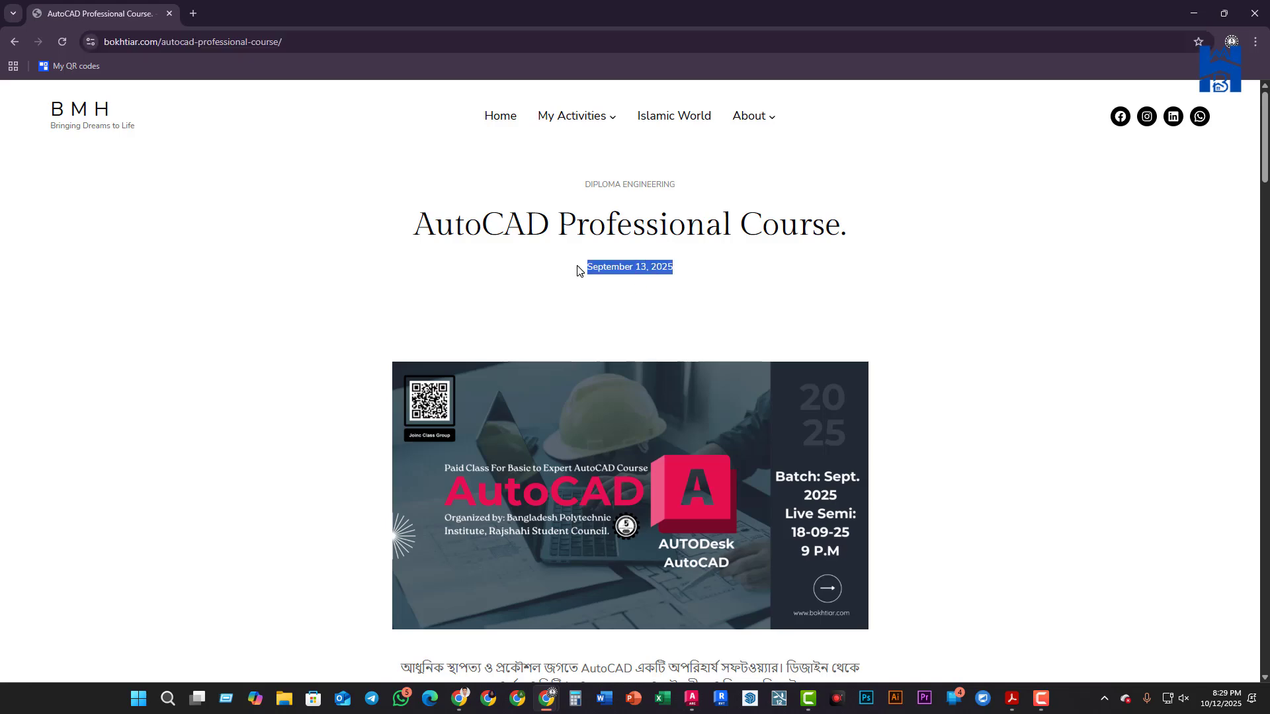
click(533, 282)
Read the AutoCAD Professional Course page from the banner and seminar announcement to the list of course topics
scroll(852, 322, down, 5)
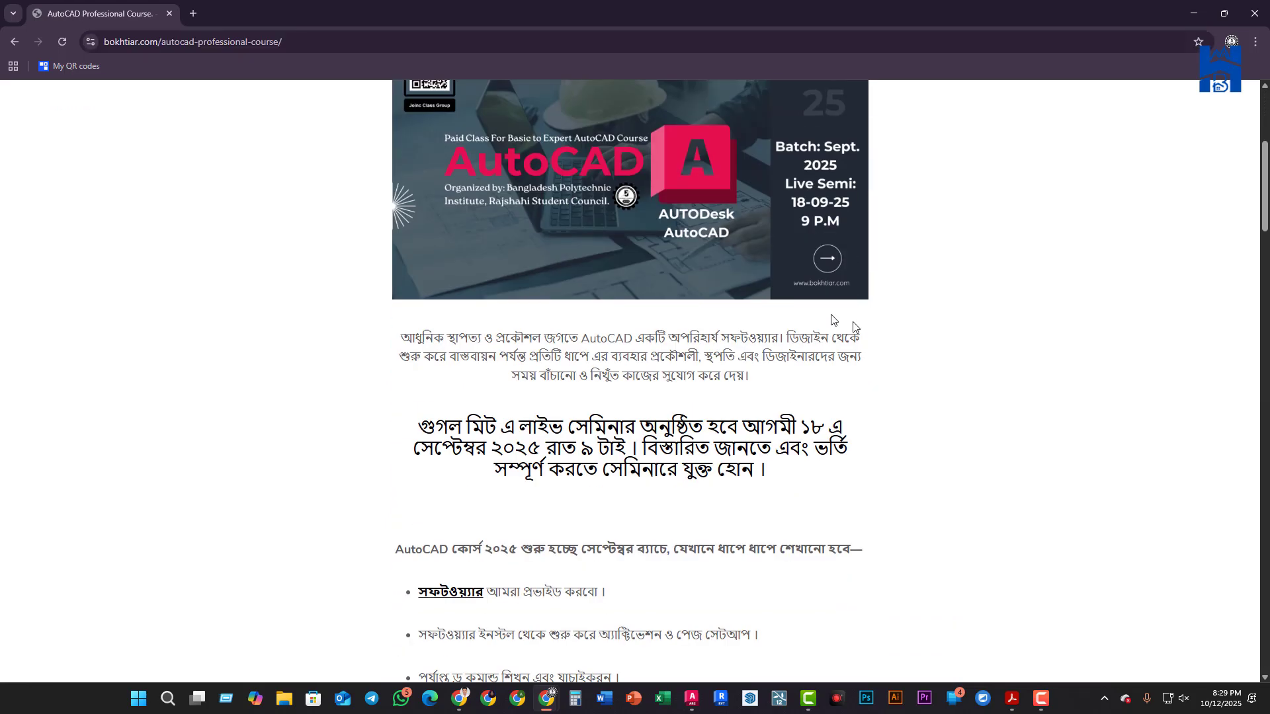
scroll(852, 322, down, 4)
scroll(879, 388, down, 3)
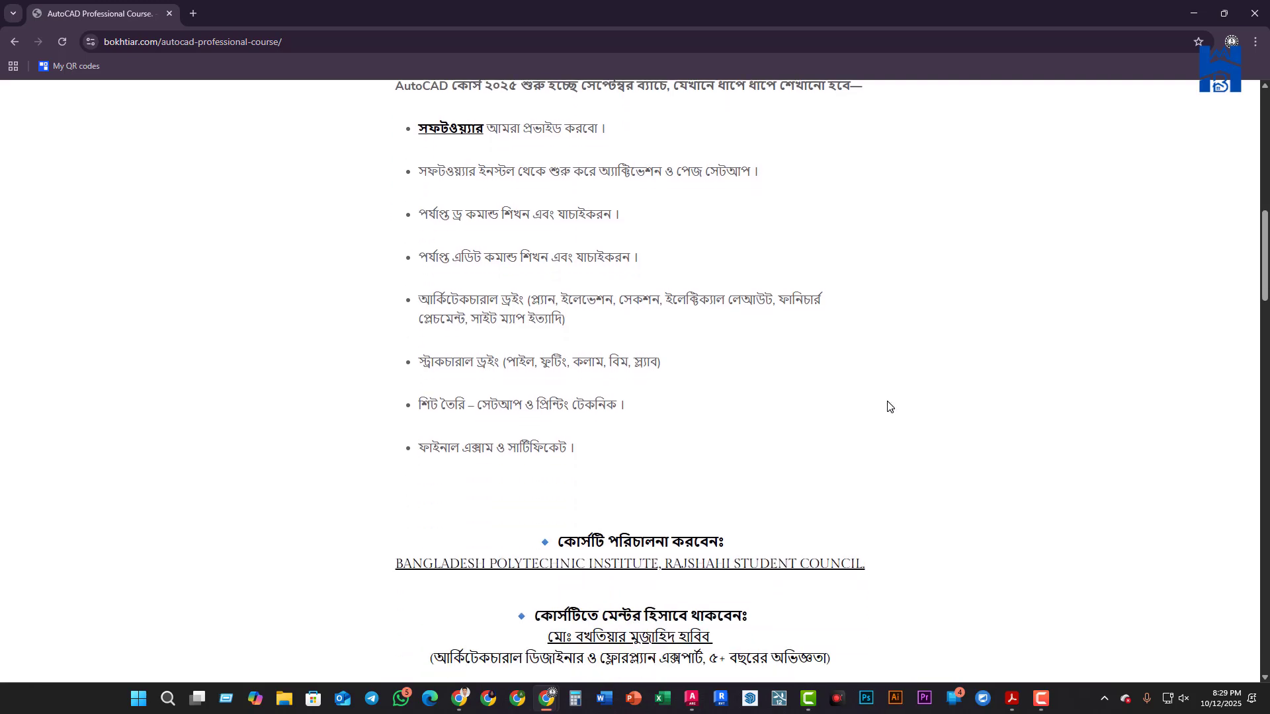
scroll(893, 382, up, 3)
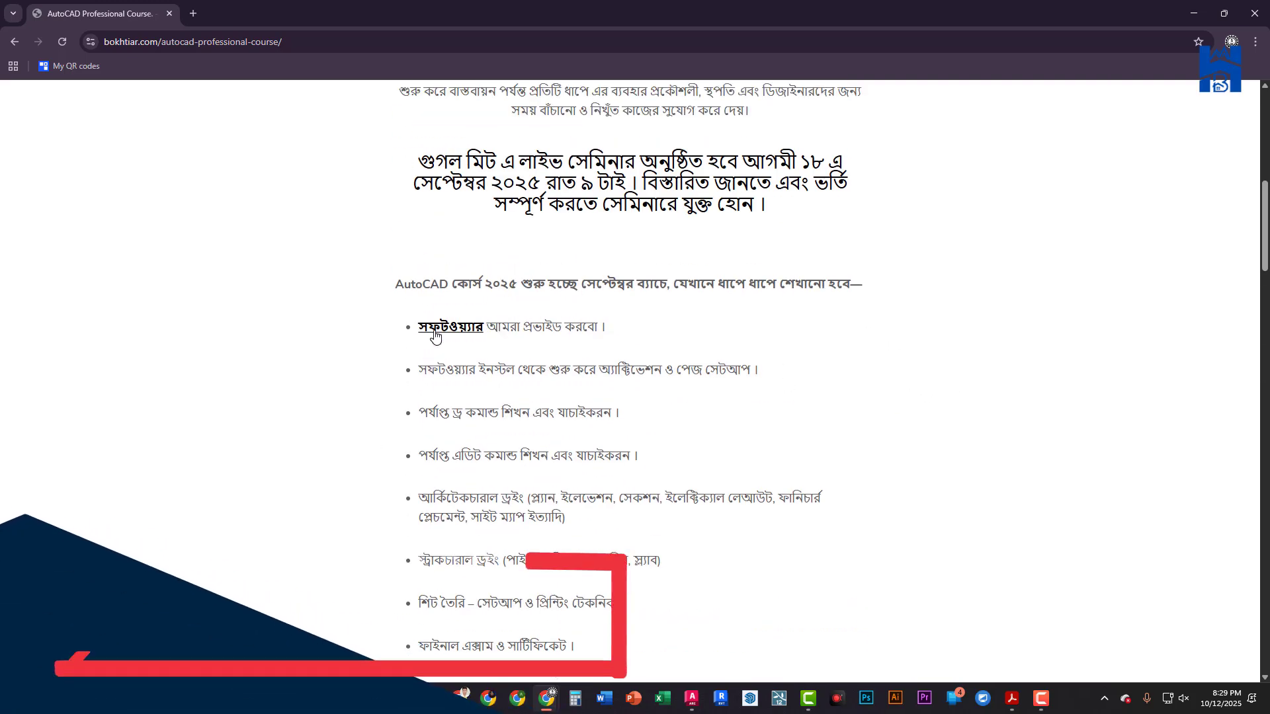
scroll(332, 216, up, 6)
scroll(333, 216, down, 6)
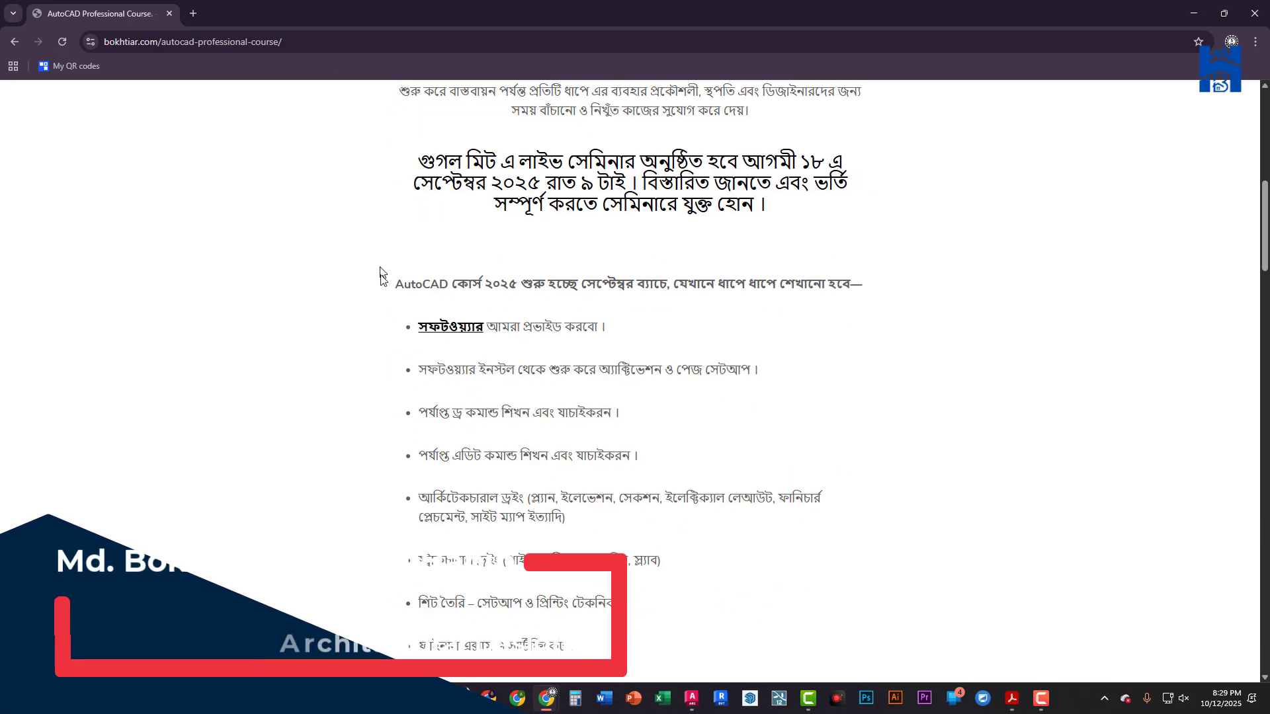
Open the course page's software link in a new tab, view the shared AutoCAD folder in Google Drive, and return to the course page
right_click(427, 330)
click(463, 347)
click(242, 9)
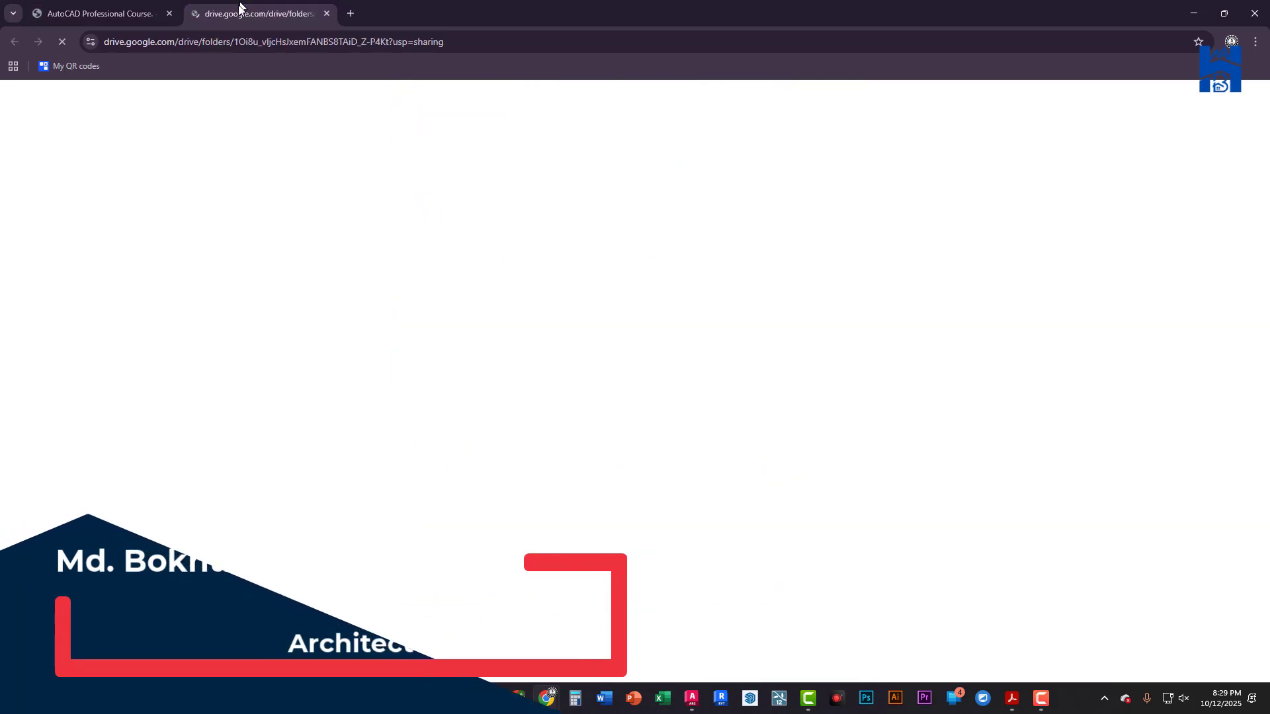
click(102, 11)
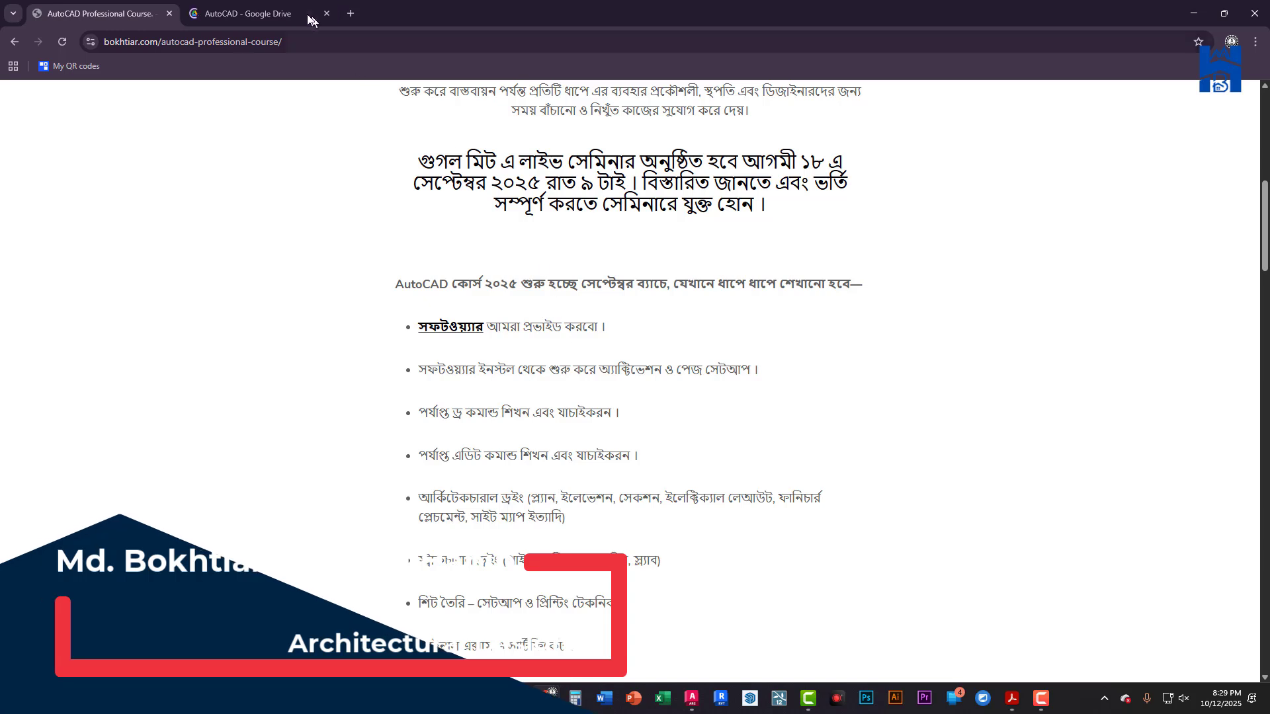
click(242, 13)
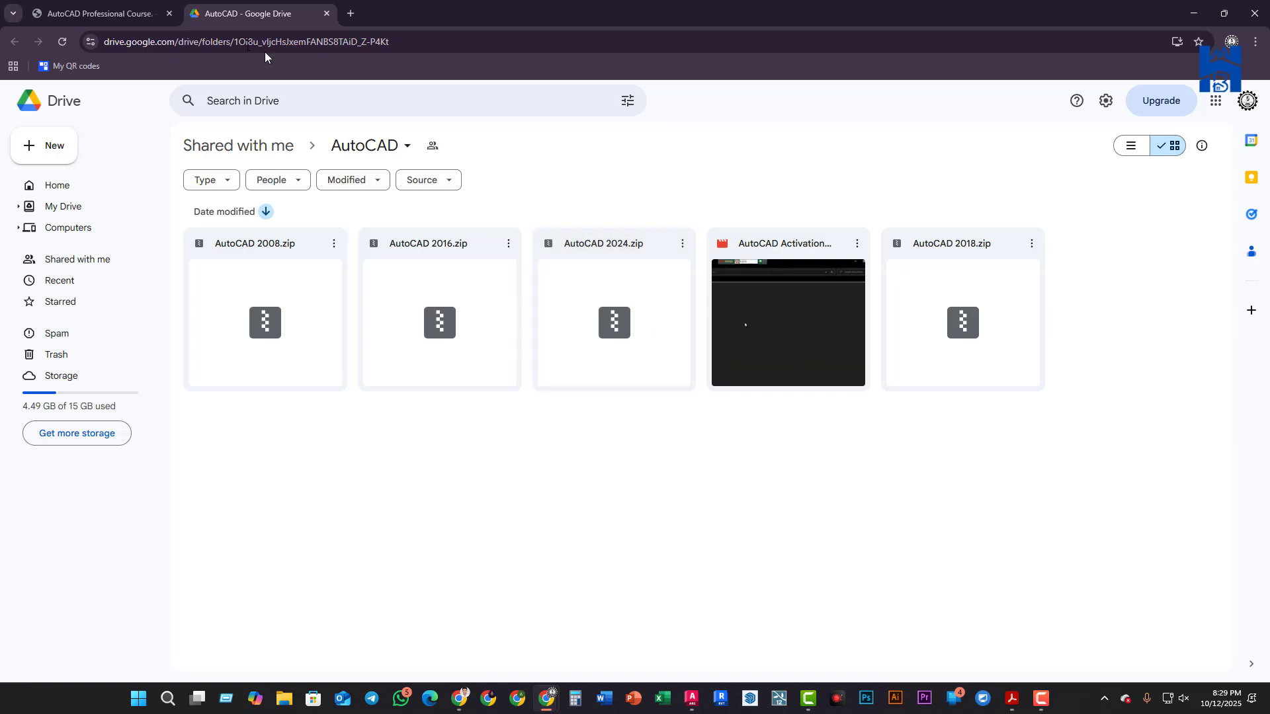
click(100, 13)
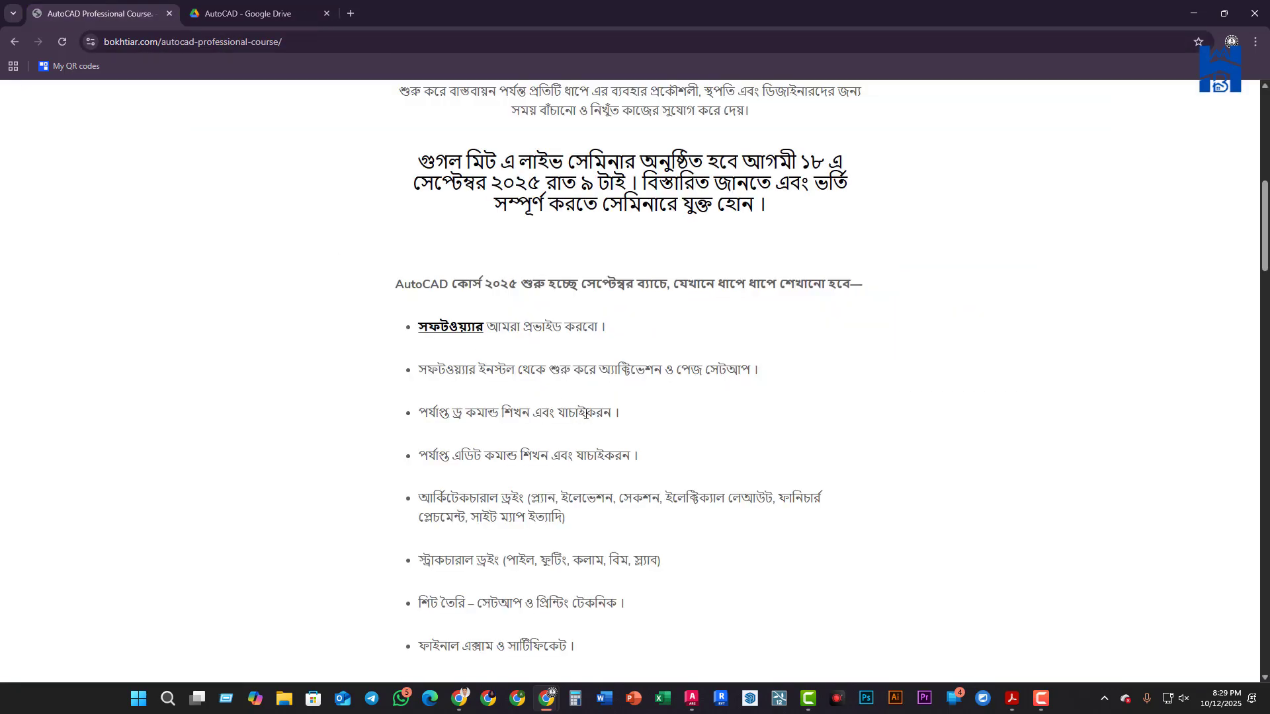
Review the organizer, mentor and schedule sections of the course page, highlighting the class time
scroll(585, 413, down, 6)
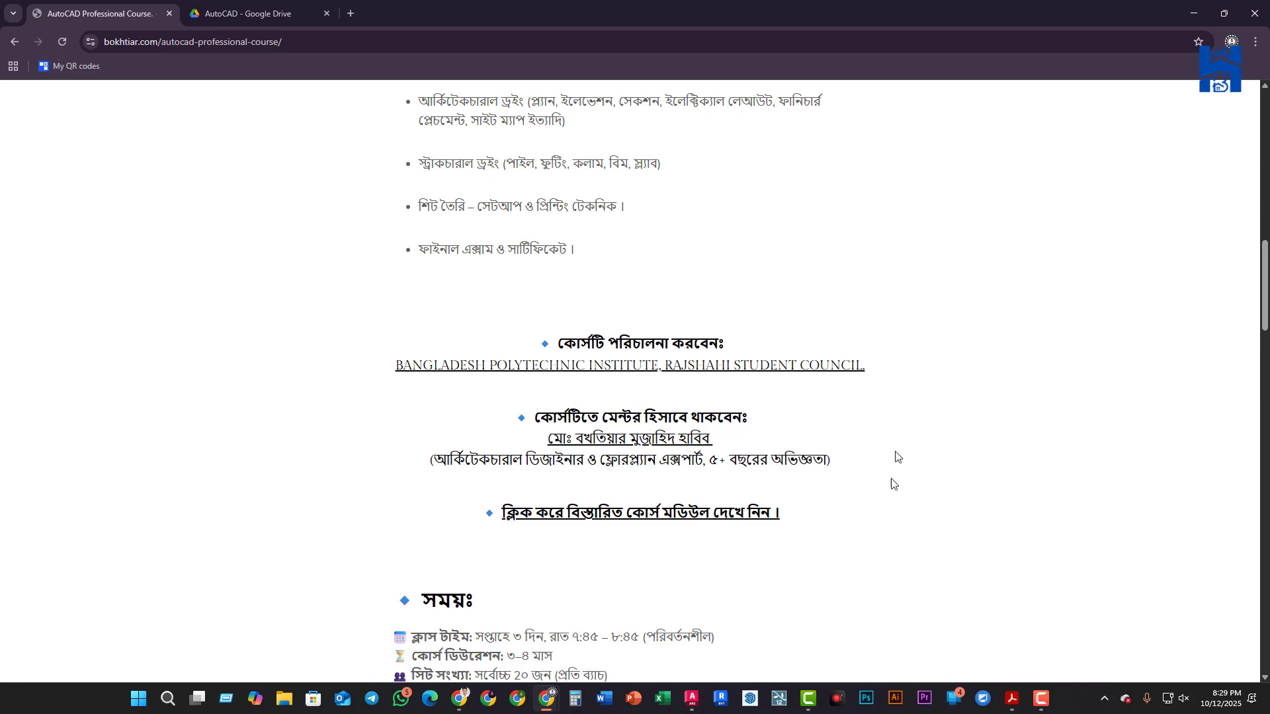
scroll(716, 467, down, 3)
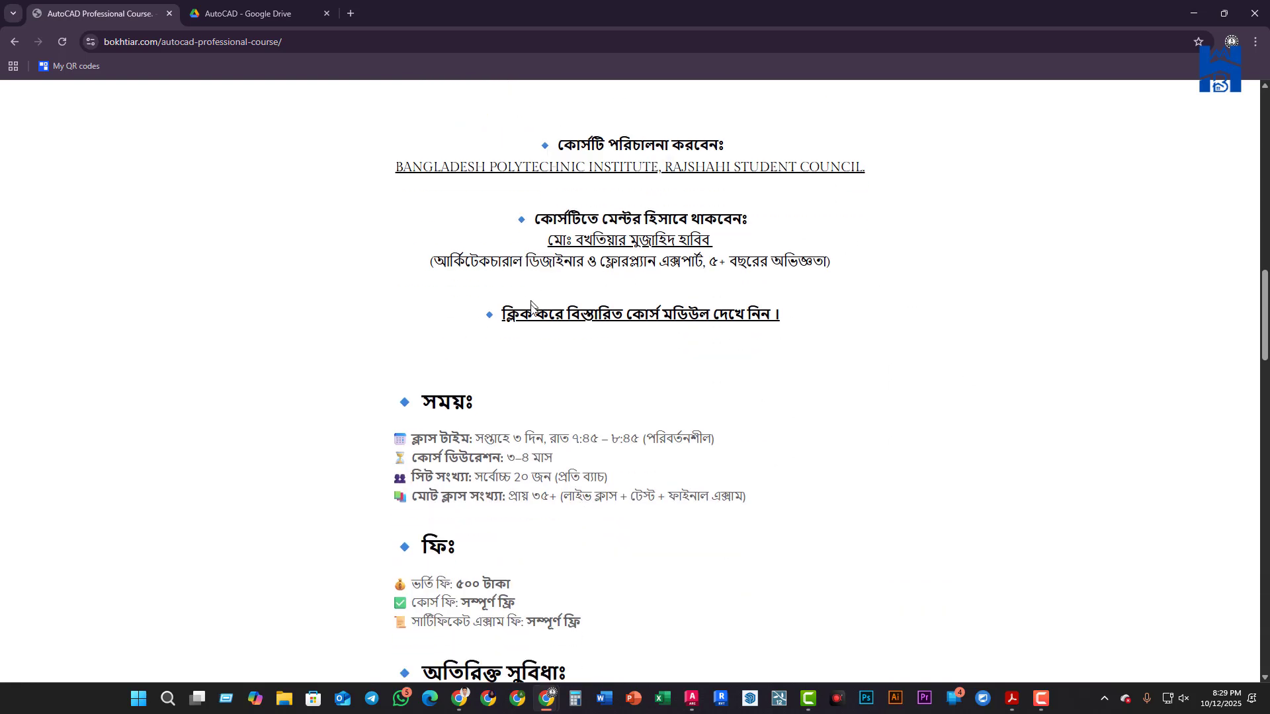
scroll(531, 304, down, 1)
drag(572, 372, 639, 372)
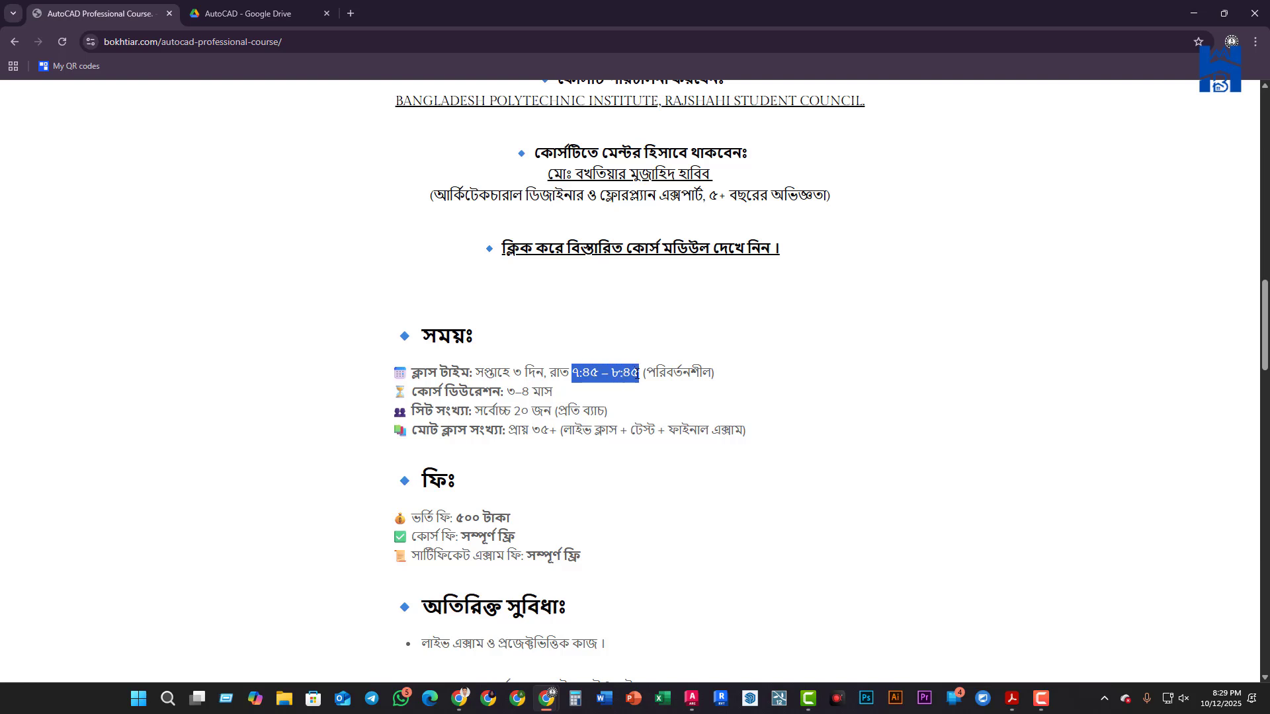
click(577, 375)
drag(573, 373, 652, 380)
click(615, 421)
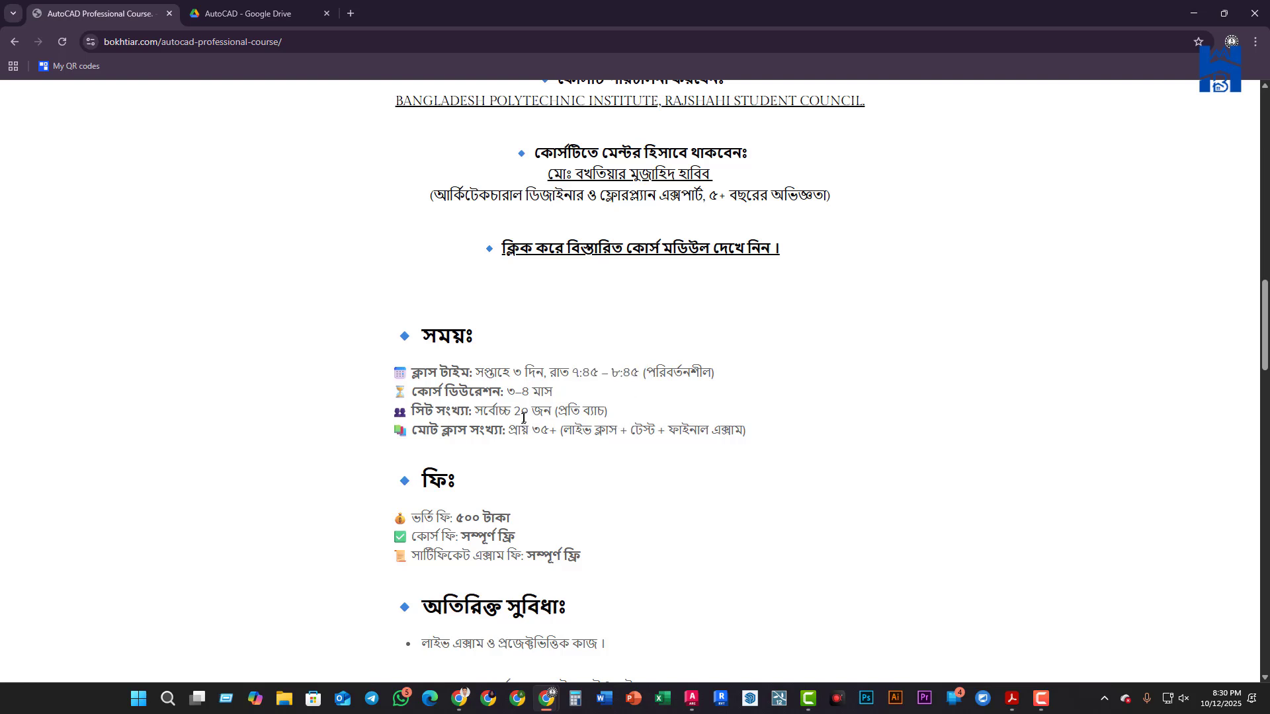
Review the course fees, highlighting the admission fee, and read through the extra benefits to the registration and class group links
scroll(523, 418, down, 2)
scroll(542, 408, down, 2)
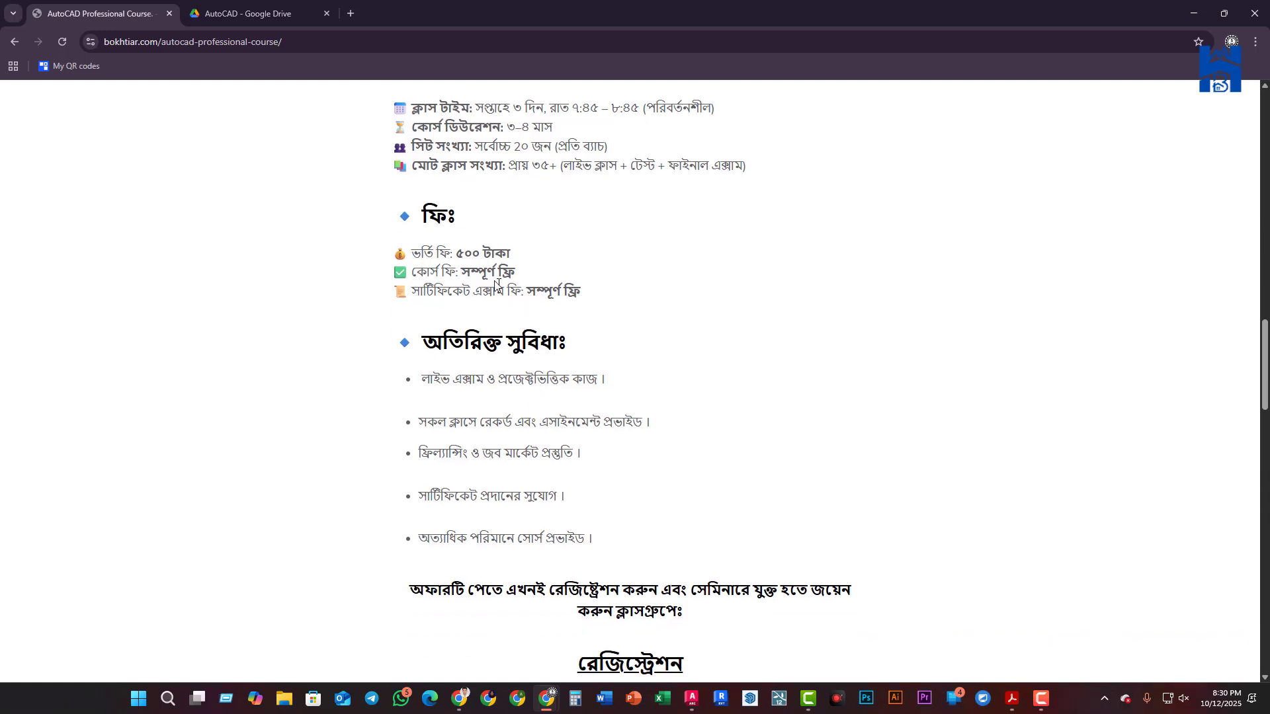
drag(461, 273, 519, 257)
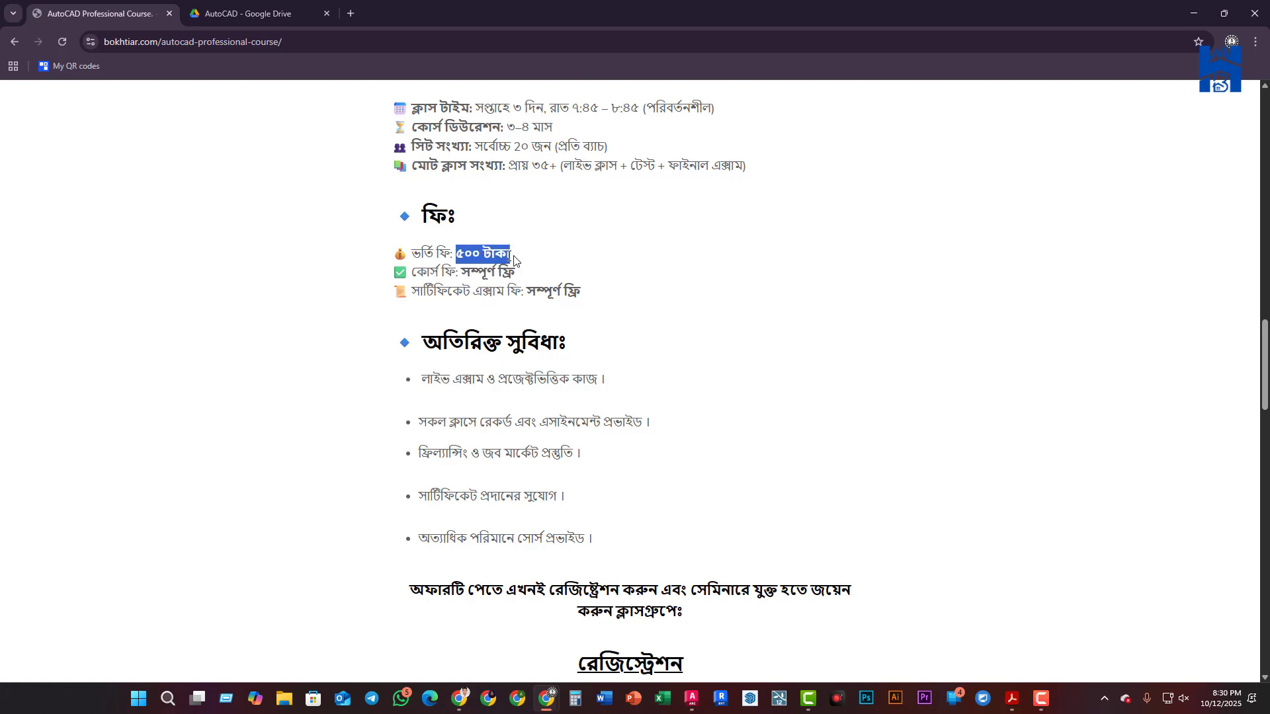
click(528, 316)
scroll(564, 374, down, 1)
scroll(564, 373, down, 5)
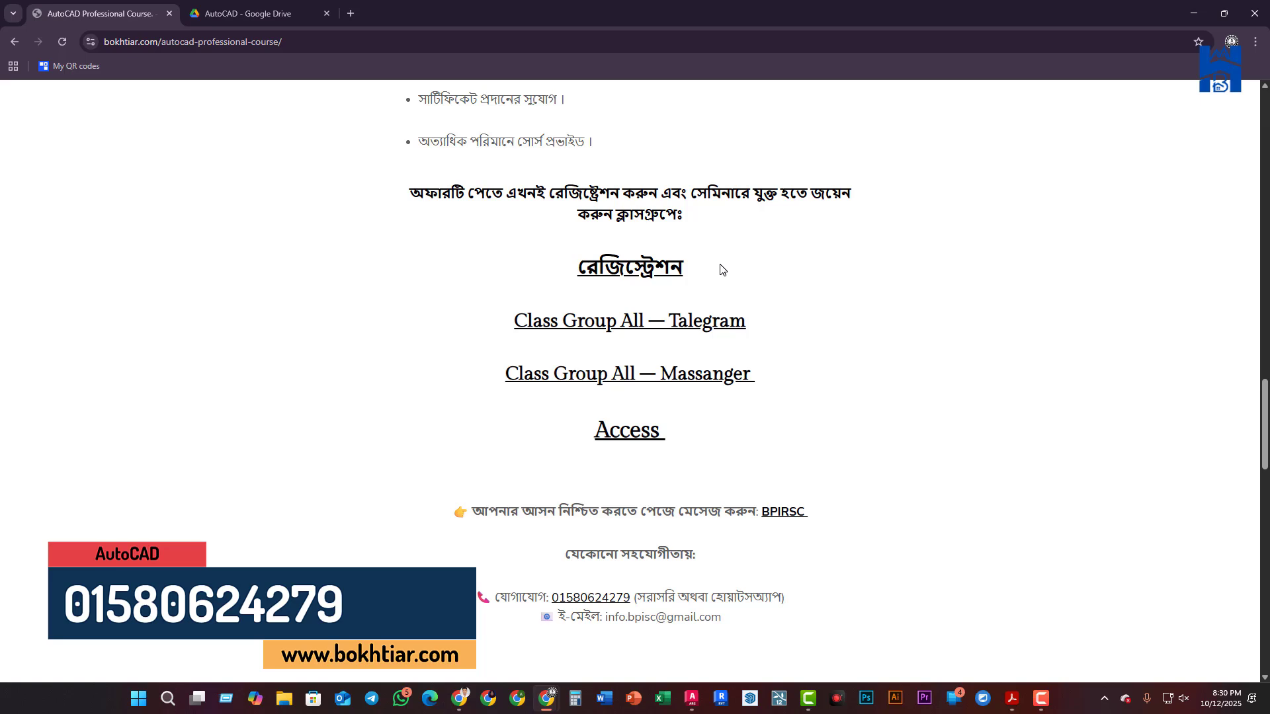
Open the AutoCAD Professional Course registration form and look through its questions
click(667, 270)
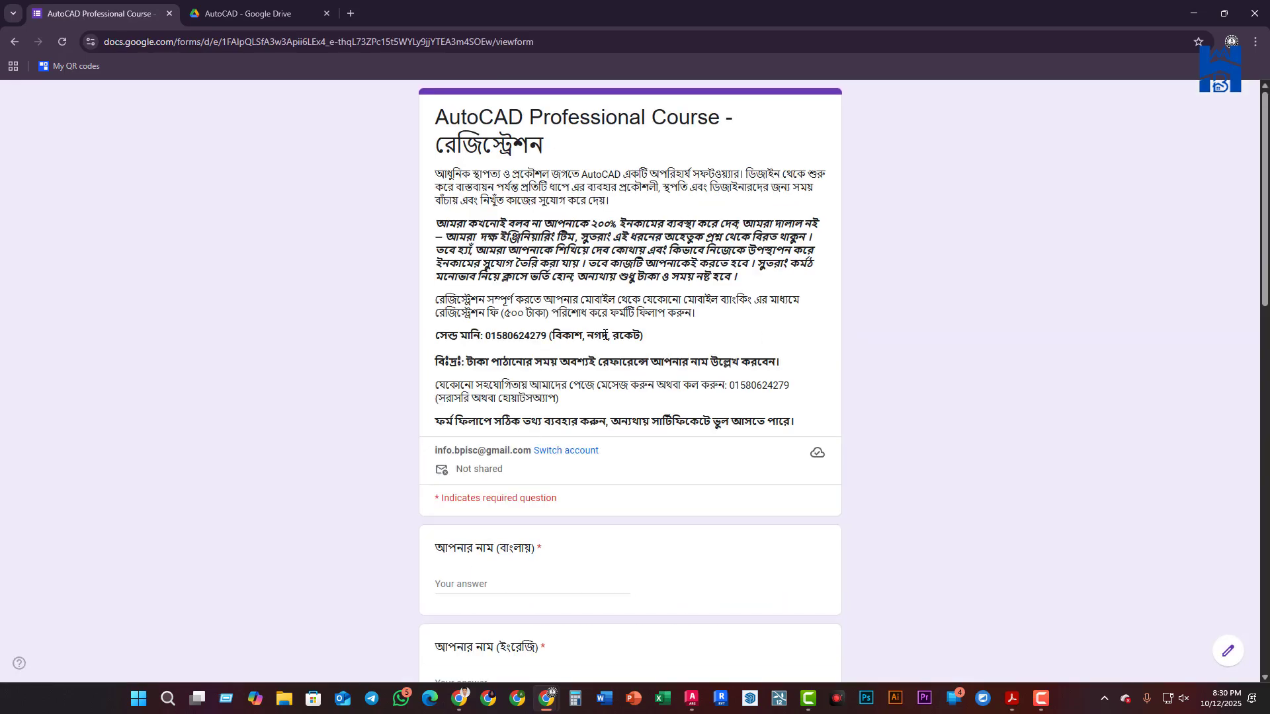
scroll(610, 334, down, 15)
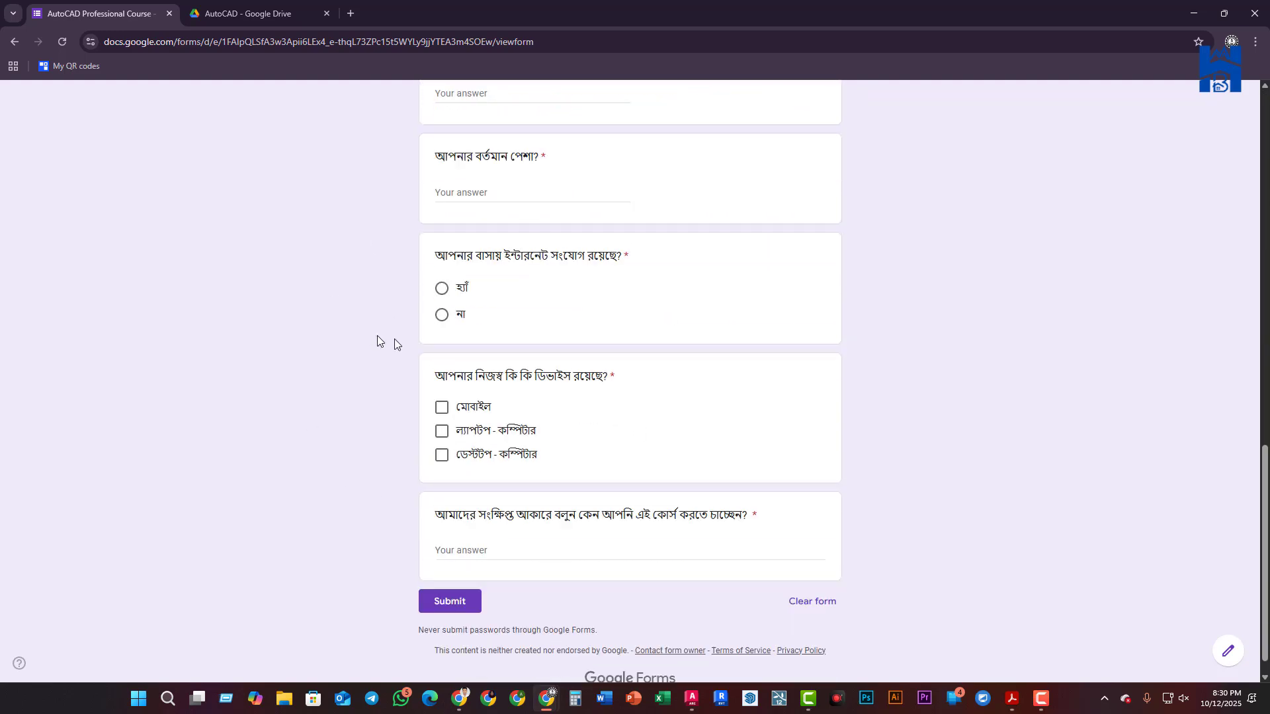
scroll(649, 430, up, 15)
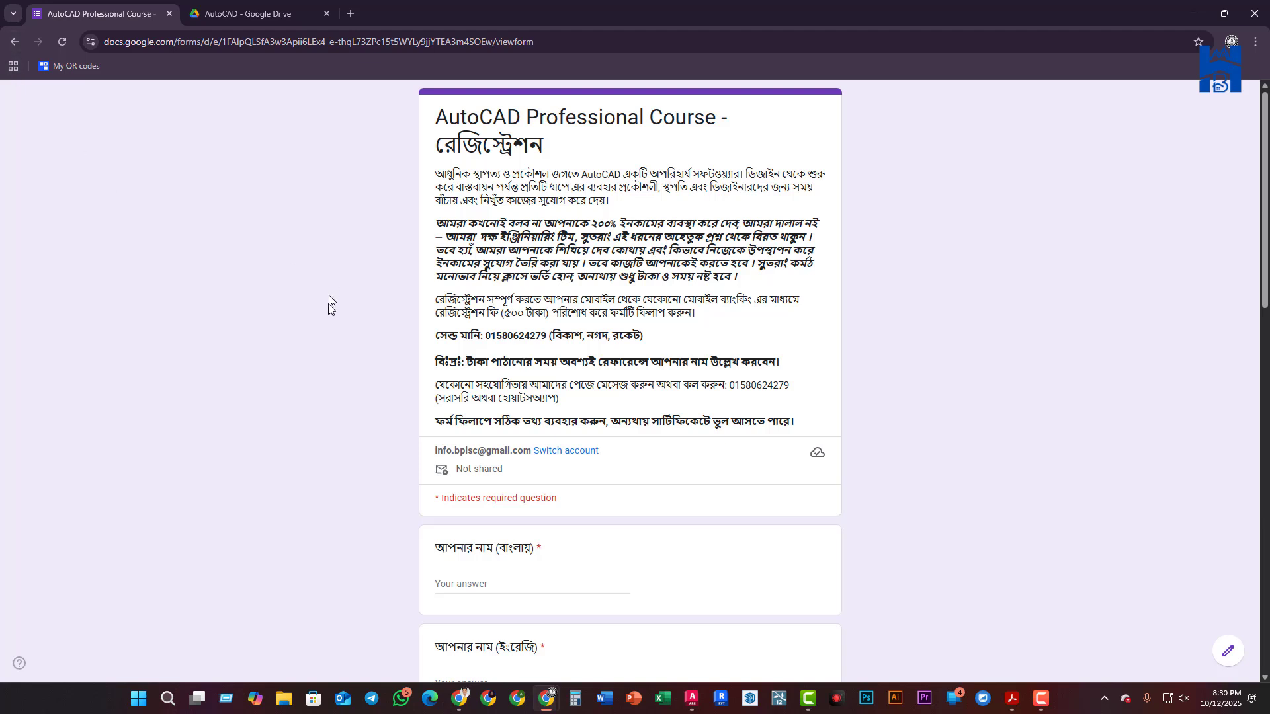
Return from the registration form to the AutoCAD Professional Course page, highlight its web address, and switch back to the AutoCAD drawing
click(14, 41)
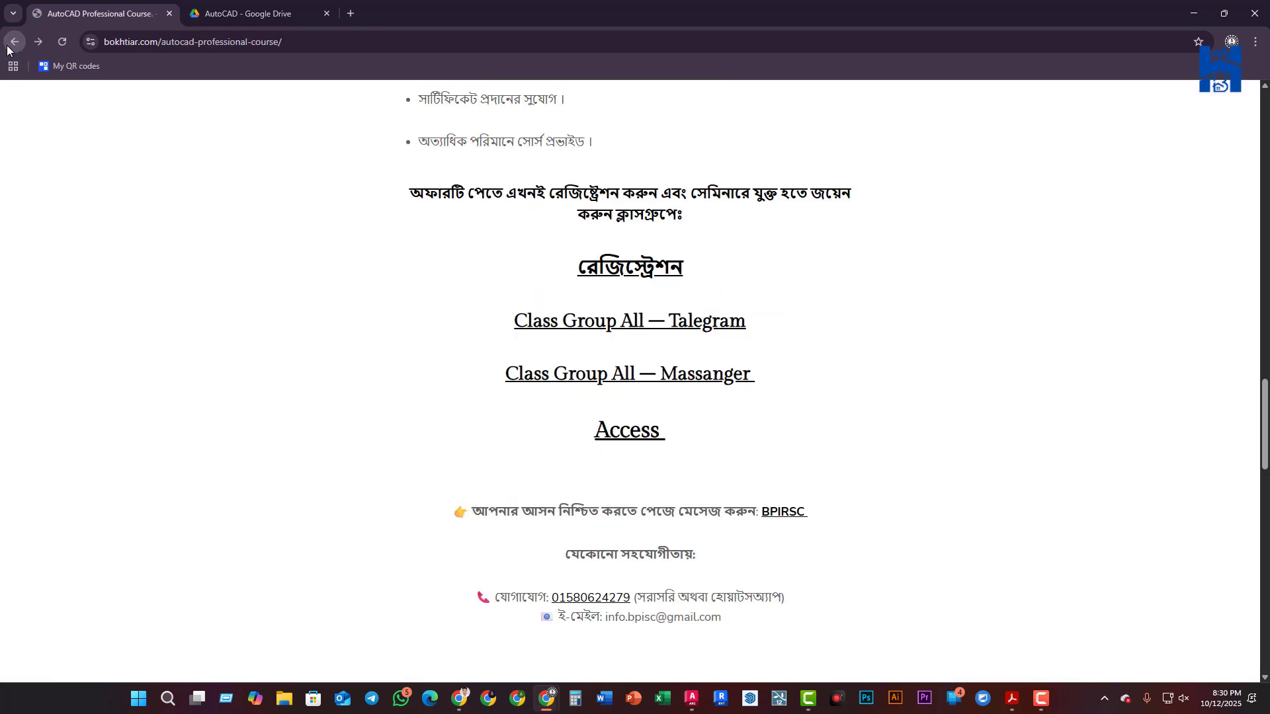
click(1193, 13)
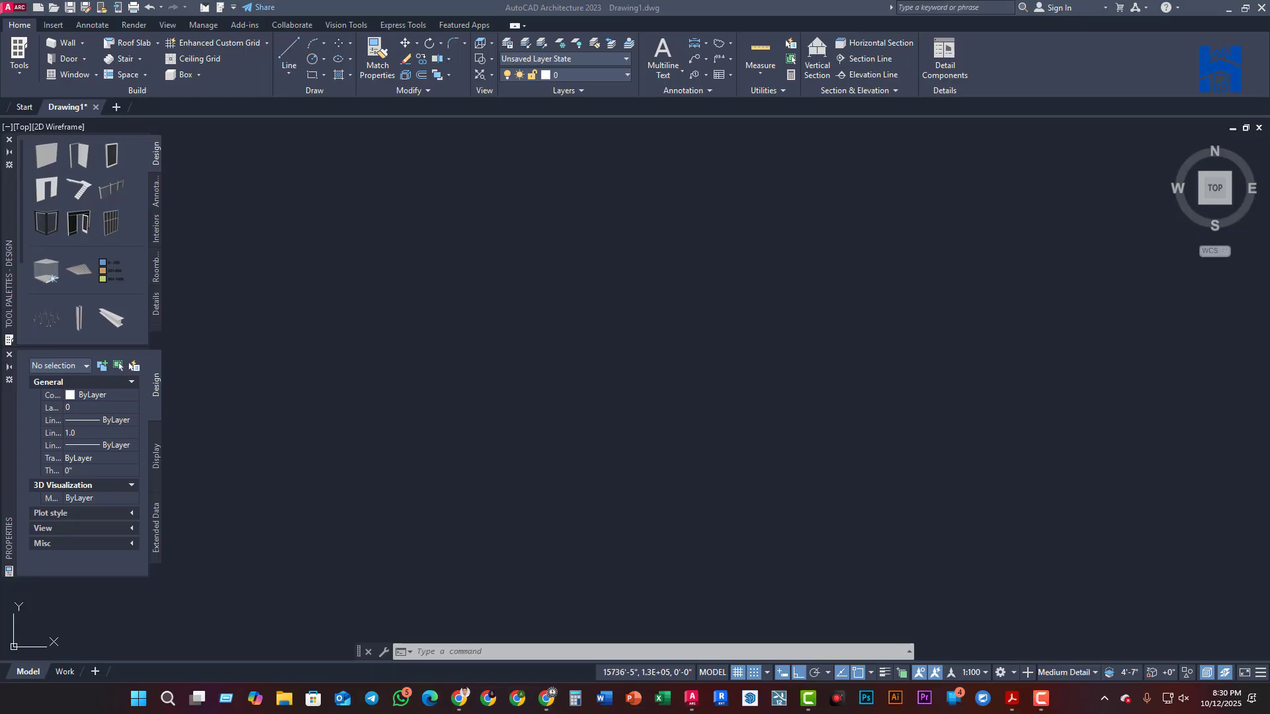
key(alt+Tab)
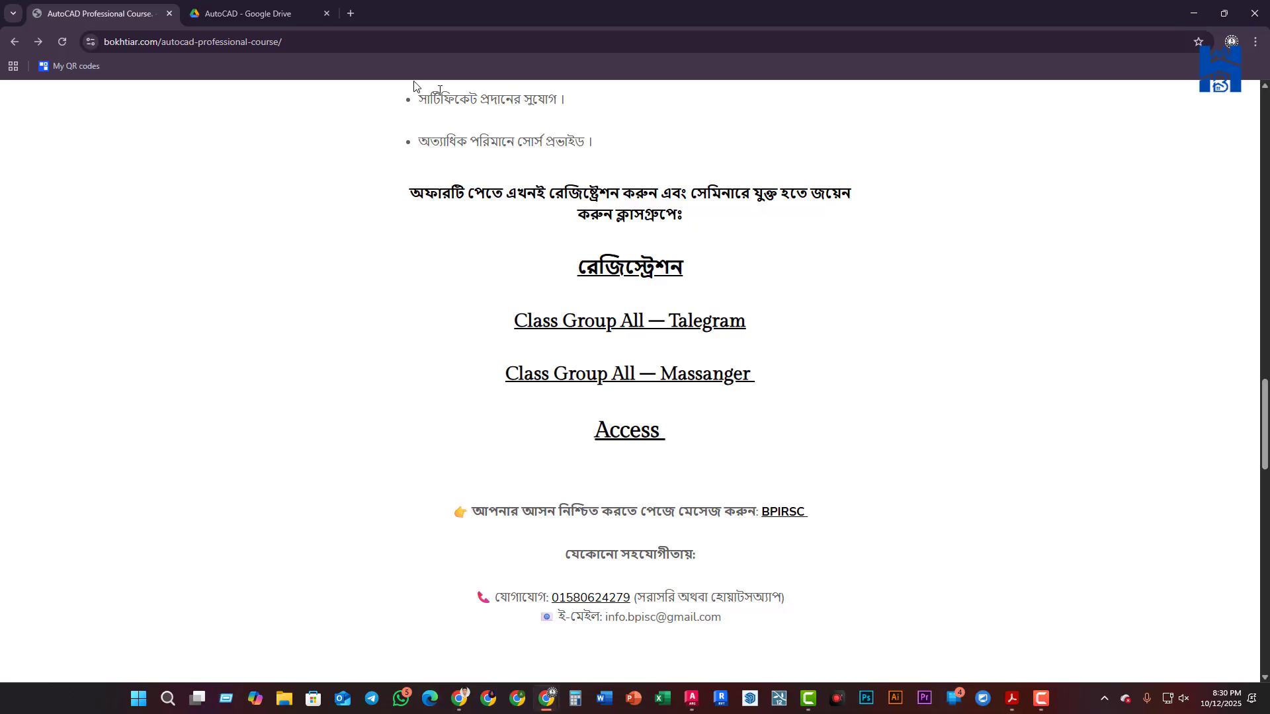
click(397, 50)
key(ctrl+a)
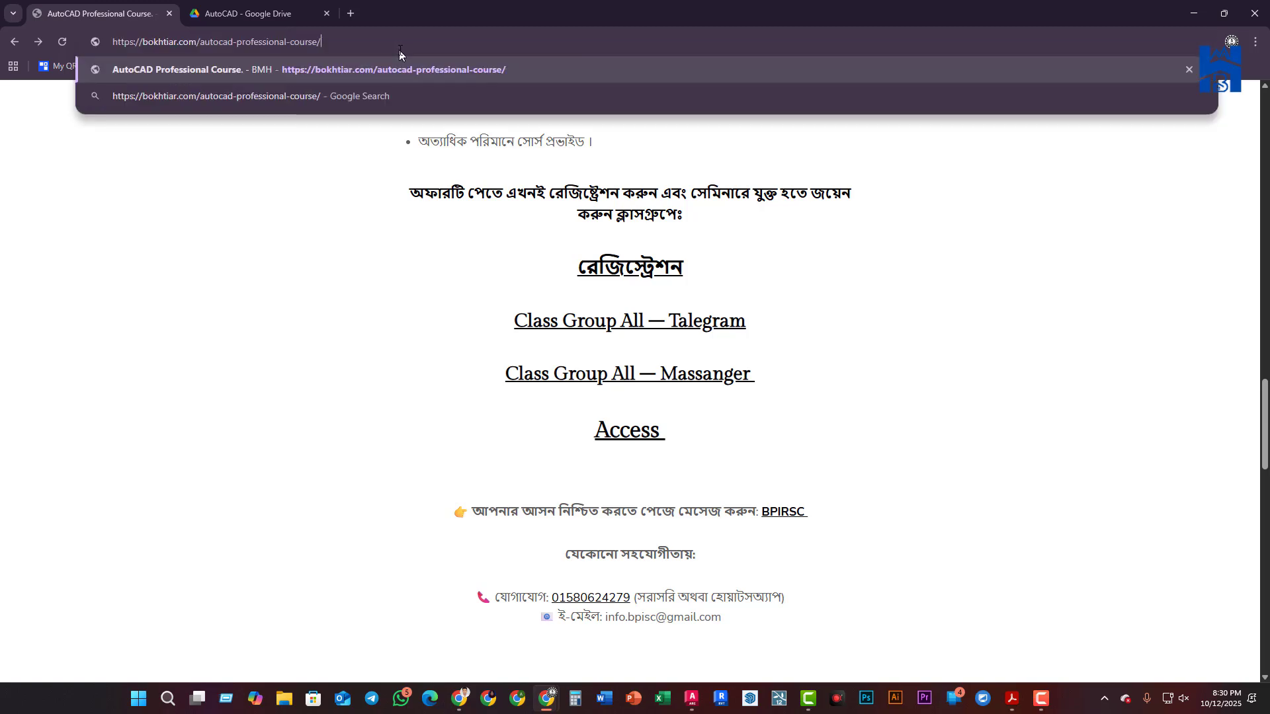
click(351, 185)
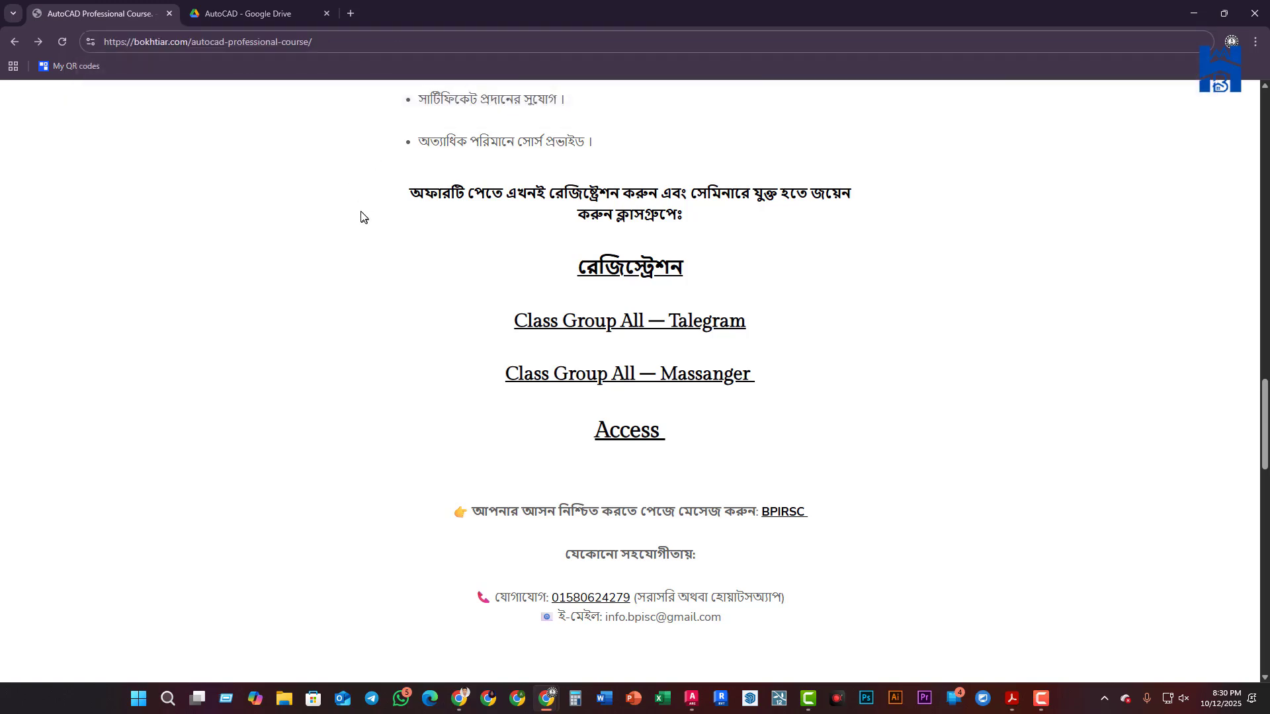
click(1194, 13)
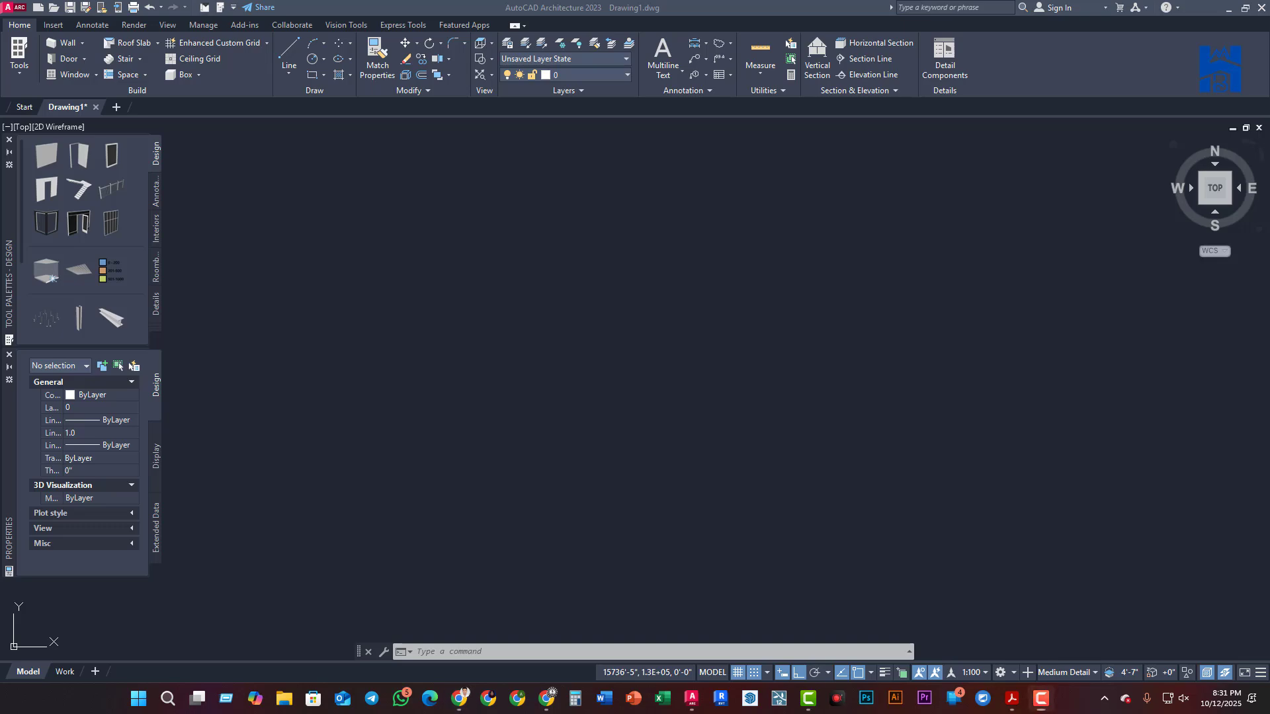
Switch to the course slides PDF in Adobe Acrobat and page back past the class outlines to the welcome page, ending on the 2nd Class topics
click(1012, 698)
click(1011, 698)
click(1011, 698)
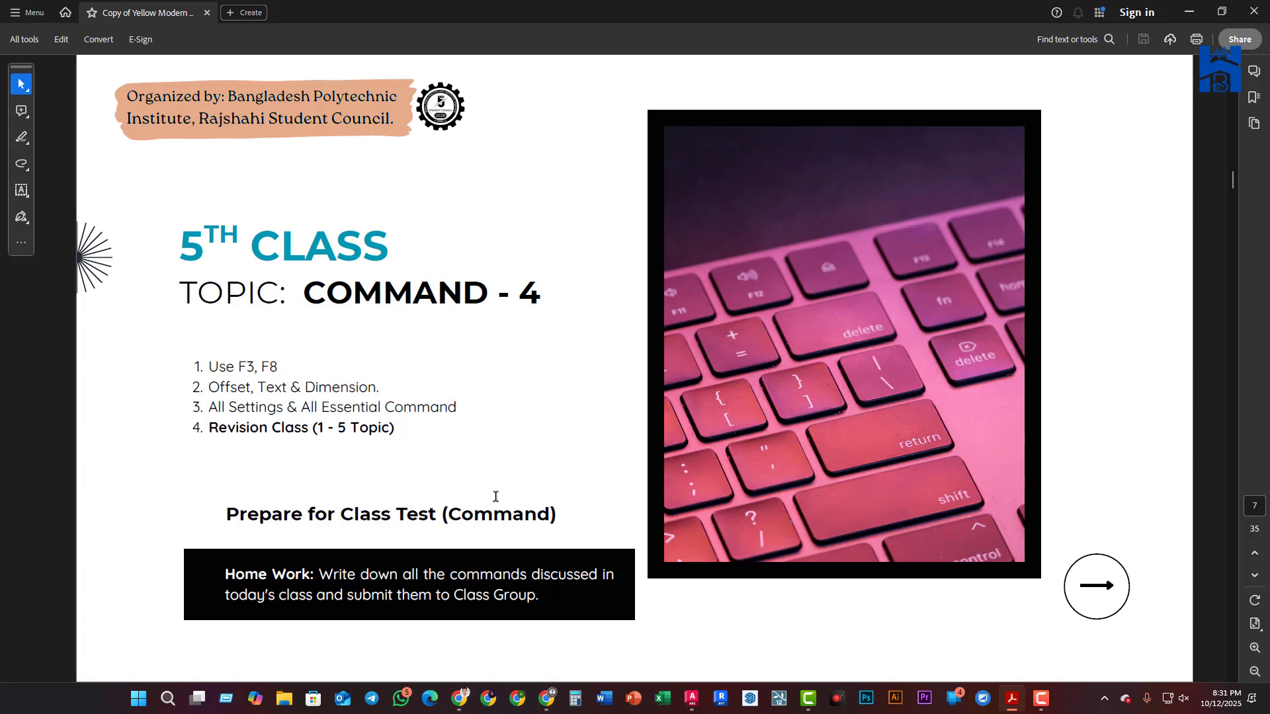
scroll(495, 496, up, 2)
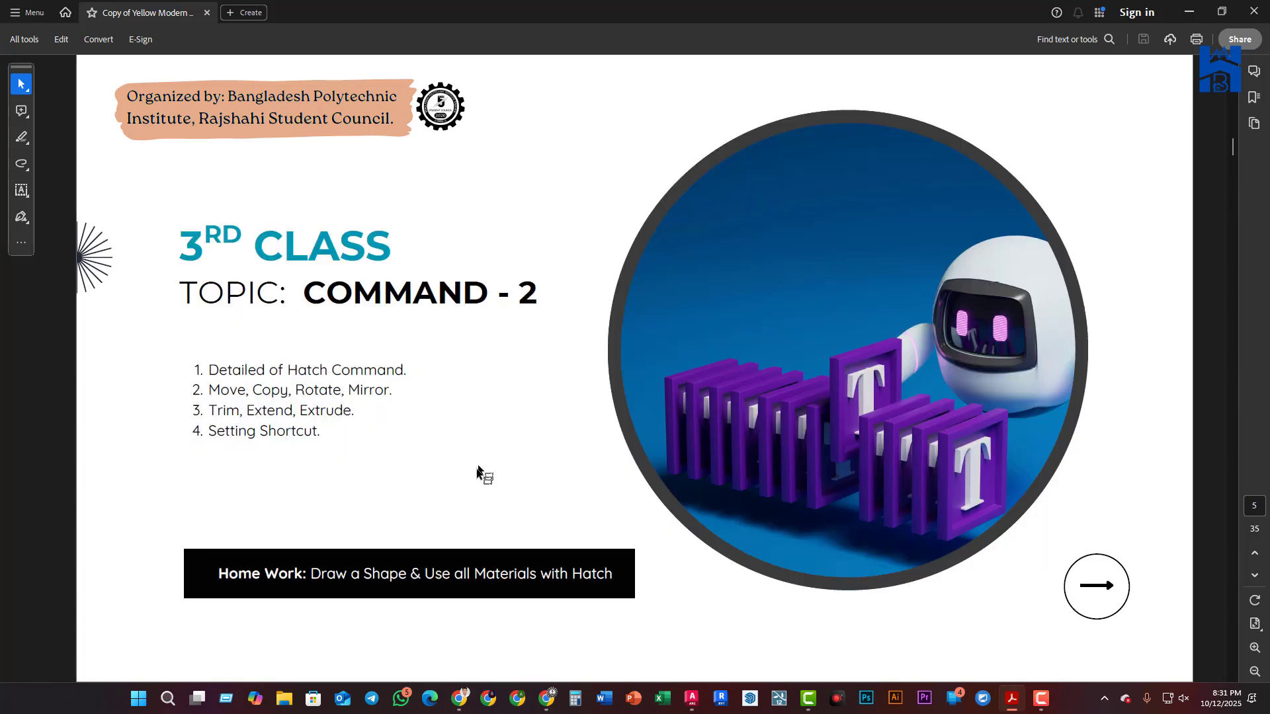
scroll(471, 474, up, 2)
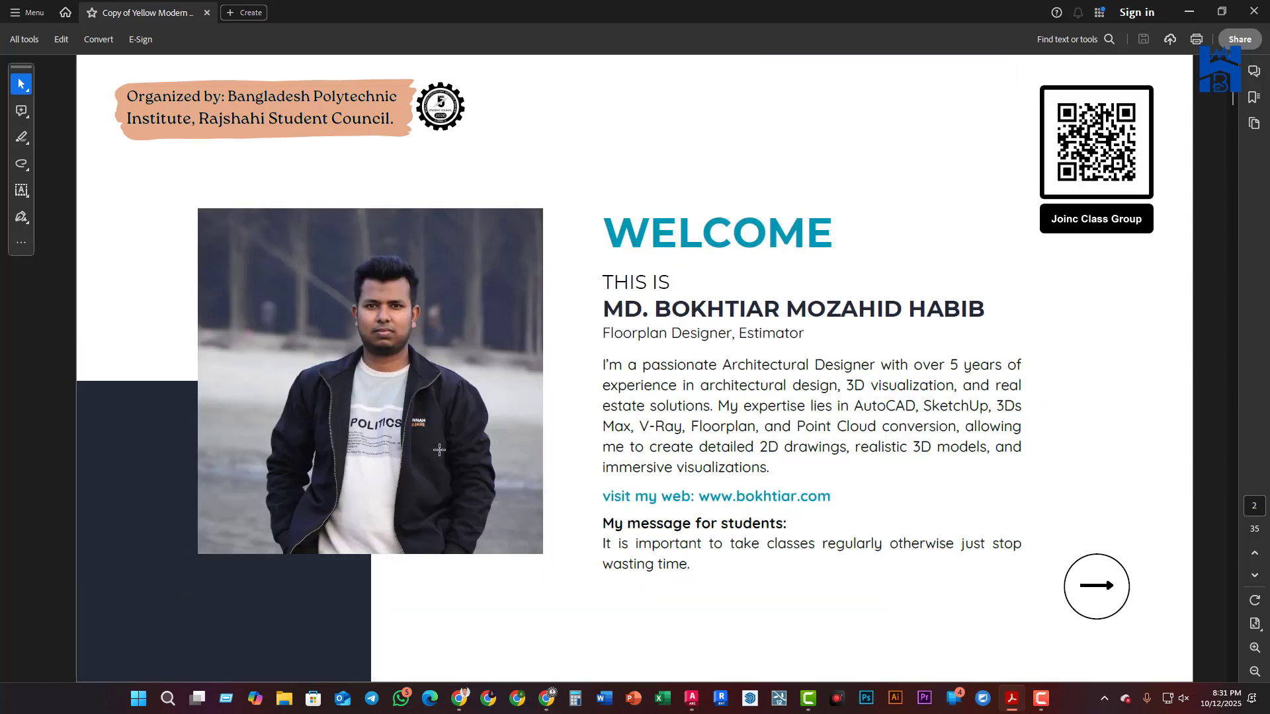
scroll(439, 449, down, 1)
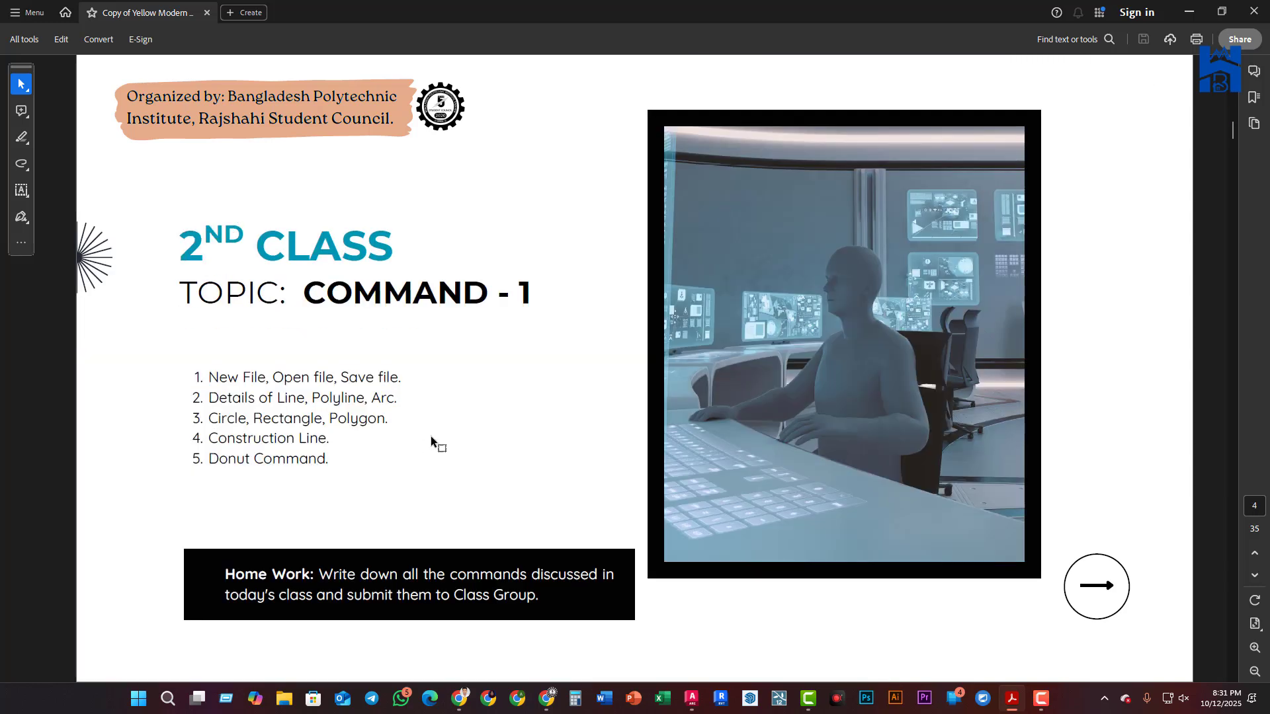